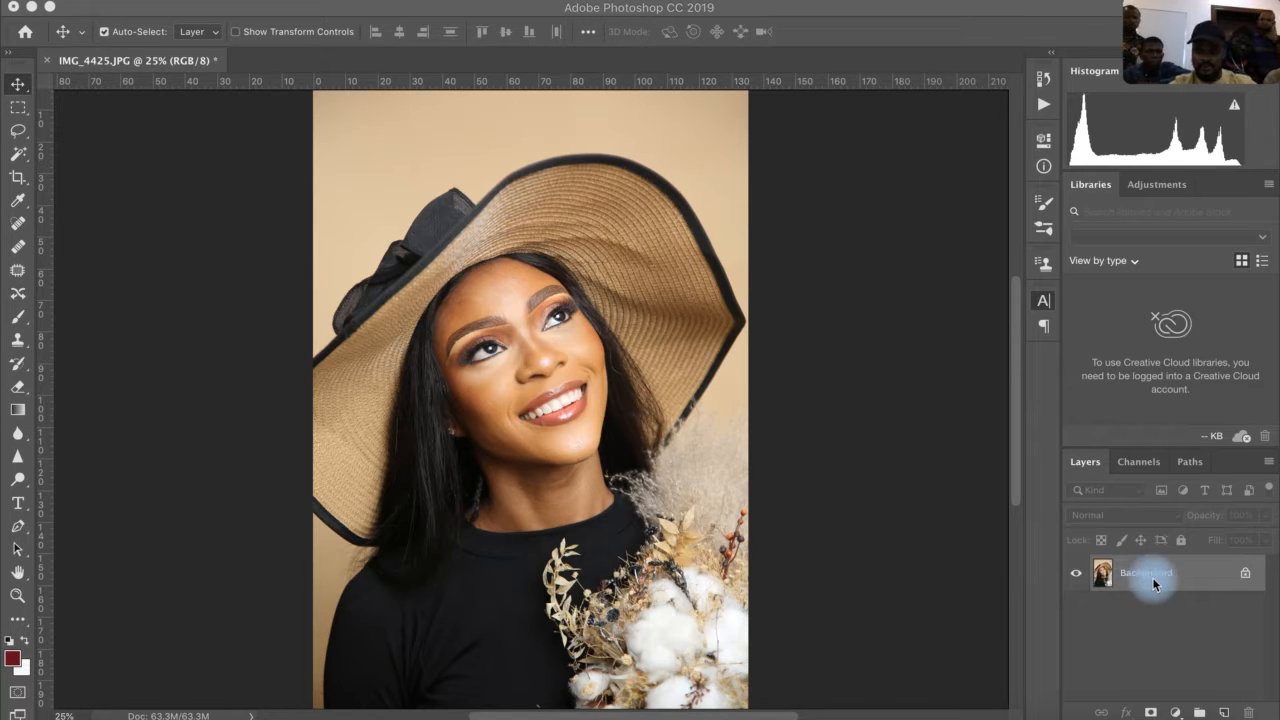
# Duplicate the Background layer, then duplicate that copy, keeping the default names Background copy and Background copy 2.
pyautogui.rightClick(1208, 580)
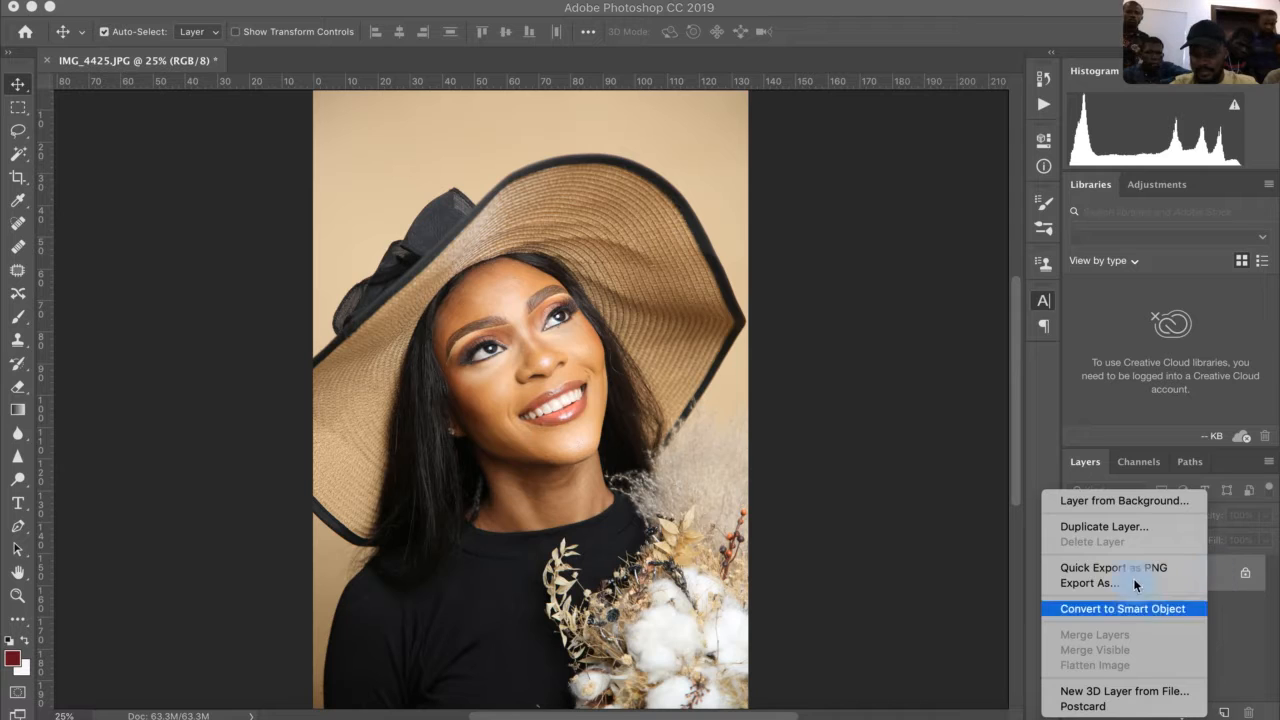
pyautogui.click(1131, 530)
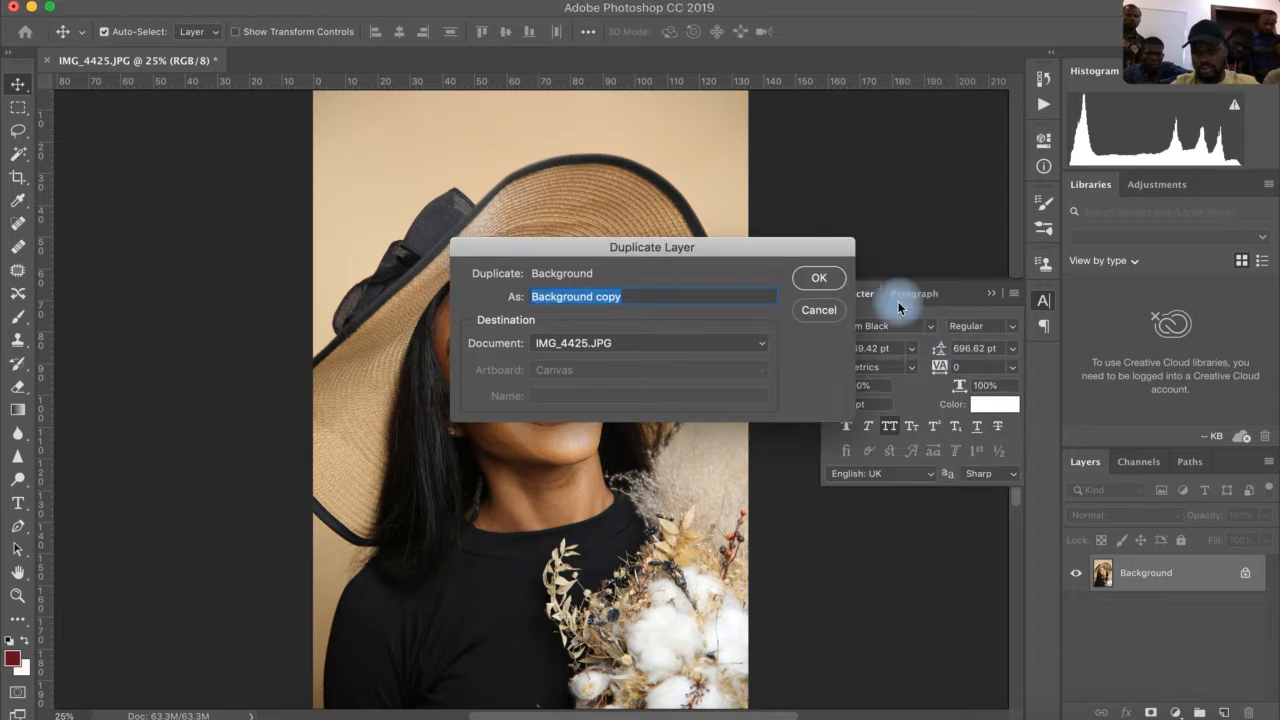
pyautogui.click(828, 276)
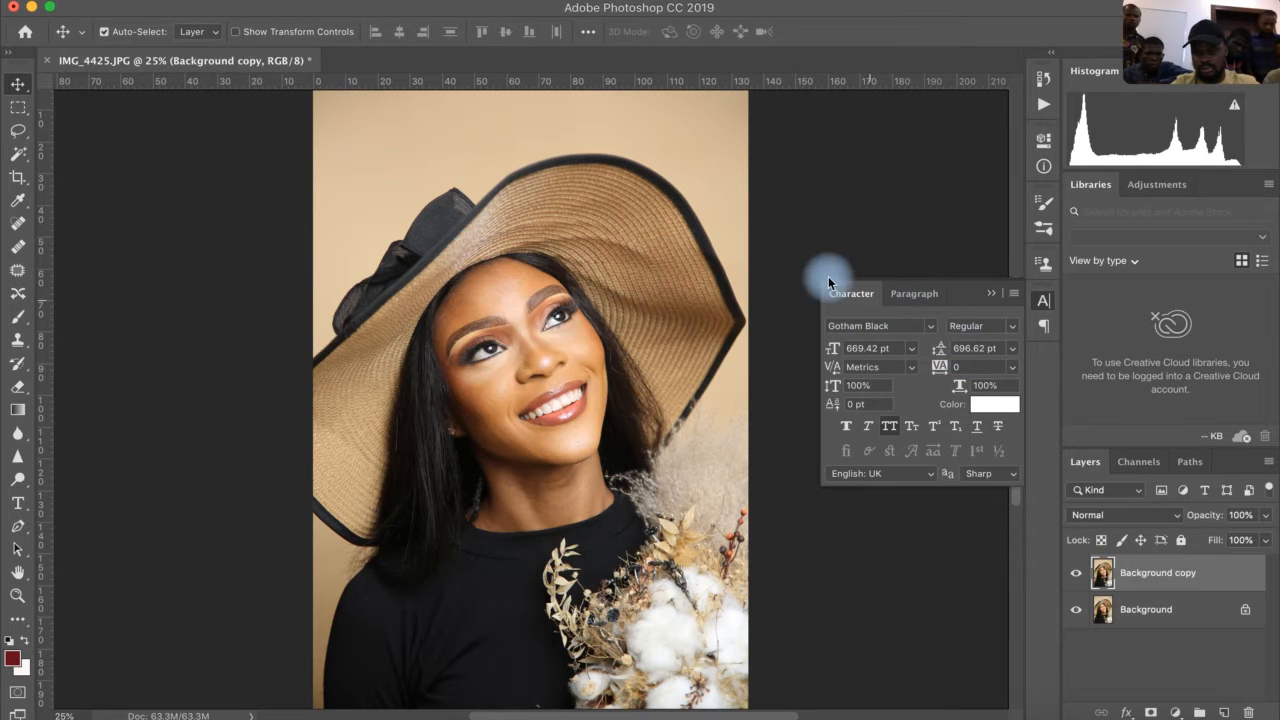
pyautogui.rightClick(1212, 576)
pyautogui.click(1092, 652)
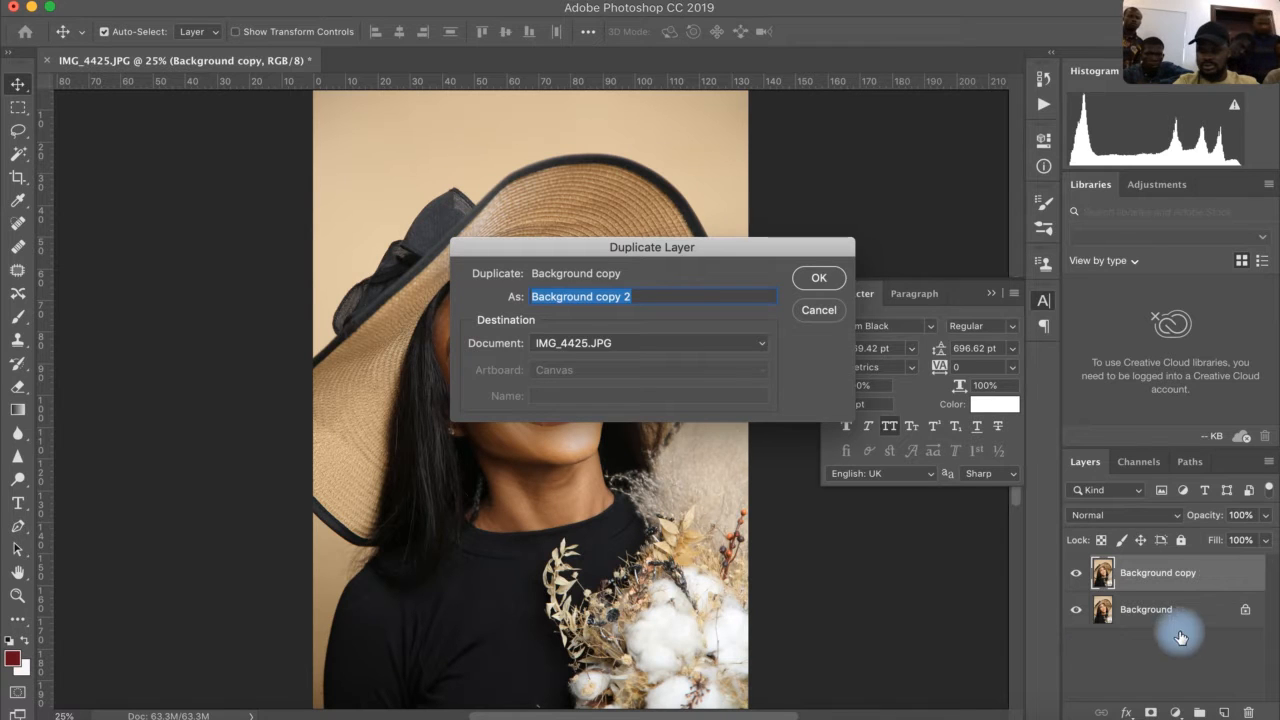
pyautogui.press('Return')
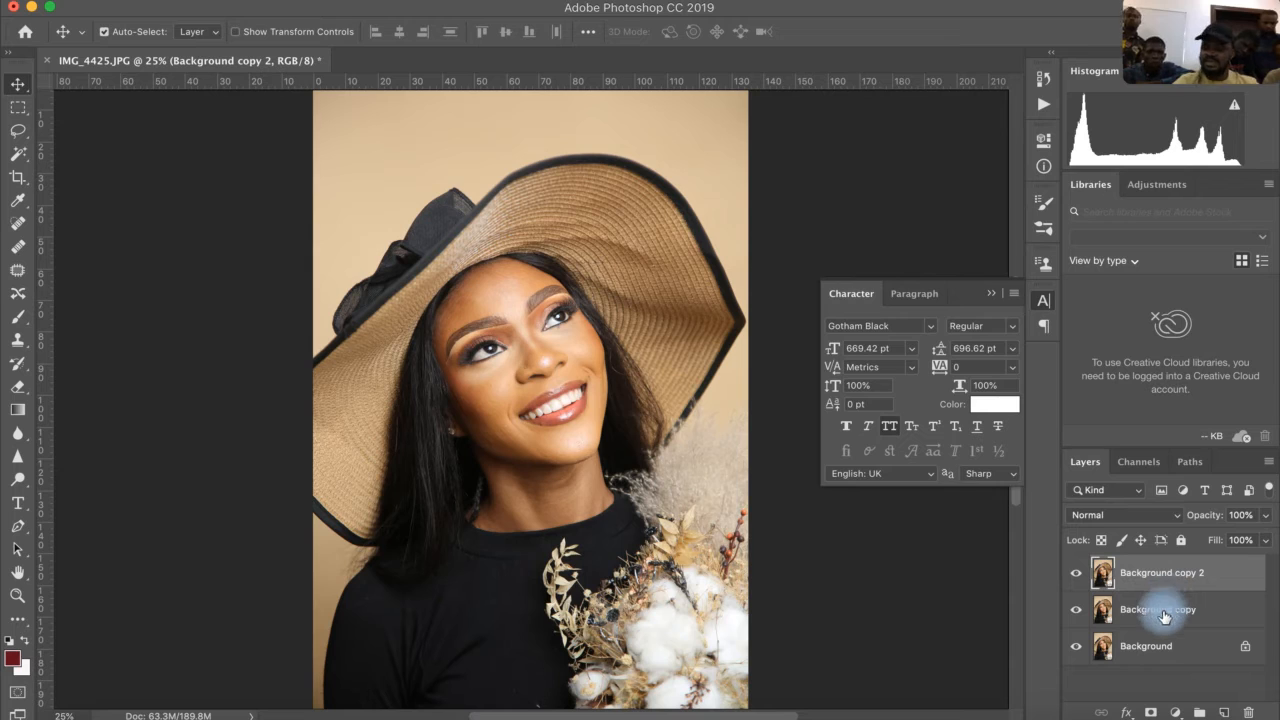
# Rename the Background copy layer as LOW FREQUENCY.
pyautogui.click(1150, 612)
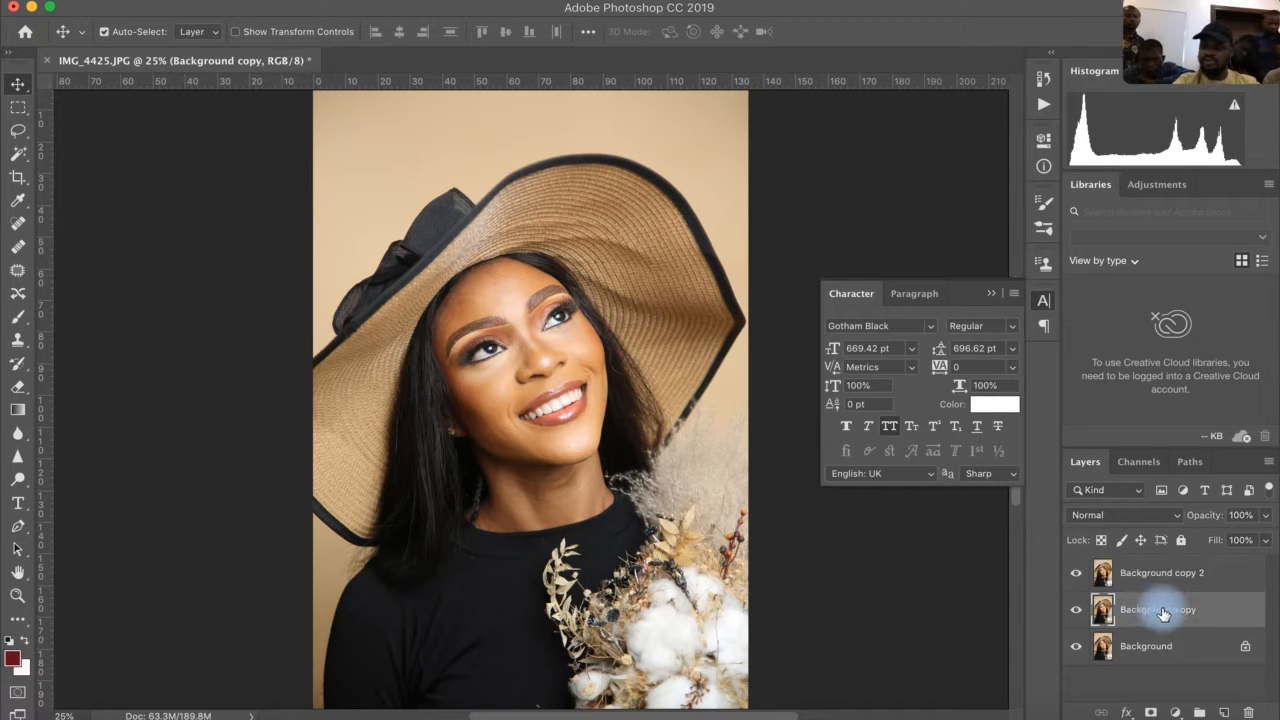
pyautogui.doubleClick(1160, 610)
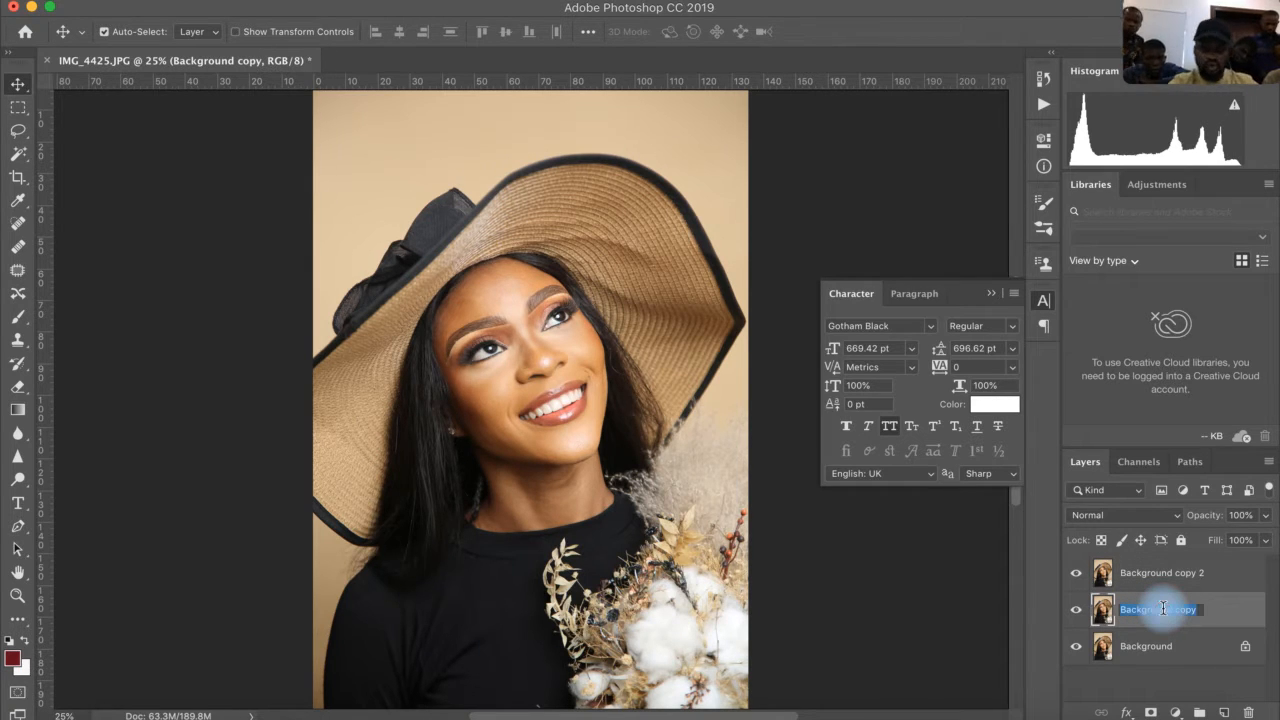
pyautogui.write('LOW FRE')
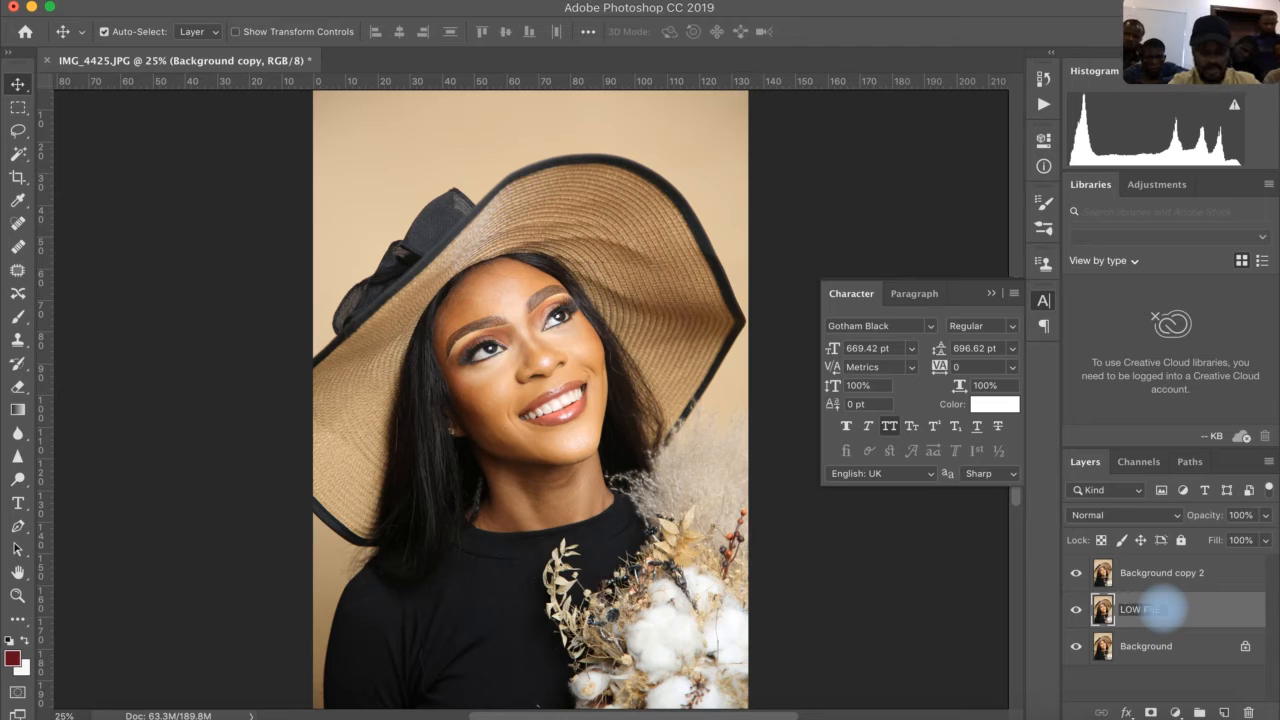
pyautogui.write('QUENCY')
pyautogui.press('Return')
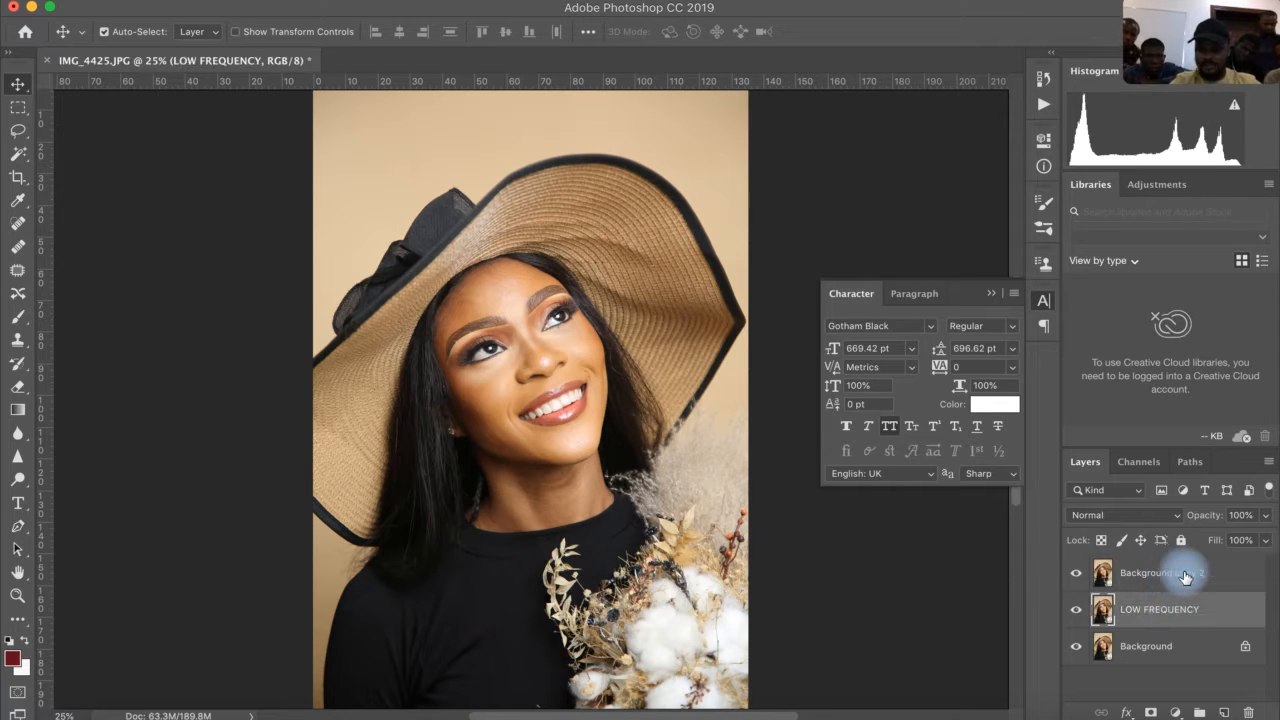
# Rename the Background copy 2 layer as HIGH FREQUENCY.
pyautogui.doubleClick(1170, 570)
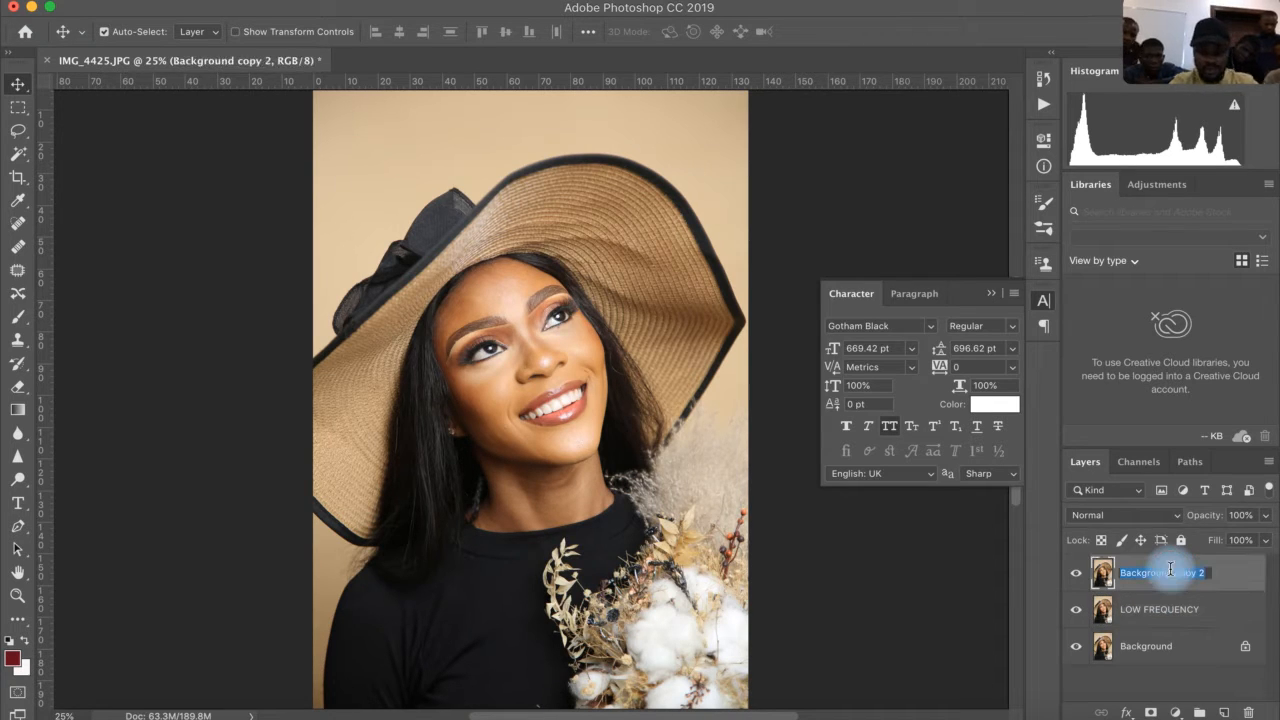
pyautogui.write('HIGH FRE')
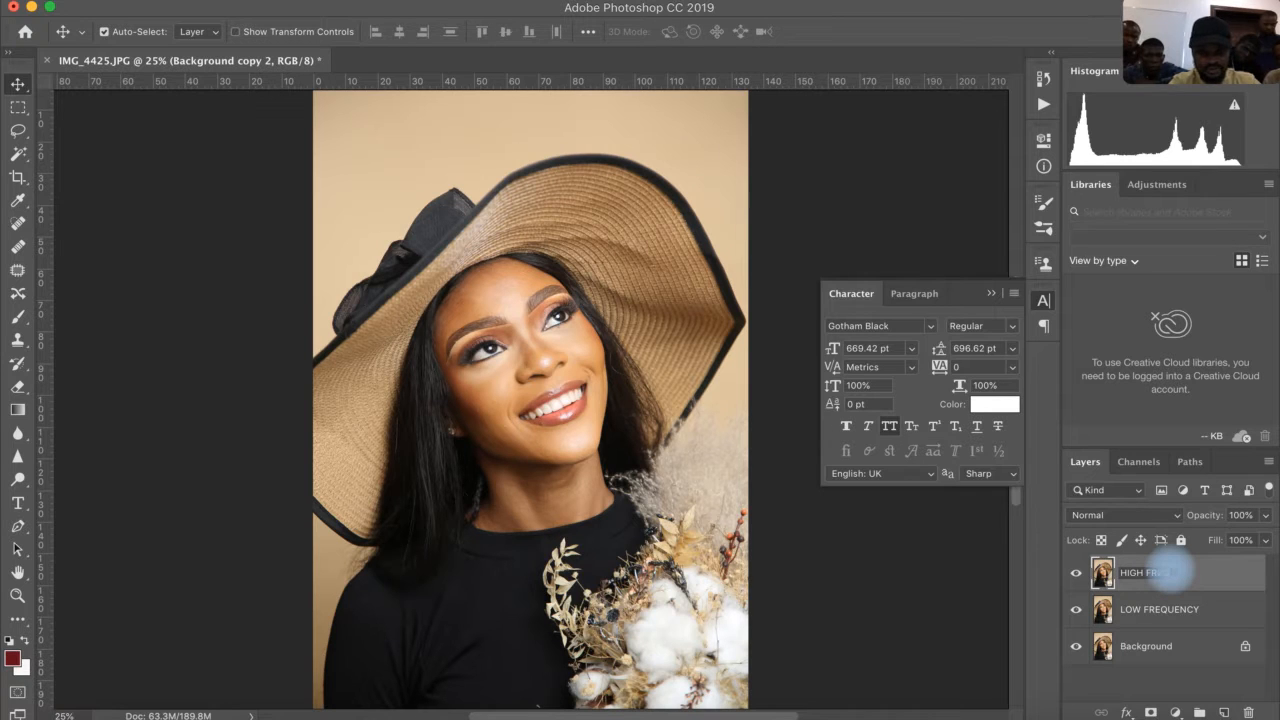
pyautogui.write('QUENCY')
pyautogui.press('Return')
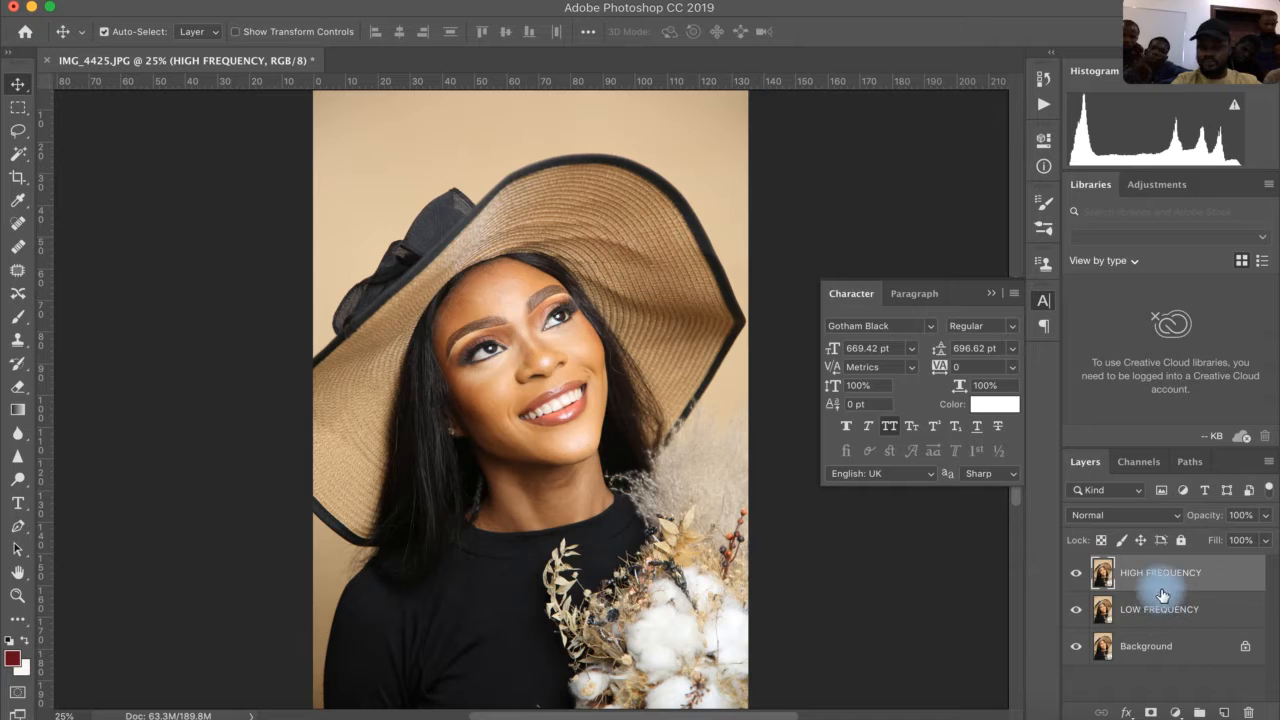
# Hide the HIGH FREQUENCY layer and apply a Gaussian Blur with a 6.4-pixel radius to the LOW FREQUENCY layer.
pyautogui.click(1076, 578)
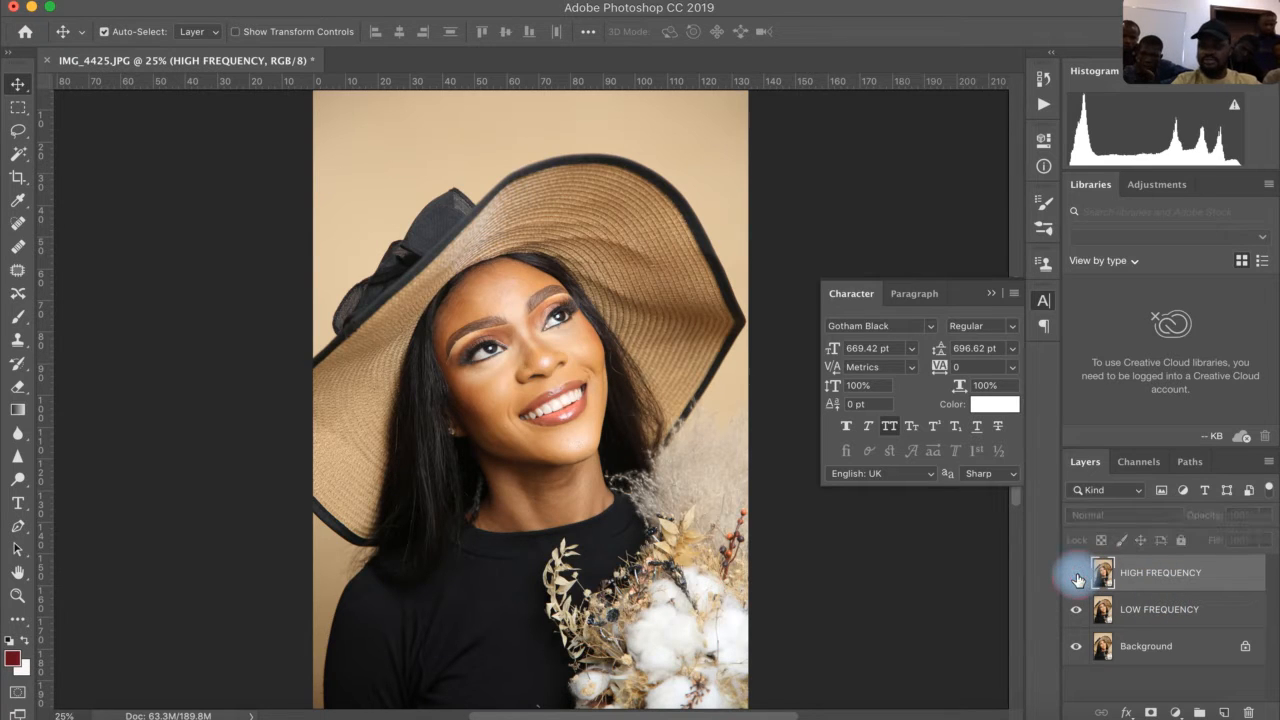
pyautogui.click(1222, 614)
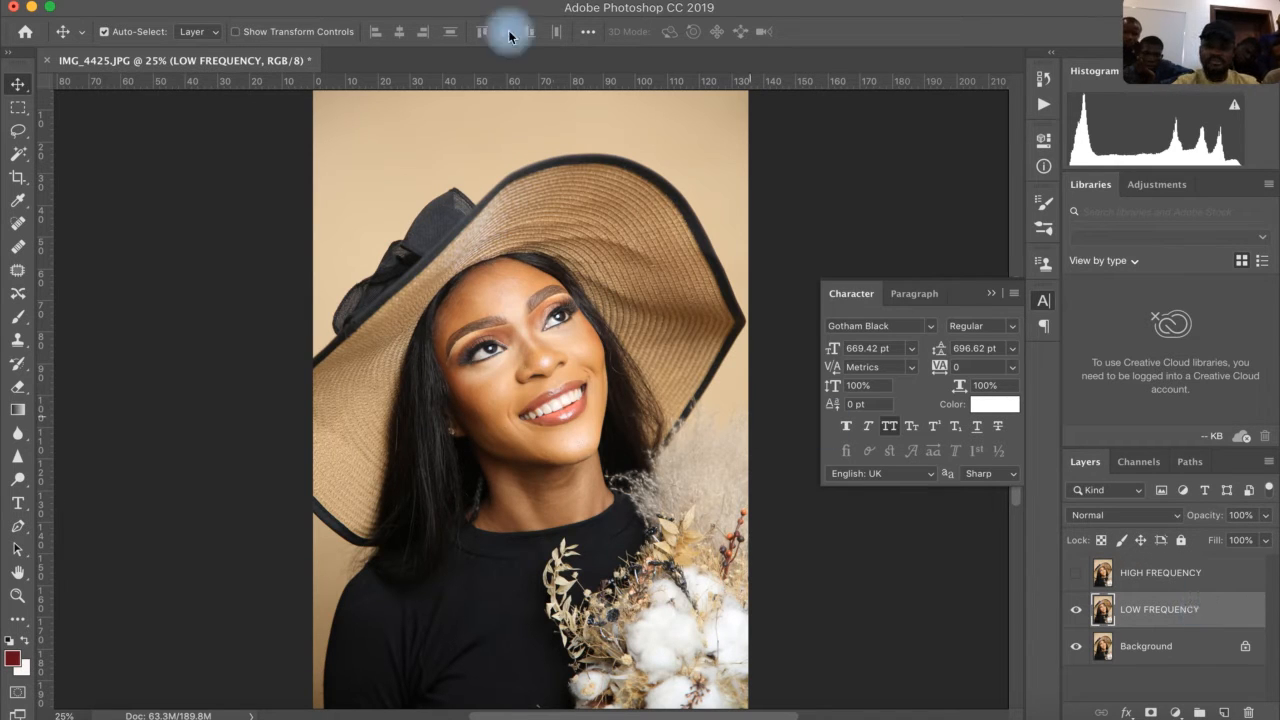
pyautogui.click(450, 2)
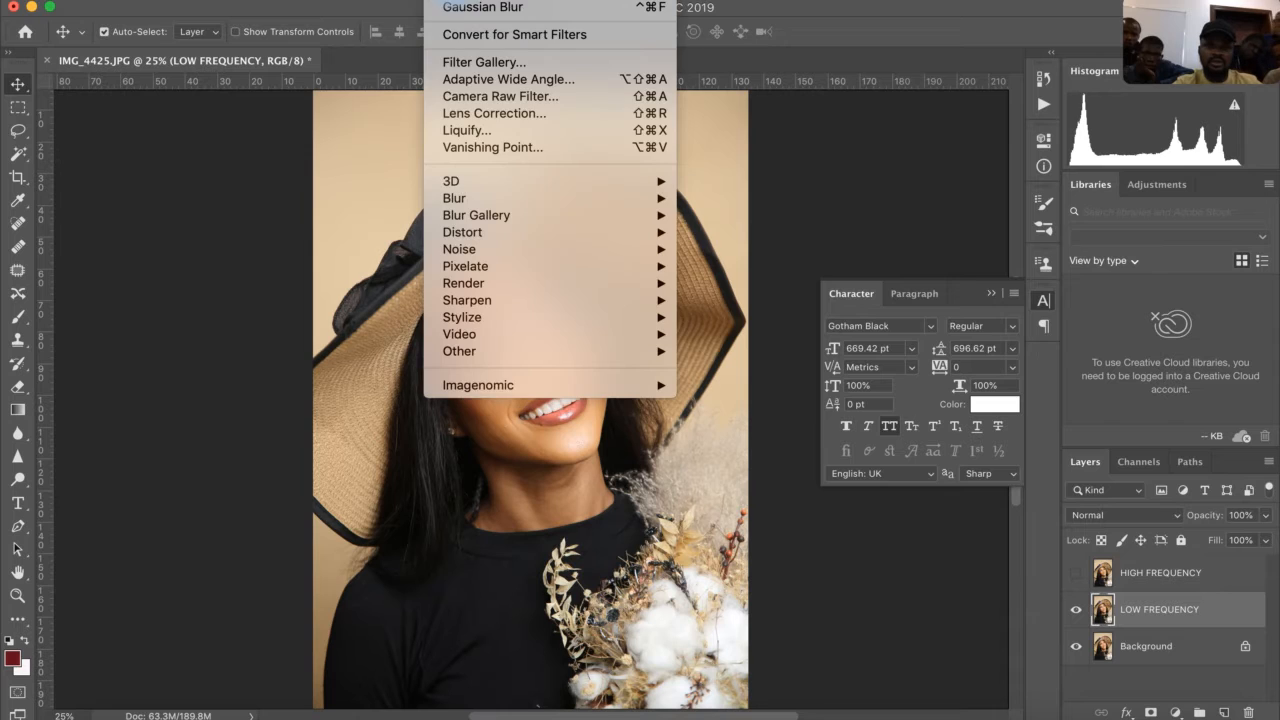
pyautogui.moveTo(570, 192)
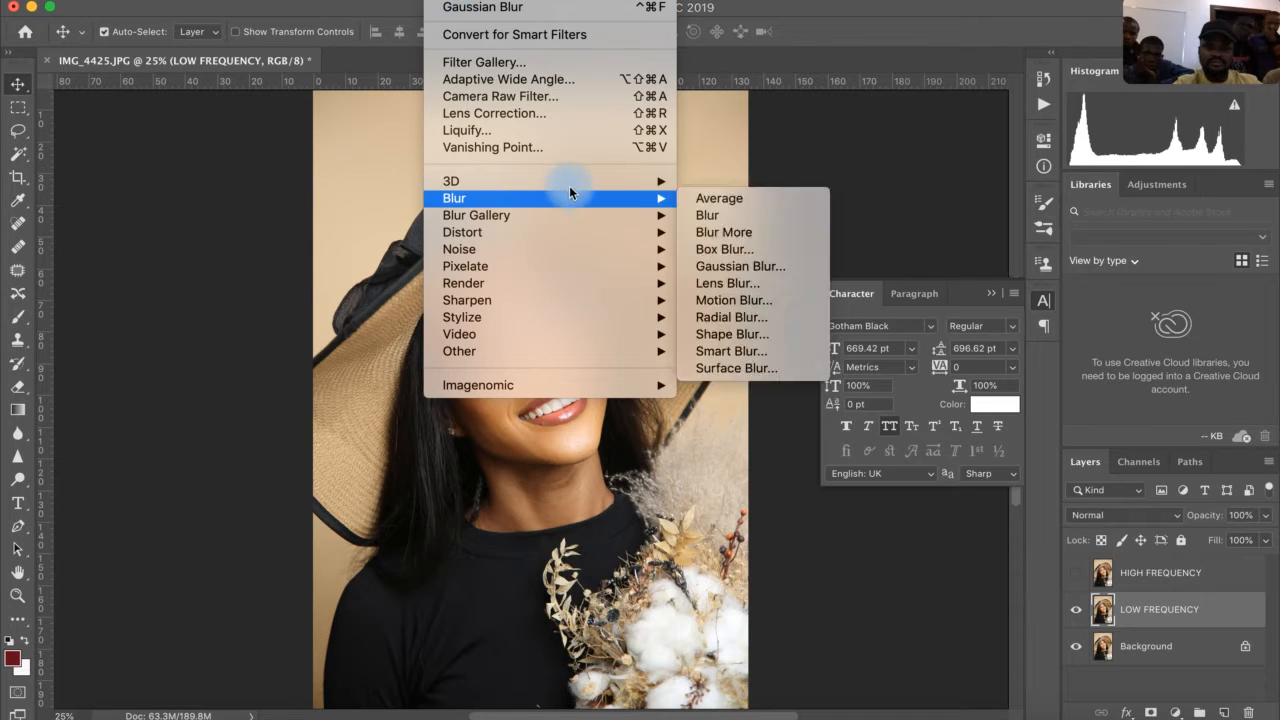
pyautogui.click(760, 274)
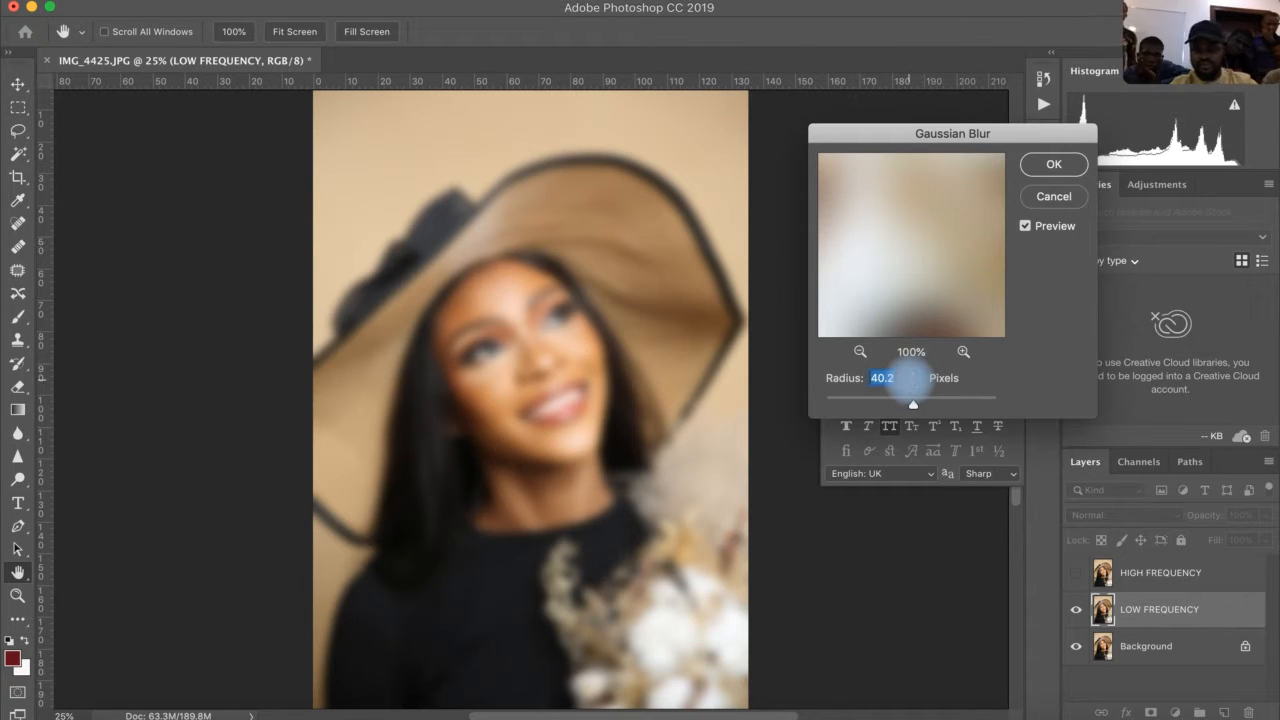
pyautogui.write('6.4')
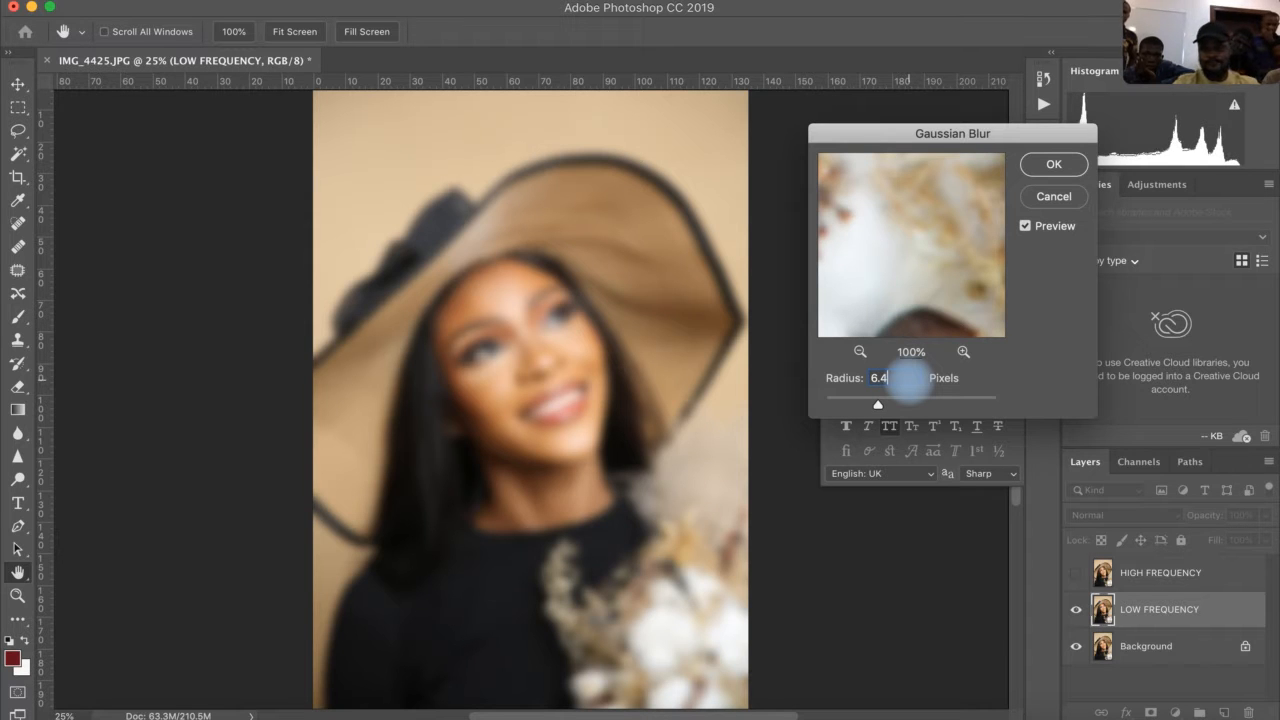
pyautogui.press('Return')
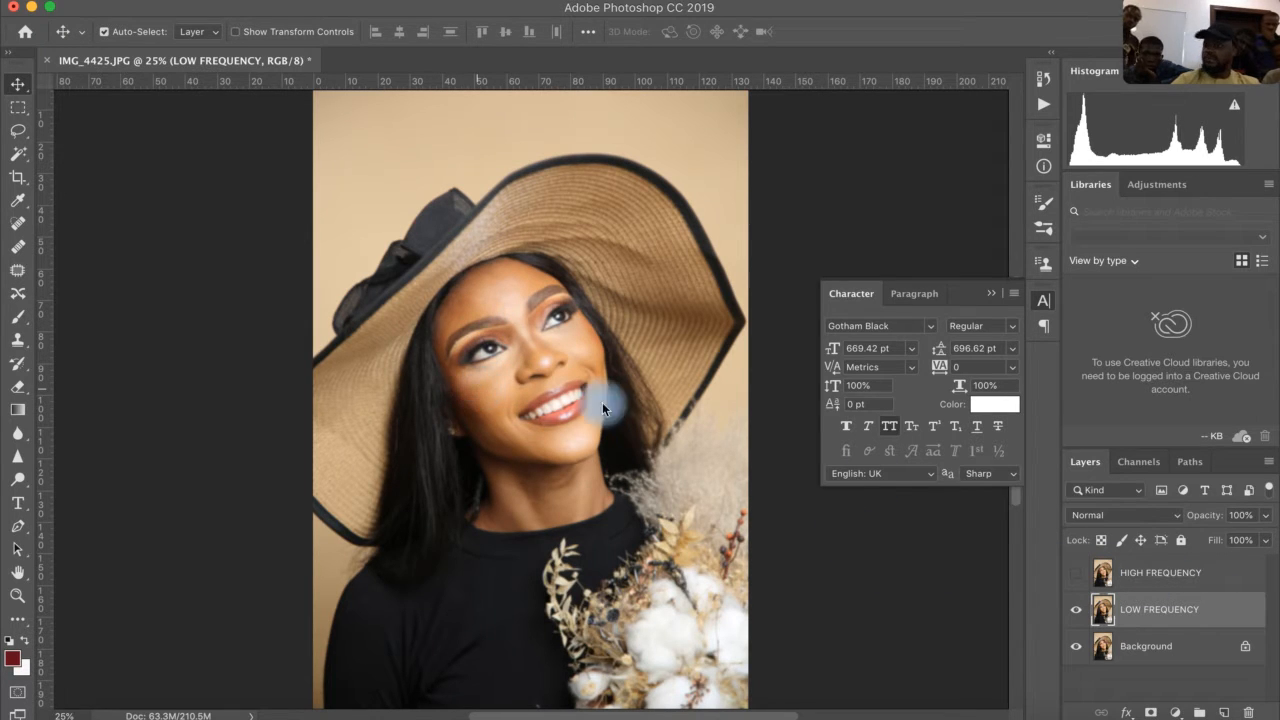
# Show the HIGH FREQUENCY layer again and start Apply Image on it with LOW FREQUENCY as the source layer.
pyautogui.click(1232, 580)
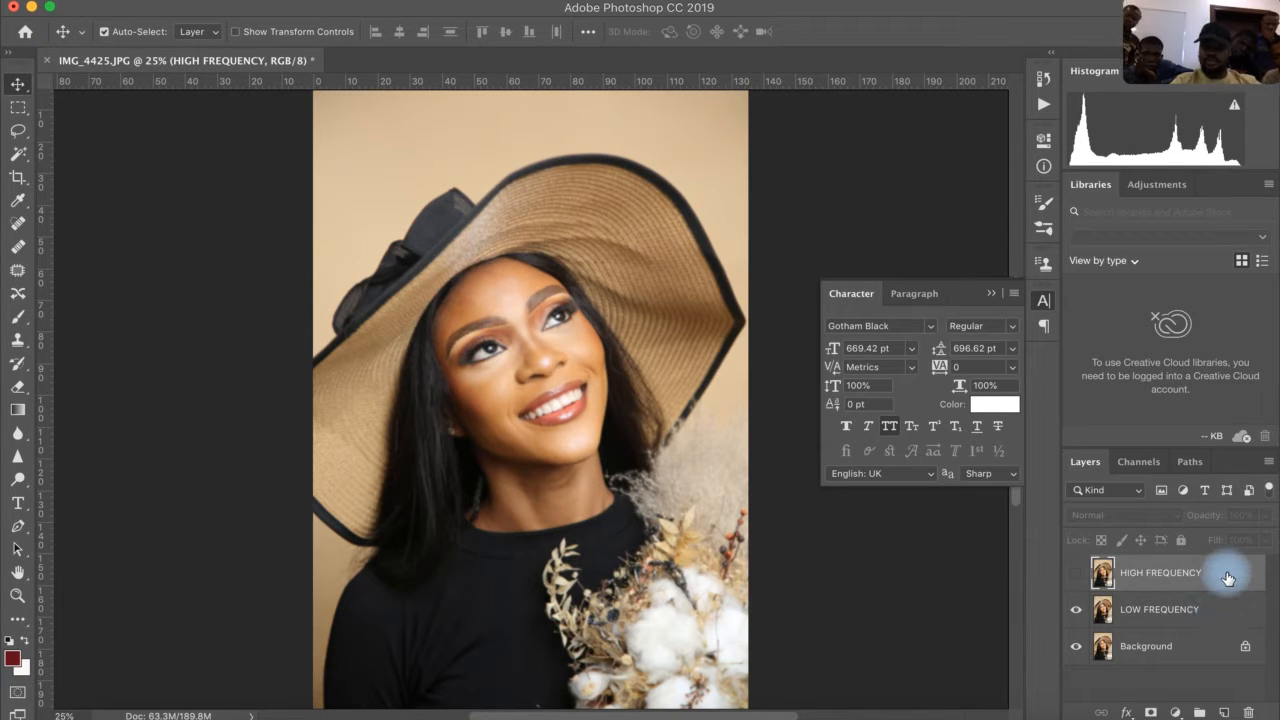
pyautogui.click(1077, 573)
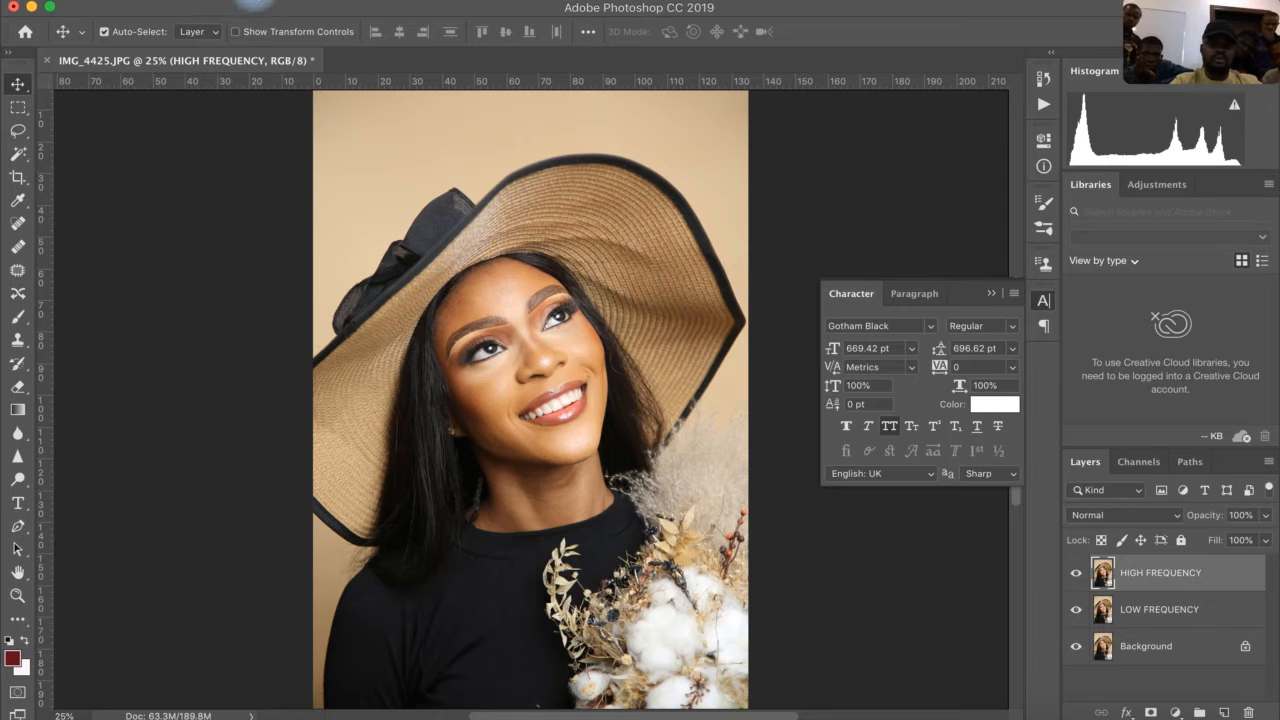
pyautogui.click(254, 2)
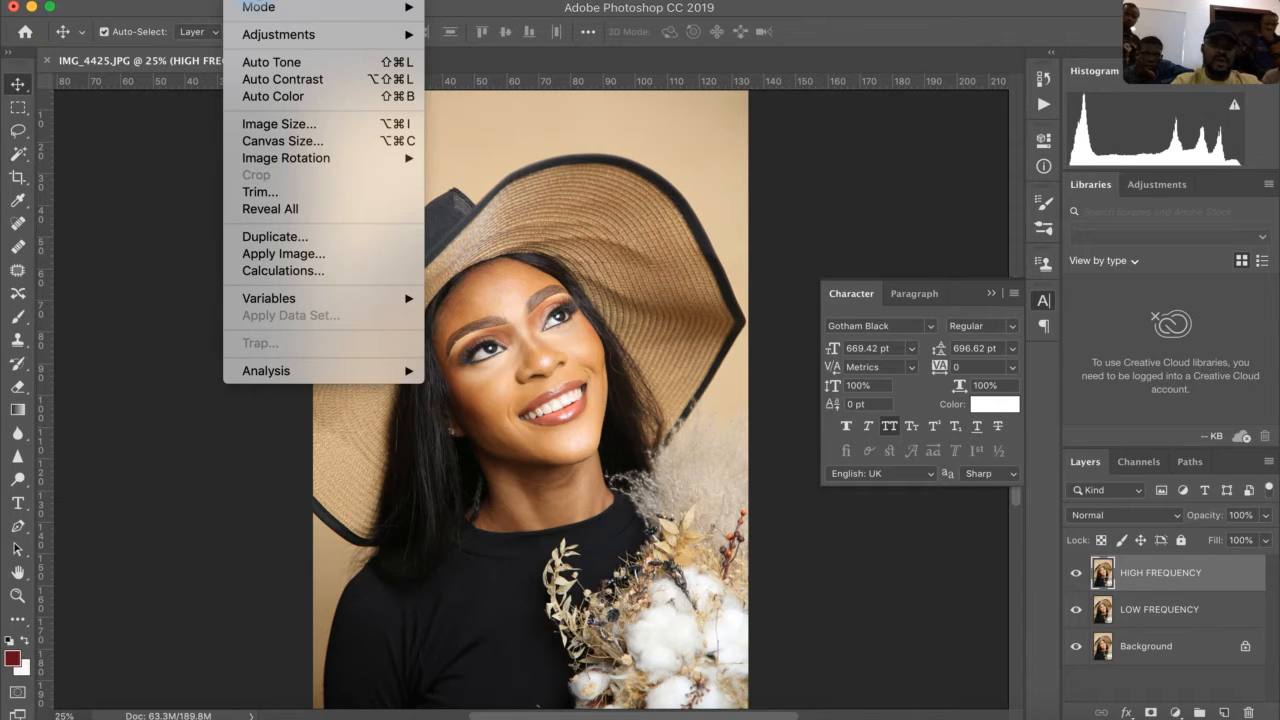
pyautogui.click(287, 256)
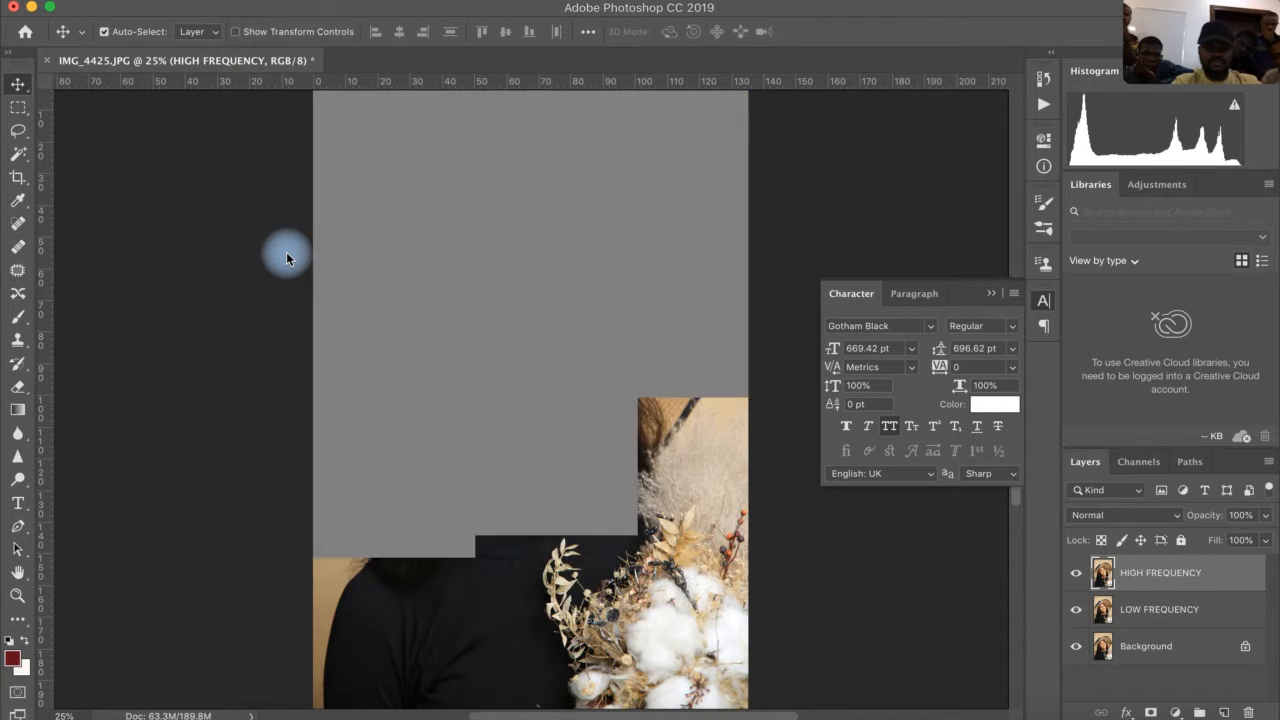
pyautogui.moveTo(676, 148)
pyautogui.mouseDown()
pyautogui.moveTo(750, 134)
pyautogui.moveTo(678, 136)
pyautogui.moveTo(690, 137)
pyautogui.mouseUp()
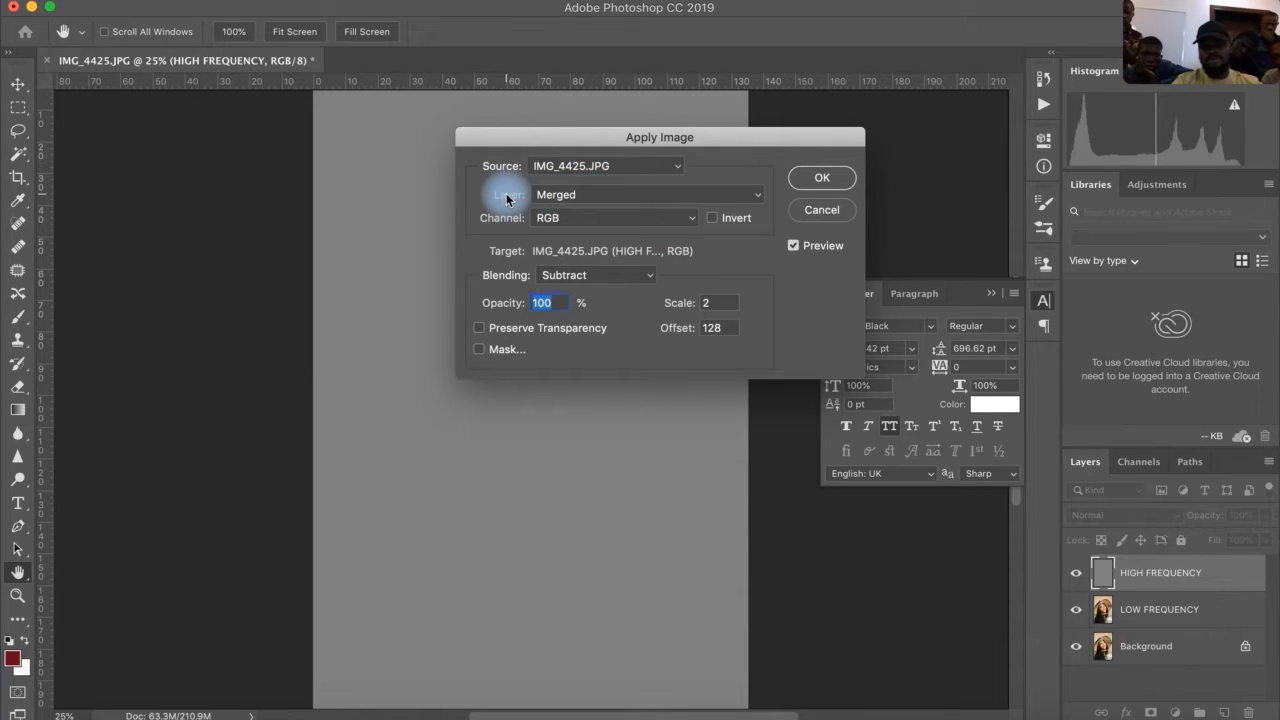
pyautogui.click(614, 194)
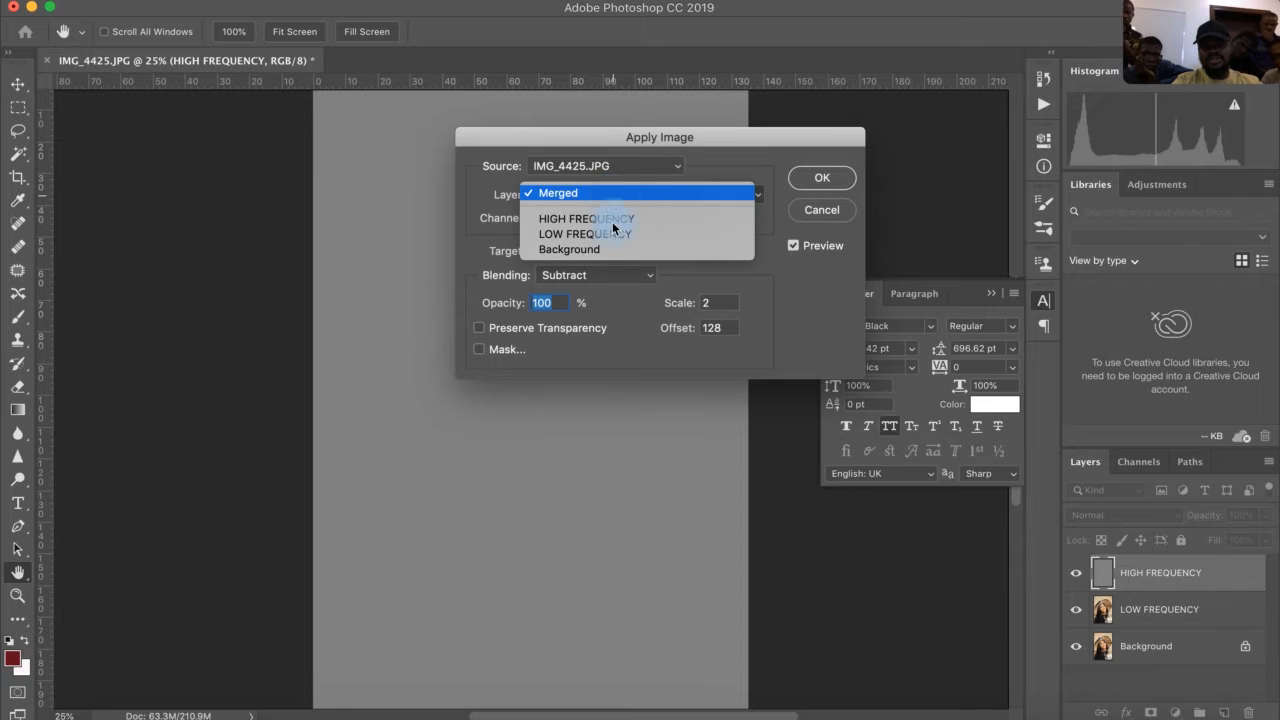
pyautogui.click(616, 236)
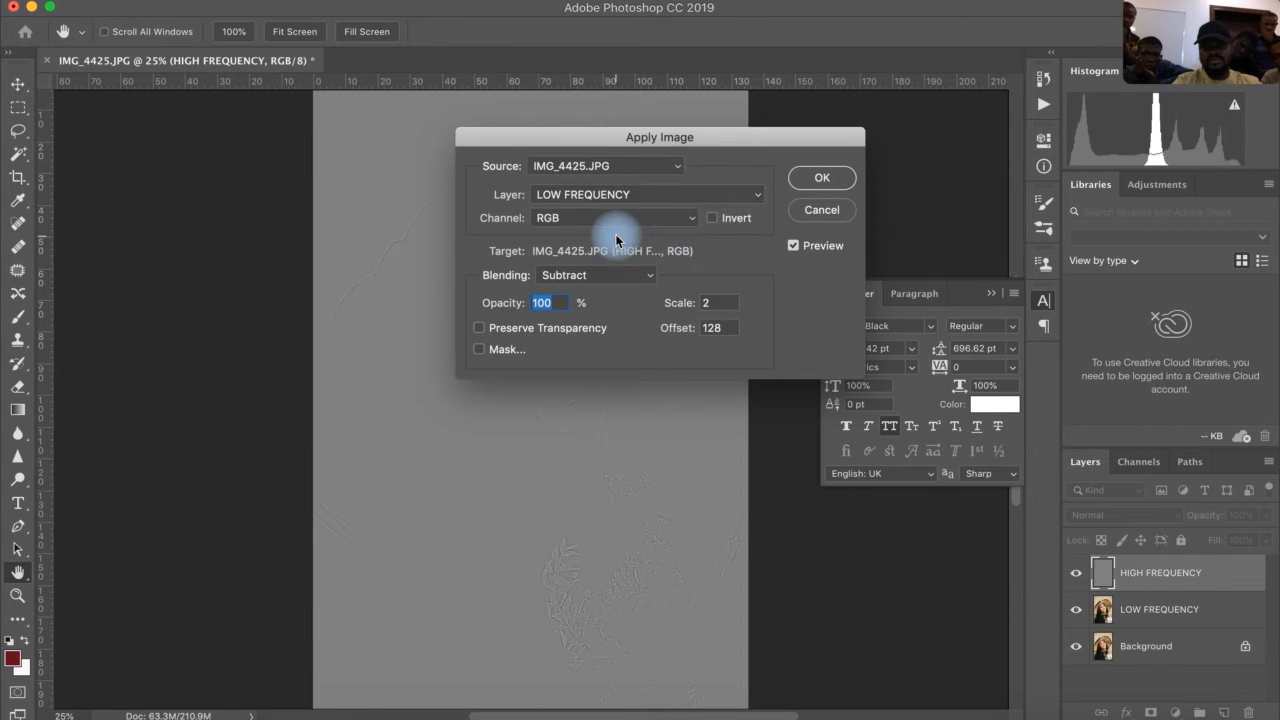
# Apply the image to the HIGH FREQUENCY layer using Subtract blending, scale 2 and offset 128.
pyautogui.click(565, 275)
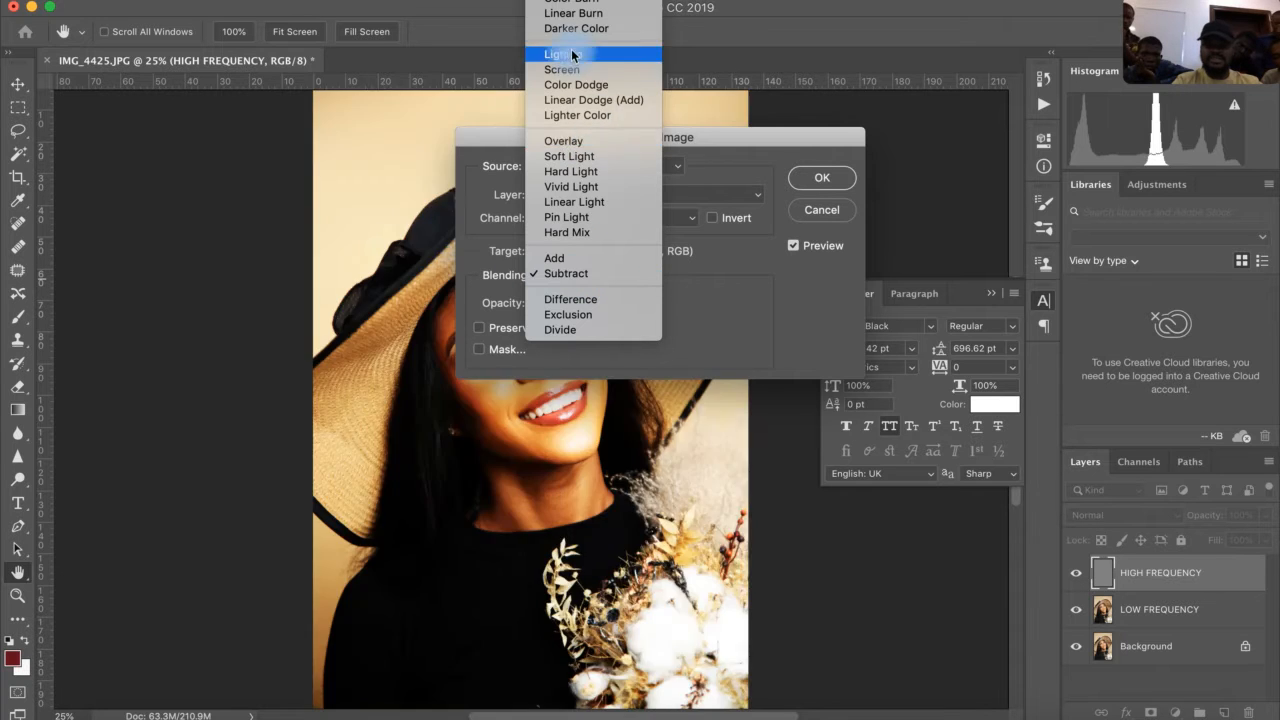
pyautogui.click(606, 273)
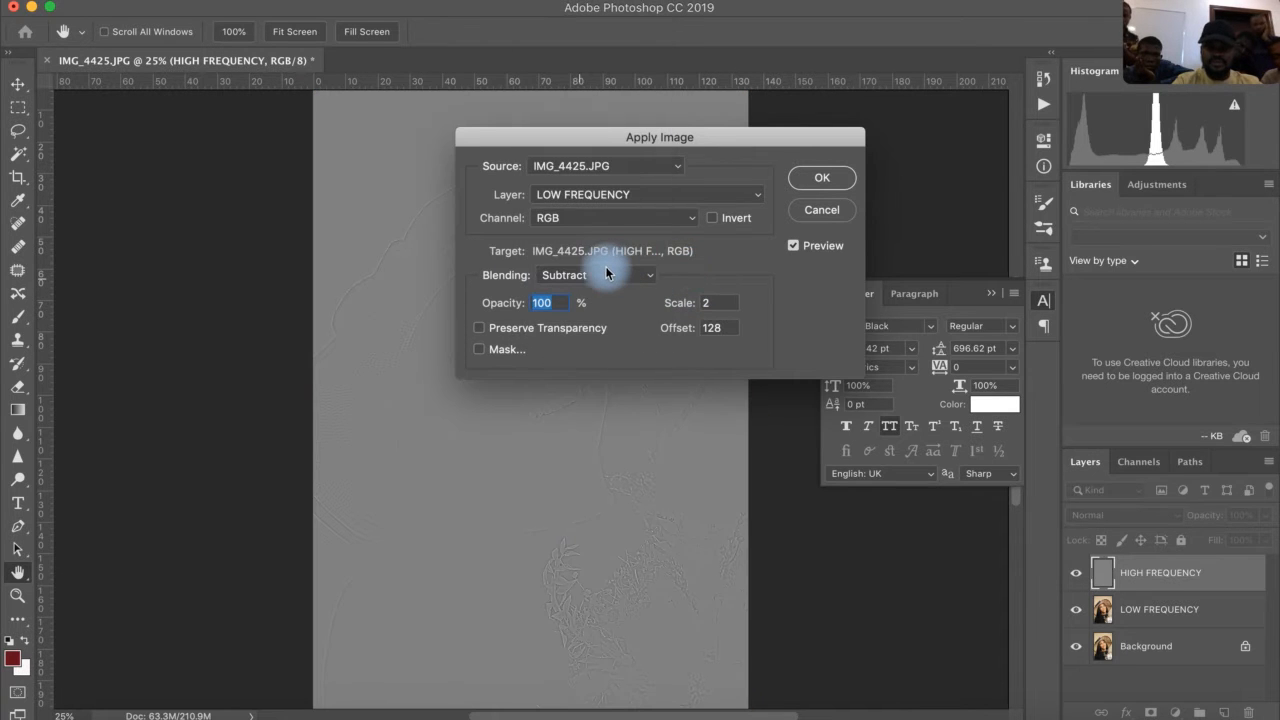
pyautogui.doubleClick(726, 302)
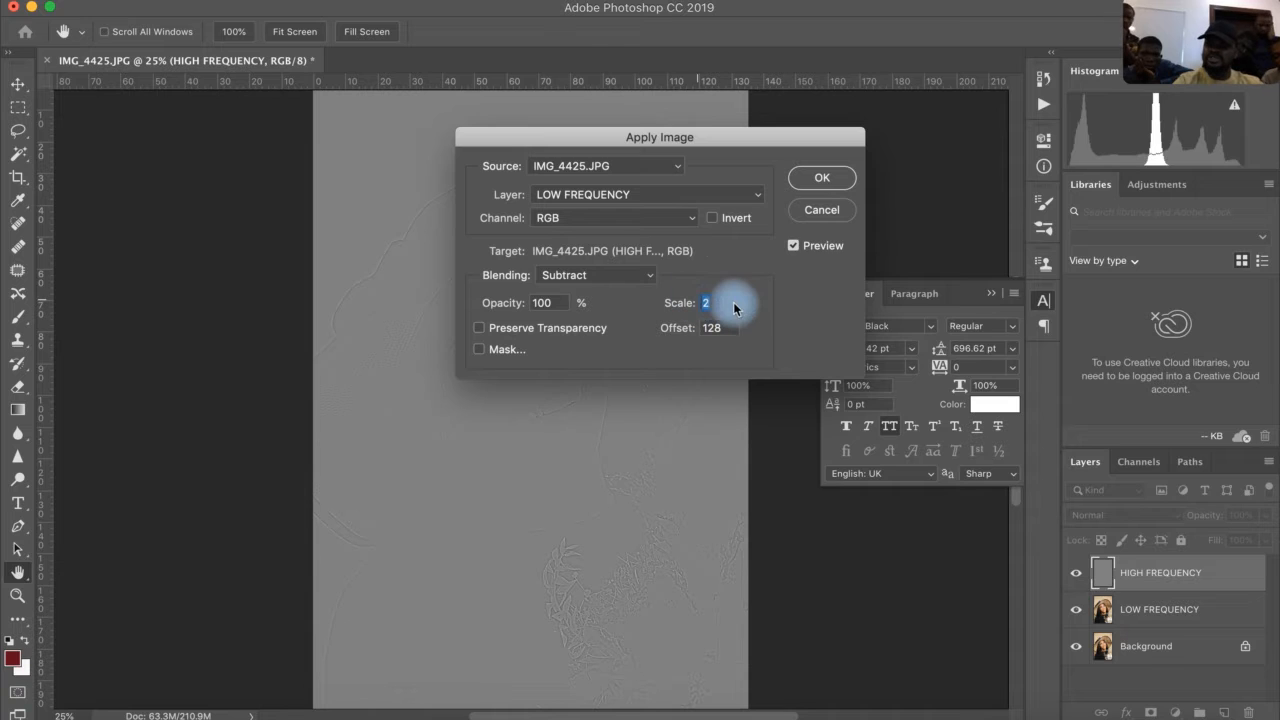
pyautogui.click(733, 302)
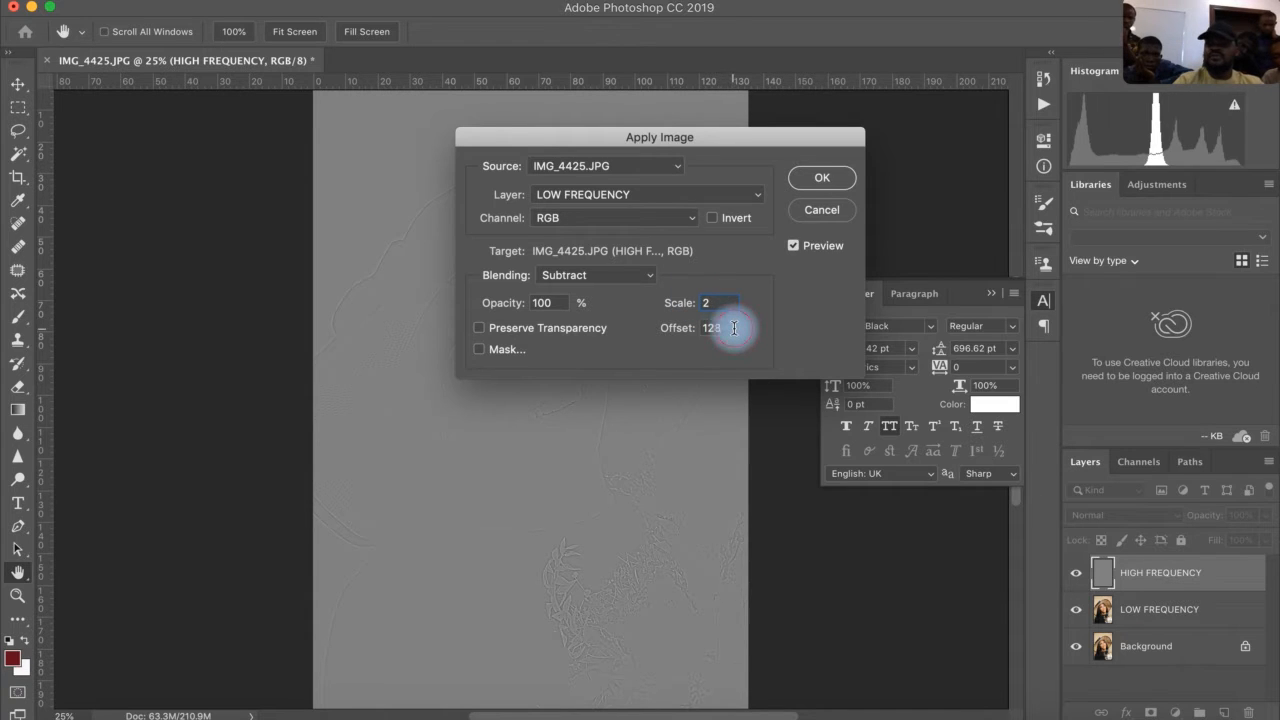
pyautogui.doubleClick(734, 328)
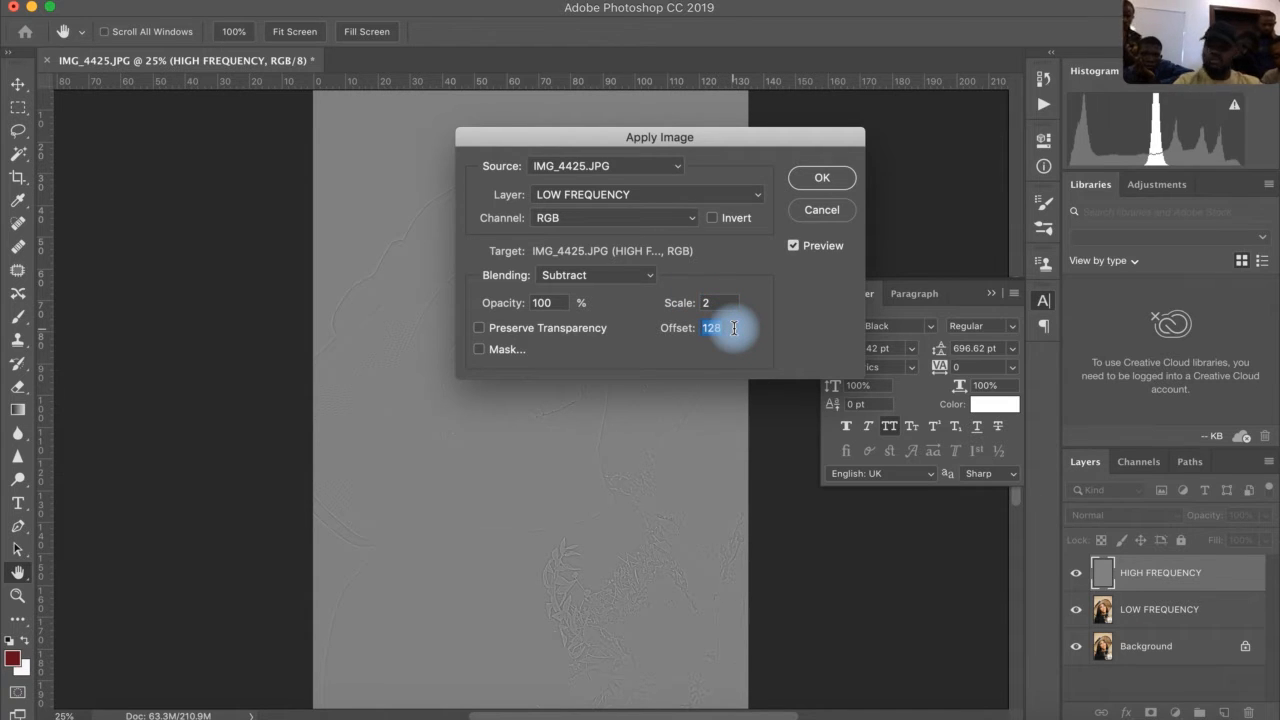
pyautogui.click(730, 328)
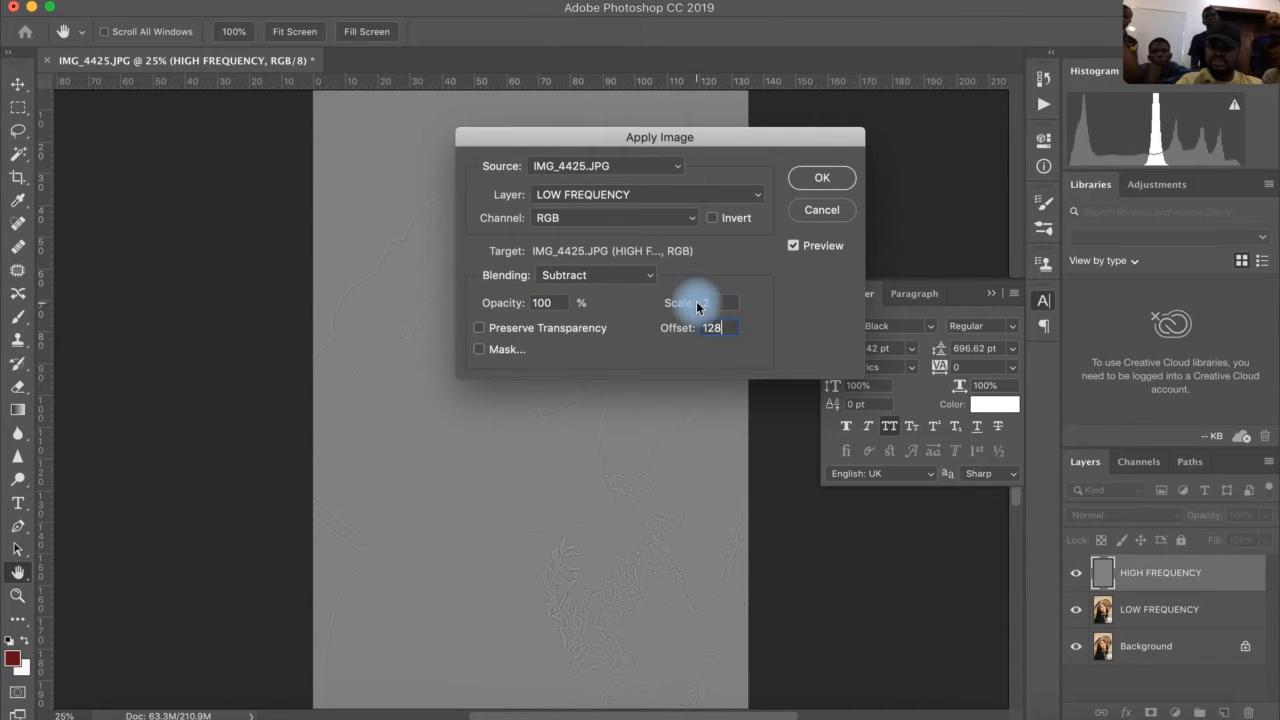
pyautogui.click(820, 180)
pyautogui.click(821, 180)
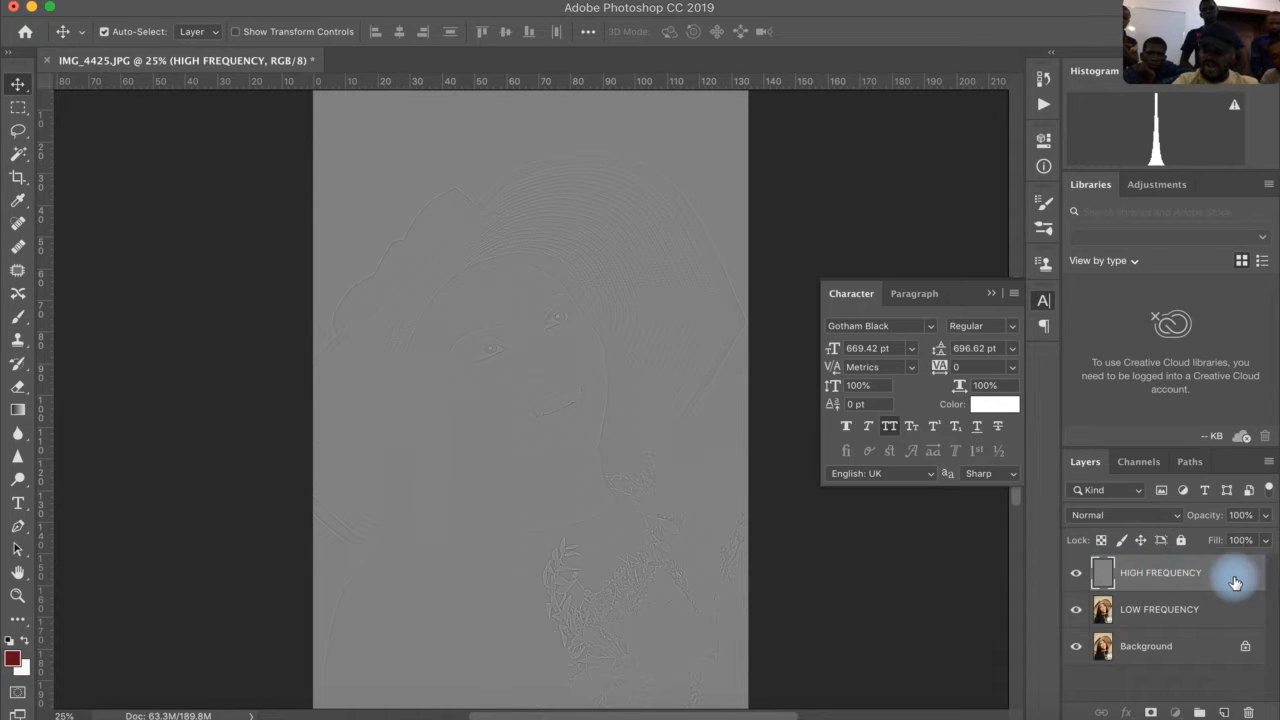
# Set the blend mode of the HIGH FREQUENCY layer to Linear Light.
pyautogui.click(1110, 522)
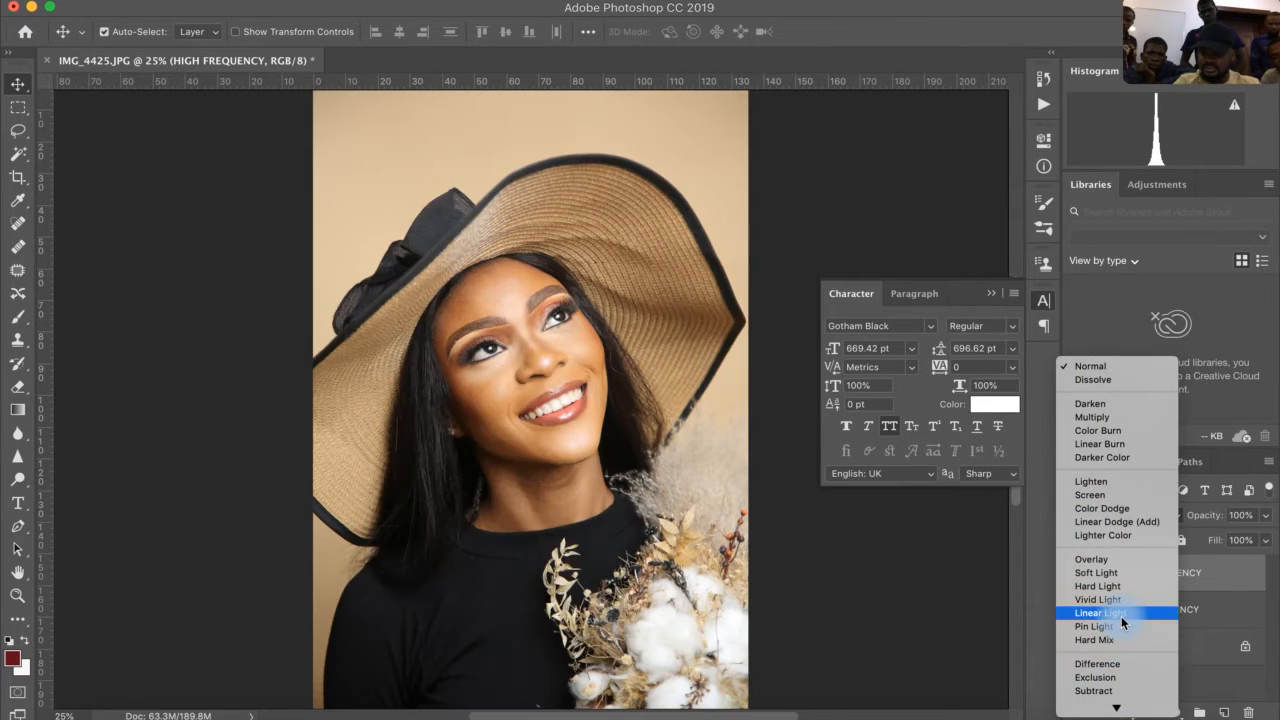
pyautogui.click(1121, 614)
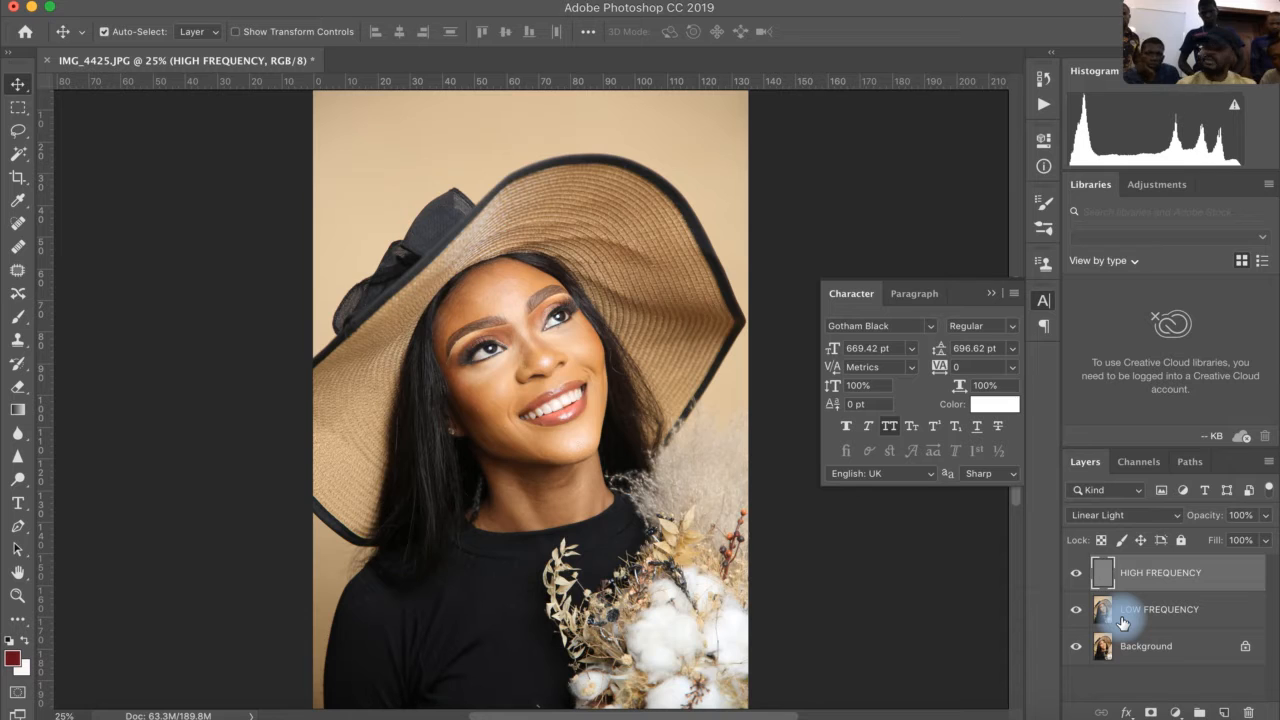
# Collapse the floating Character settings, make the LOW FREQUENCY layer active and choose the Lasso tool.
pyautogui.press('super')
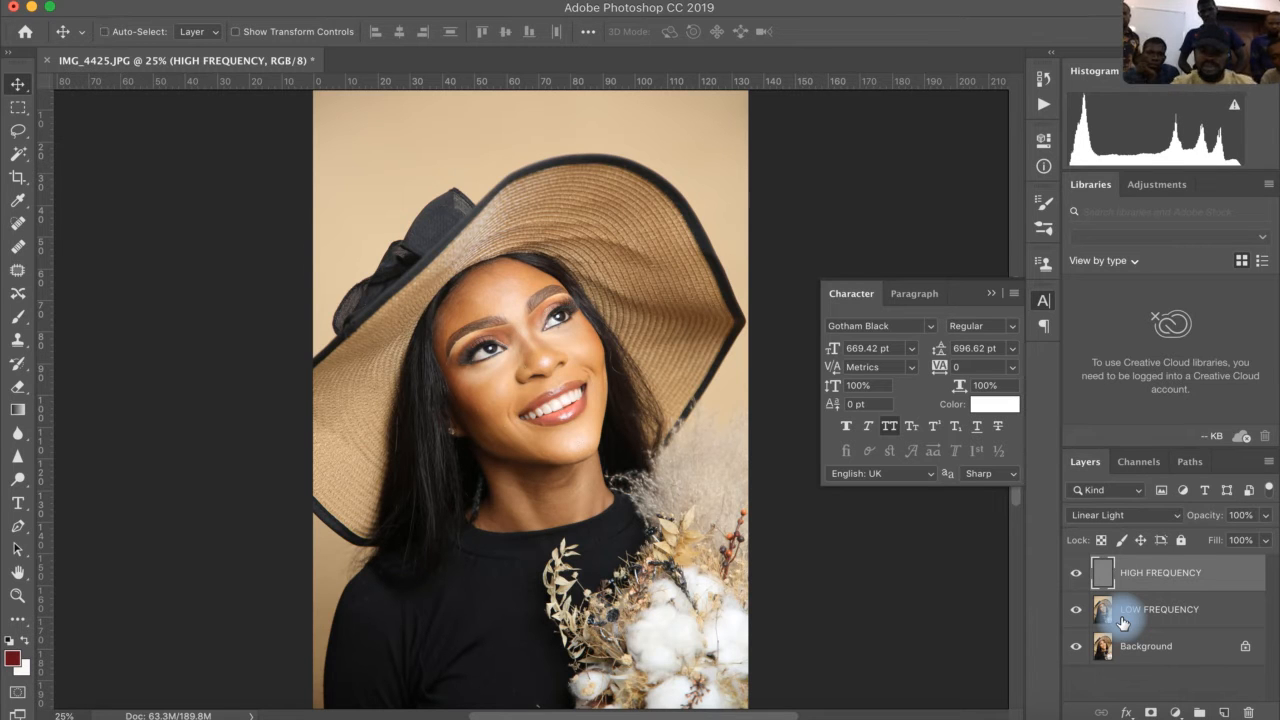
pyautogui.press('super+equal')
pyautogui.press('super+equal')
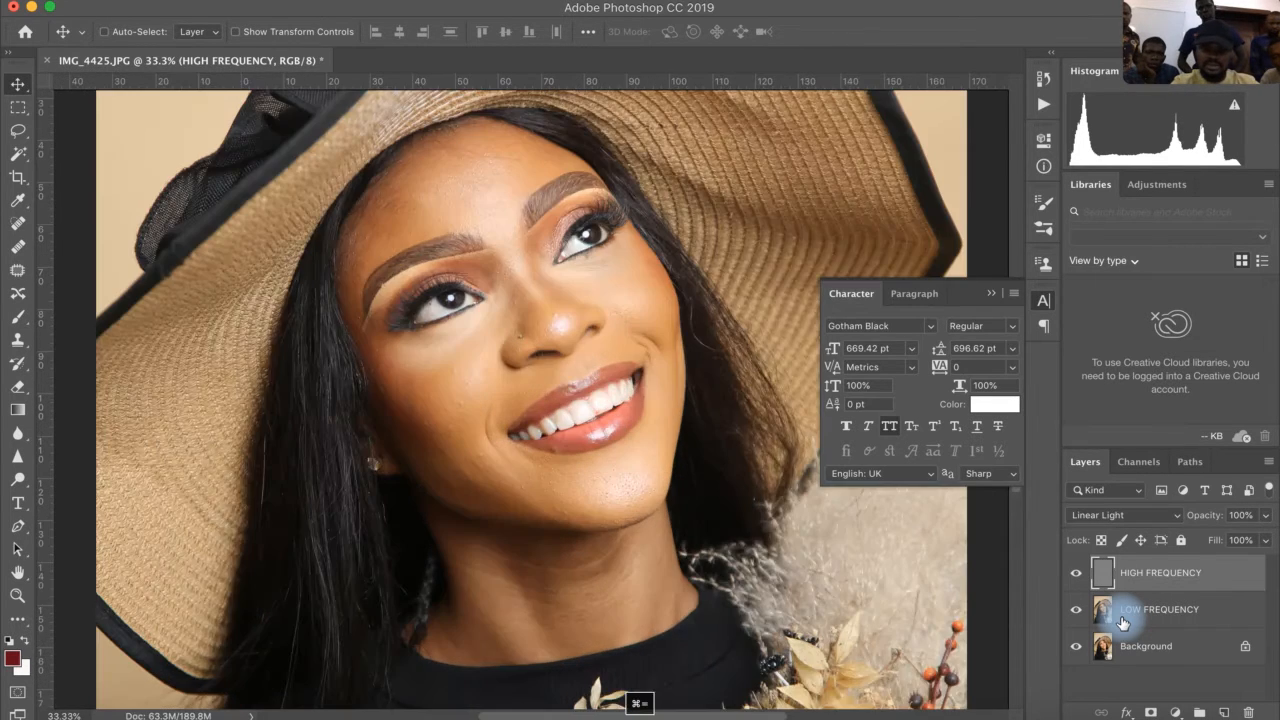
pyautogui.press('super+equal')
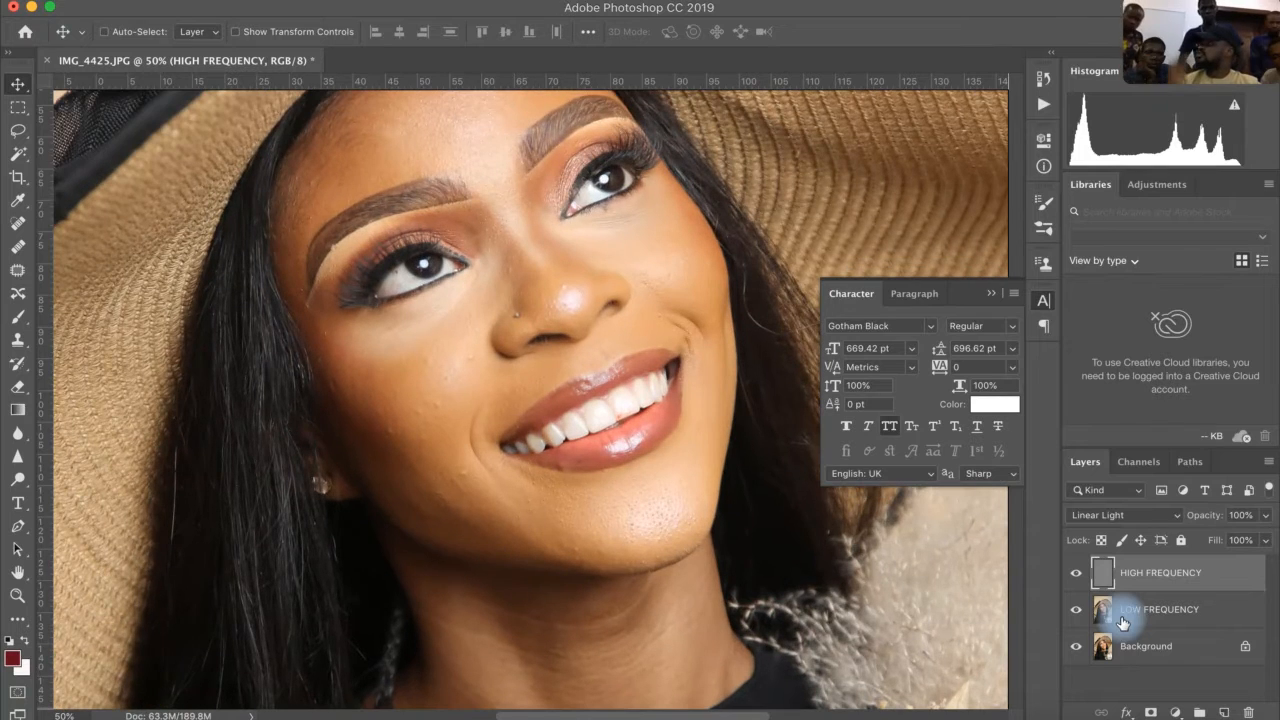
pyautogui.press('super+equal')
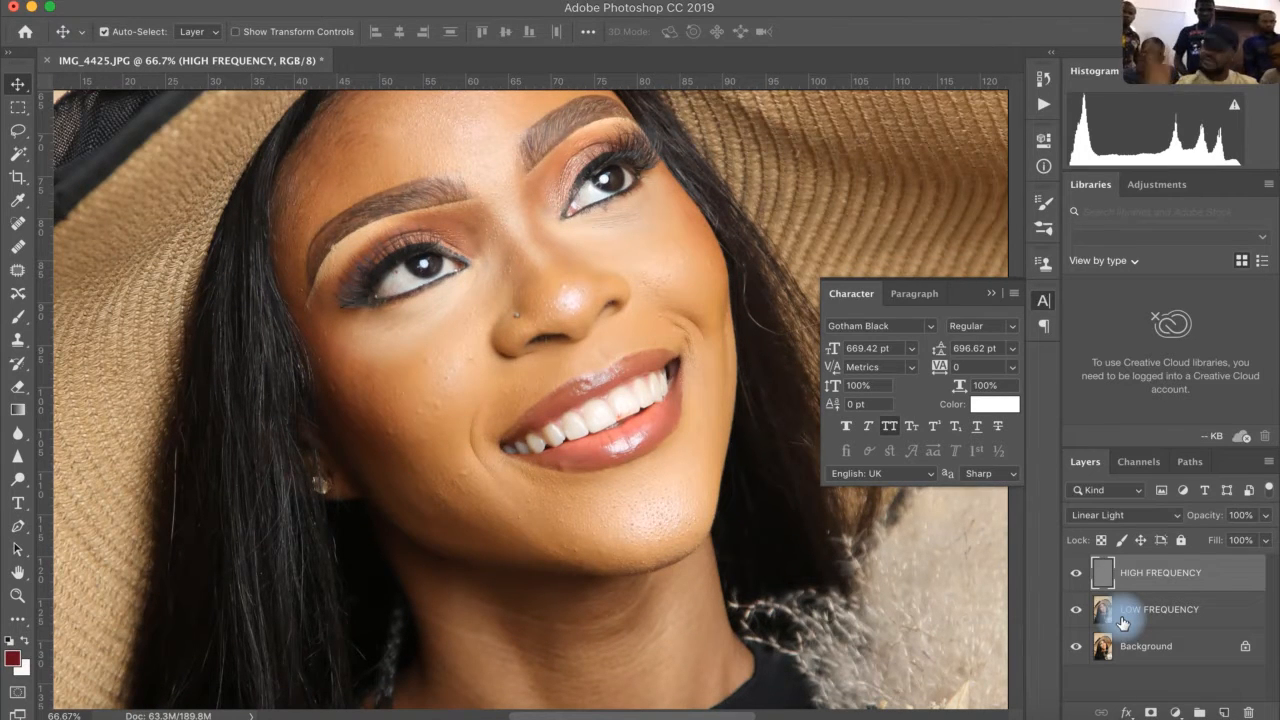
pyautogui.click(995, 299)
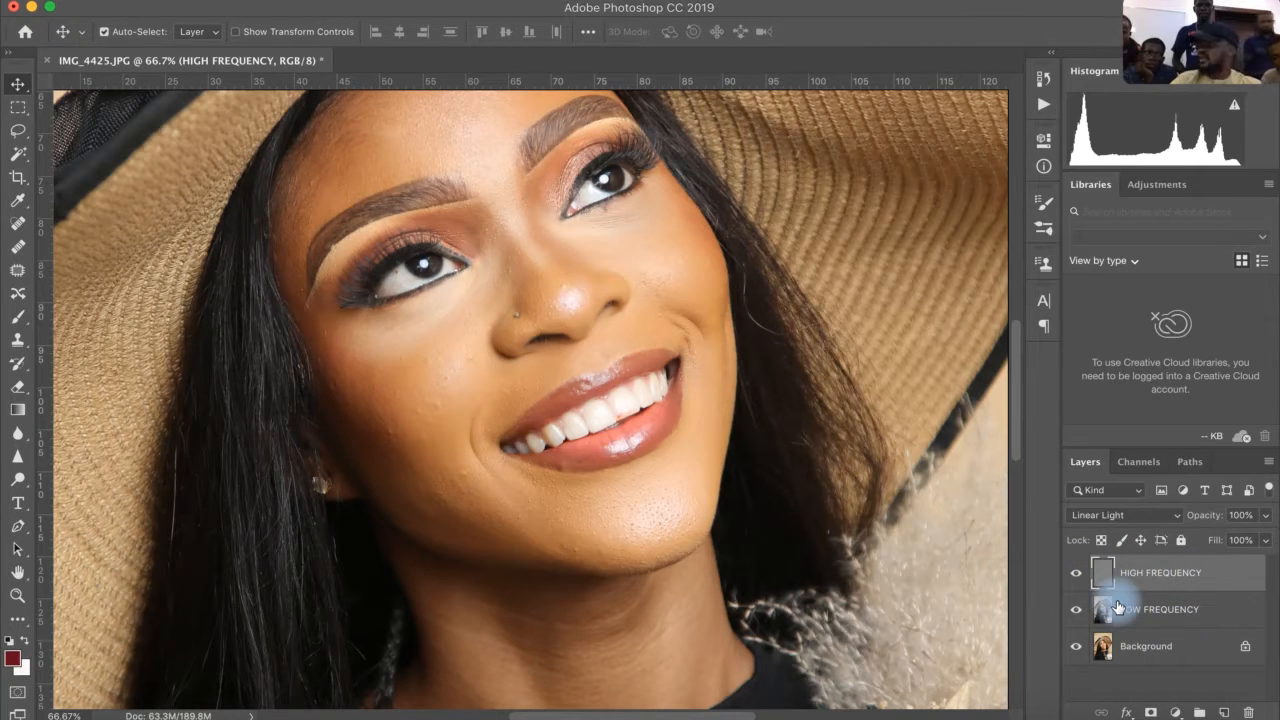
pyautogui.click(1210, 616)
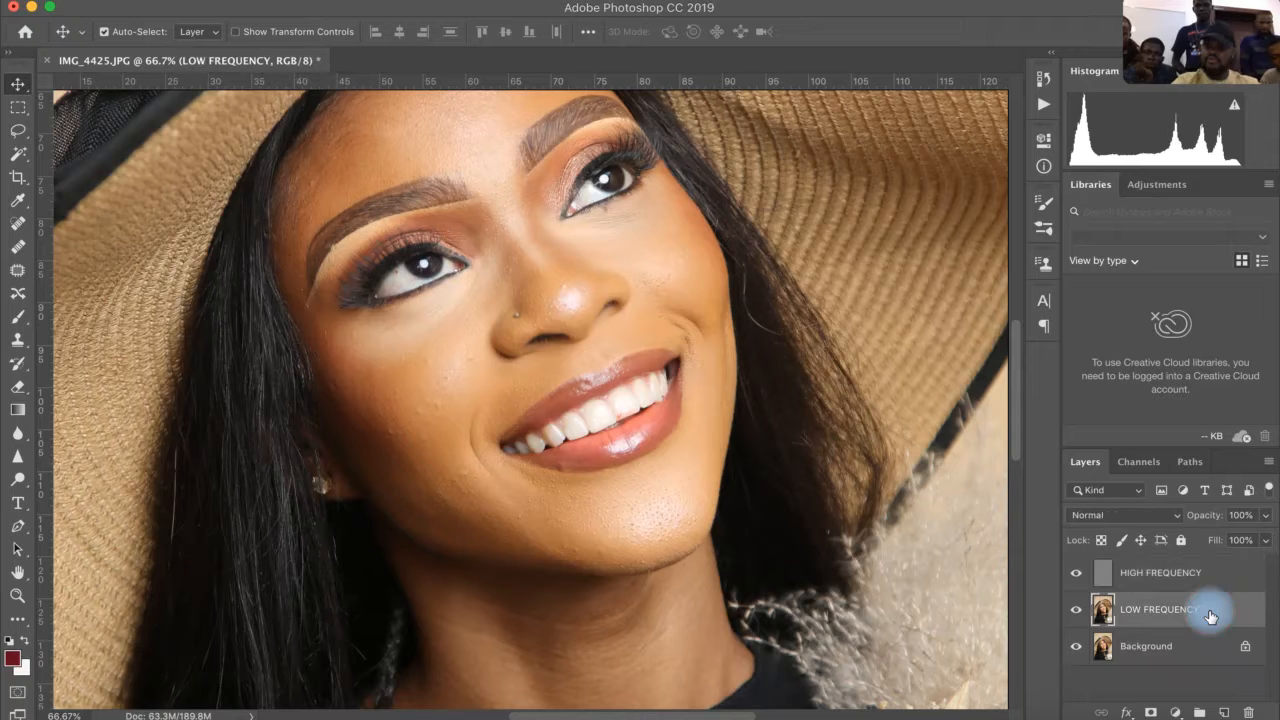
pyautogui.click(18, 132)
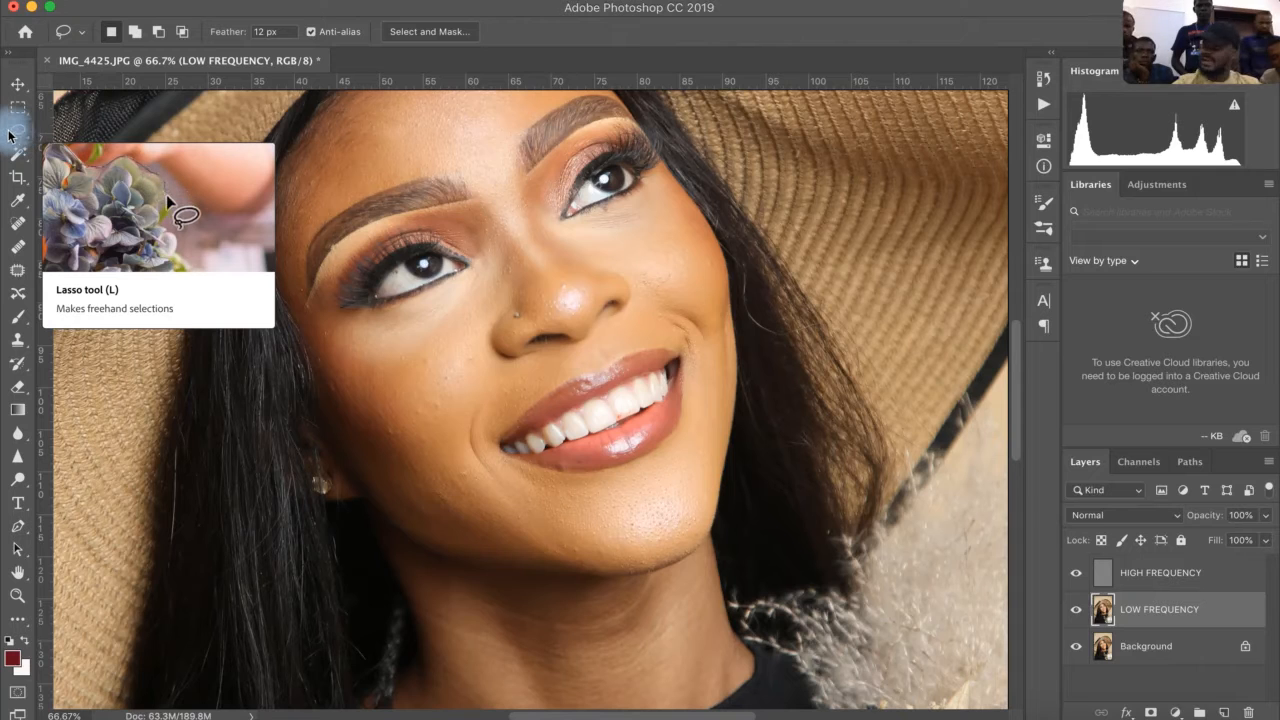
pyautogui.moveTo(9, 134)
pyautogui.mouseDown()
pyautogui.moveTo(83, 139)
pyautogui.moveTo(28, 145)
pyautogui.moveTo(64, 134)
pyautogui.mouseUp()
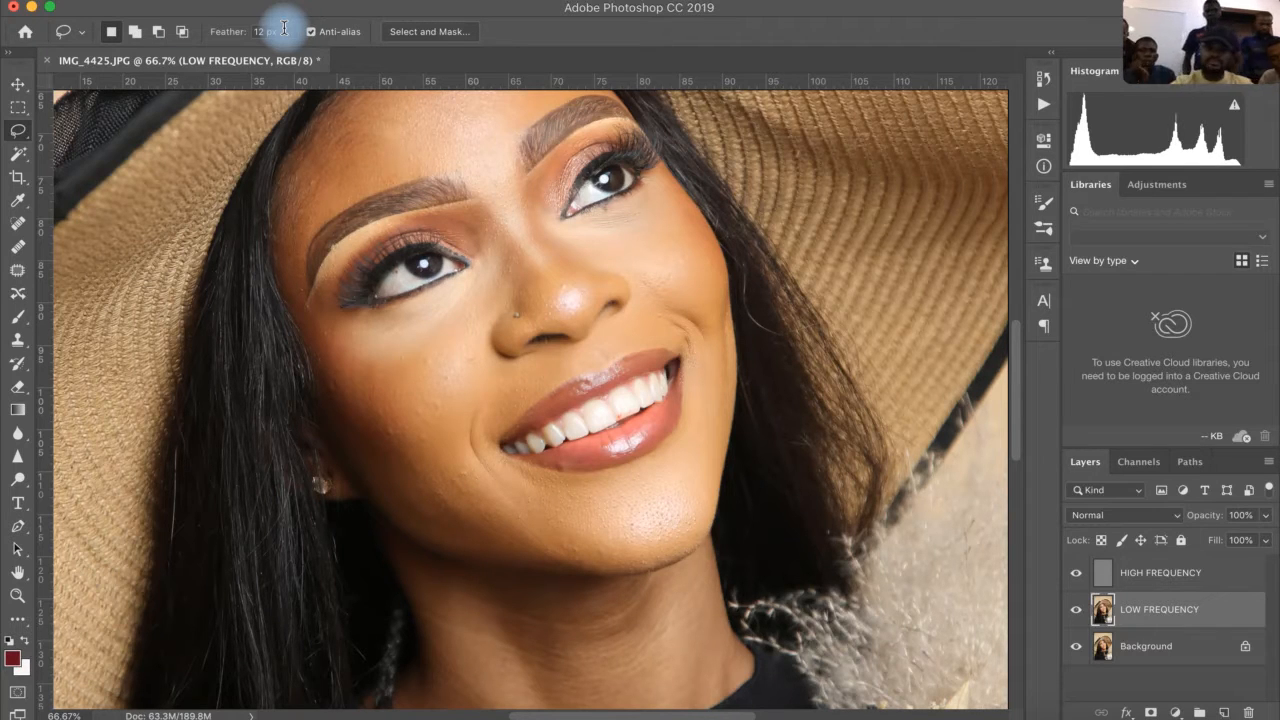
# Set the Lasso feather to 0 px and outline the cheek beside the nose stud, below the eye.
pyautogui.click(207, 31)
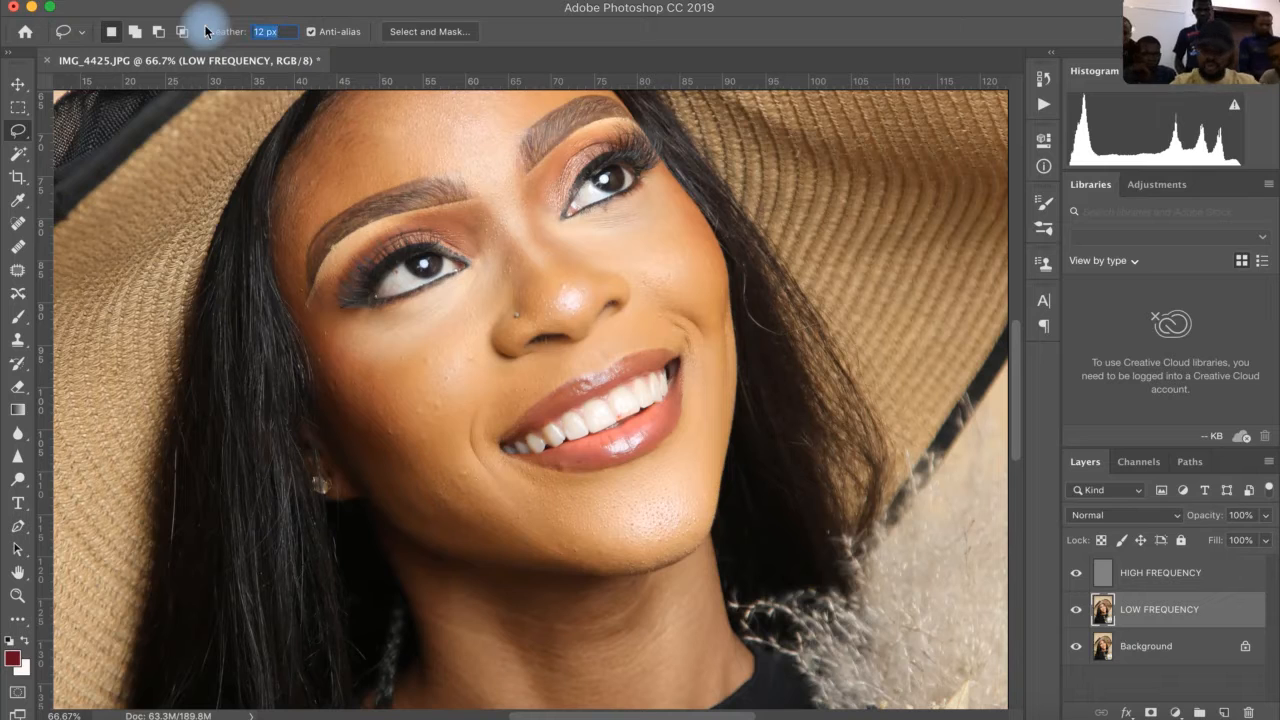
pyautogui.write('0')
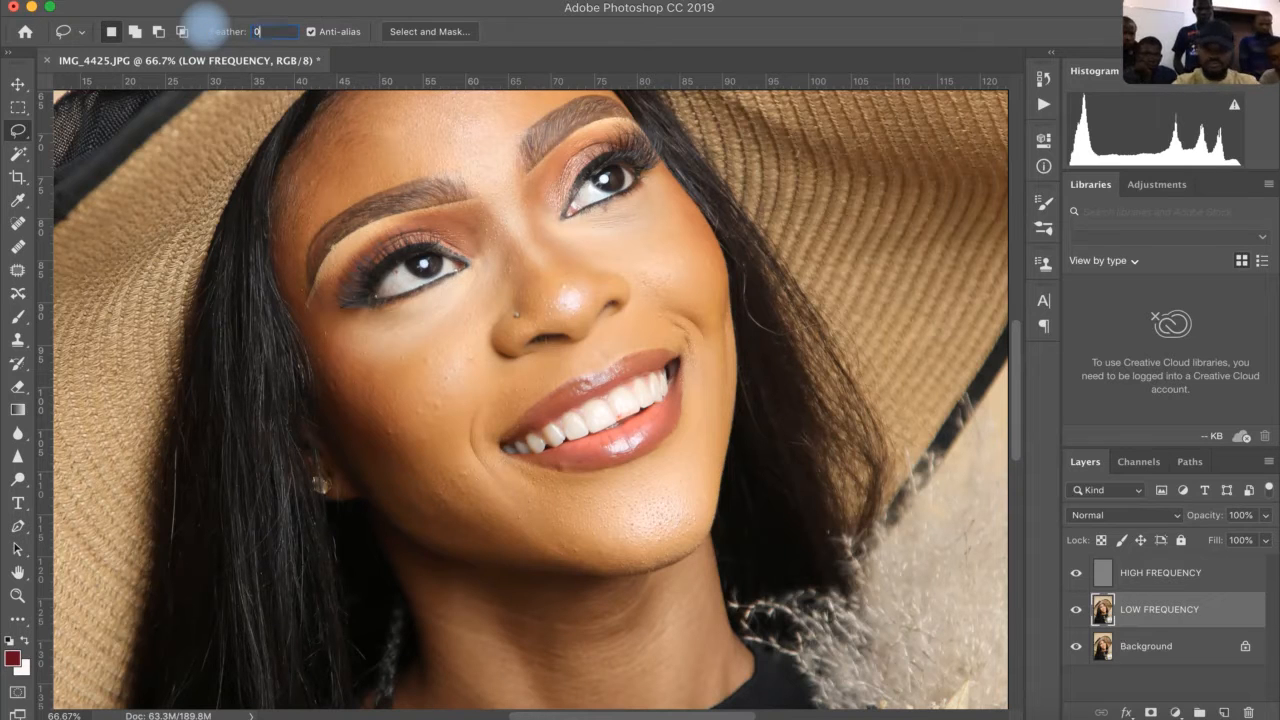
pyautogui.press('Return')
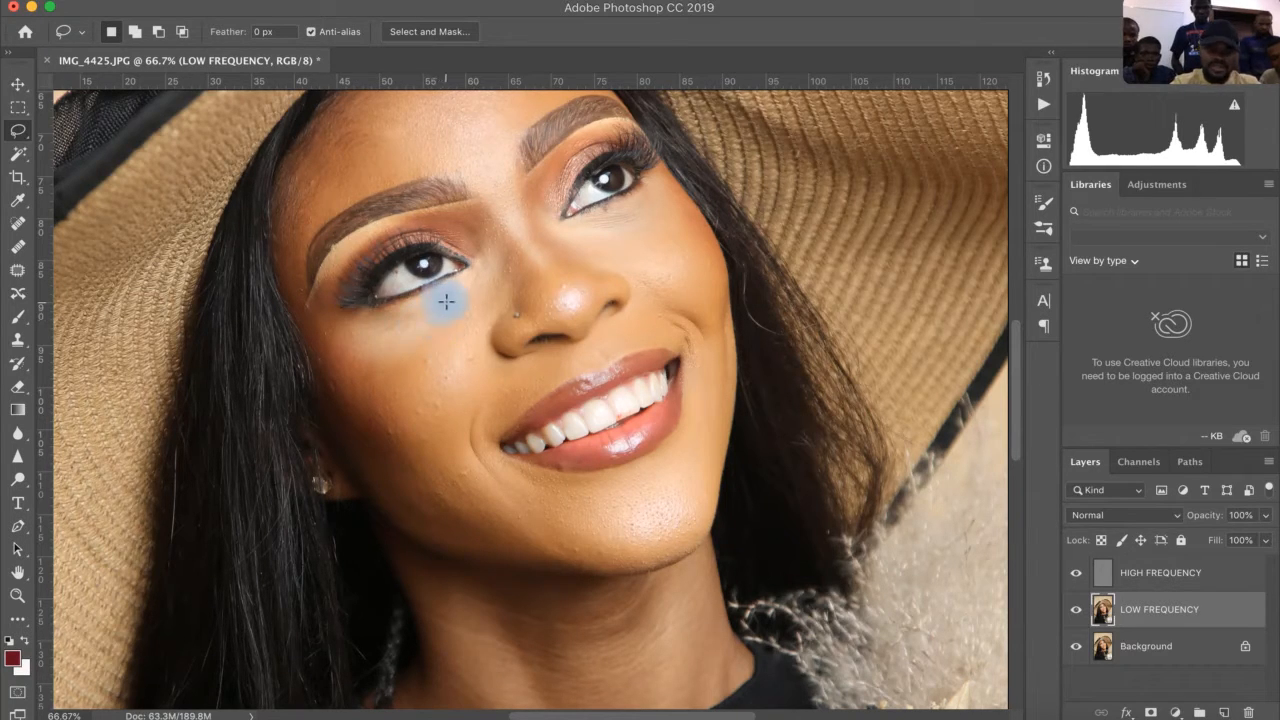
pyautogui.moveTo(446, 301)
pyautogui.mouseDown()
pyautogui.moveTo(345, 346)
pyautogui.moveTo(346, 381)
pyautogui.moveTo(384, 446)
pyautogui.moveTo(434, 448)
pyautogui.moveTo(479, 299)
pyautogui.moveTo(428, 336)
pyautogui.mouseUp()
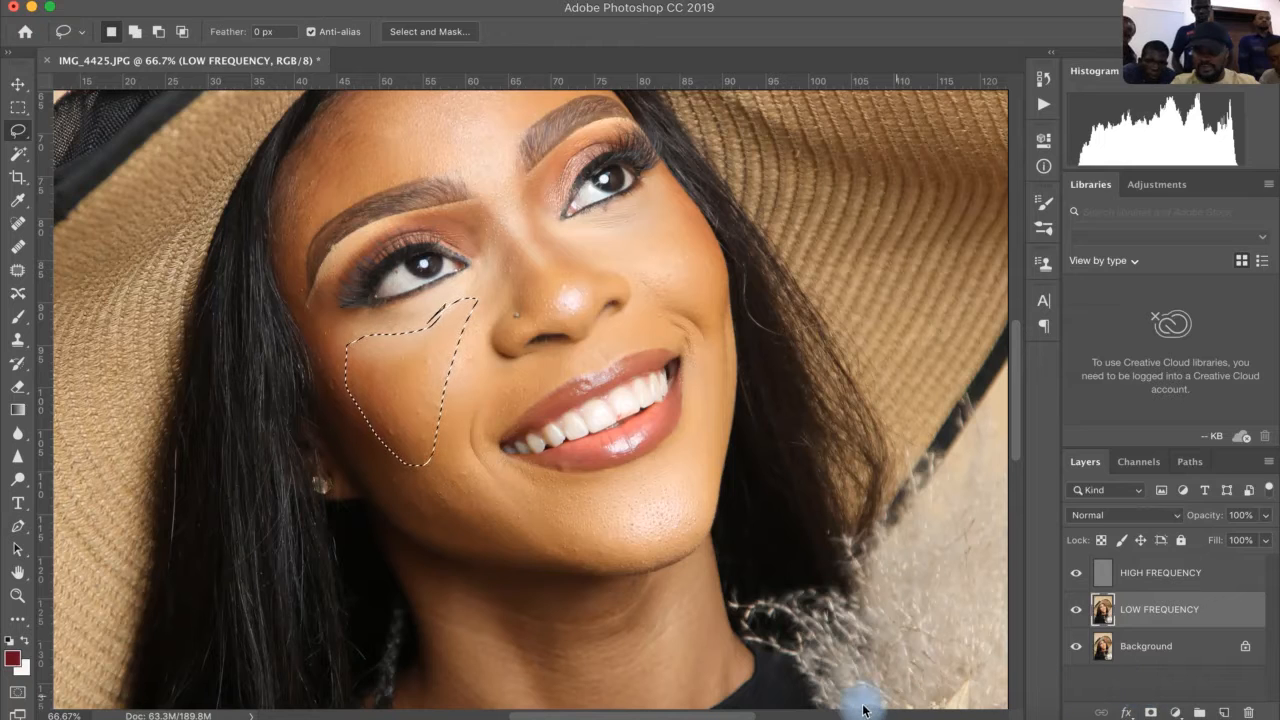
# Move the Photoshop window aside to uncover part of the desktop while keeping the cheek selection.
pyautogui.press('super+d')
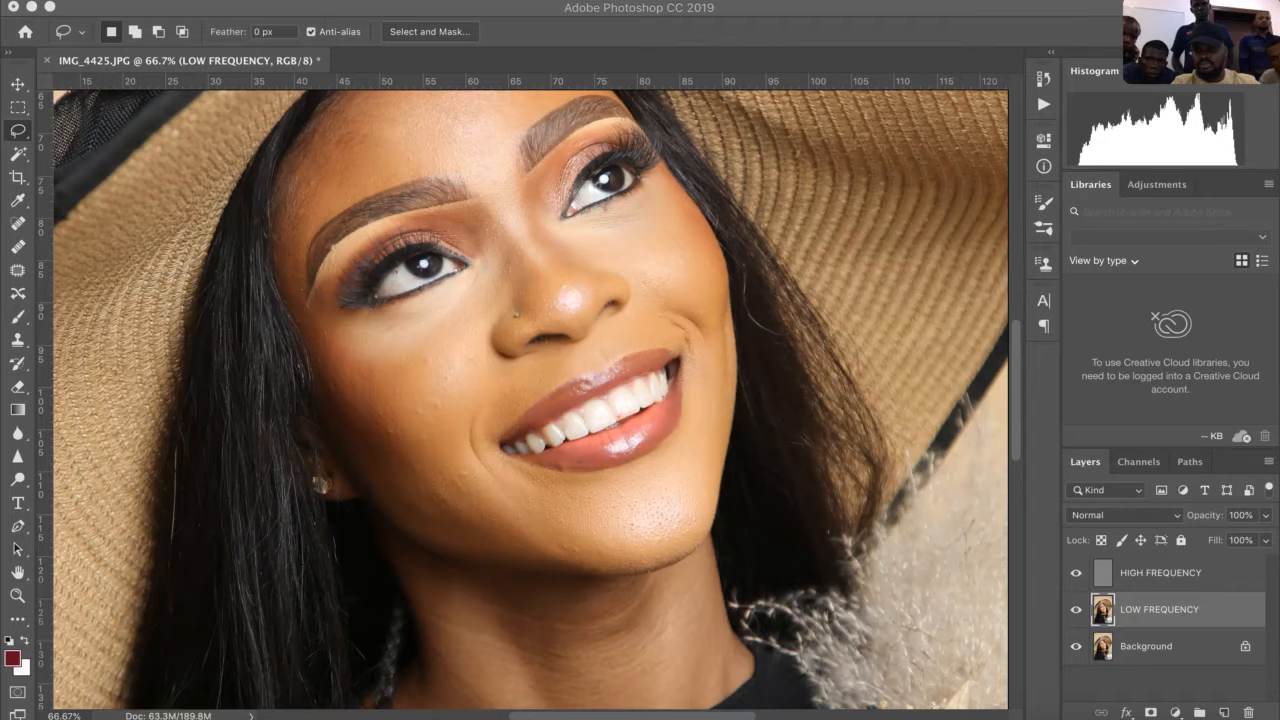
pyautogui.click(885, 17)
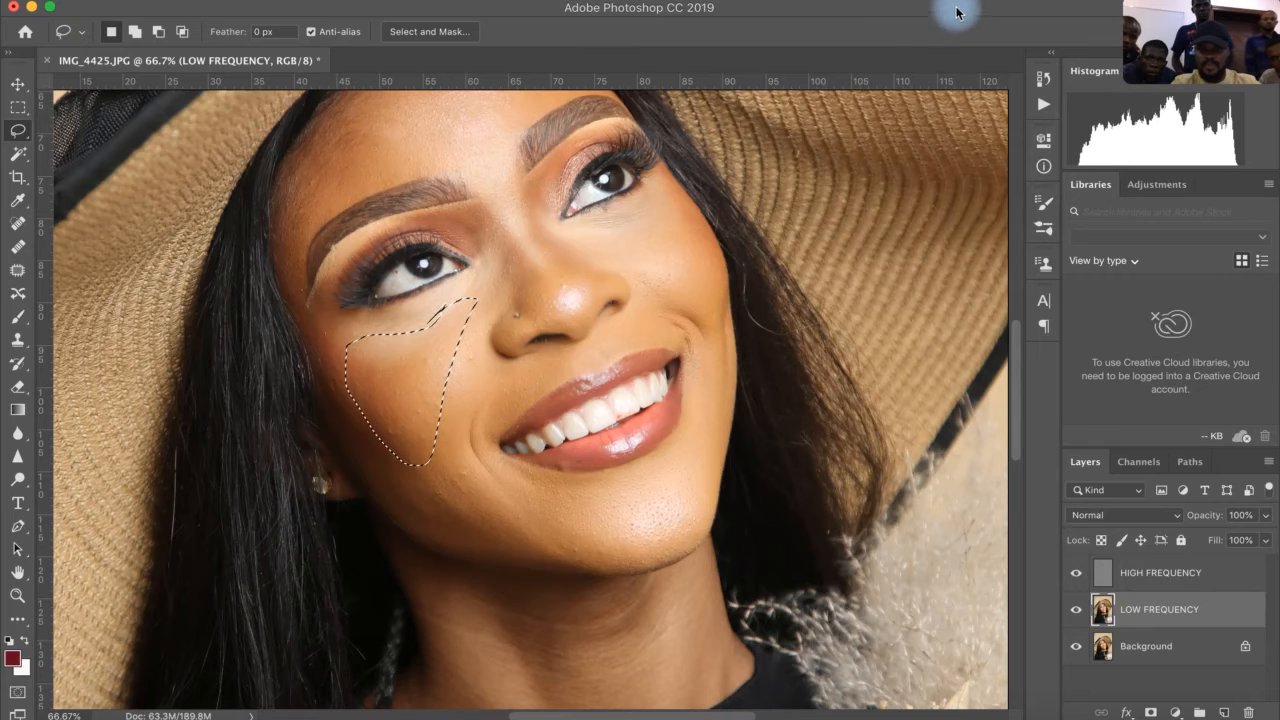
pyautogui.moveTo(956, 13); pyautogui.dragTo(612, 10)
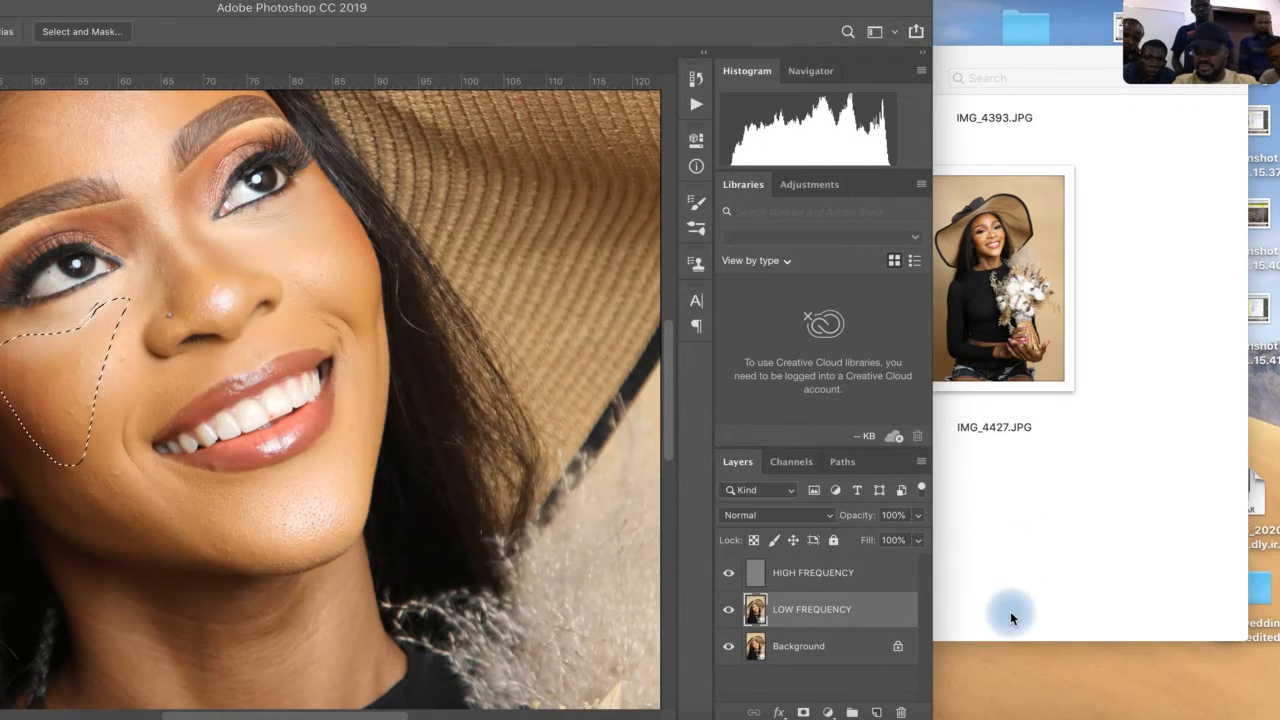
pyautogui.click(1046, 709)
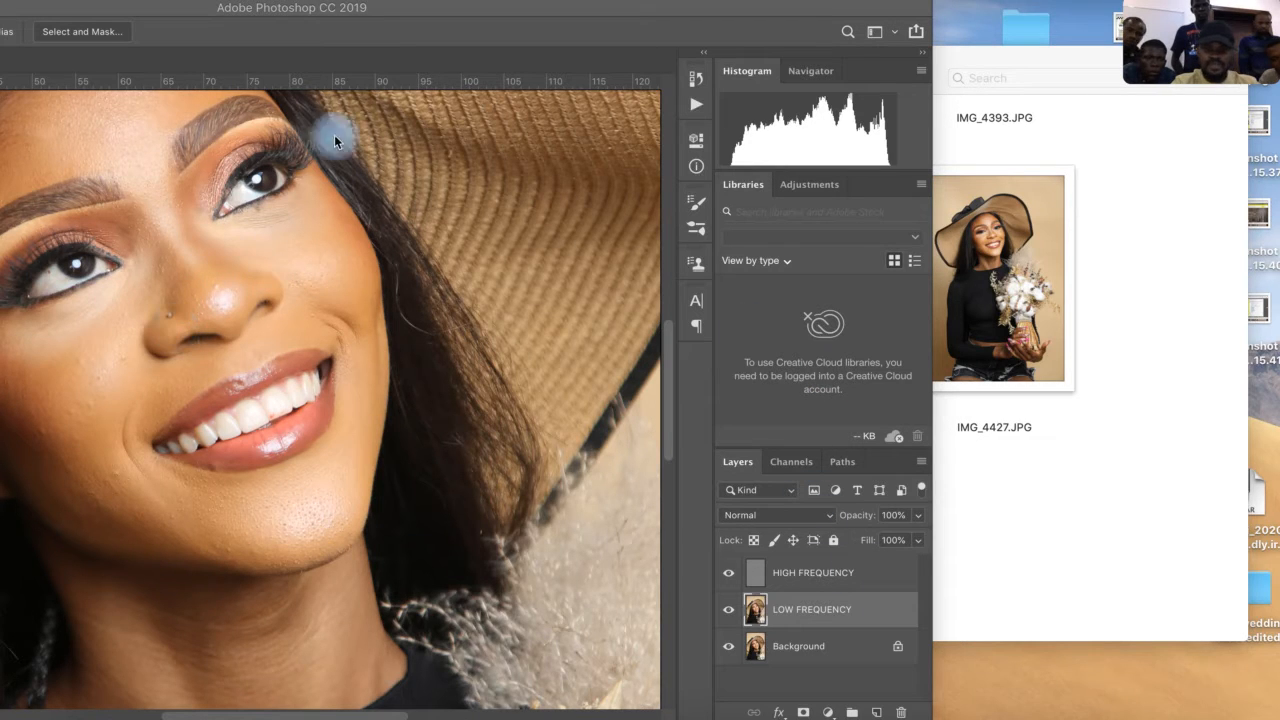
pyautogui.click(428, 12)
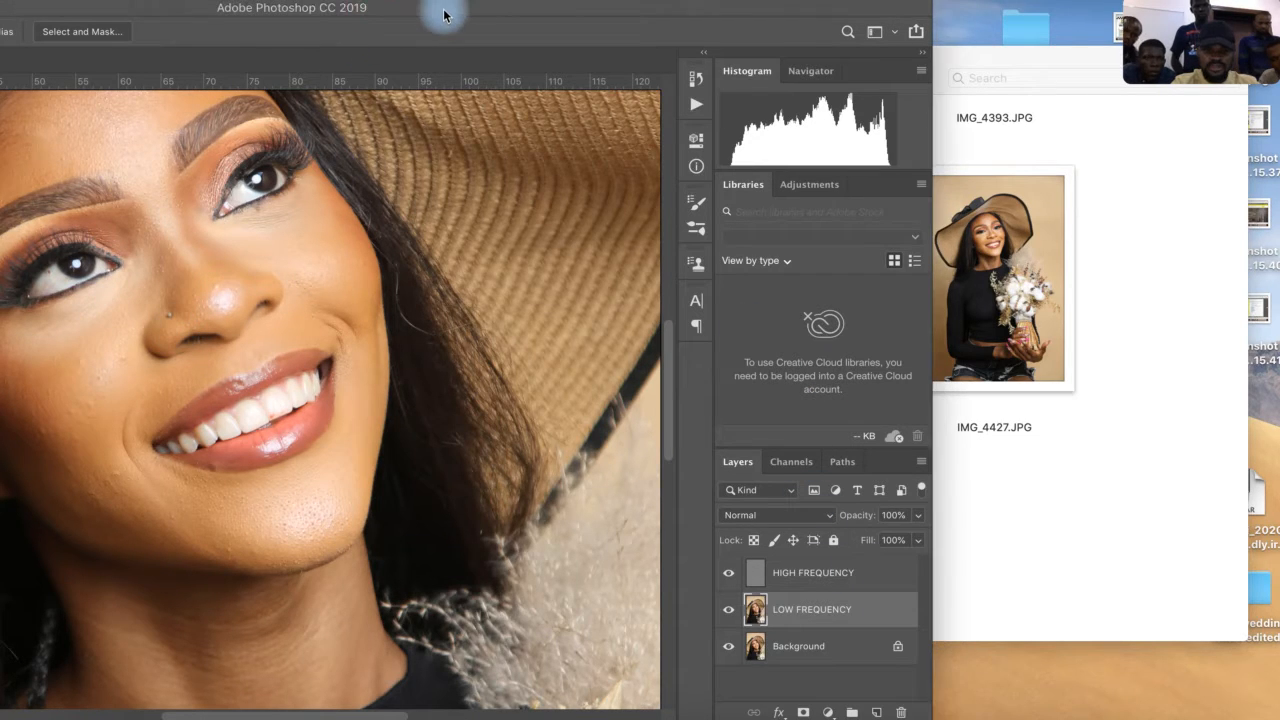
pyautogui.moveTo(428, 12); pyautogui.dragTo(451, 12)
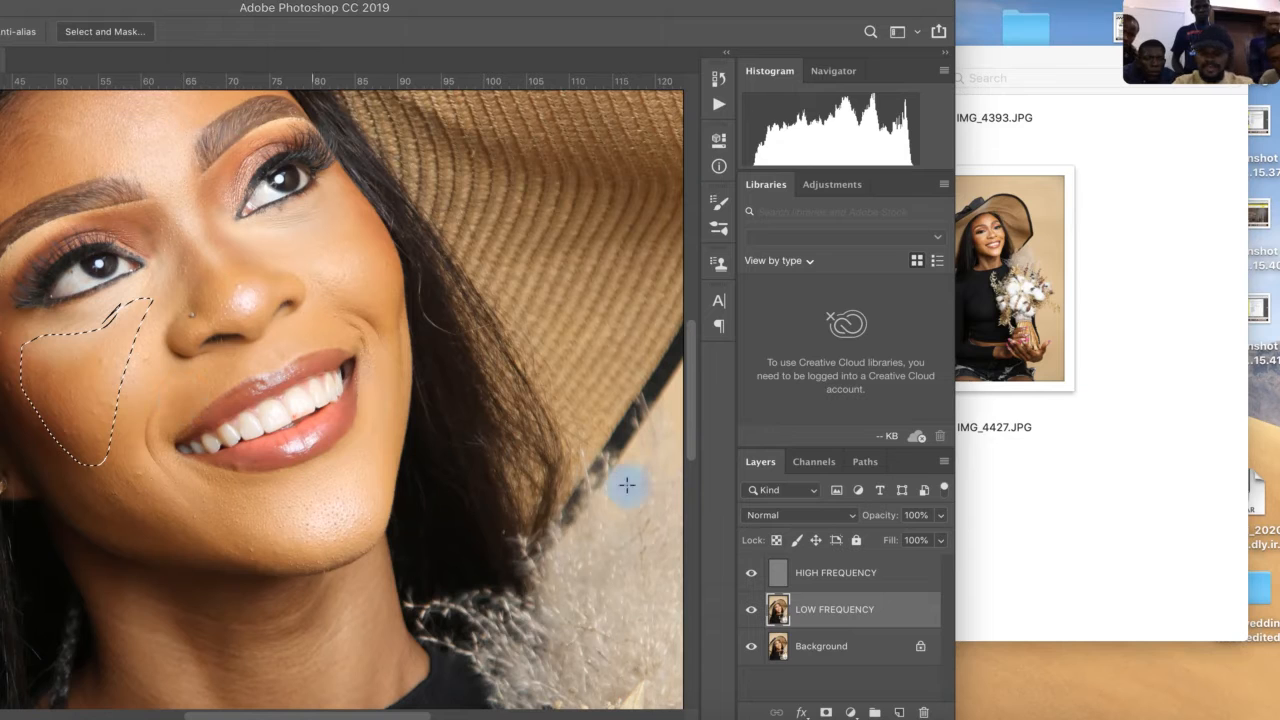
# Apply Hue/Saturation with Hue +99 to the unfeathered cheek selection on the LOW FREQUENCY layer and deselect it.
pyautogui.press('super+u')
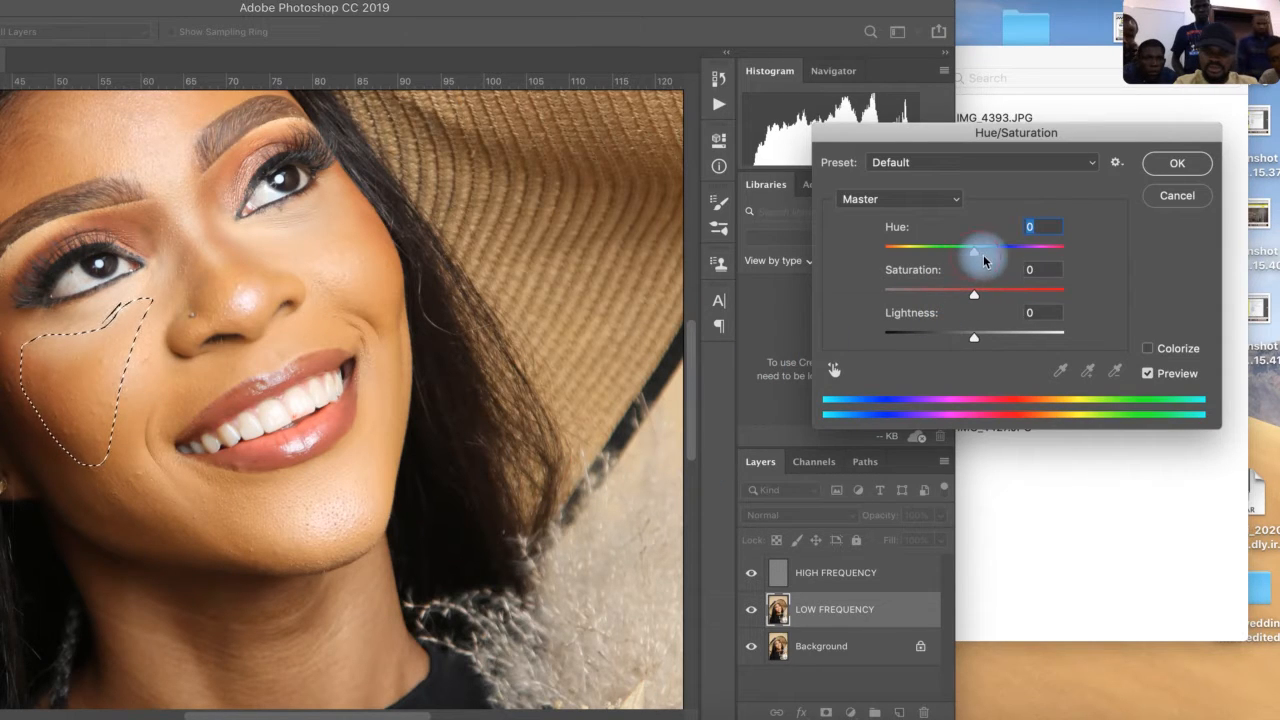
pyautogui.moveTo(984, 260); pyautogui.dragTo(1034, 251)
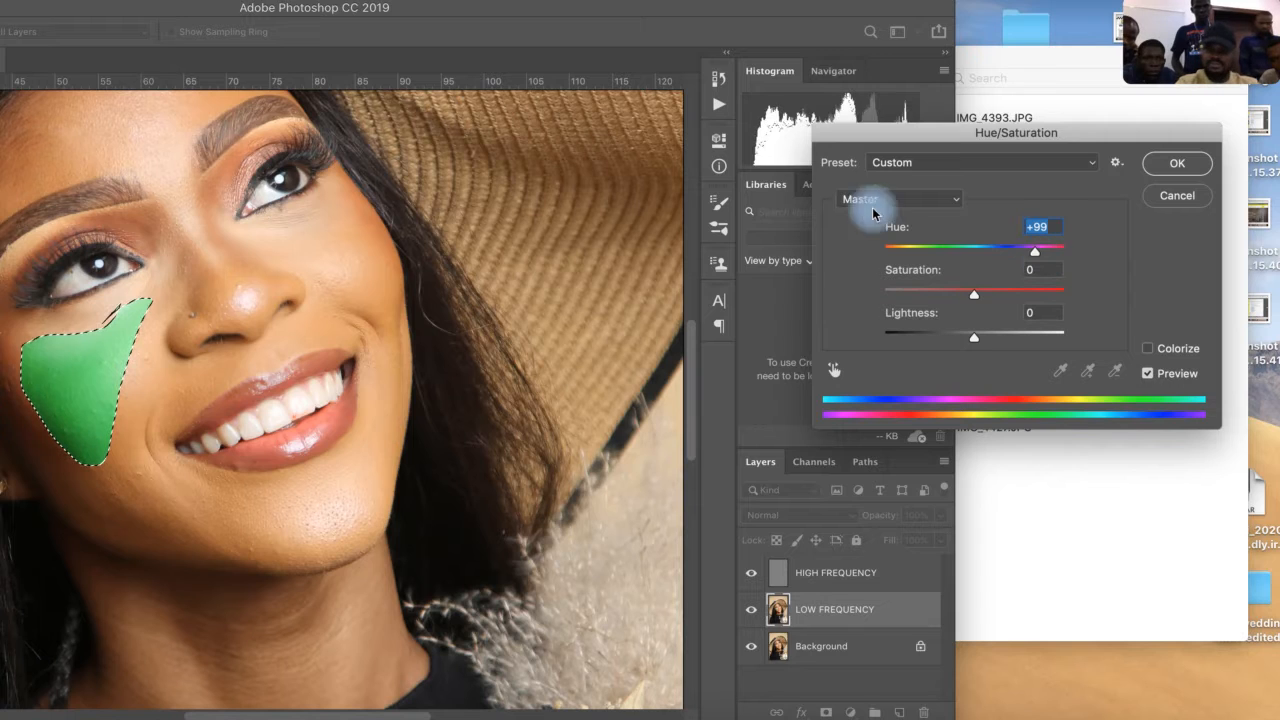
pyautogui.press('Return')
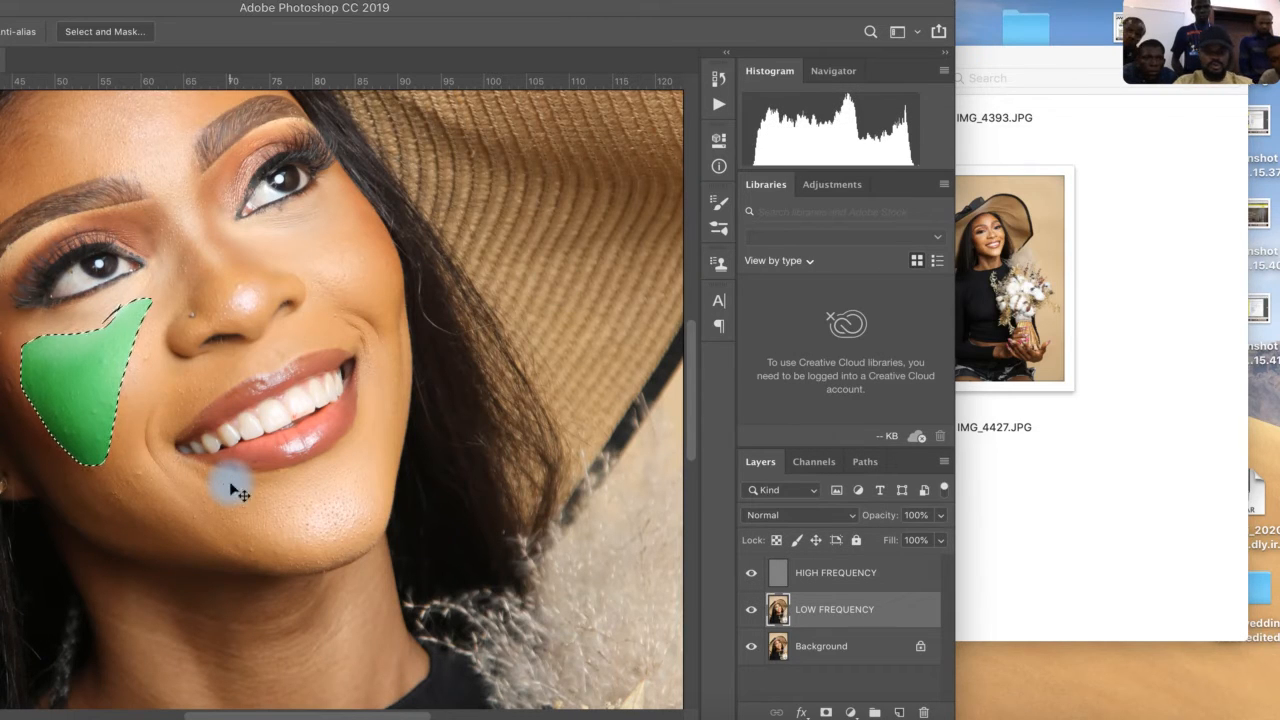
pyautogui.hotkey('ctrl', 'd')
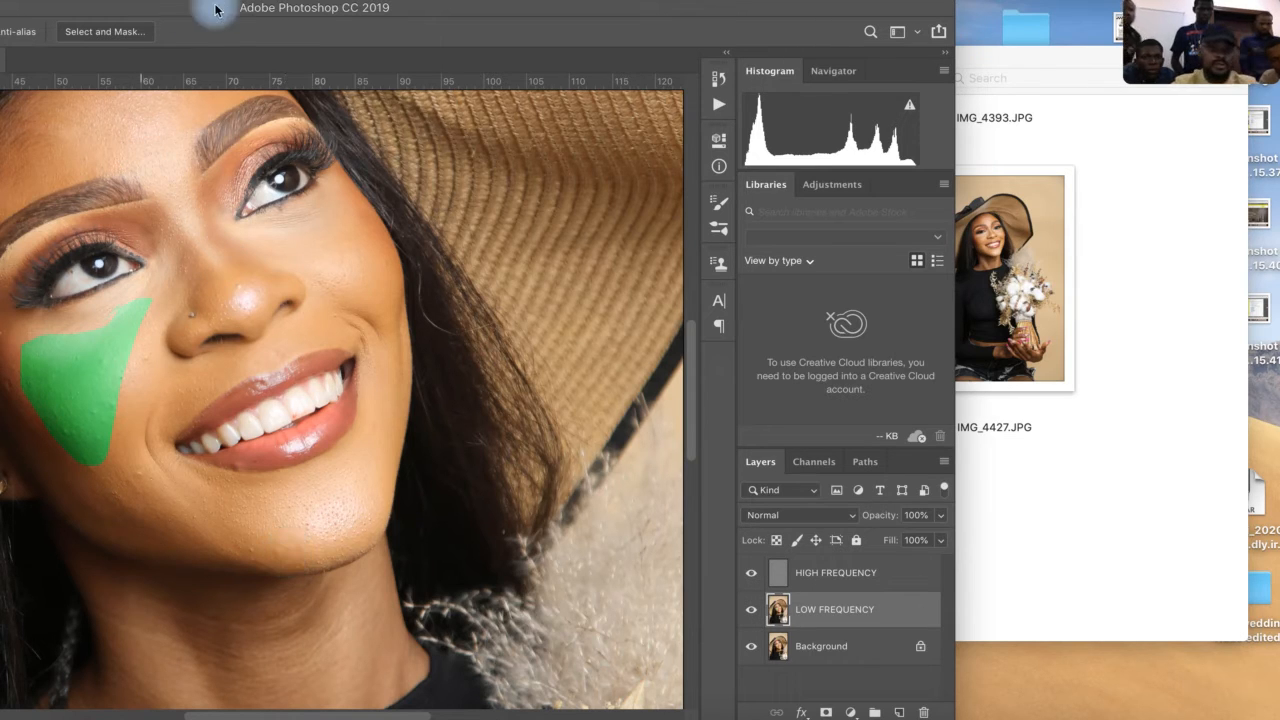
# Move the Photoshop window back to fill the screen and set the Lasso feather to 12 px.
pyautogui.moveTo(217, 9); pyautogui.dragTo(540, 10)
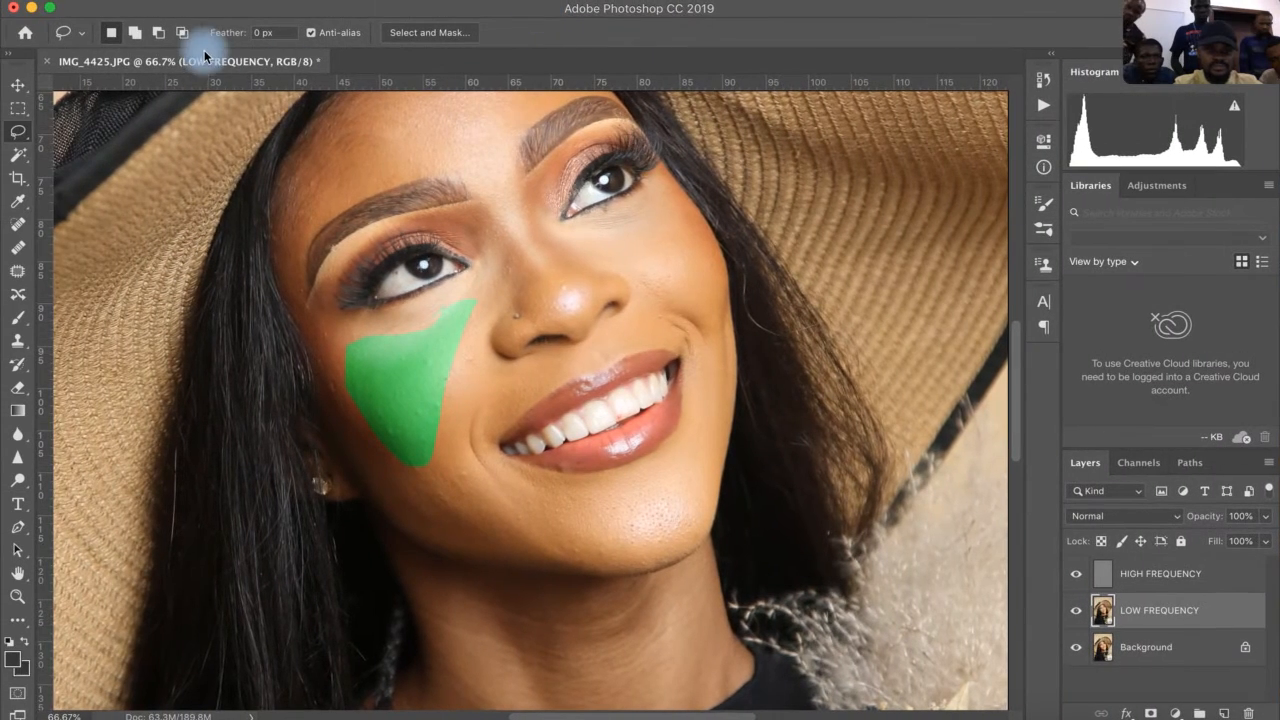
pyautogui.click(276, 32)
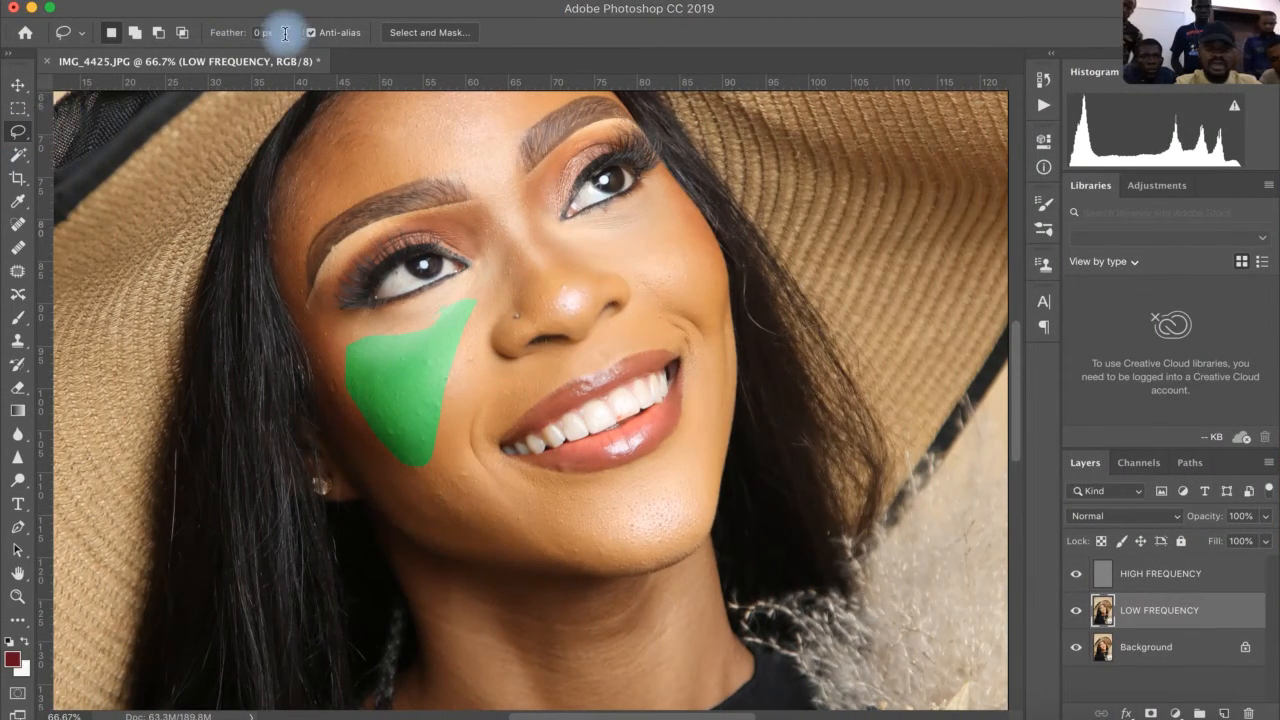
pyautogui.write('12')
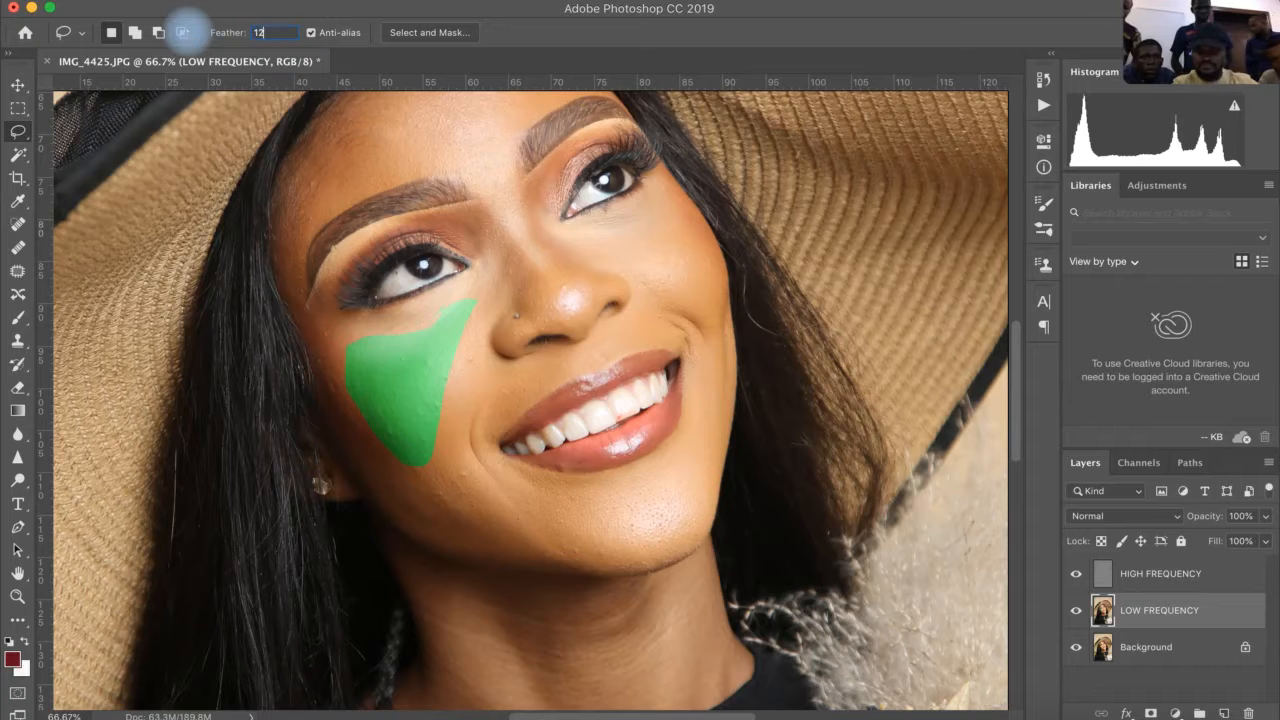
pyautogui.press('Return')
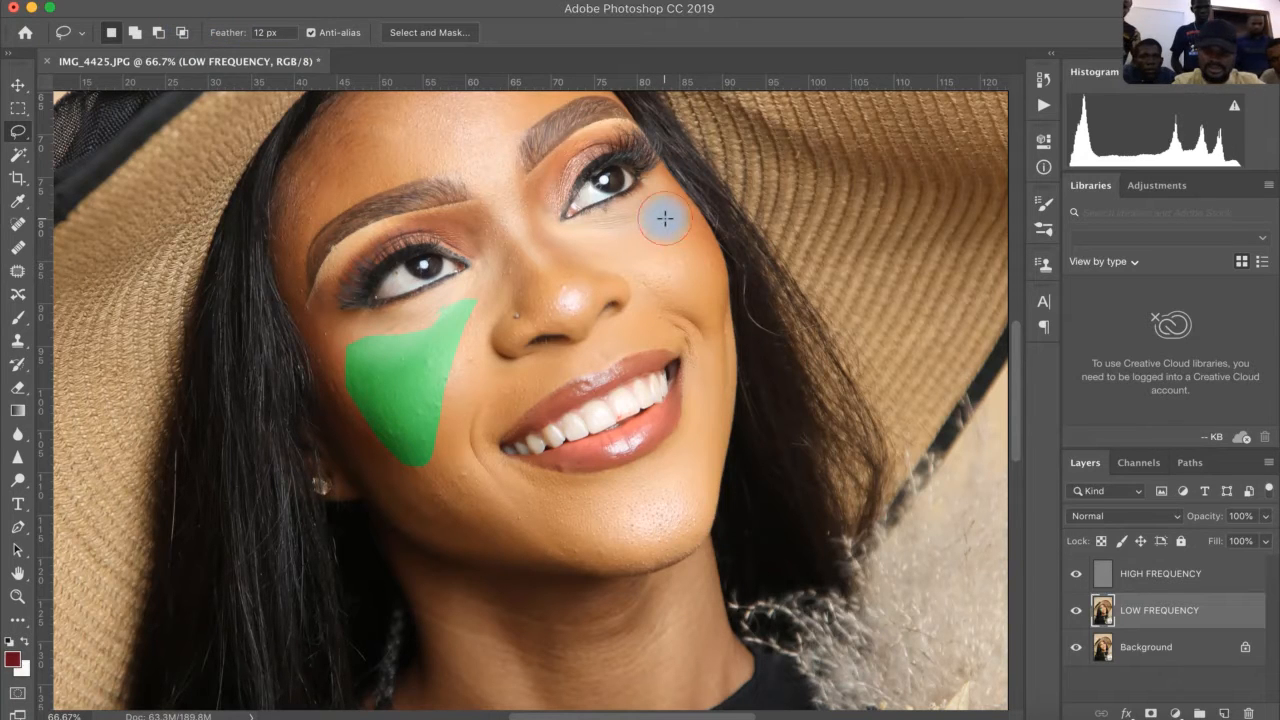
# Outline the opposite cheek with the feathered Lasso, shift its hue to green with Hue/Saturation and deselect it.
pyautogui.moveTo(665, 218)
pyautogui.mouseDown()
pyautogui.moveTo(639, 268)
pyautogui.moveTo(677, 312)
pyautogui.moveTo(708, 284)
pyautogui.moveTo(667, 219)
pyautogui.mouseUp()
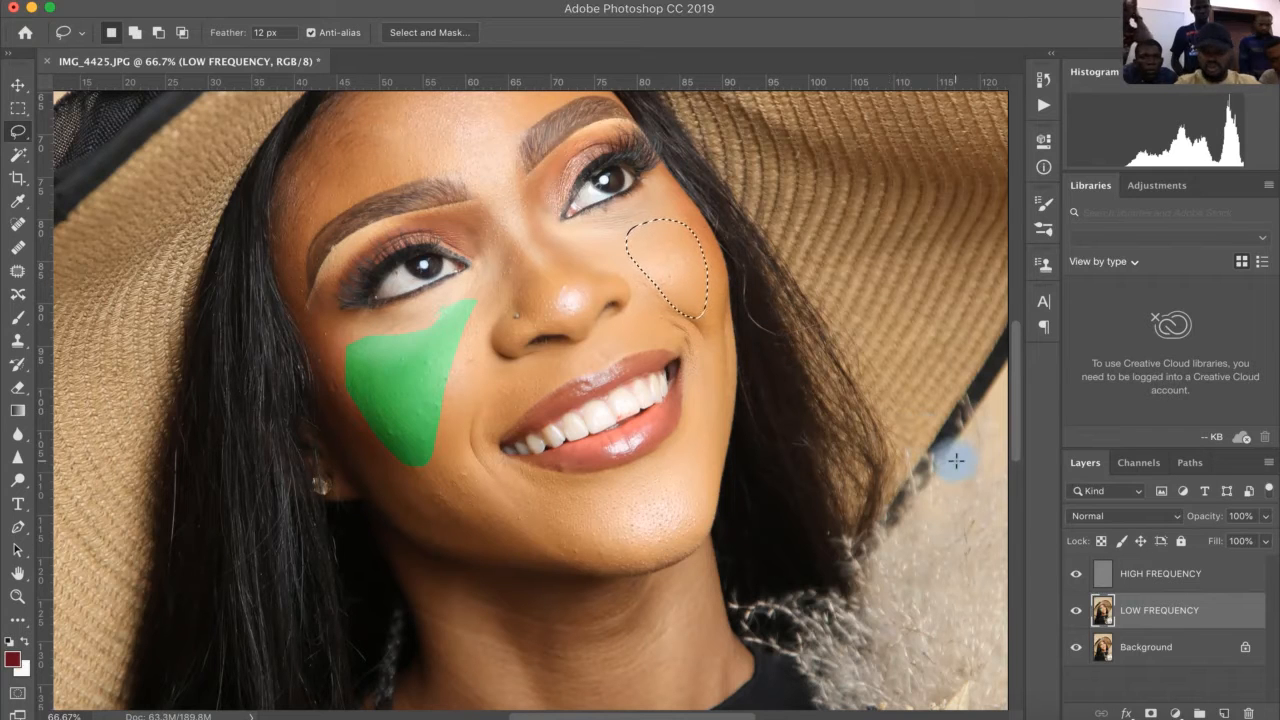
pyautogui.hotkey('ctrl', 'u')
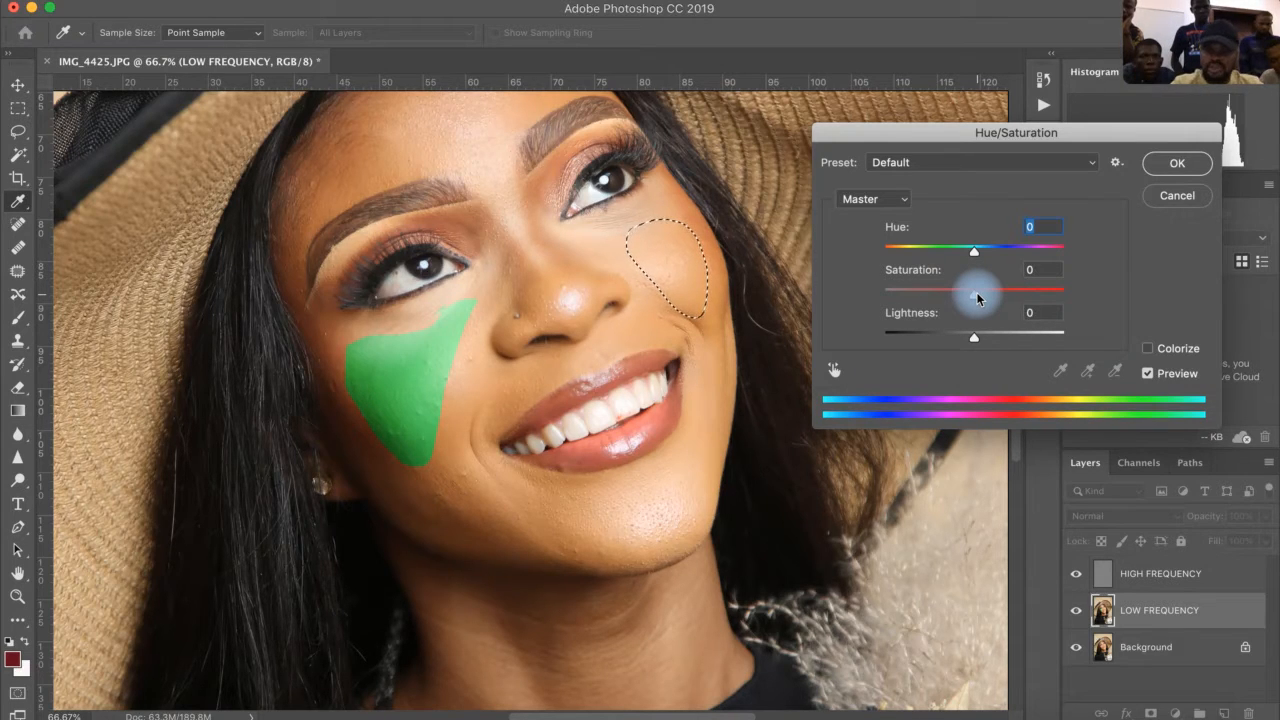
pyautogui.moveTo(976, 252); pyautogui.dragTo(1036, 252)
pyautogui.click(1185, 164)
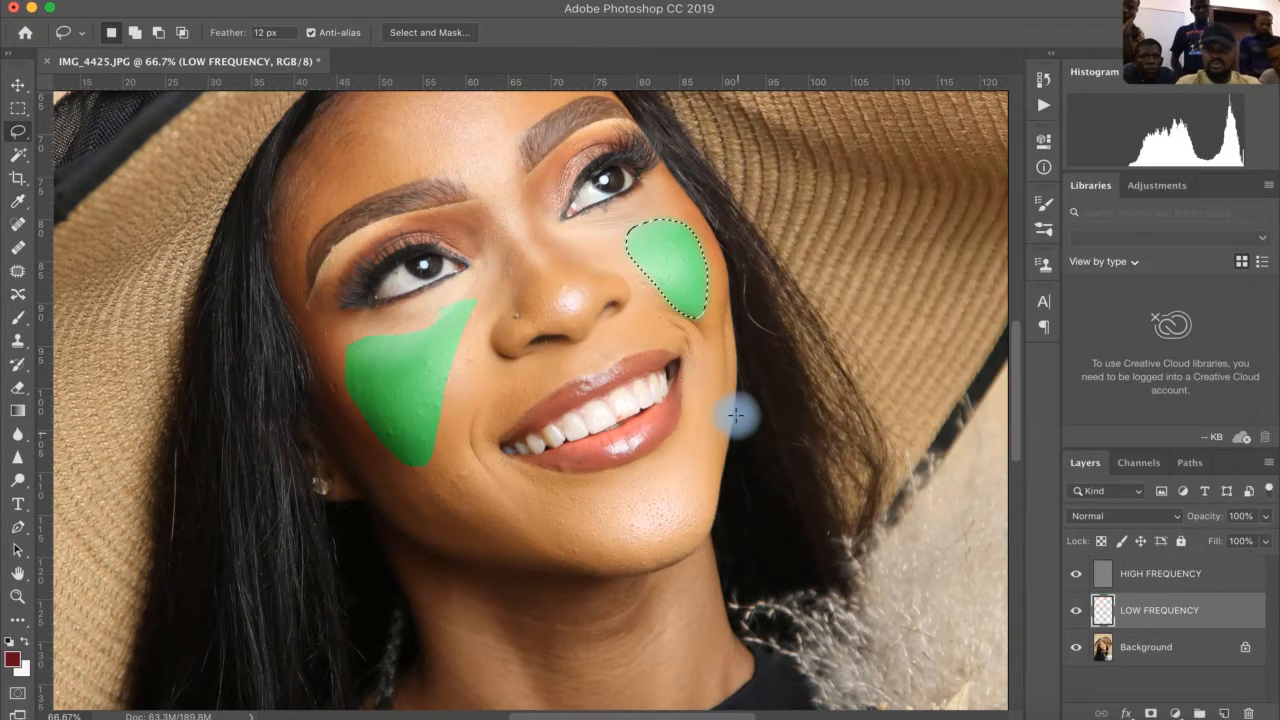
pyautogui.press('super+d')
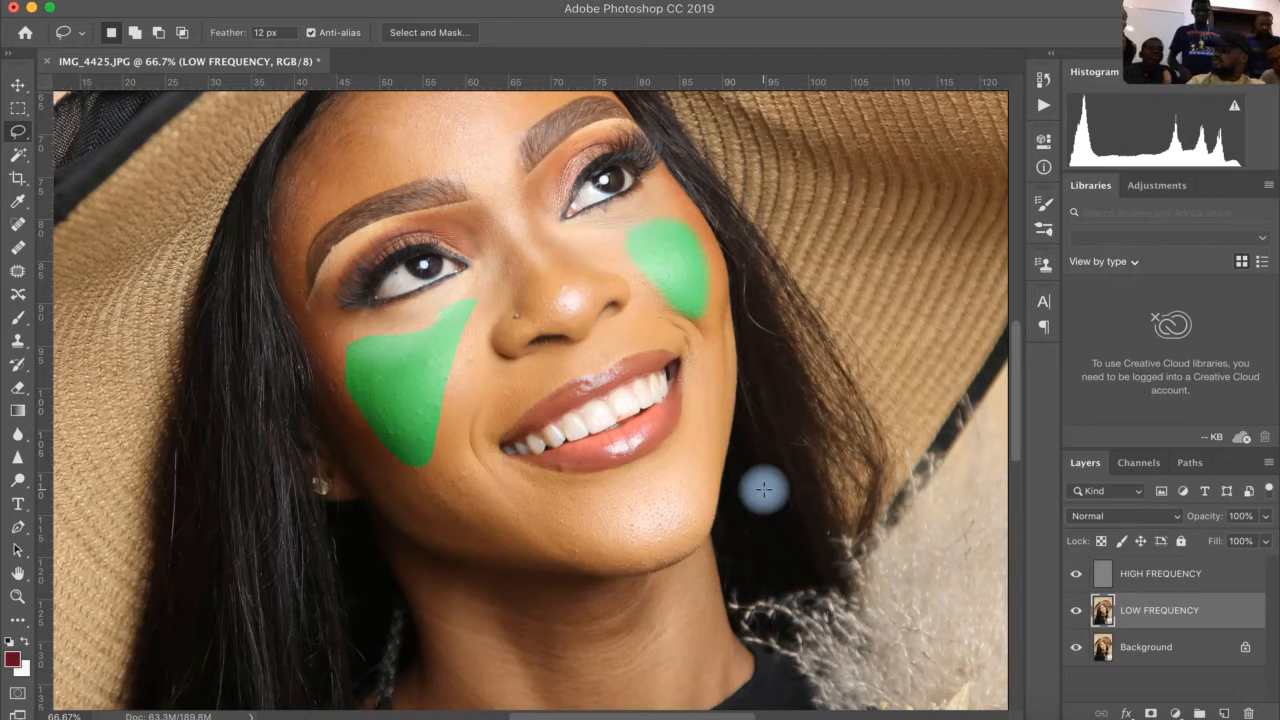
# Undo the green hue changes and the test selections on both cheeks.
pyautogui.press('super+z')
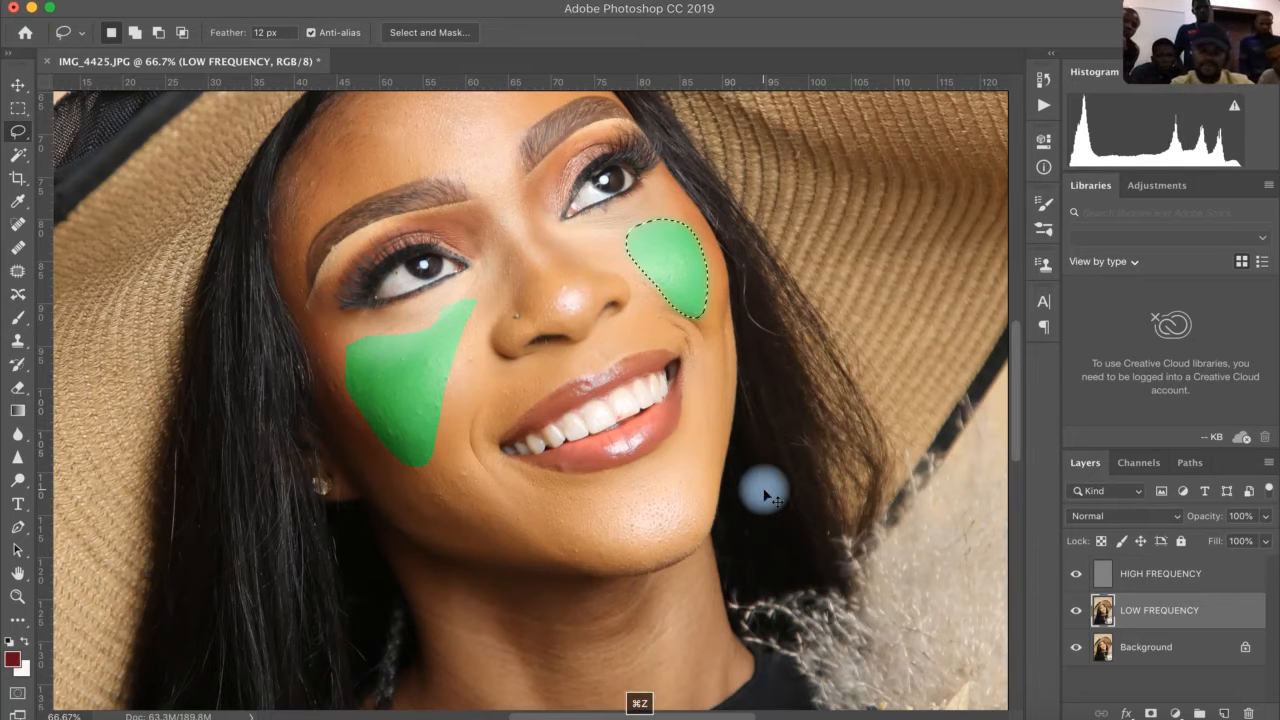
pyautogui.press('super+z')
pyautogui.press('super+z')
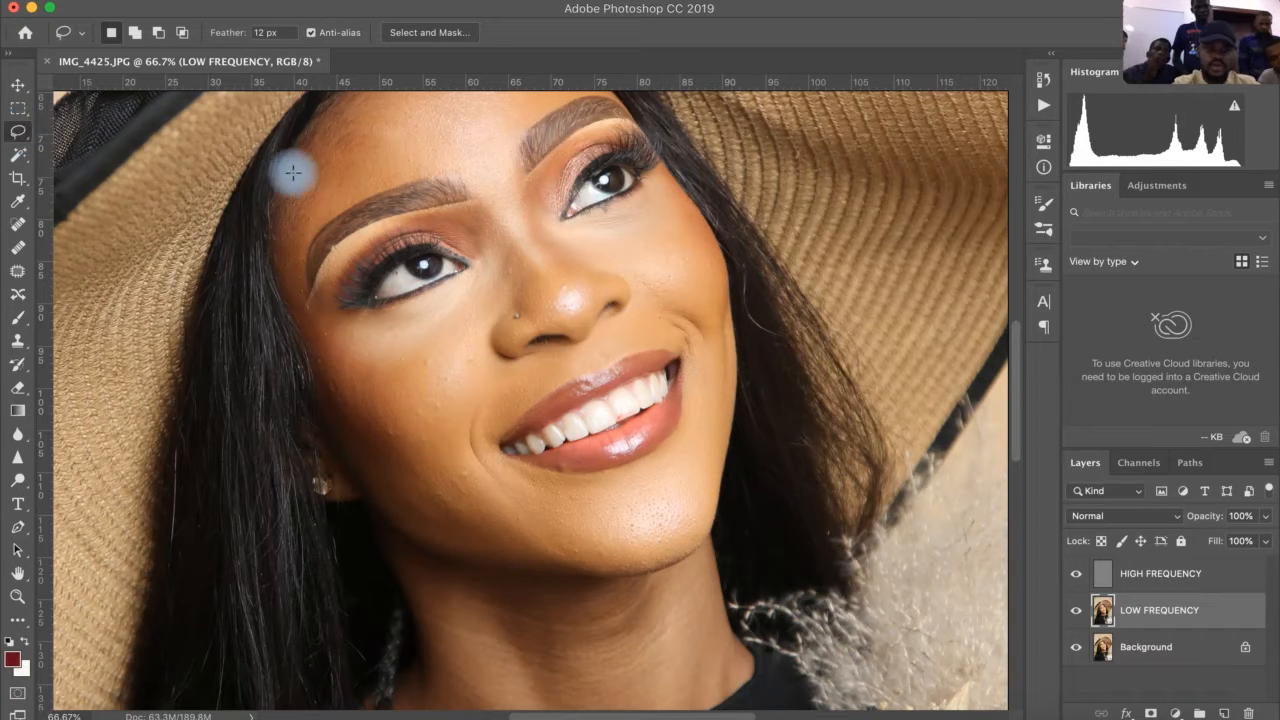
# Outline the forehead skin between the hairline and the eyebrows with the 12 px feathered Lasso on the LOW FREQUENCY layer.
pyautogui.press('space')
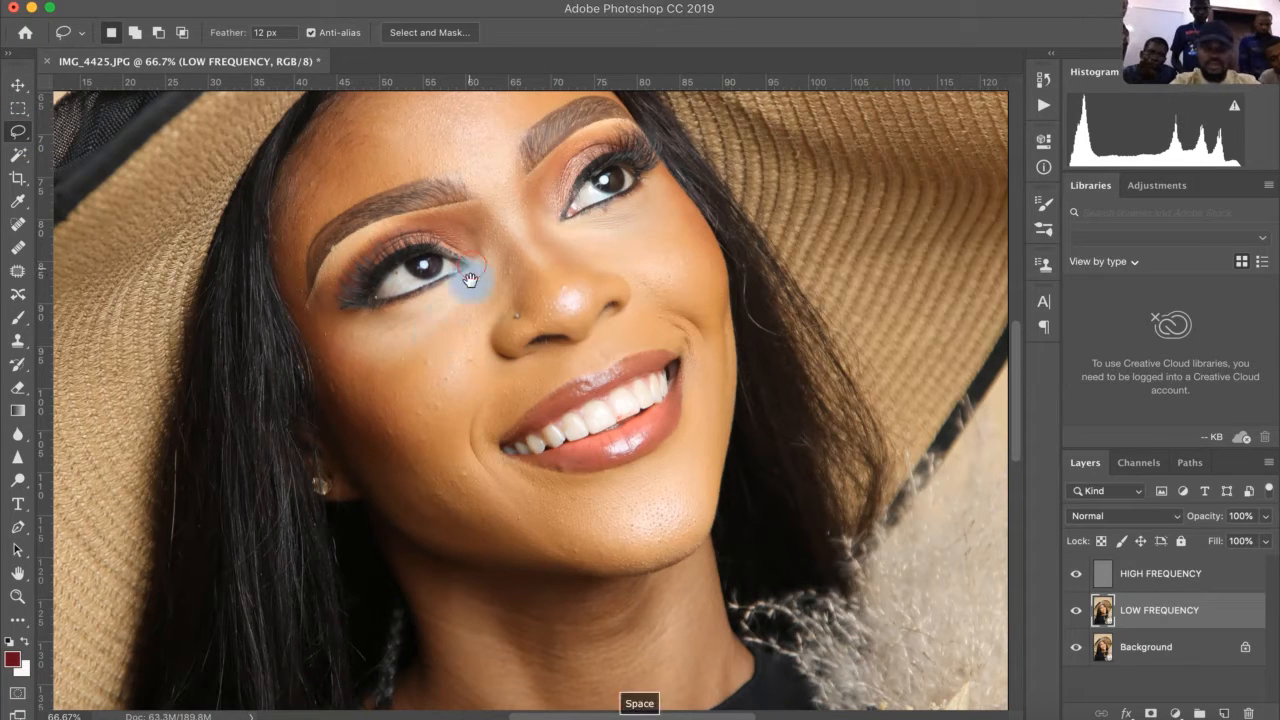
pyautogui.moveTo(466, 277); pyautogui.dragTo(452, 362)
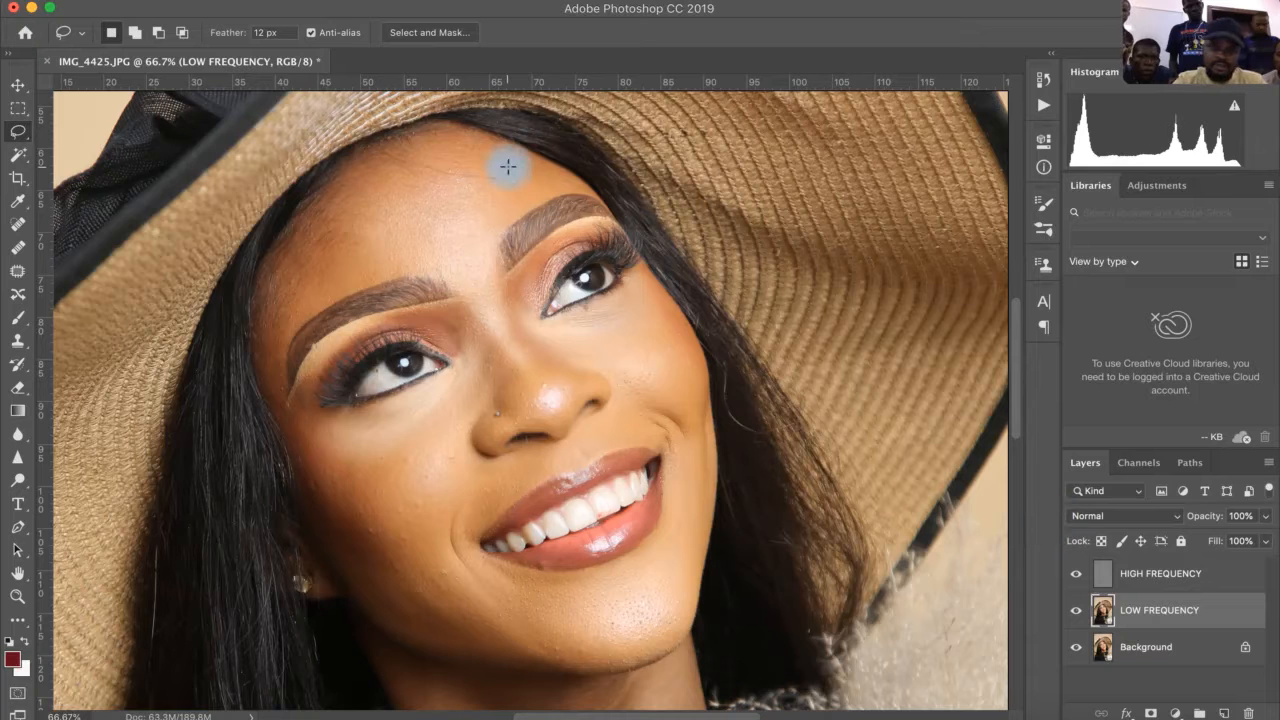
pyautogui.moveTo(508, 166)
pyautogui.mouseDown()
pyautogui.moveTo(410, 154)
pyautogui.moveTo(360, 176)
pyautogui.moveTo(301, 253)
pyautogui.moveTo(276, 329)
pyautogui.moveTo(381, 271)
pyautogui.moveTo(468, 269)
pyautogui.moveTo(478, 241)
pyautogui.moveTo(543, 184)
pyautogui.moveTo(507, 166)
pyautogui.mouseUp()
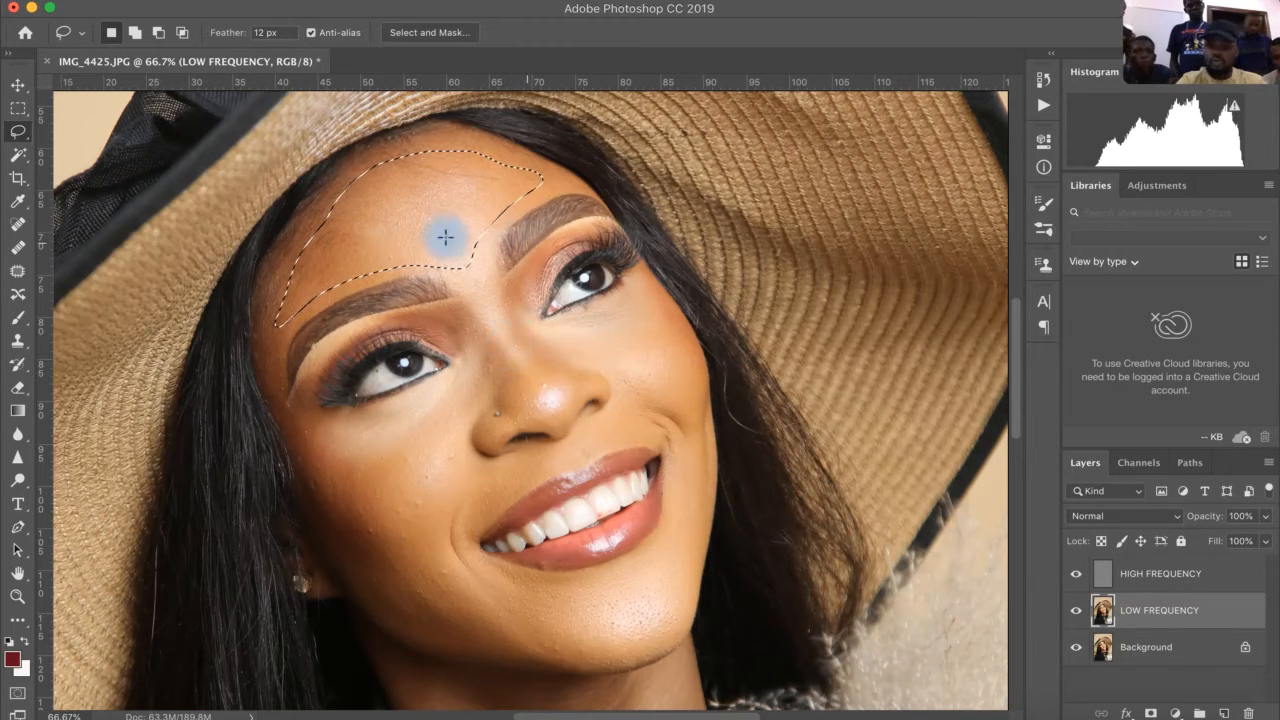
# Open Gaussian Blur on the forehead selection and preview radii of 30, 0.1, 28.9, 40.2 and 435.6 pixels.
pyautogui.click(450, 2)
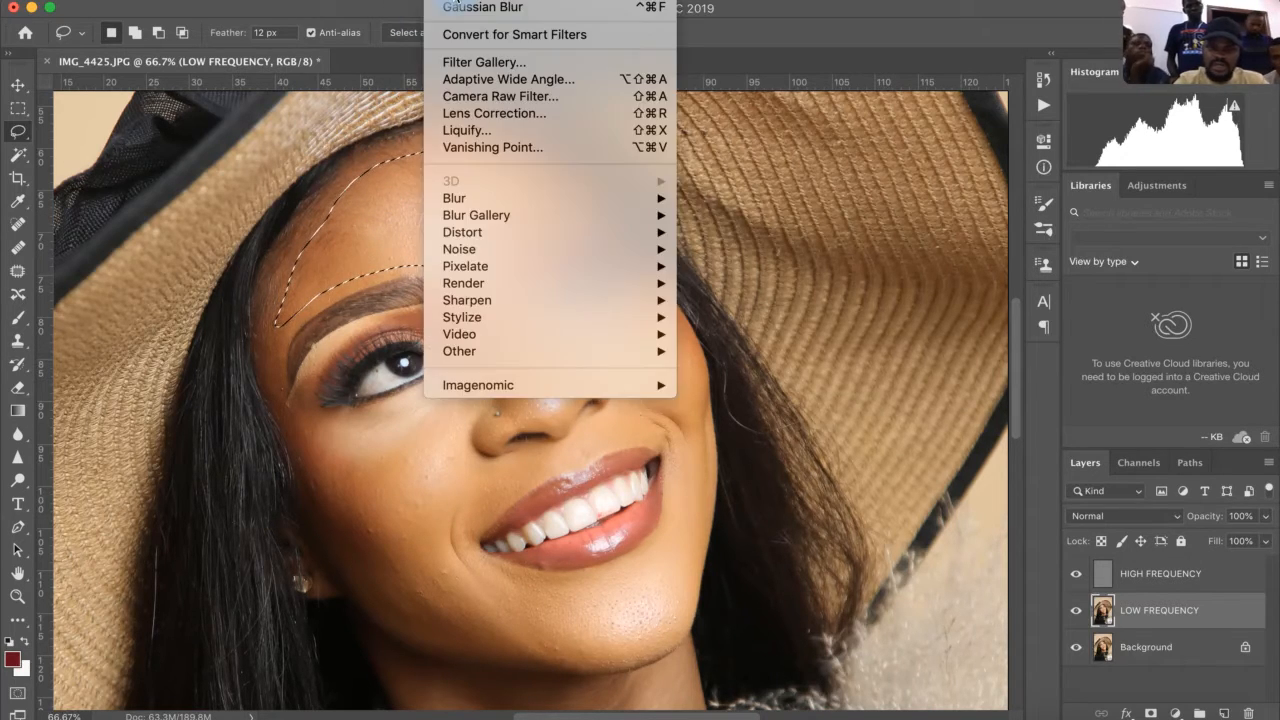
pyautogui.moveTo(655, 203)
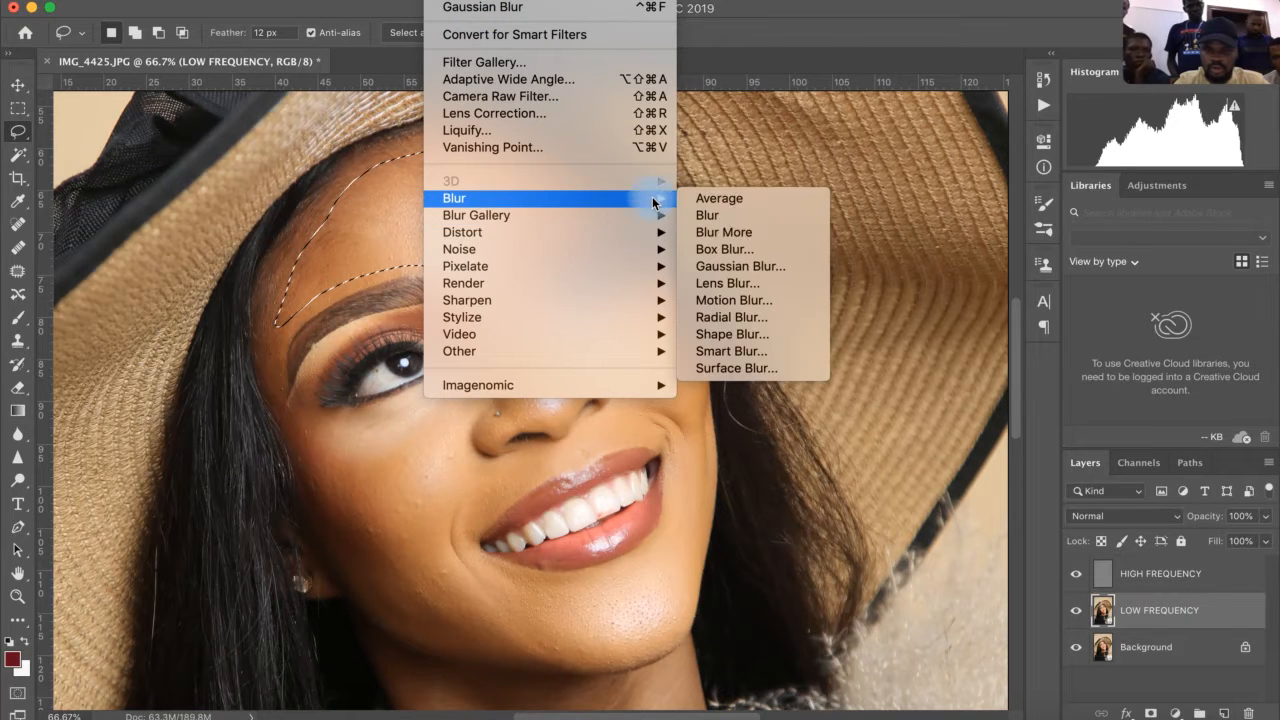
pyautogui.click(775, 266)
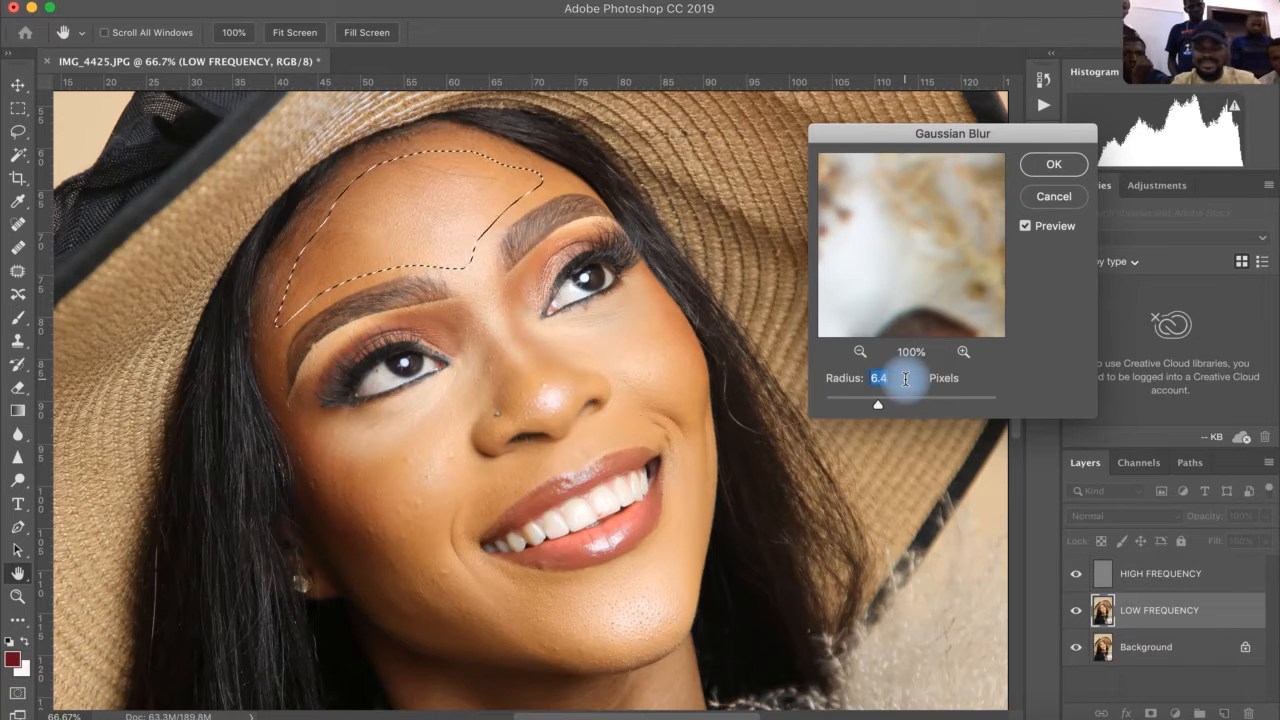
pyautogui.write('30')
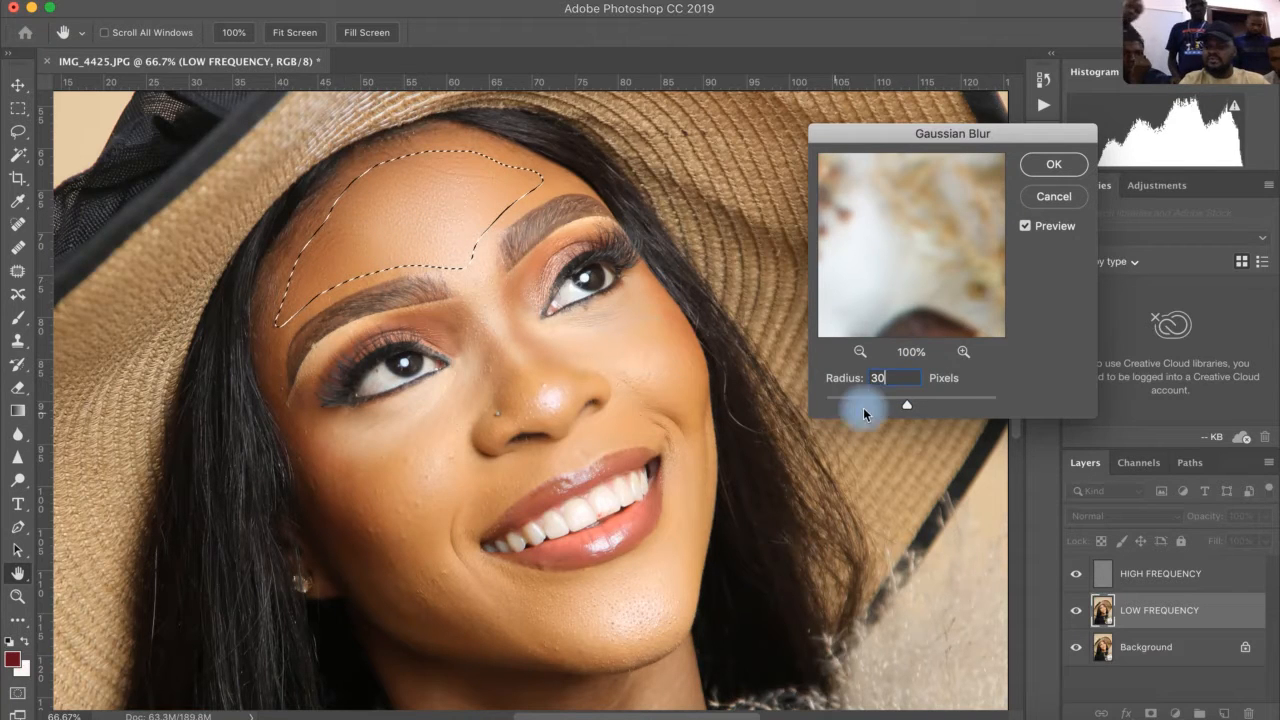
pyautogui.click(831, 398)
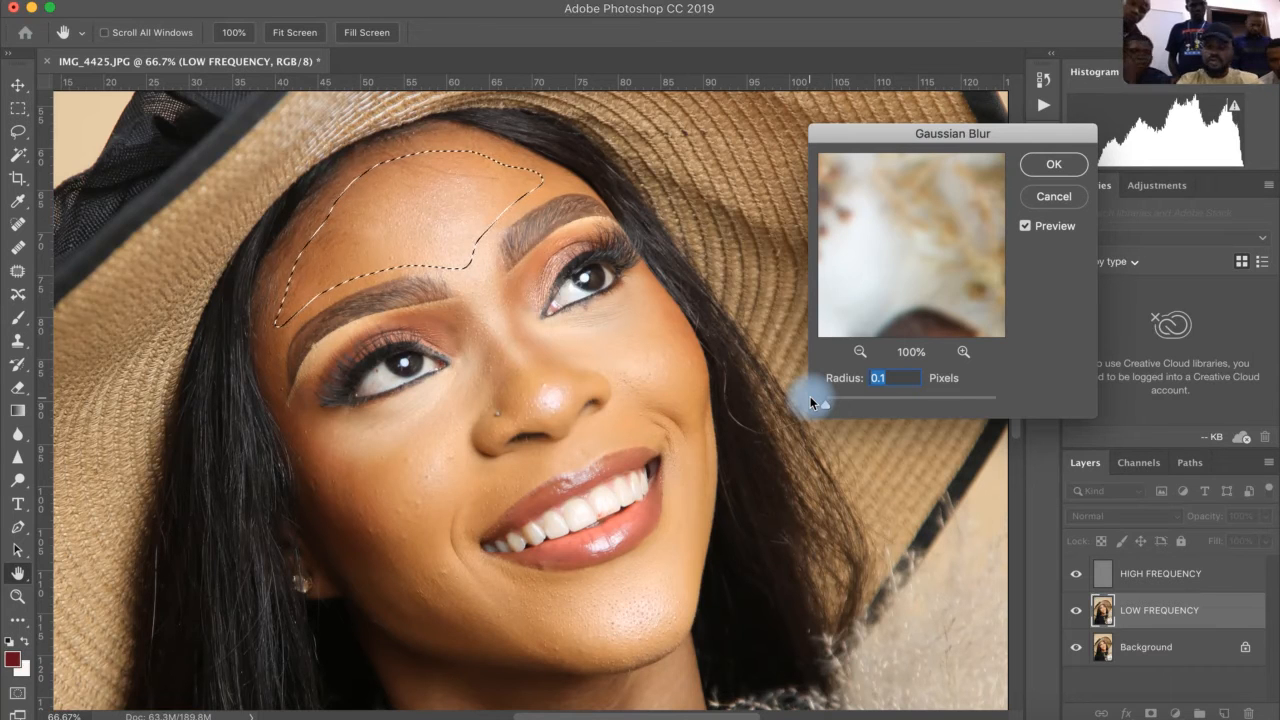
pyautogui.moveTo(811, 403); pyautogui.dragTo(905, 406)
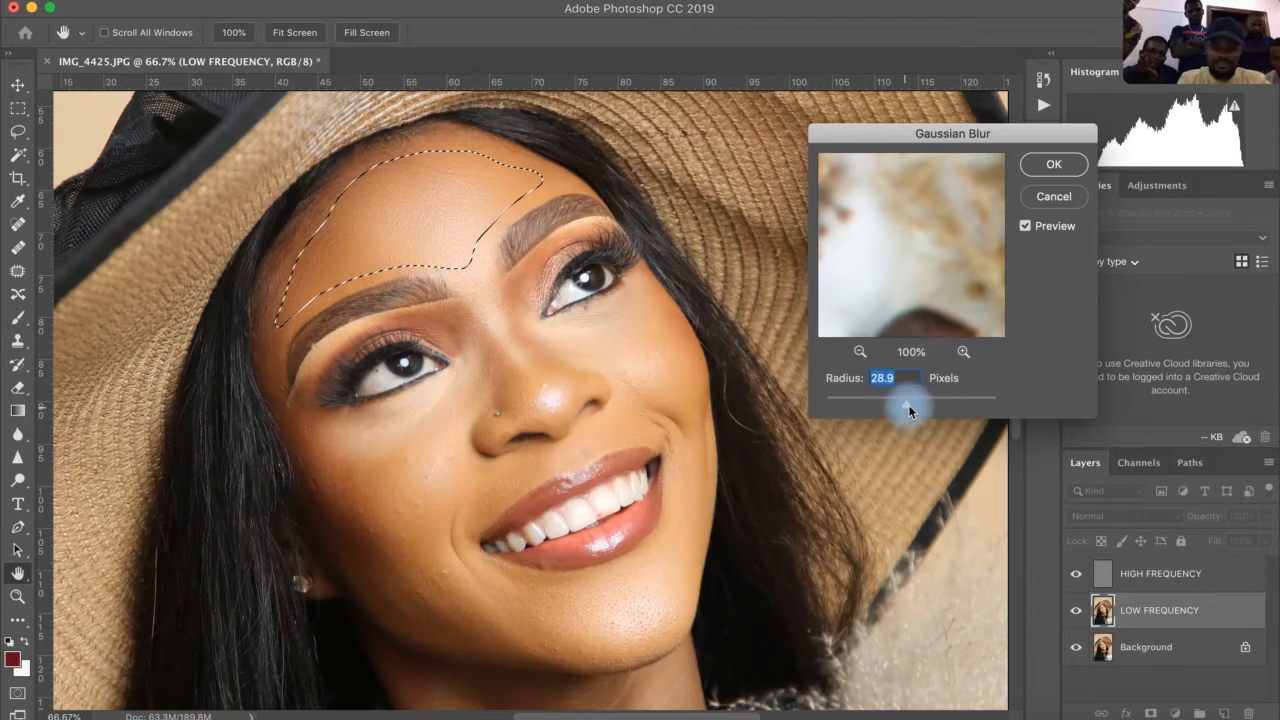
pyautogui.moveTo(908, 405); pyautogui.dragTo(914, 406)
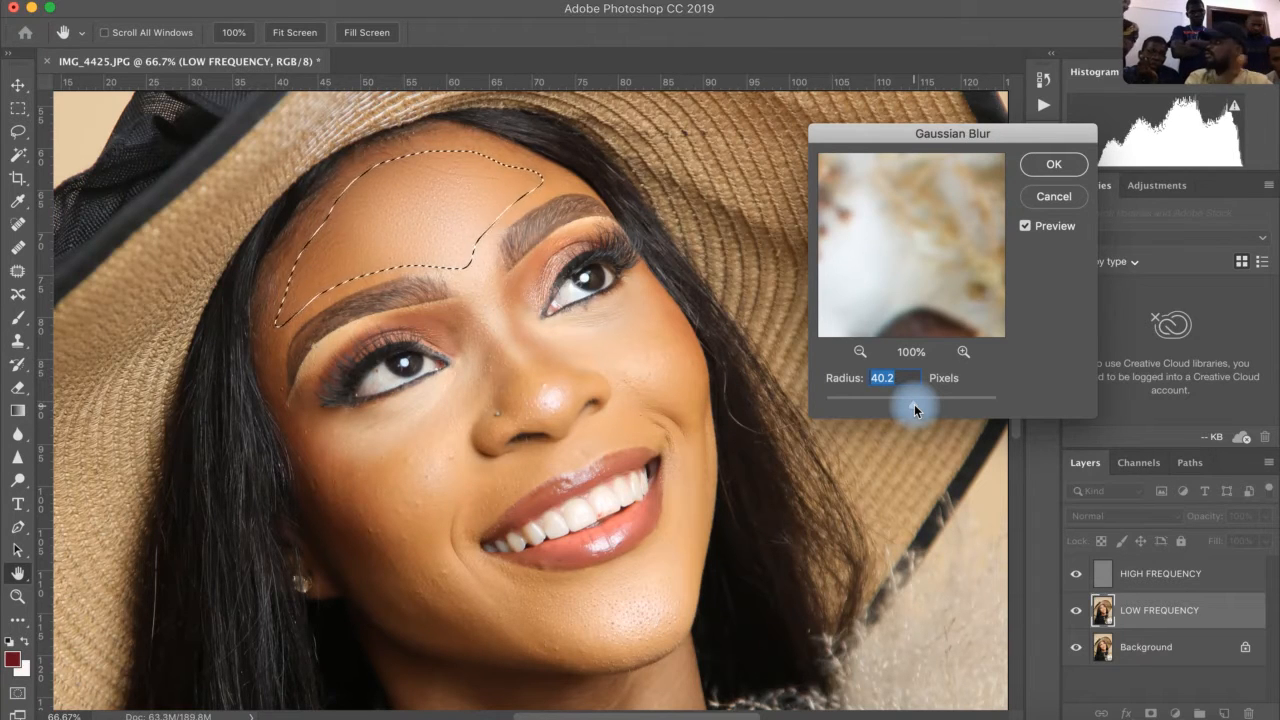
pyautogui.moveTo(914, 404); pyautogui.dragTo(975, 405)
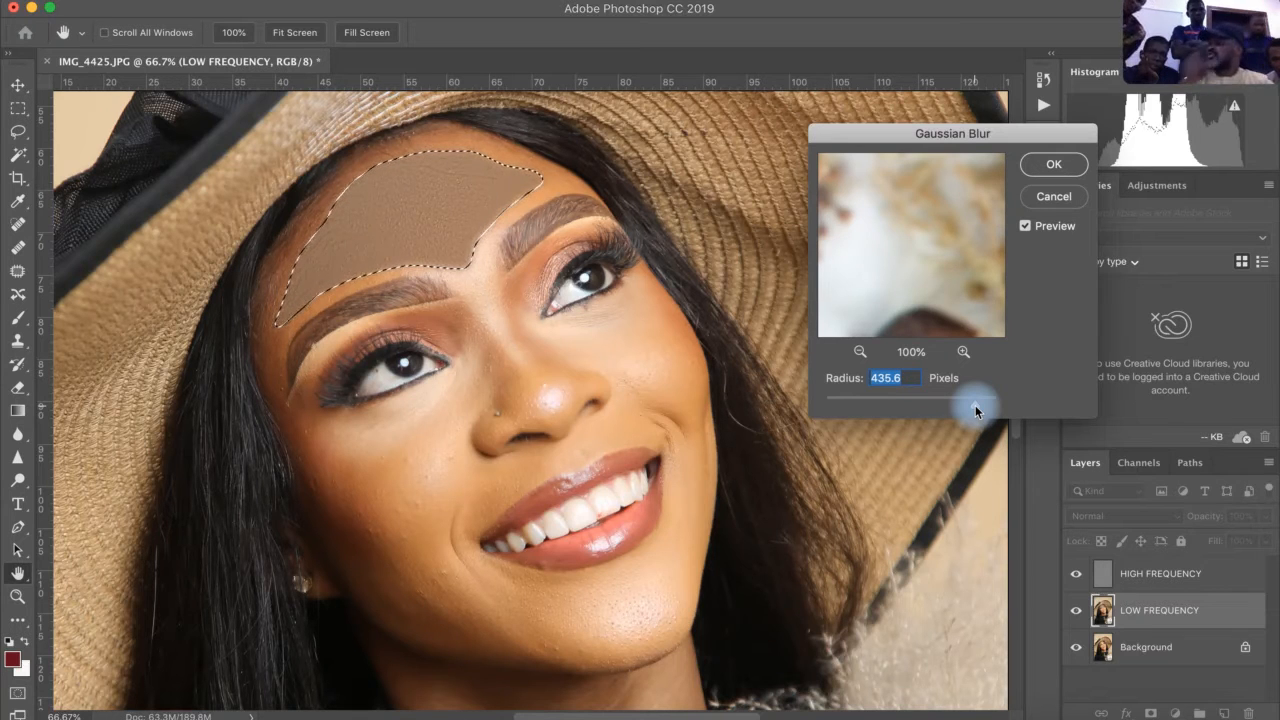
# Set the Gaussian Blur radius to 36.0 pixels, apply it to the forehead skin and deselect.
pyautogui.moveTo(975, 405); pyautogui.dragTo(919, 405)
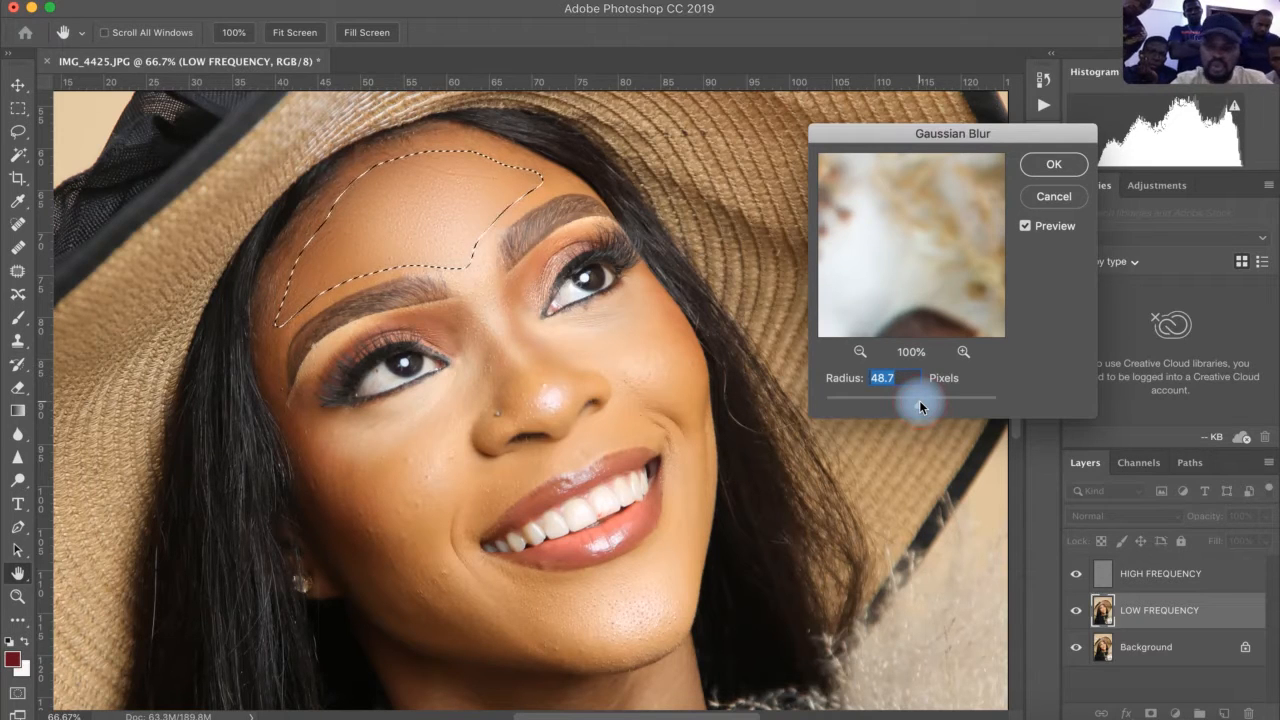
pyautogui.moveTo(919, 402); pyautogui.dragTo(916, 402)
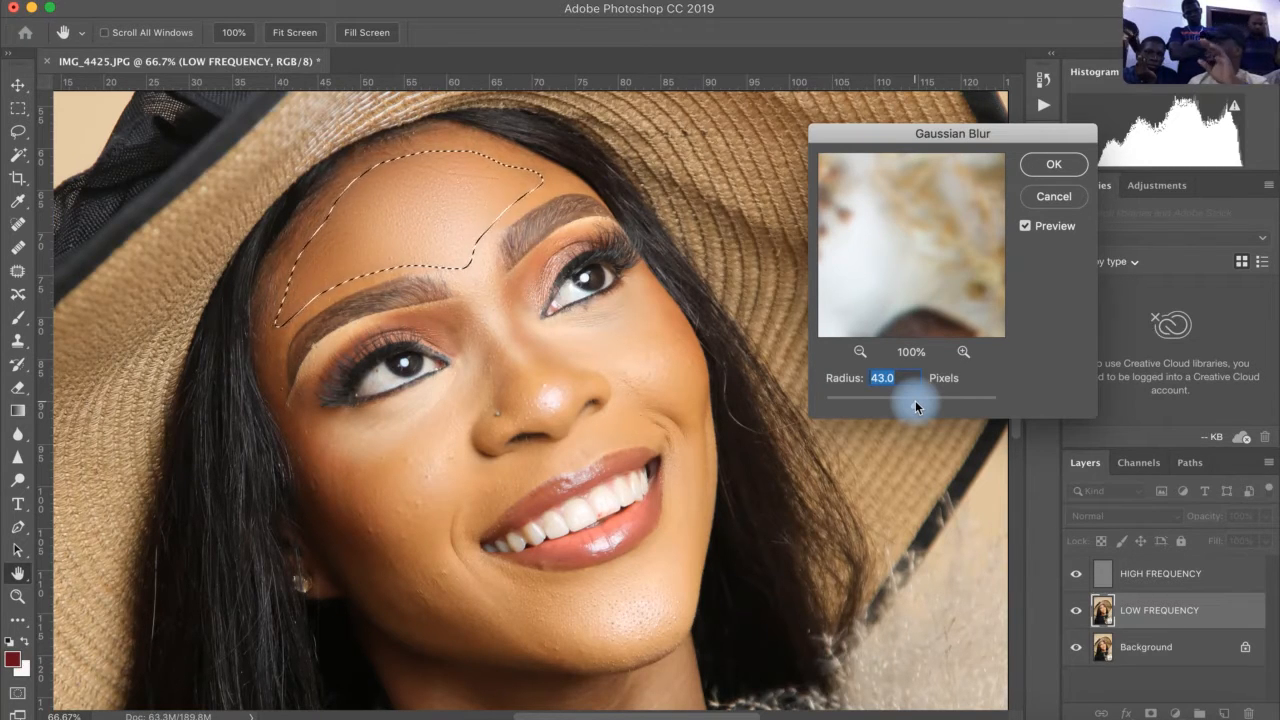
pyautogui.moveTo(916, 406); pyautogui.dragTo(910, 407)
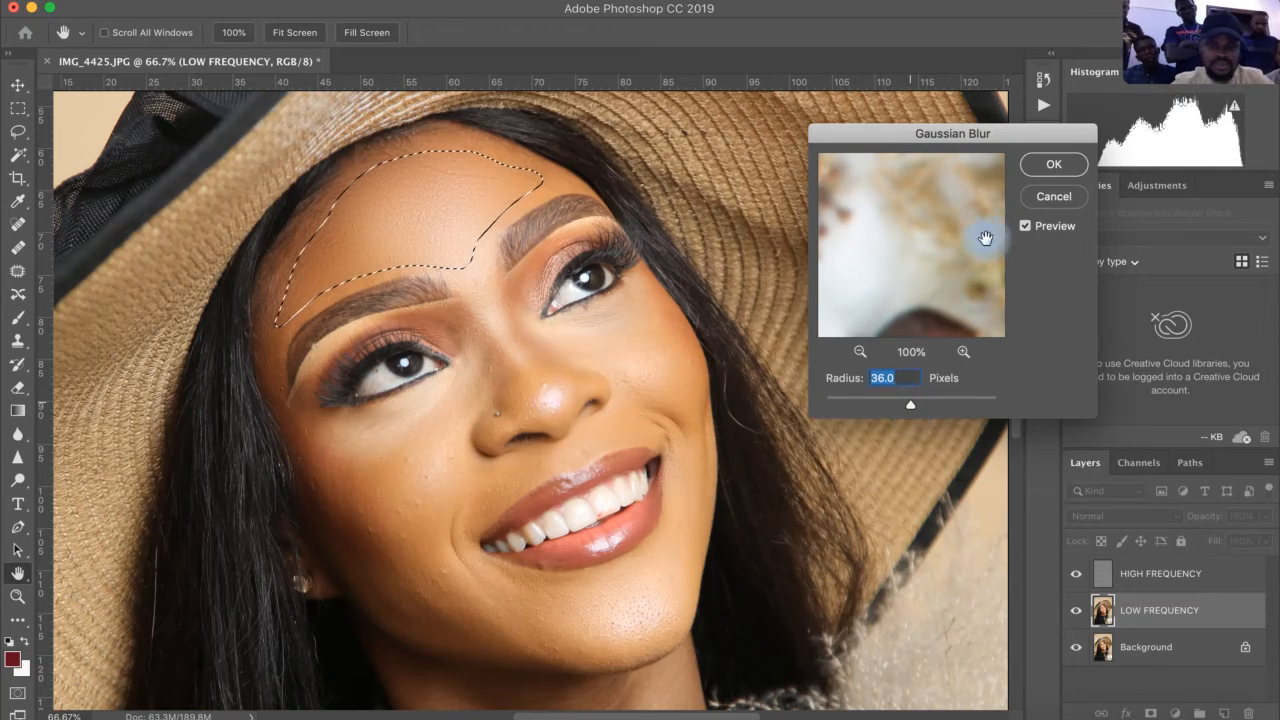
pyautogui.click(1054, 164)
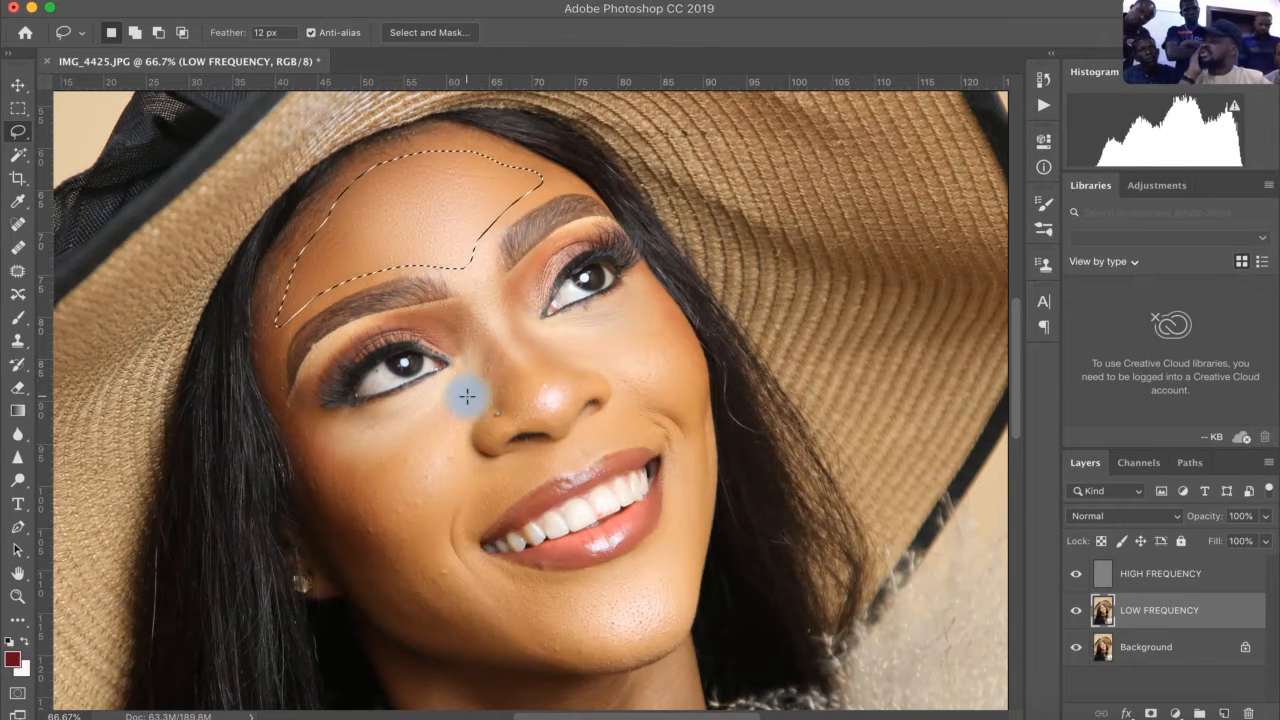
pyautogui.hotkey('ctrl', 'd')
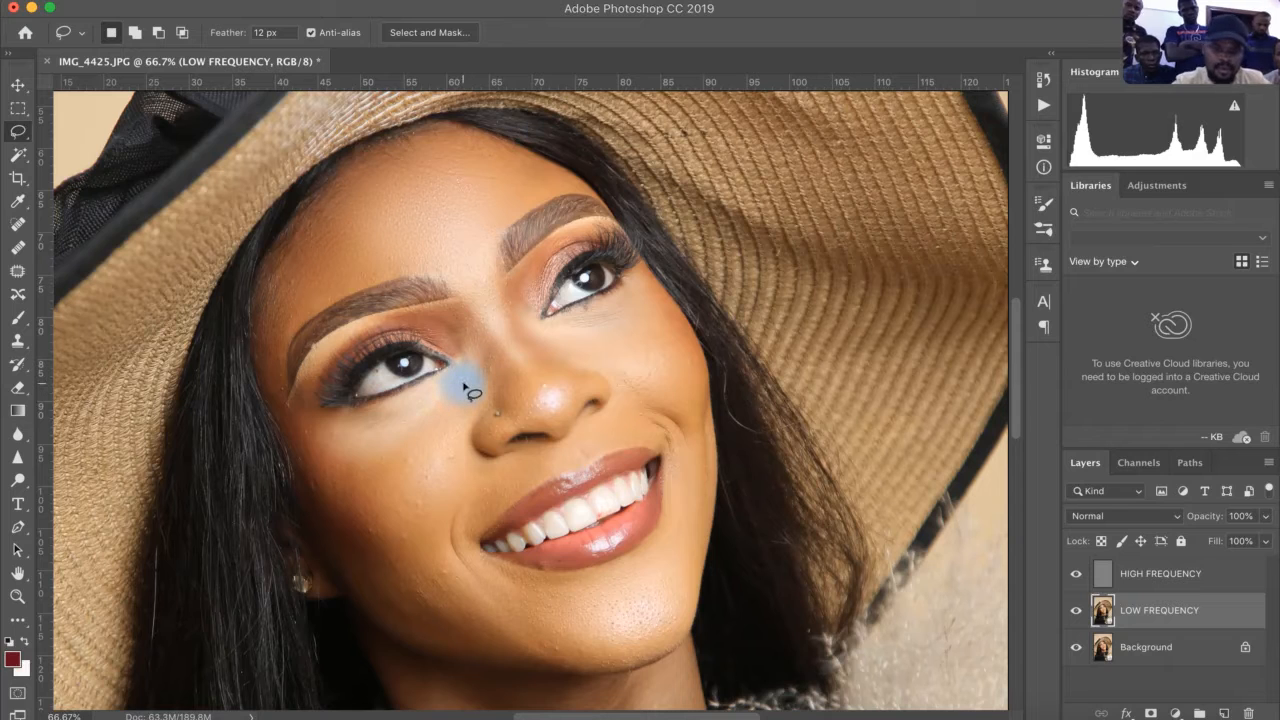
# Outline the larger cheek from under the eye, past the nose and down to the jaw with the 12 px feathered Lasso.
pyautogui.moveTo(451, 388)
pyautogui.mouseDown()
pyautogui.moveTo(412, 418)
pyautogui.moveTo(301, 437)
pyautogui.moveTo(342, 532)
pyautogui.moveTo(387, 583)
pyautogui.moveTo(500, 633)
pyautogui.moveTo(439, 556)
pyautogui.moveTo(434, 516)
pyautogui.moveTo(475, 474)
pyautogui.moveTo(451, 440)
pyautogui.moveTo(473, 378)
pyautogui.mouseUp()
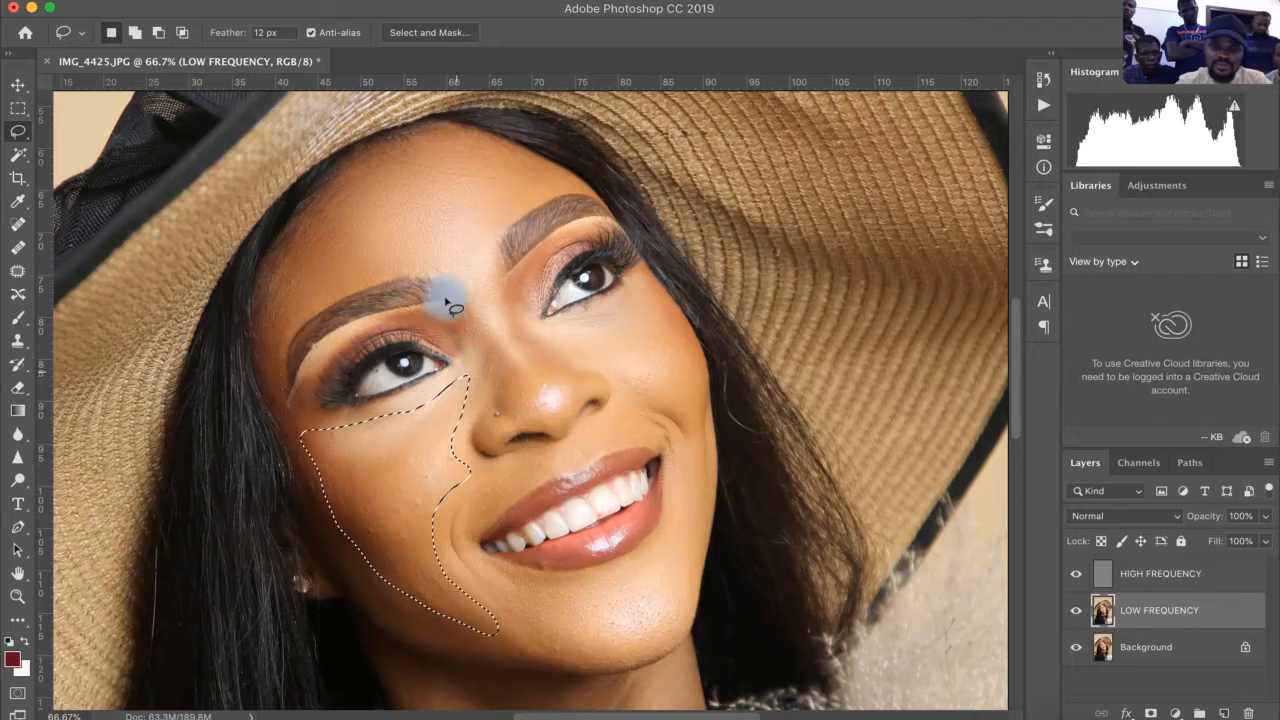
pyautogui.click(450, 0)
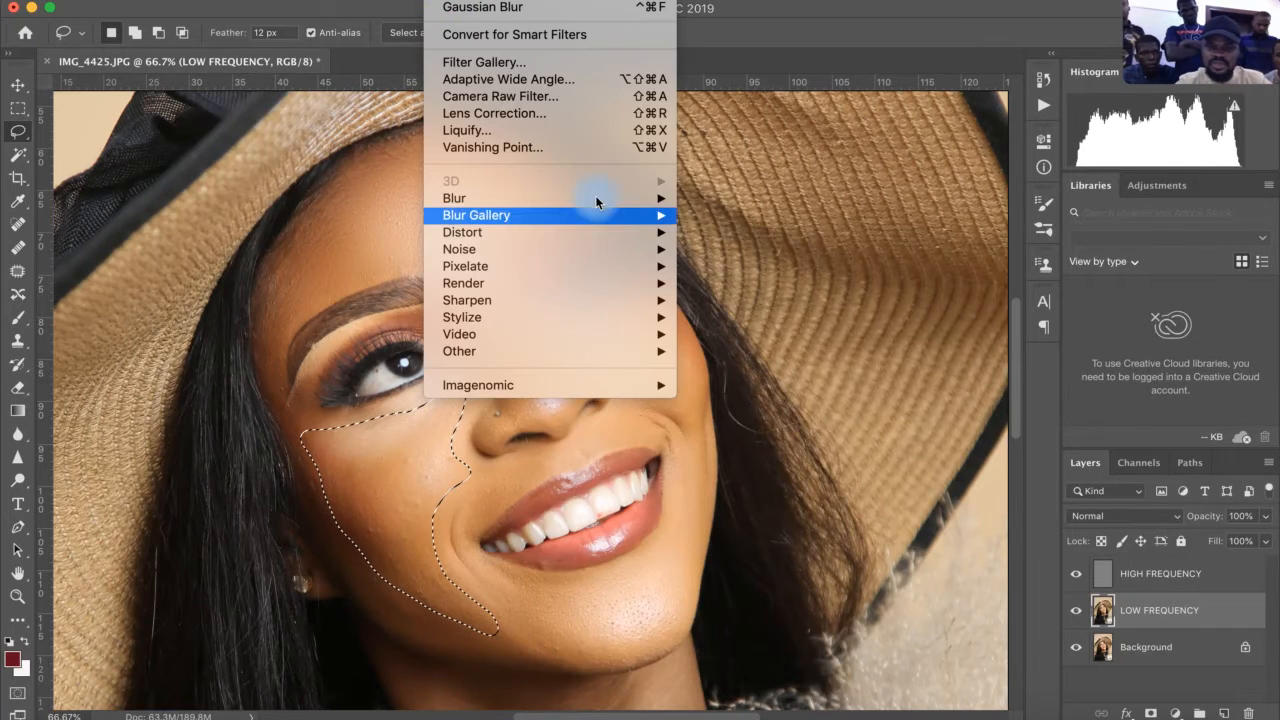
pyautogui.click(316, 256)
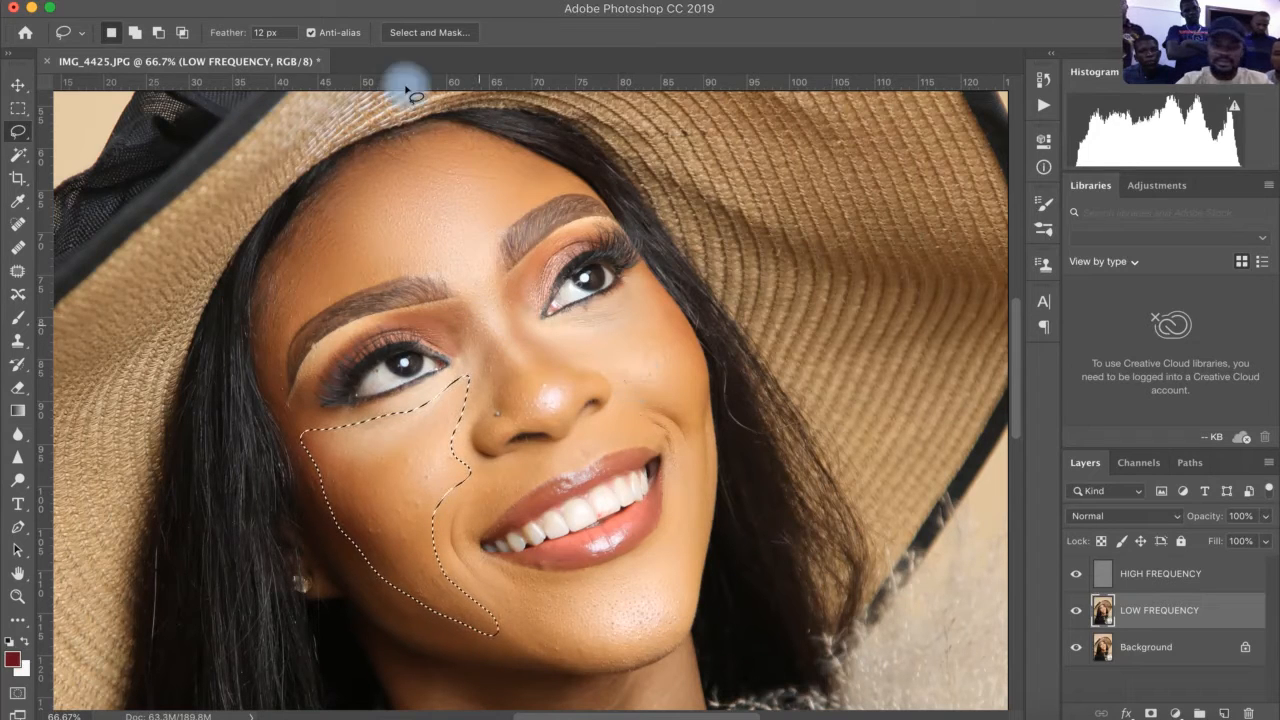
# Apply Gaussian Blur with a 41.6-pixel radius to the selected cheek and deselect it.
pyautogui.click(447, 2)
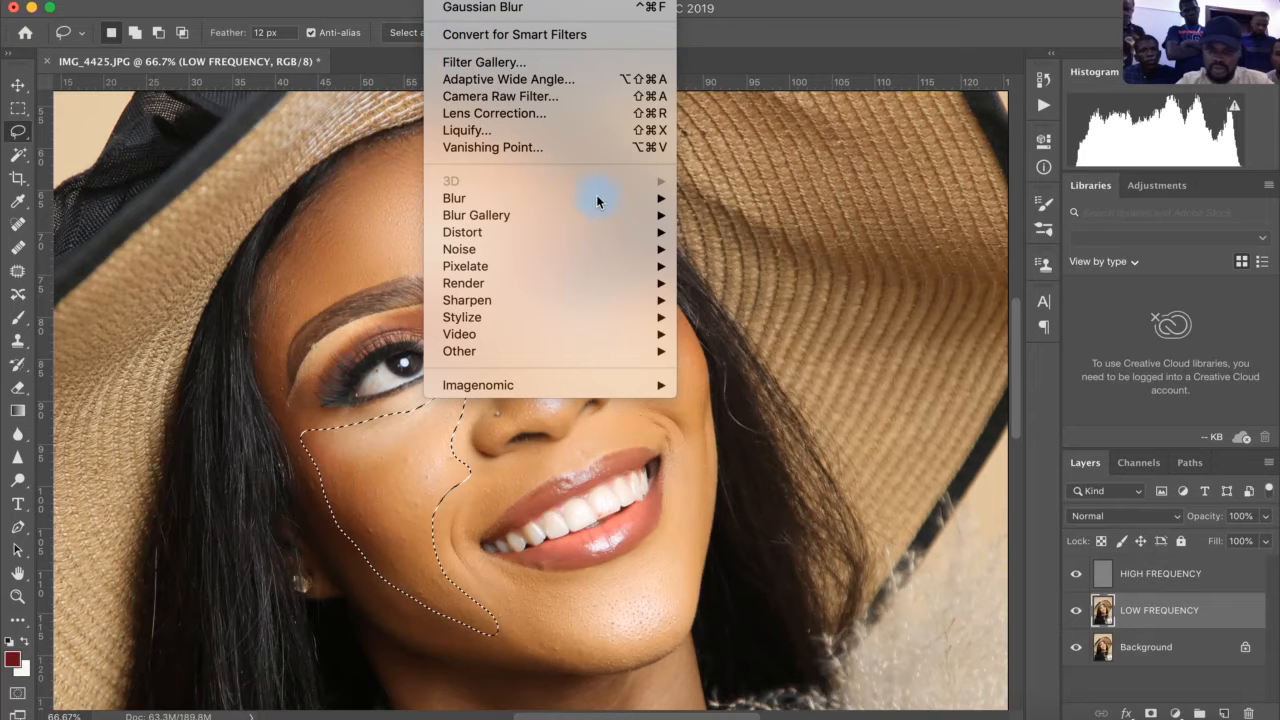
pyautogui.moveTo(618, 197)
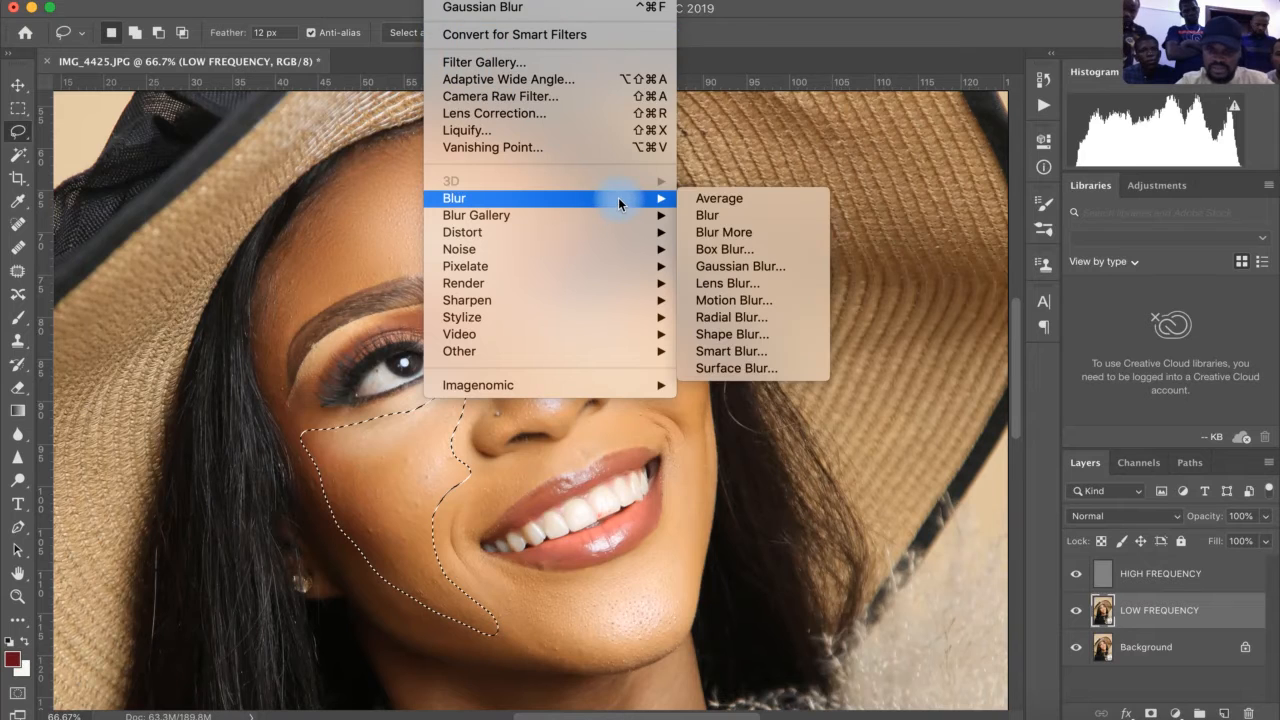
pyautogui.click(765, 272)
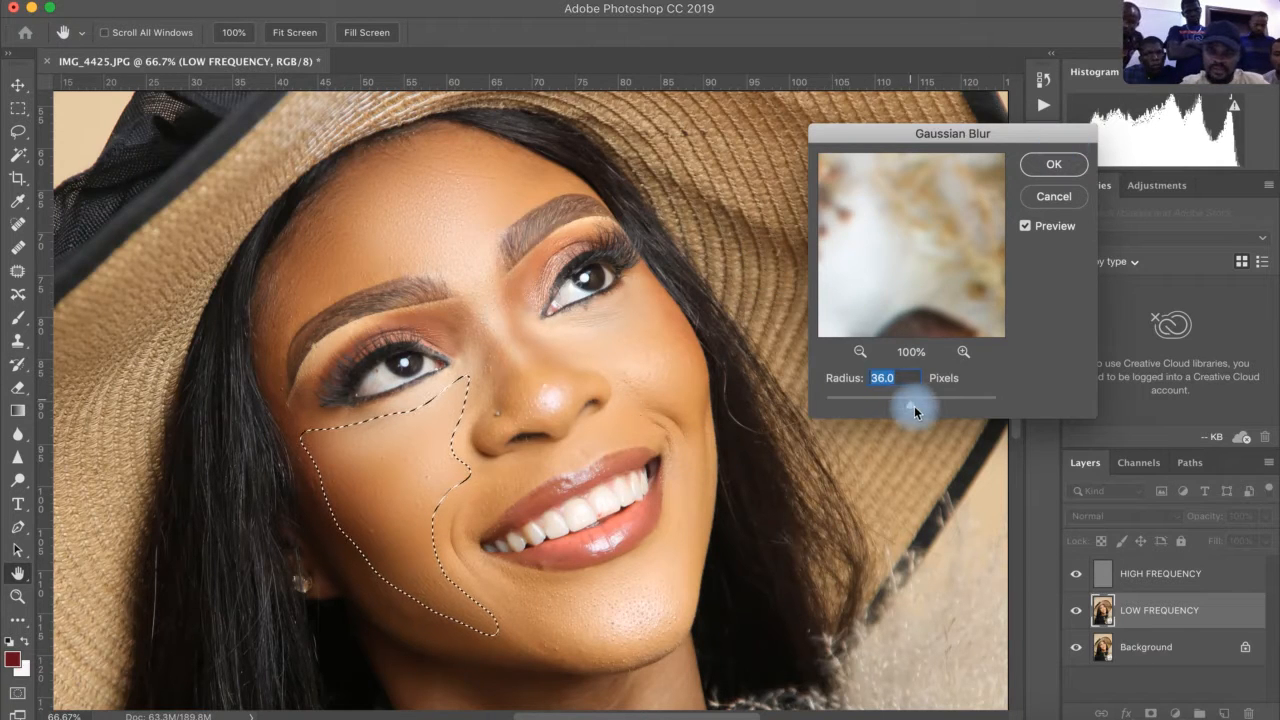
pyautogui.moveTo(912, 406); pyautogui.dragTo(919, 406)
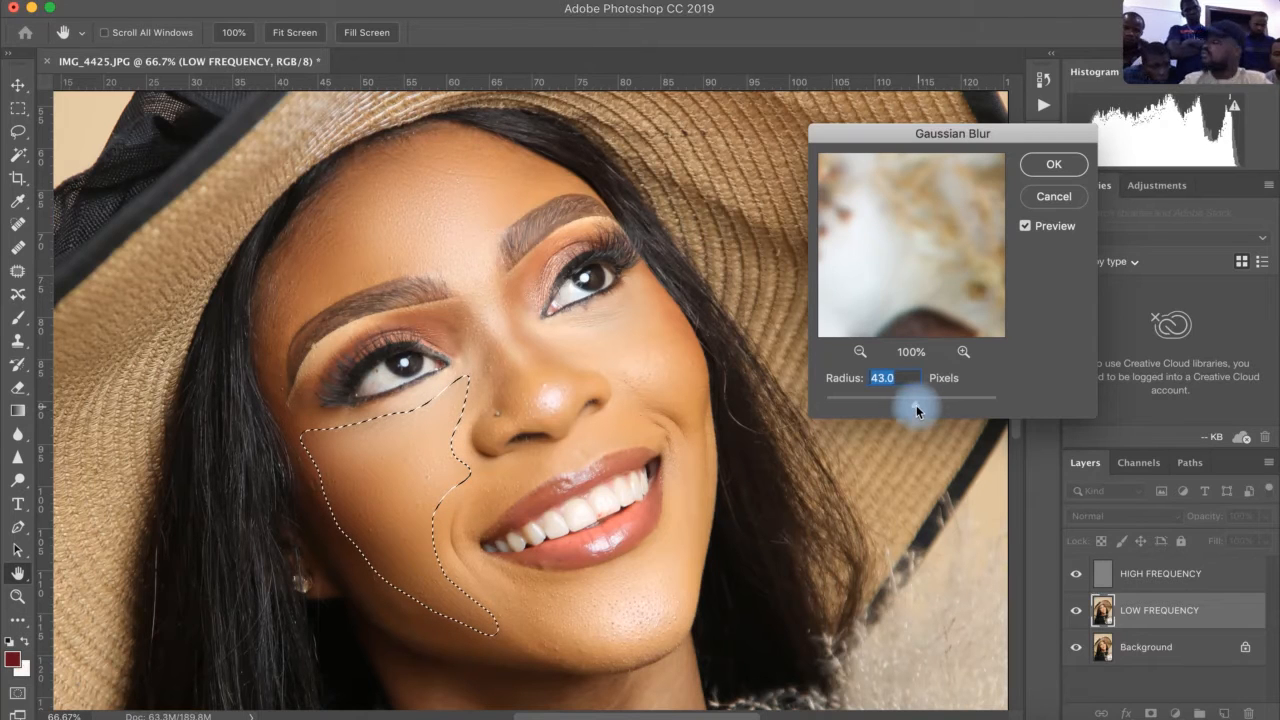
pyautogui.moveTo(916, 405); pyautogui.dragTo(914, 405)
pyautogui.click(1070, 168)
pyautogui.press('l')
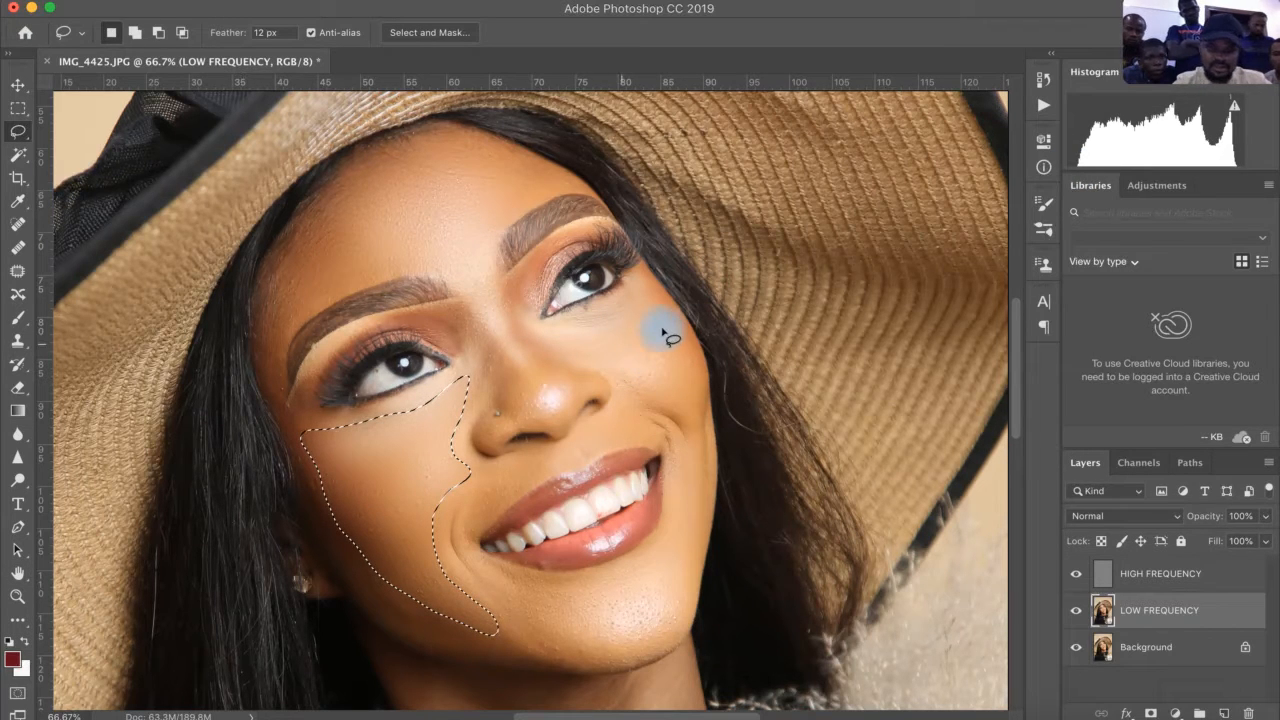
pyautogui.press('super+d')
# Outline the opposite cheek under the eye with the feathered Lasso and preview Gaussian Blur on it at 1.2 and 41.6 pixels.
pyautogui.moveTo(650, 297)
pyautogui.mouseDown()
pyautogui.moveTo(626, 294)
pyautogui.moveTo(545, 347)
pyautogui.moveTo(617, 366)
pyautogui.moveTo(686, 409)
pyautogui.moveTo(695, 372)
pyautogui.moveTo(650, 297)
pyautogui.mouseUp()
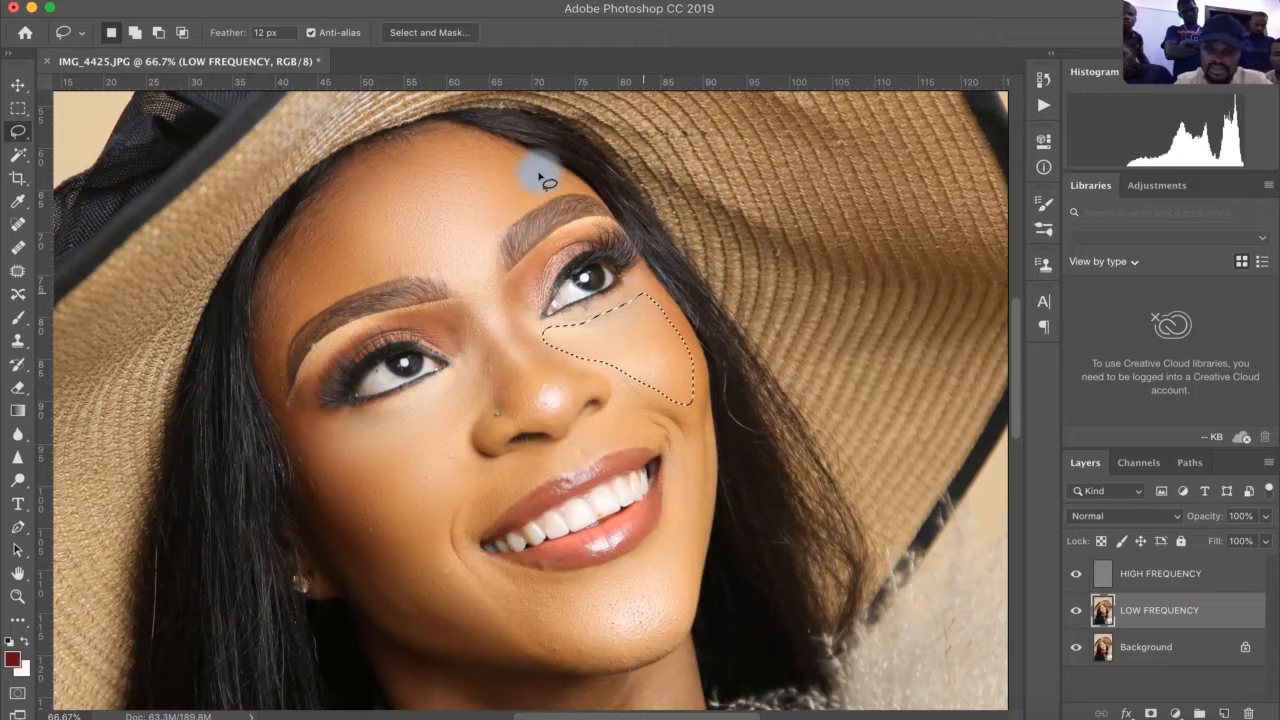
pyautogui.click(440, 0)
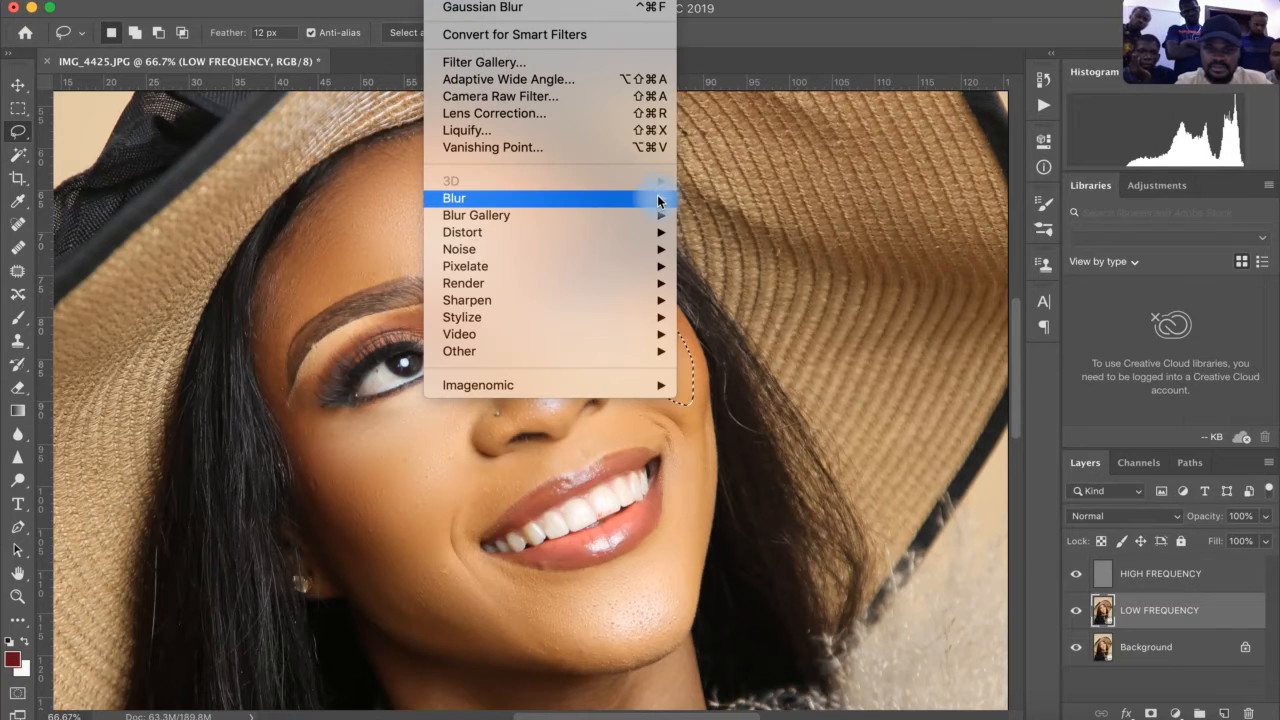
pyautogui.moveTo(650, 199)
pyautogui.click(788, 266)
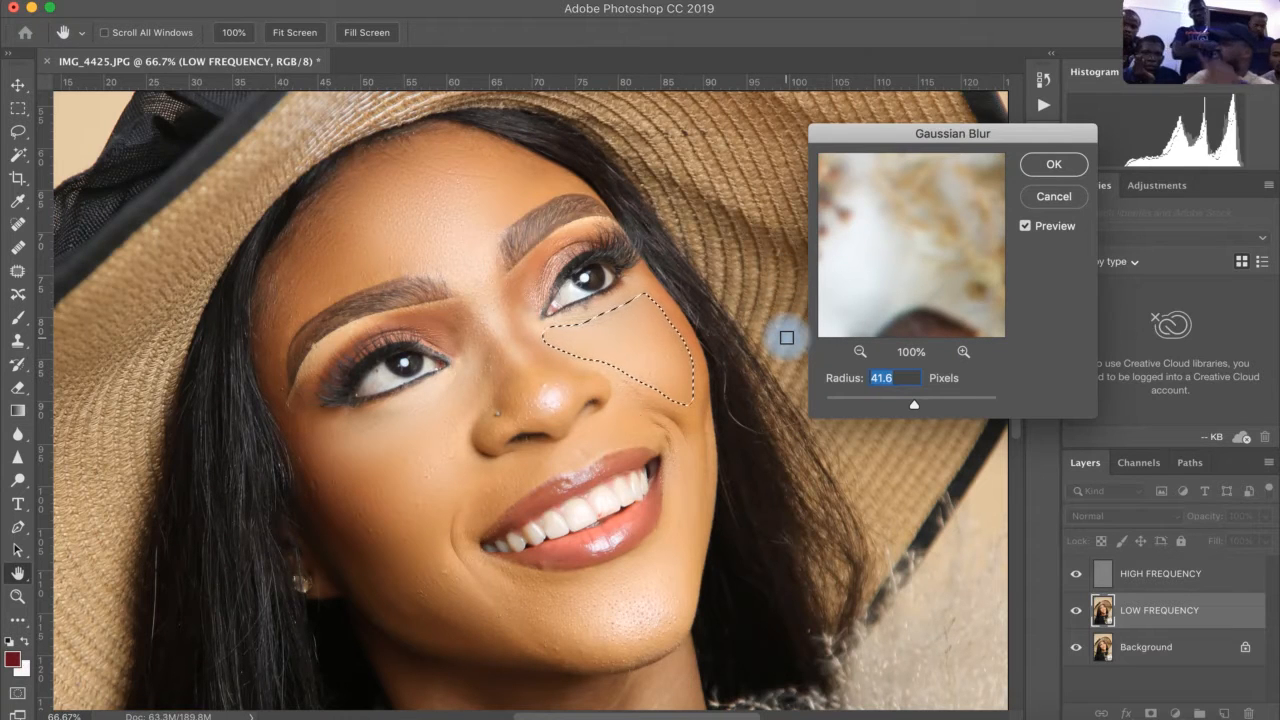
pyautogui.click(835, 400)
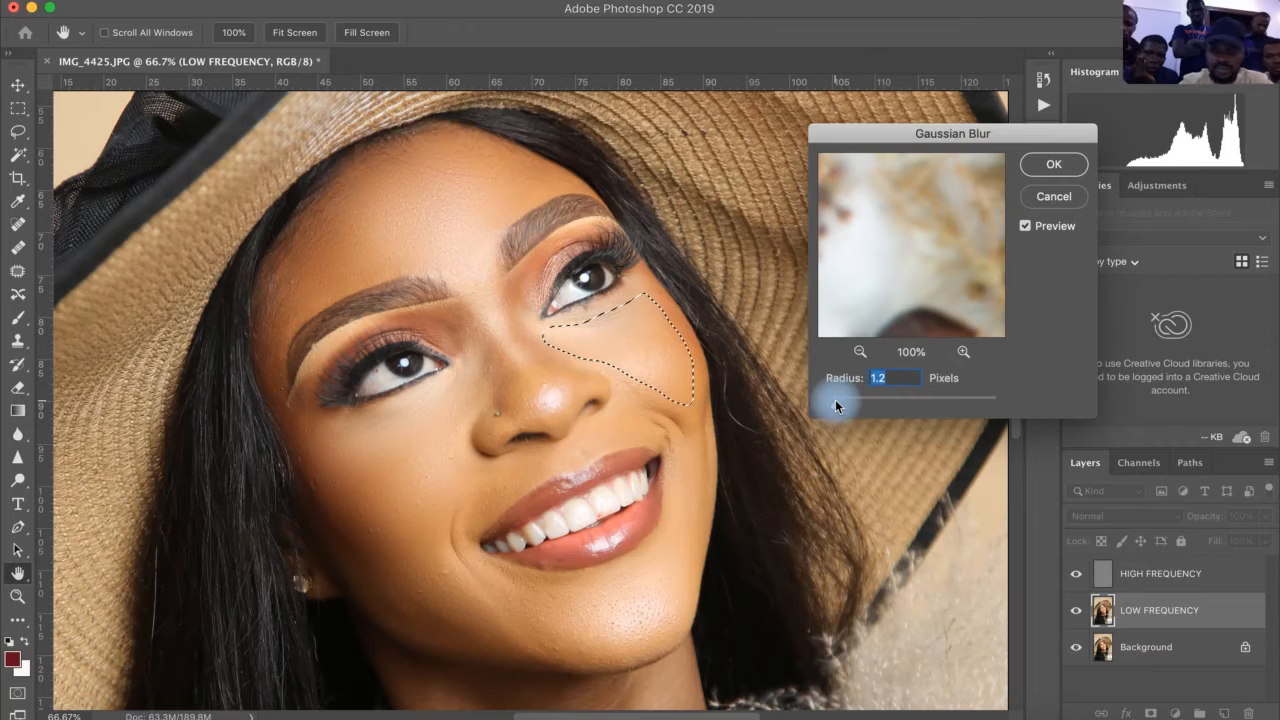
pyautogui.moveTo(837, 404); pyautogui.dragTo(916, 406)
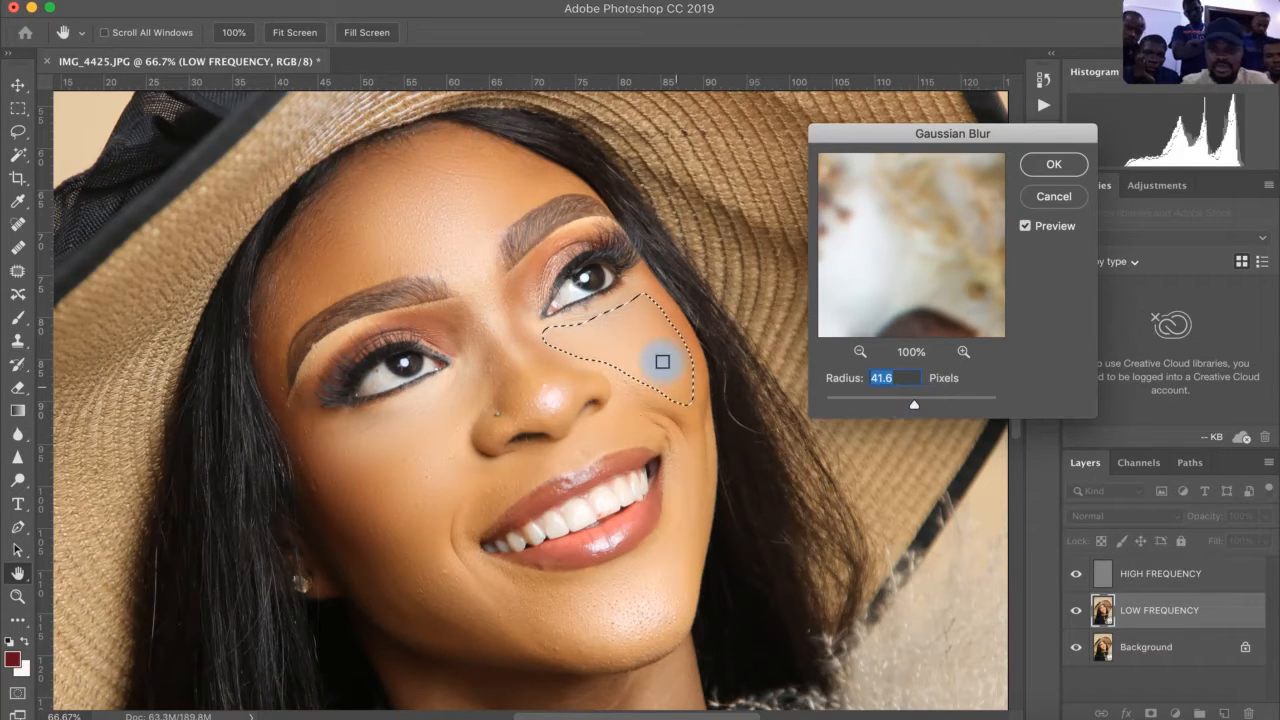
# Set the Gaussian Blur radius to 27.5 pixels, apply it to the opposite cheek and deselect.
pyautogui.click(911, 405)
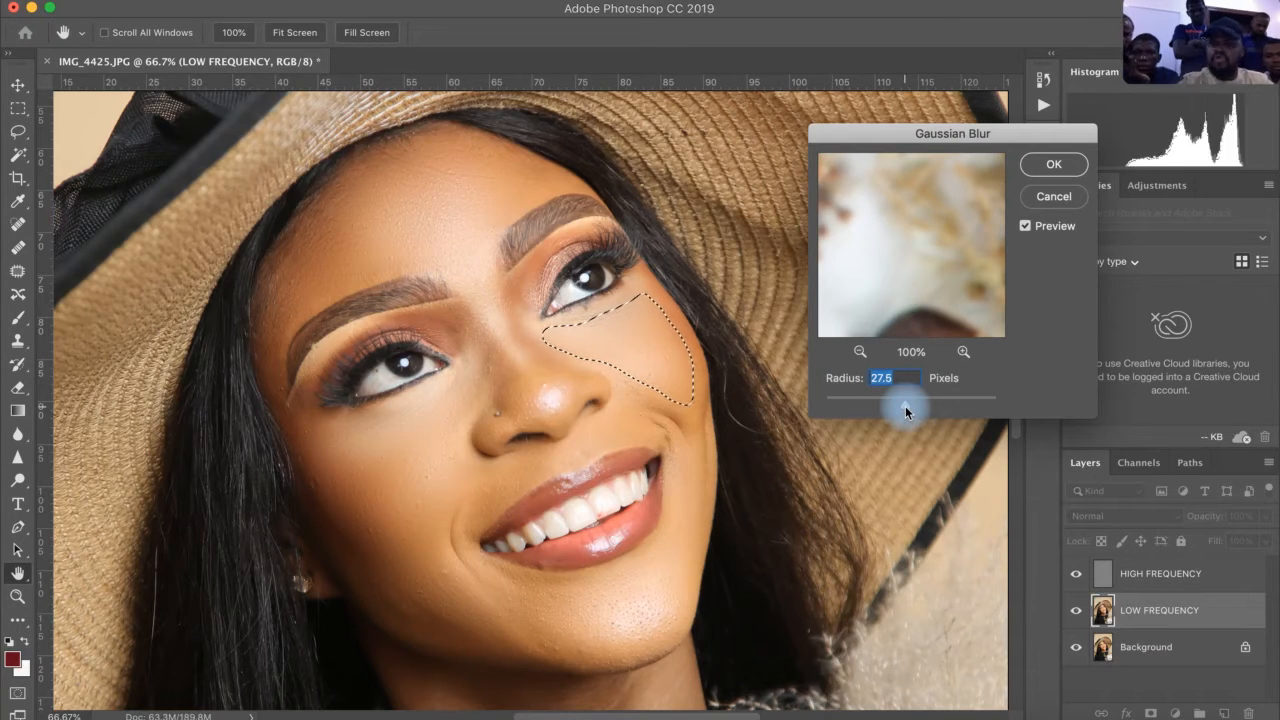
pyautogui.click(1045, 164)
pyautogui.press('l')
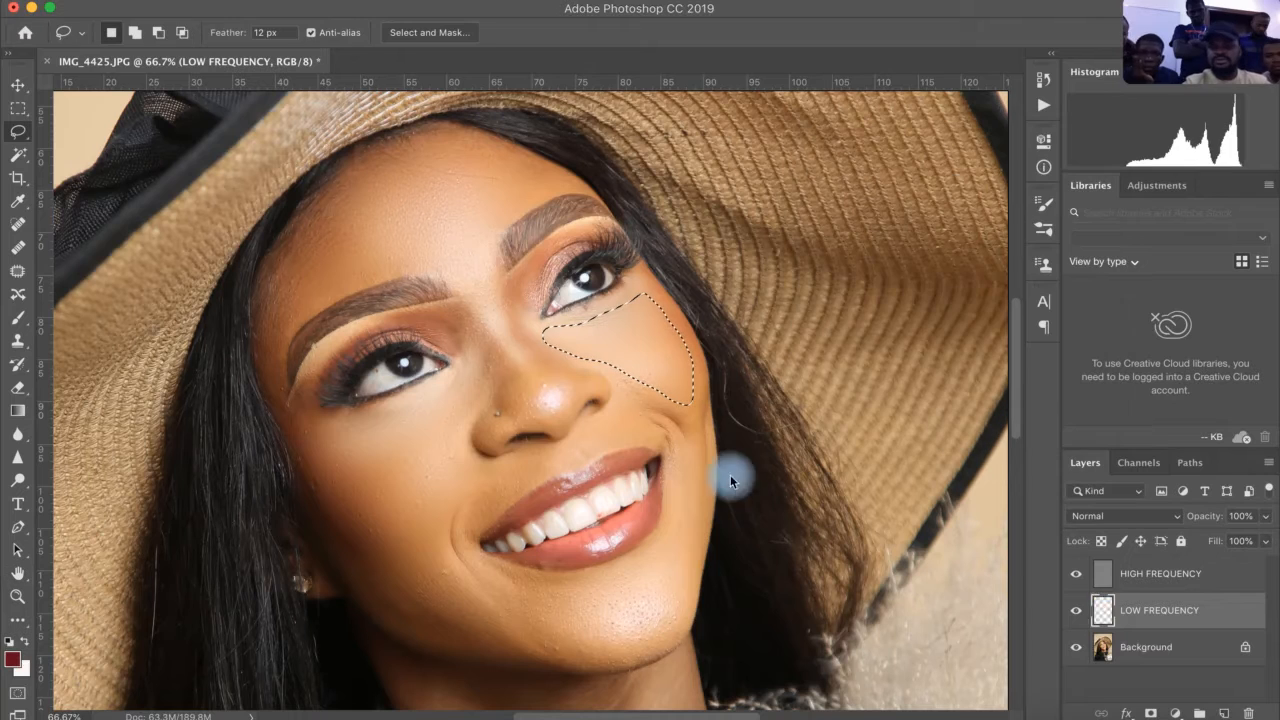
pyautogui.click(683, 543)
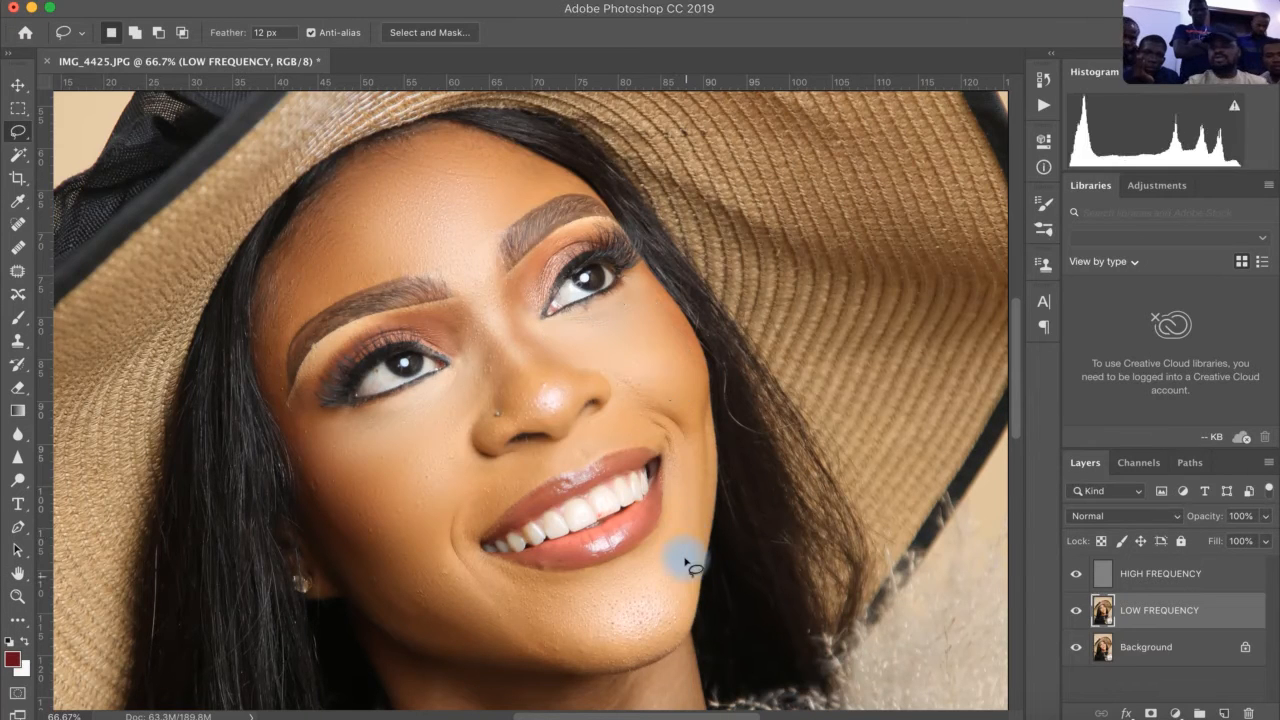
pyautogui.moveTo(689, 550)
pyautogui.mouseDown()
pyautogui.moveTo(686, 523)
pyautogui.moveTo(600, 577)
pyautogui.moveTo(550, 590)
pyautogui.mouseUp()
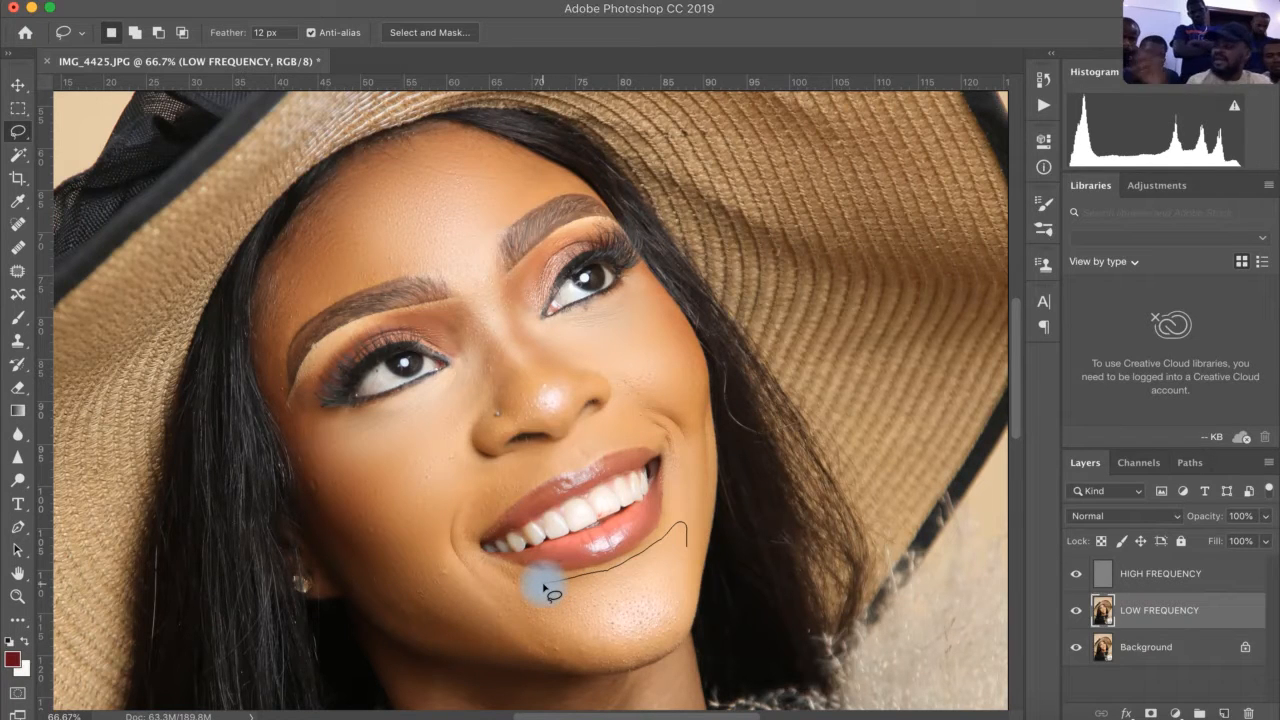
pyautogui.moveTo(546, 588)
pyautogui.mouseDown()
pyautogui.moveTo(488, 587)
pyautogui.moveTo(493, 616)
pyautogui.moveTo(629, 652)
pyautogui.moveTo(661, 627)
pyautogui.moveTo(689, 548)
pyautogui.mouseUp()
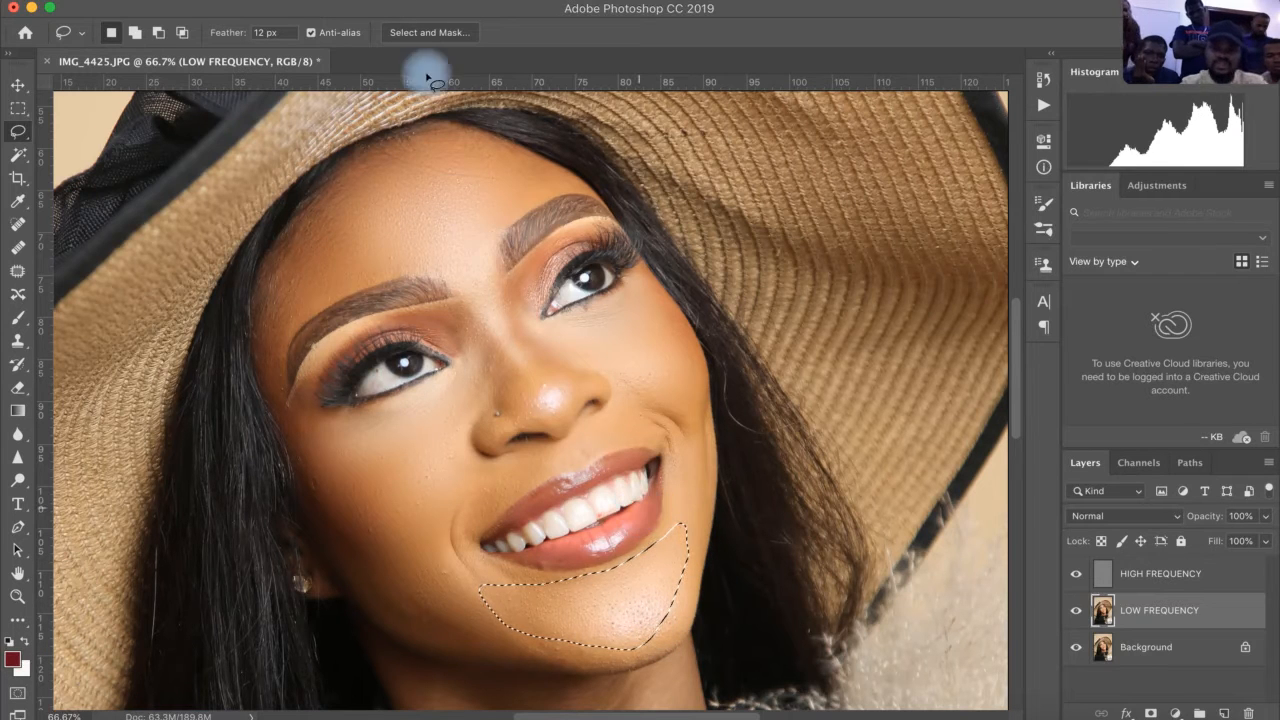
pyautogui.click(462, 0)
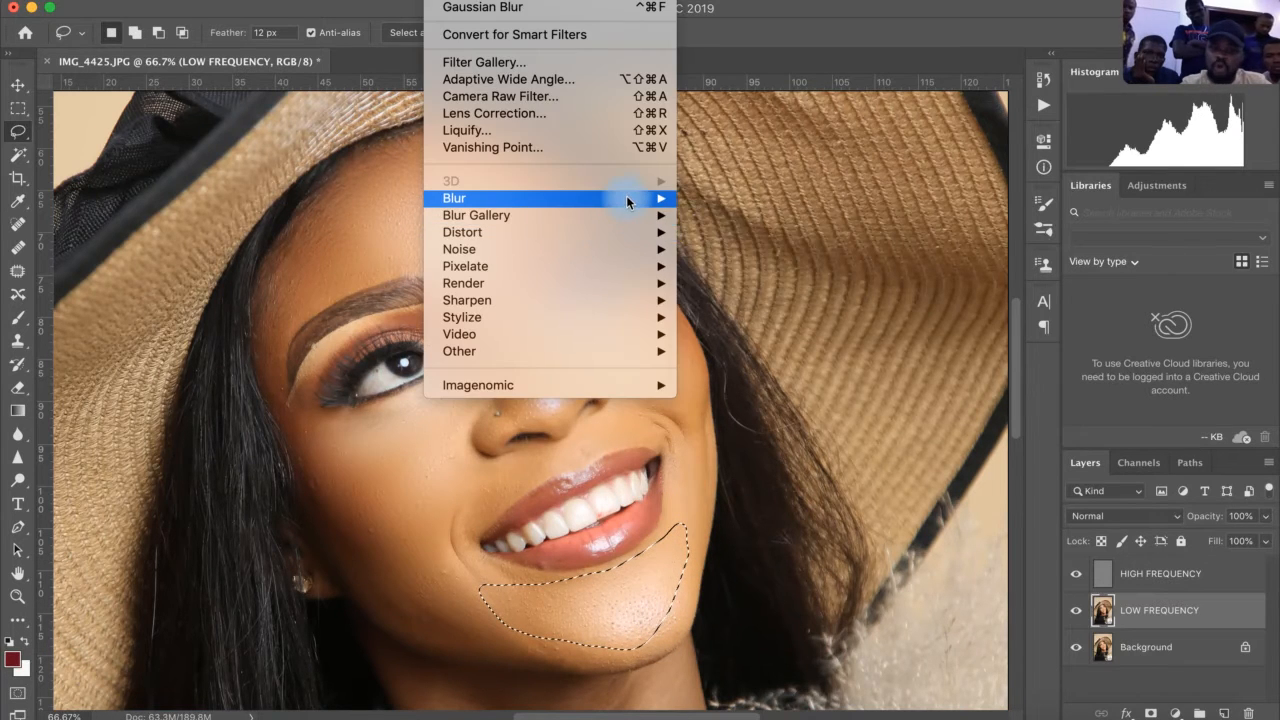
pyautogui.moveTo(637, 200)
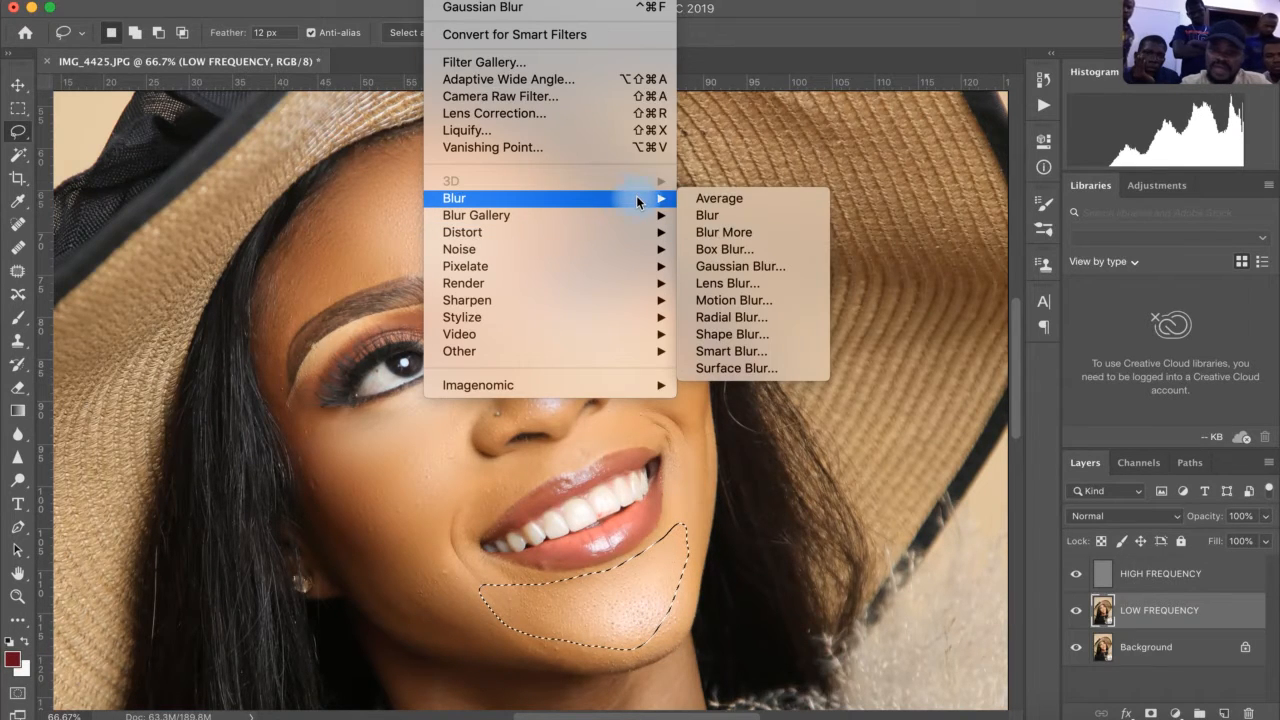
pyautogui.click(763, 270)
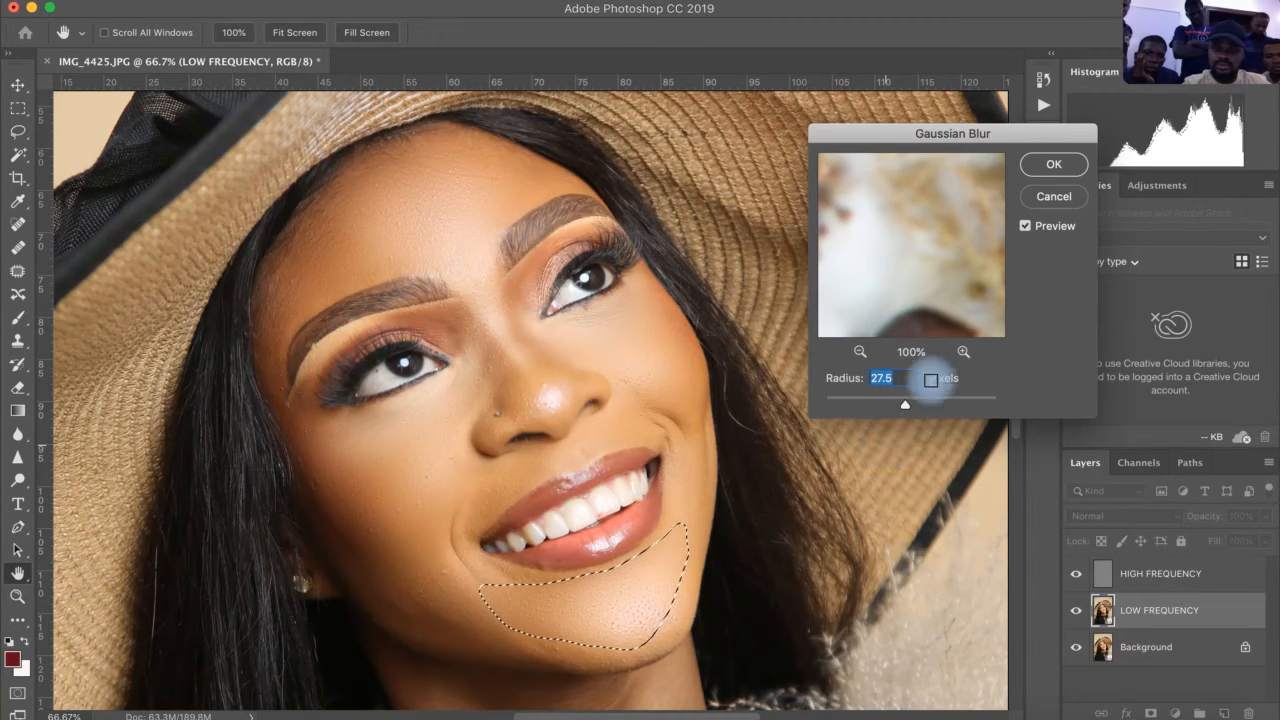
pyautogui.moveTo(905, 404); pyautogui.dragTo(918, 403)
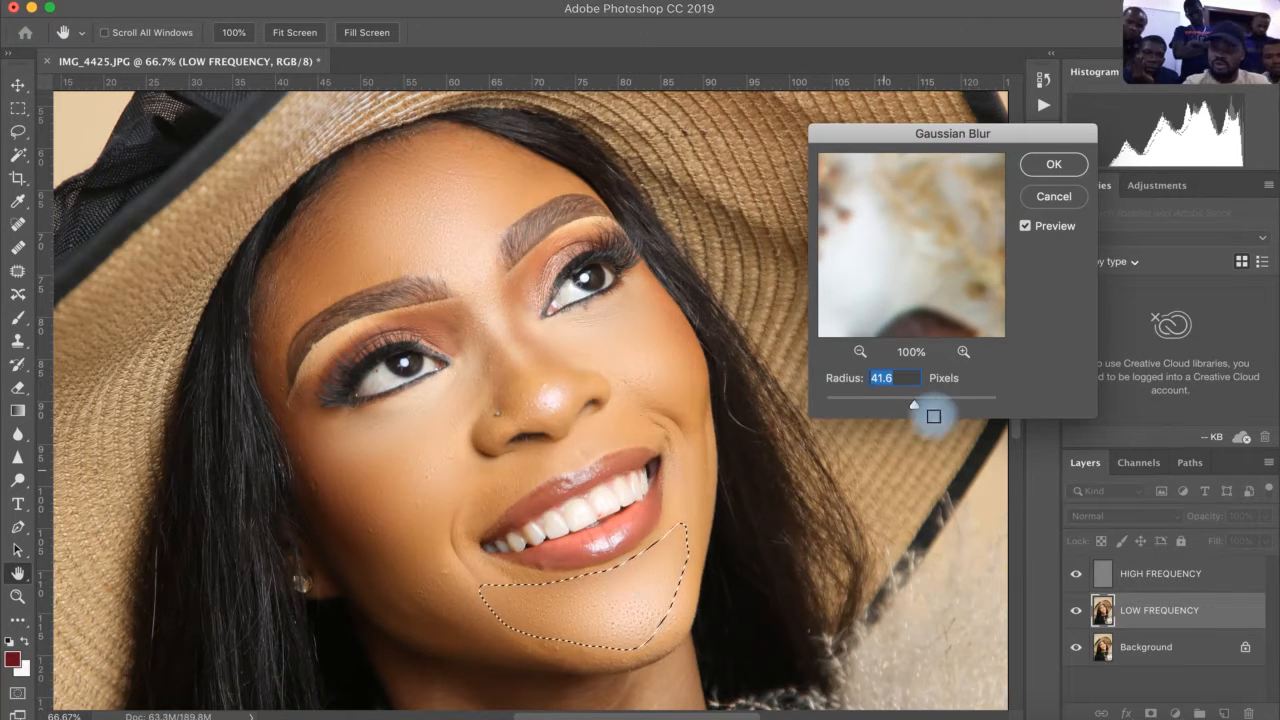
pyautogui.moveTo(914, 404); pyautogui.dragTo(913, 409)
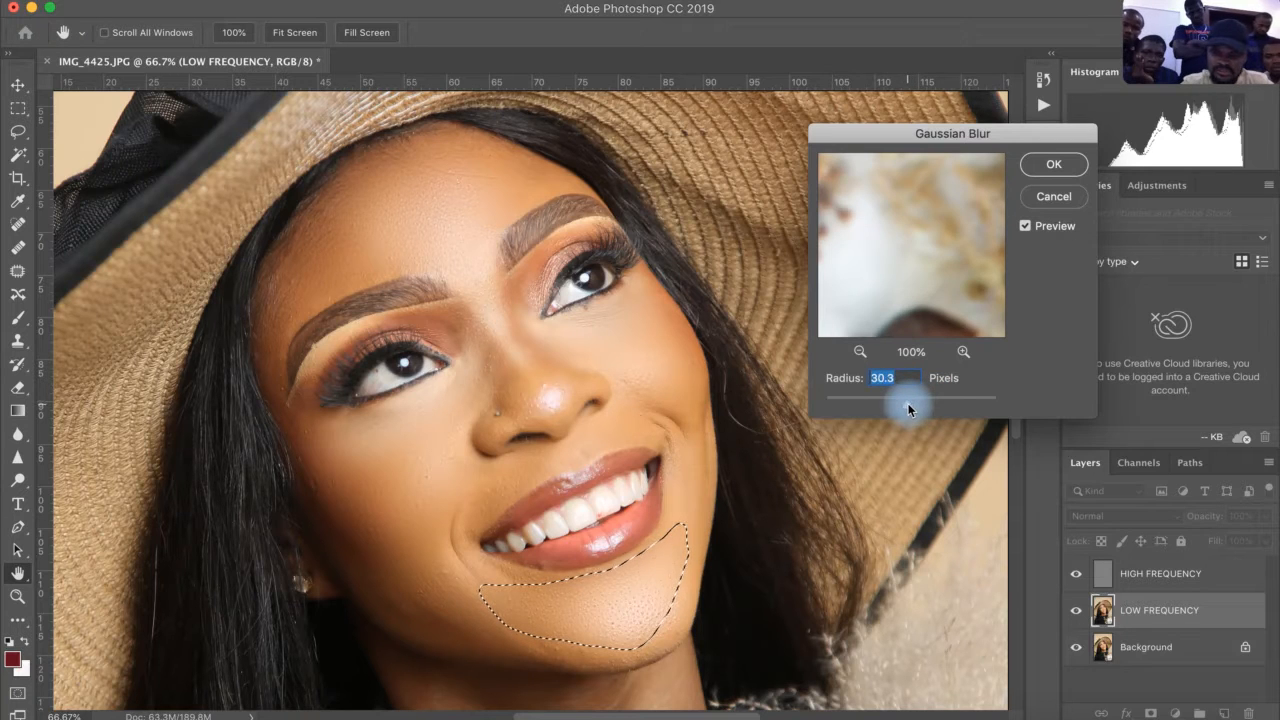
pyautogui.click(1055, 199)
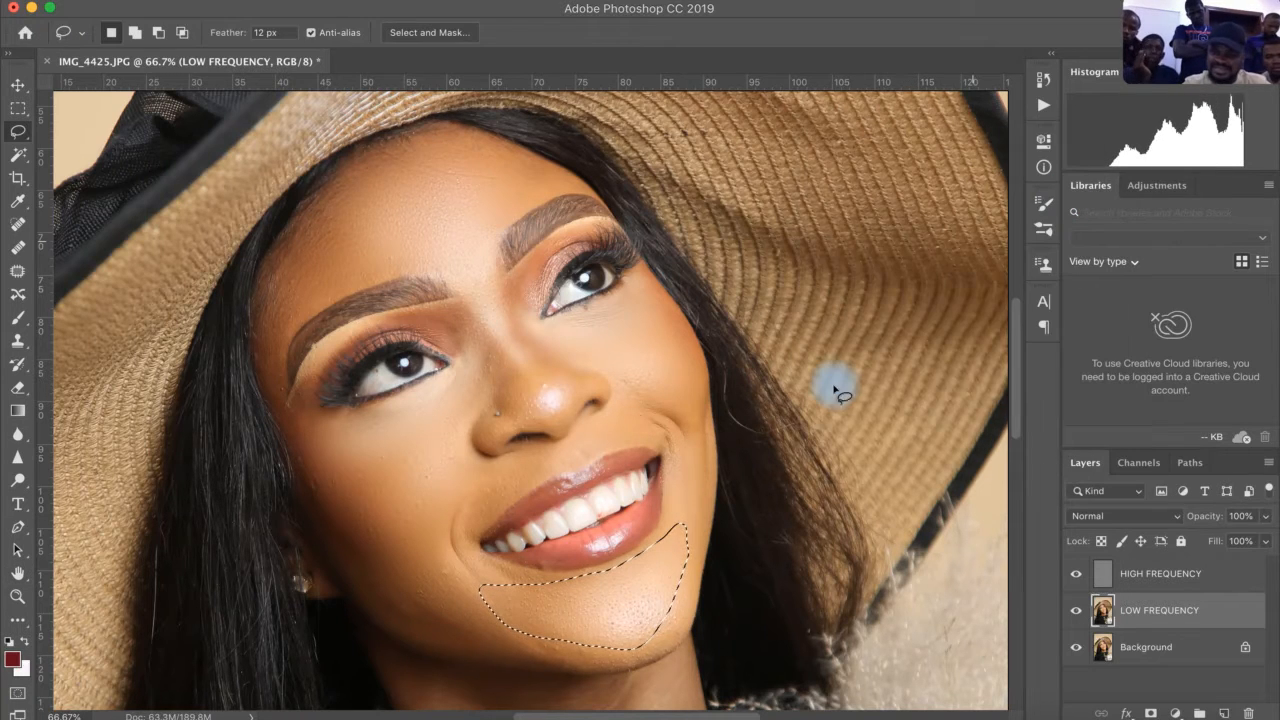
# Outline the chin from beside the mouth corner, under the lower lip and along the jaw with the 12 px feathered Lasso.
pyautogui.click(690, 524)
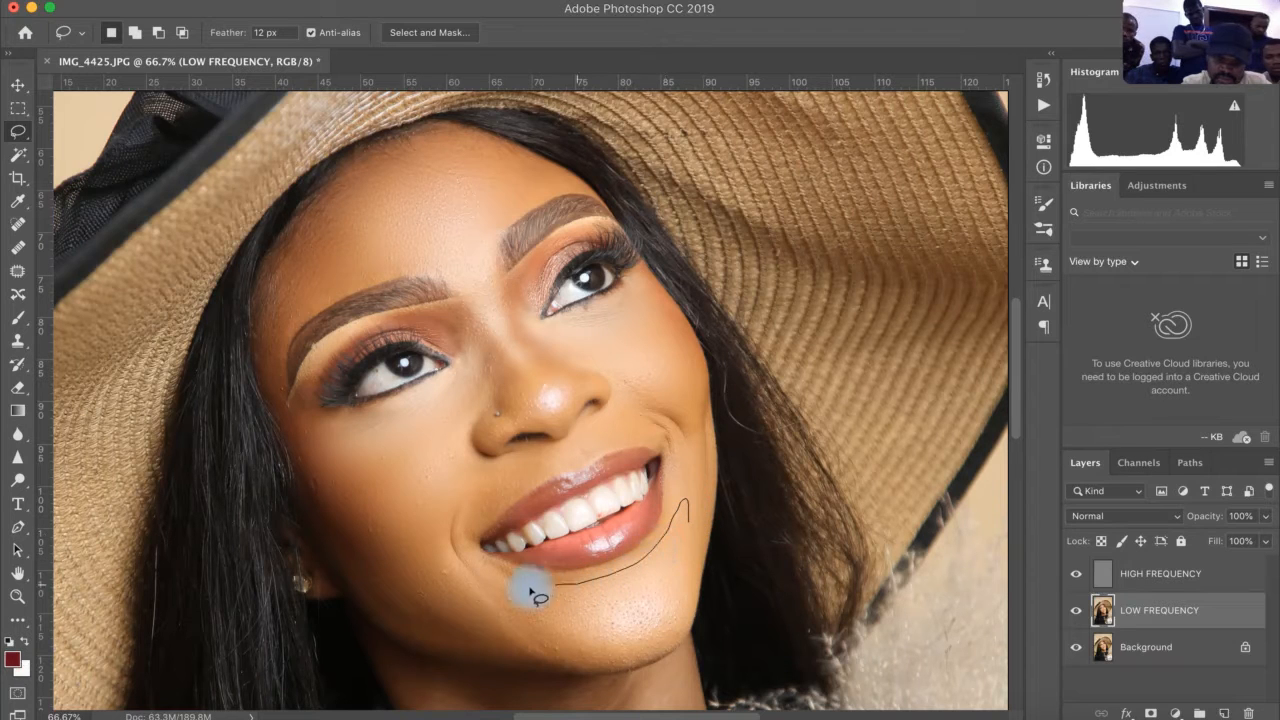
pyautogui.moveTo(530, 592)
pyautogui.mouseDown()
pyautogui.moveTo(485, 621)
pyautogui.moveTo(550, 668)
pyautogui.mouseUp()
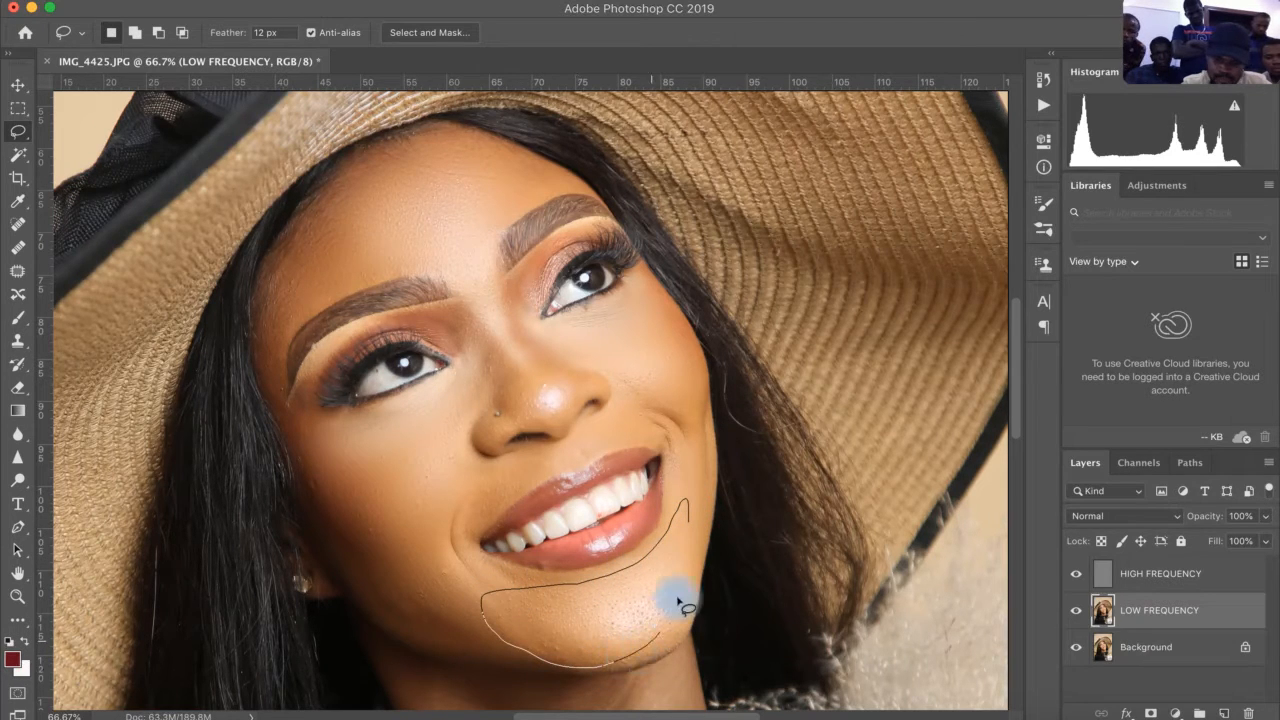
pyautogui.moveTo(697, 535); pyautogui.dragTo(697, 535)
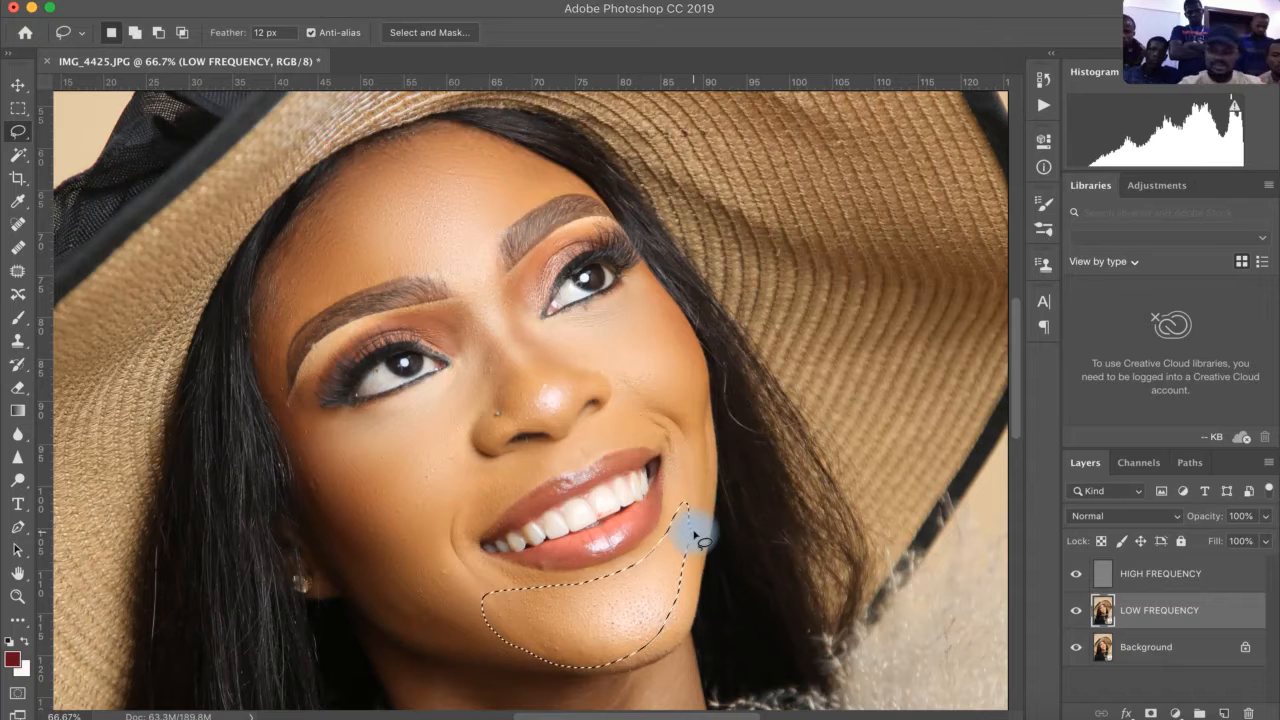
# Apply Gaussian Blur with a 40.2-pixel radius to the selected chin and deselect it.
pyautogui.click(472, 12)
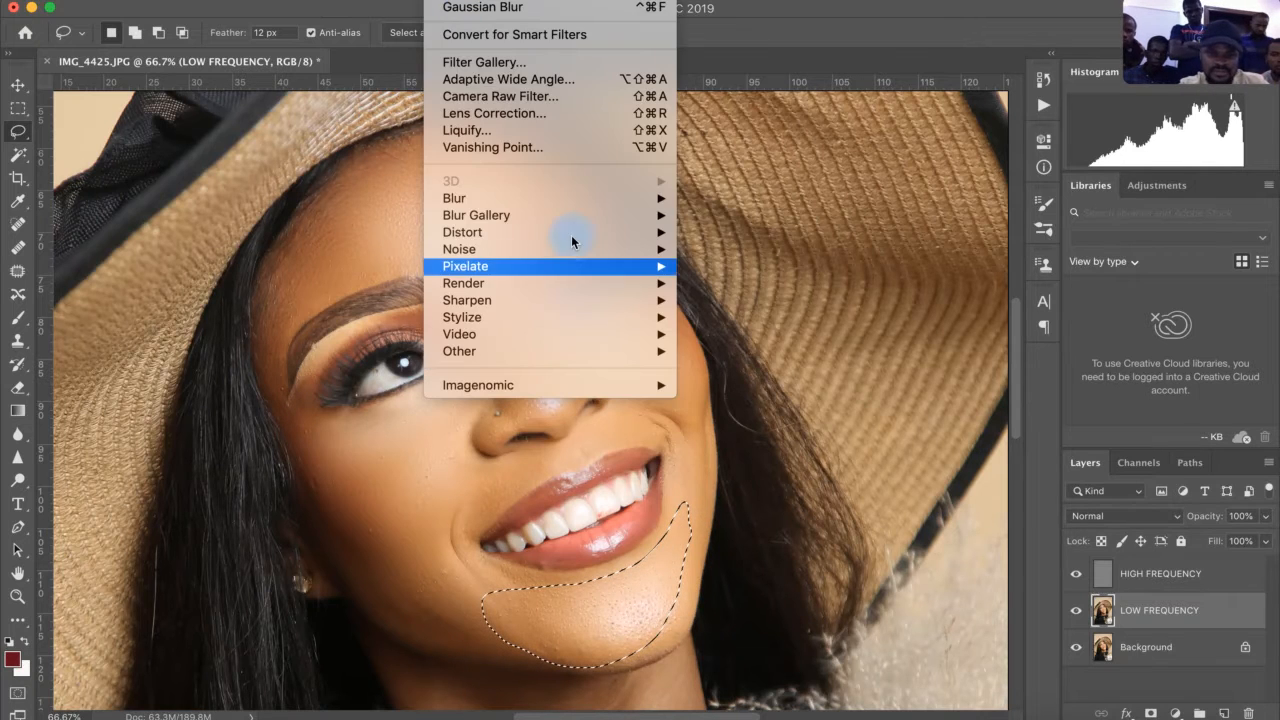
pyautogui.moveTo(620, 198)
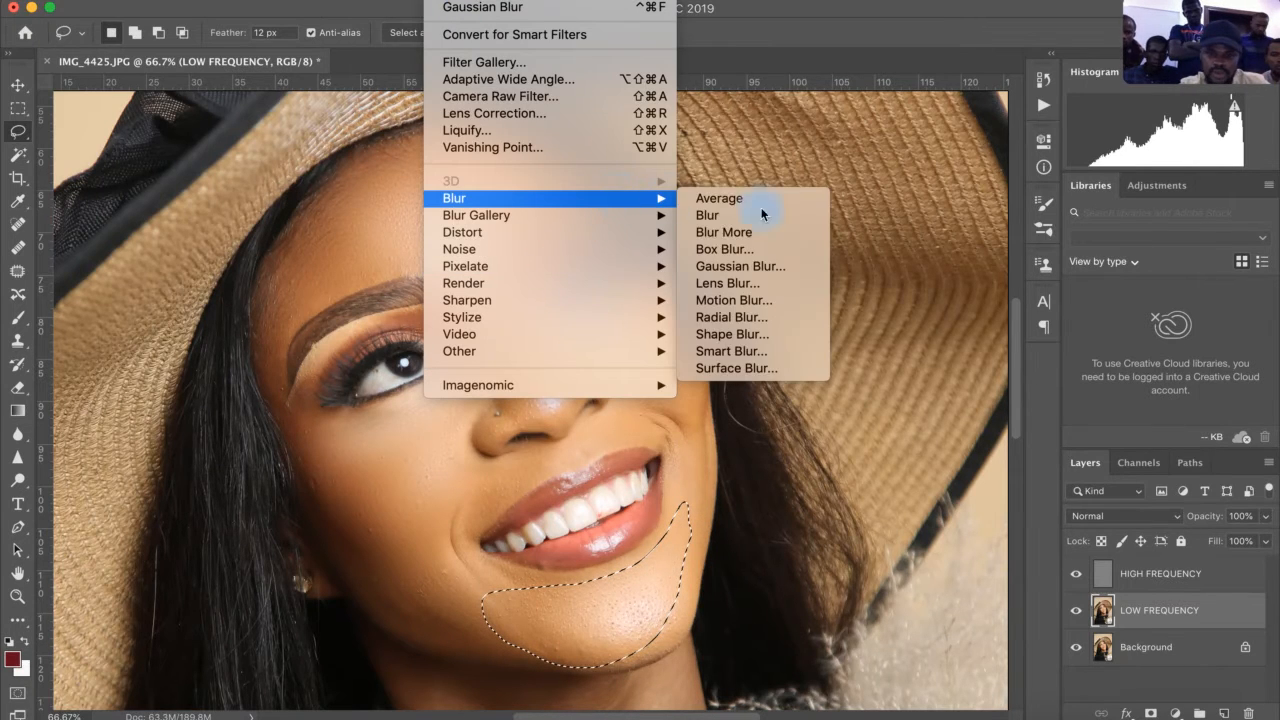
pyautogui.click(783, 268)
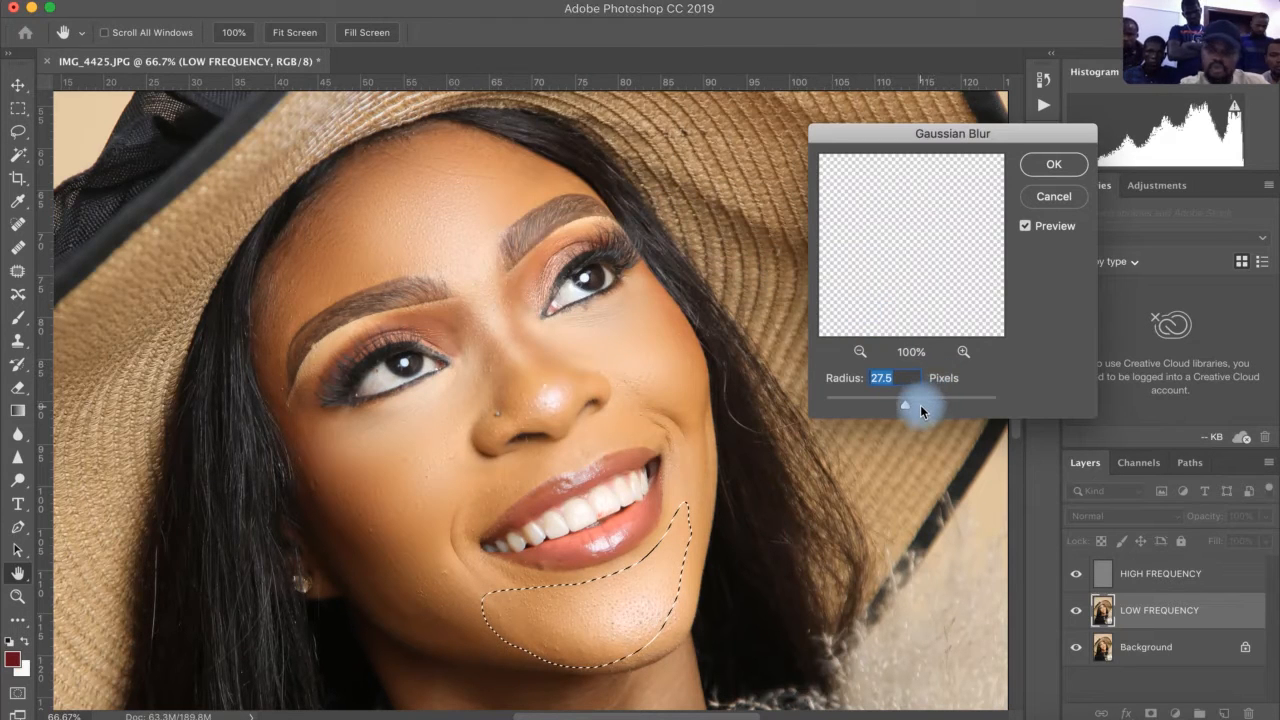
pyautogui.moveTo(913, 405); pyautogui.dragTo(919, 405)
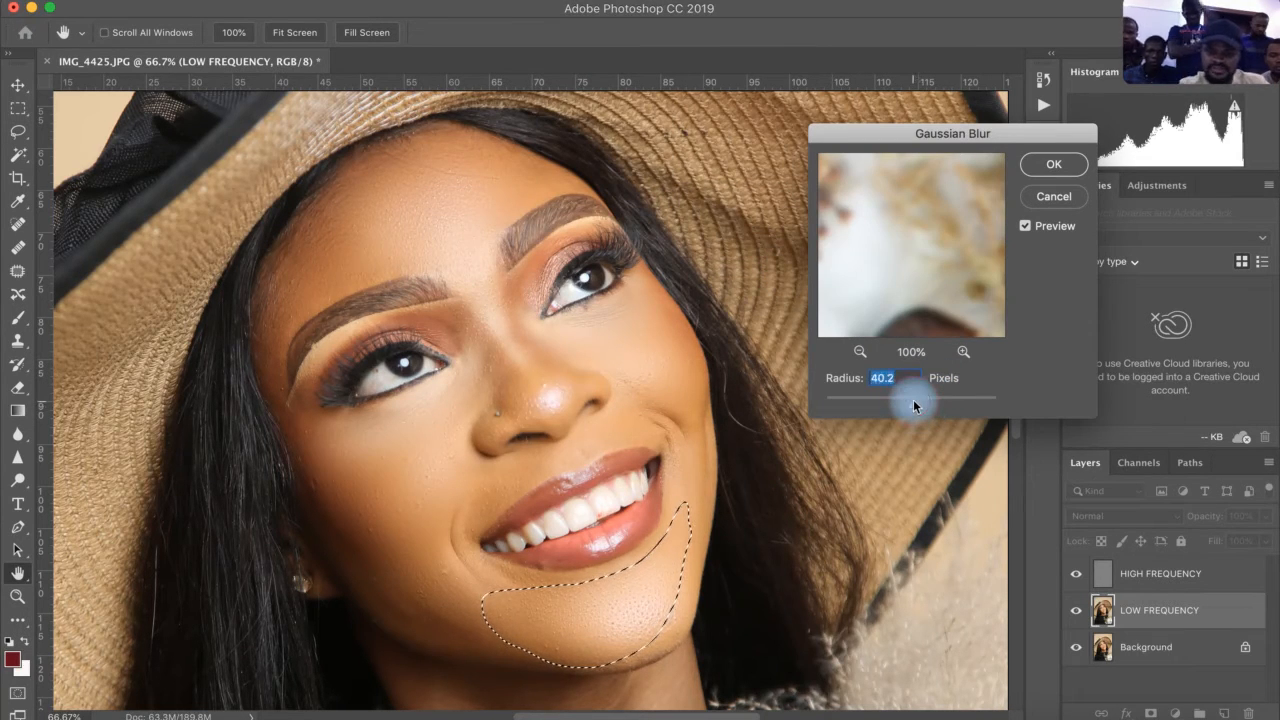
pyautogui.click(1060, 168)
pyautogui.press('l')
pyautogui.hotkey('ctrl', 'd')
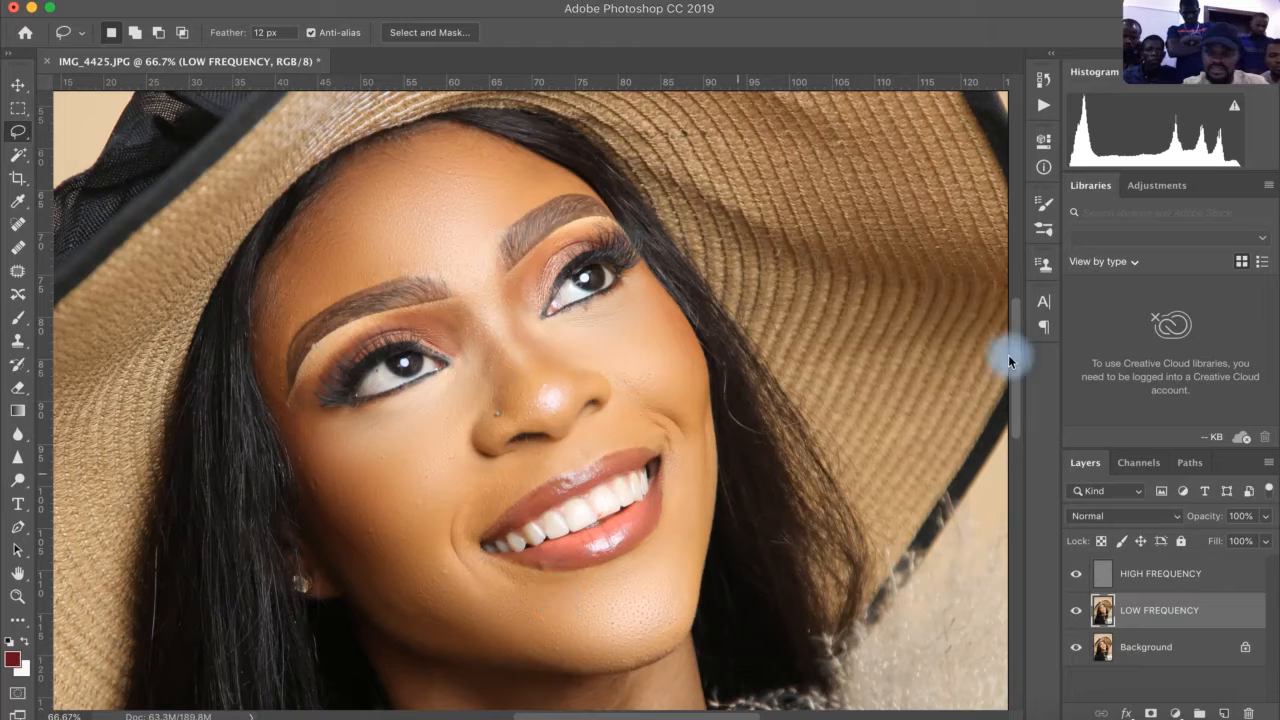
# Outline the shaded side of the nose beside the larger cheek's inner eye corner with the feathered Lasso, apply a 26.1-pixel Gaussian Blur and deselect.
pyautogui.moveTo(1017, 355); pyautogui.dragTo(1017, 368)
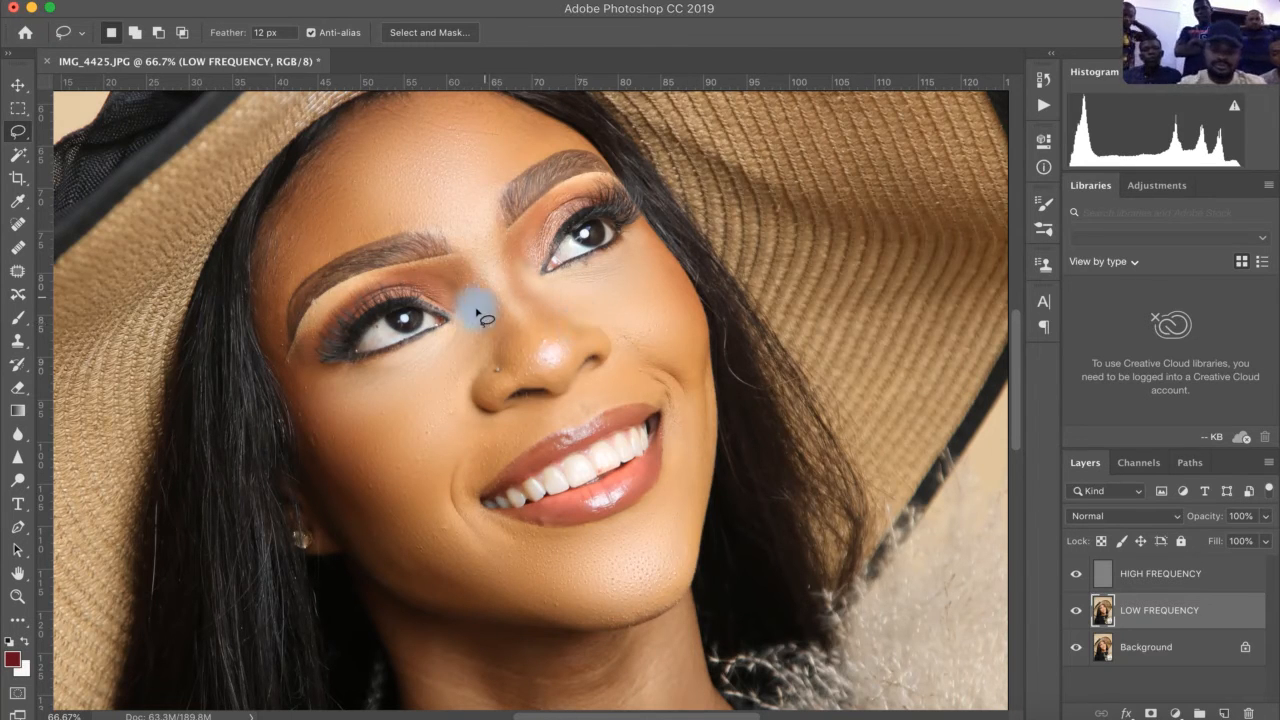
pyautogui.moveTo(475, 285)
pyautogui.mouseDown()
pyautogui.moveTo(423, 271)
pyautogui.moveTo(420, 293)
pyautogui.moveTo(449, 301)
pyautogui.moveTo(488, 352)
pyautogui.moveTo(498, 312)
pyautogui.moveTo(472, 278)
pyautogui.mouseUp()
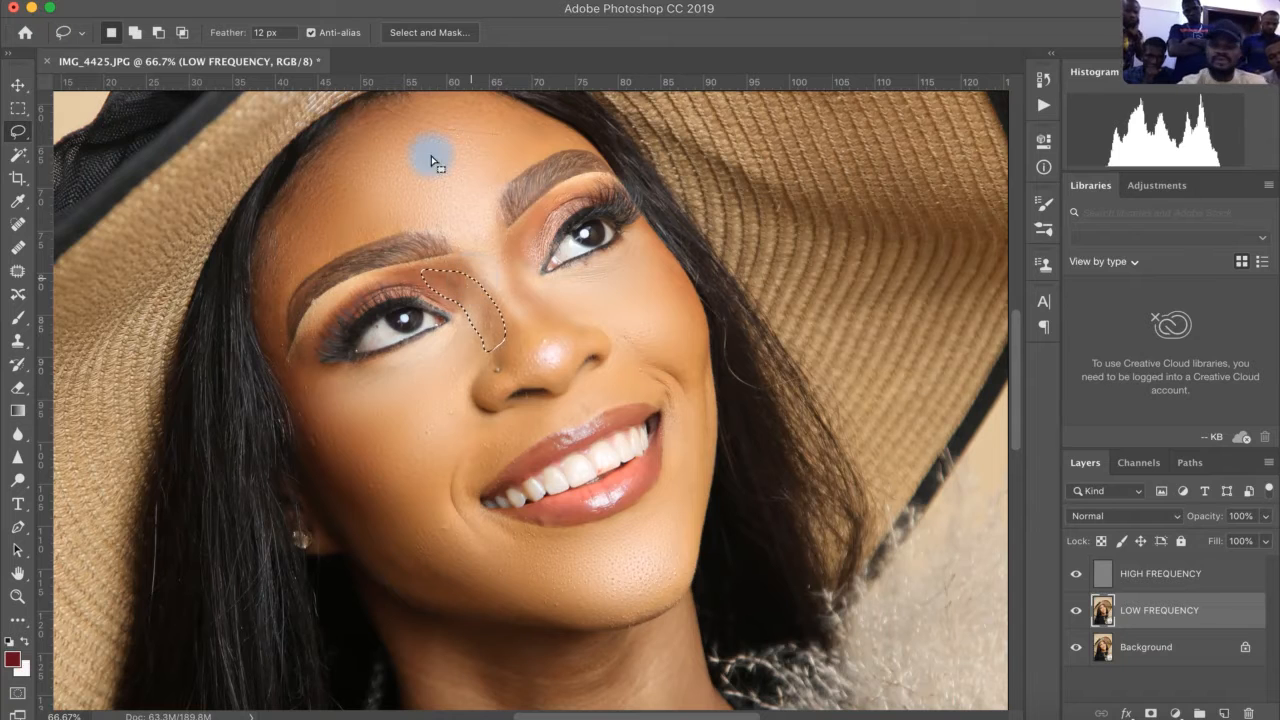
pyautogui.click(452, 1)
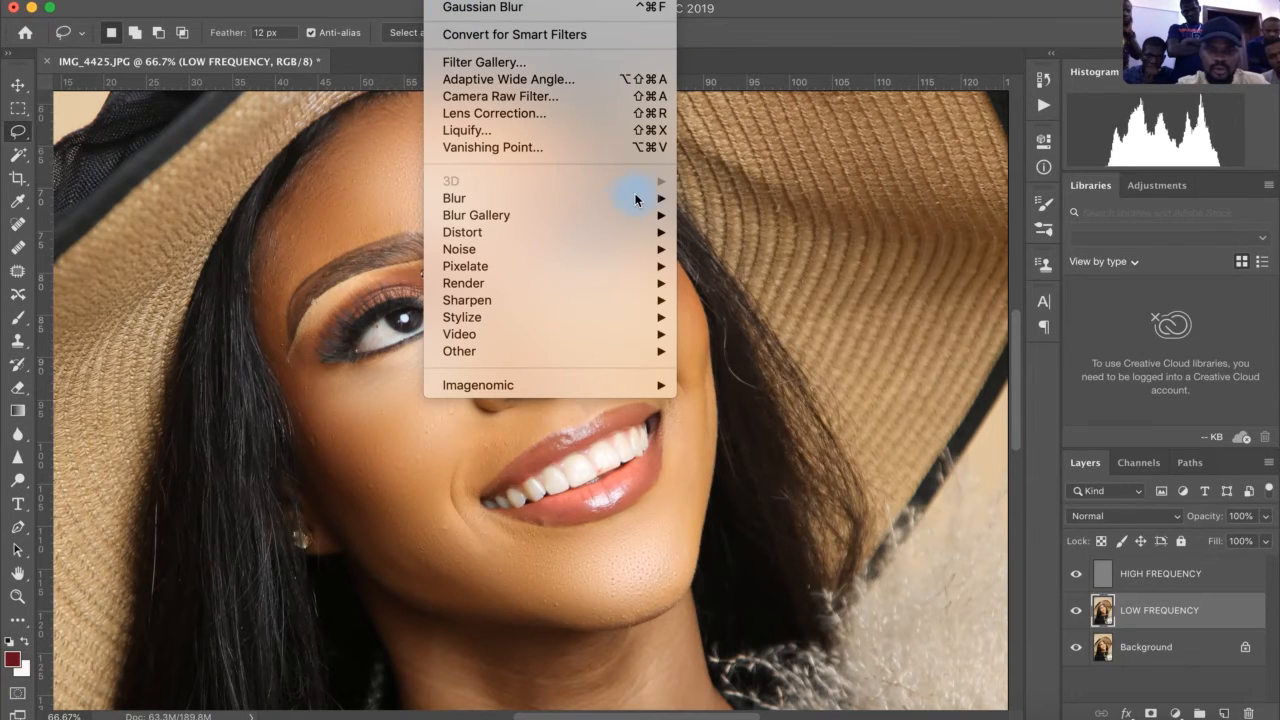
pyautogui.moveTo(645, 198)
pyautogui.click(776, 270)
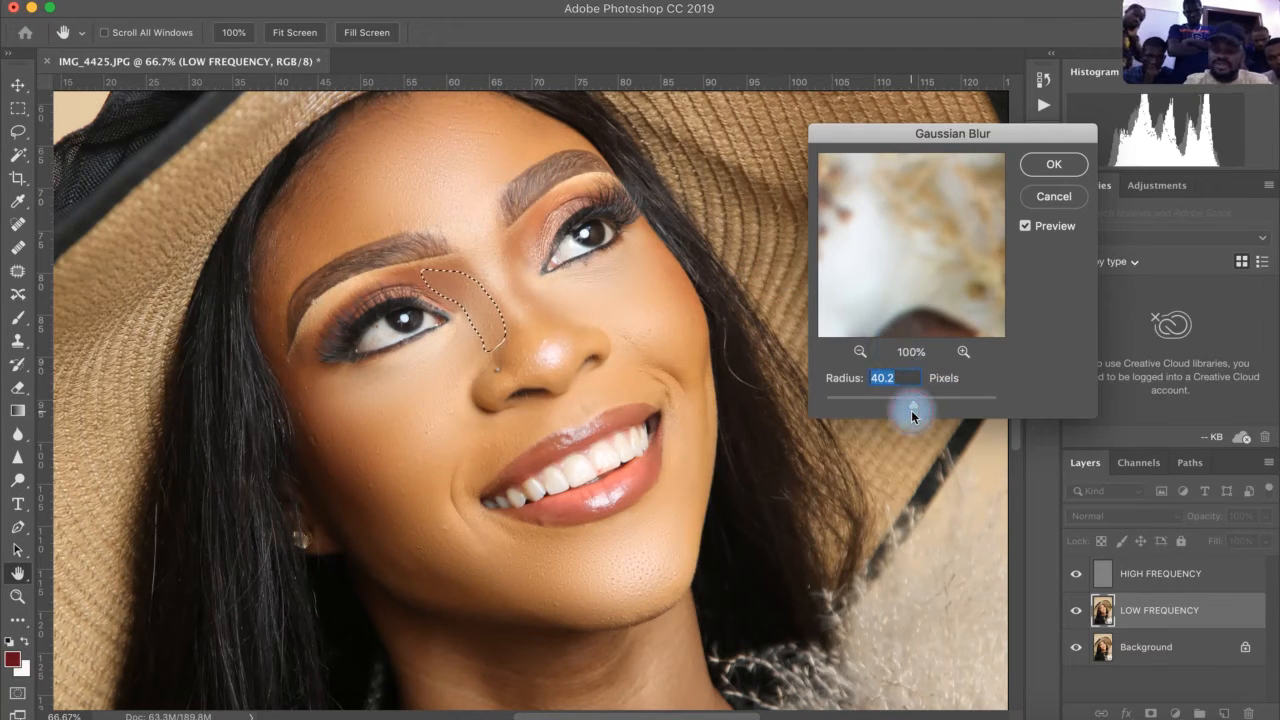
pyautogui.moveTo(910, 412); pyautogui.dragTo(905, 411)
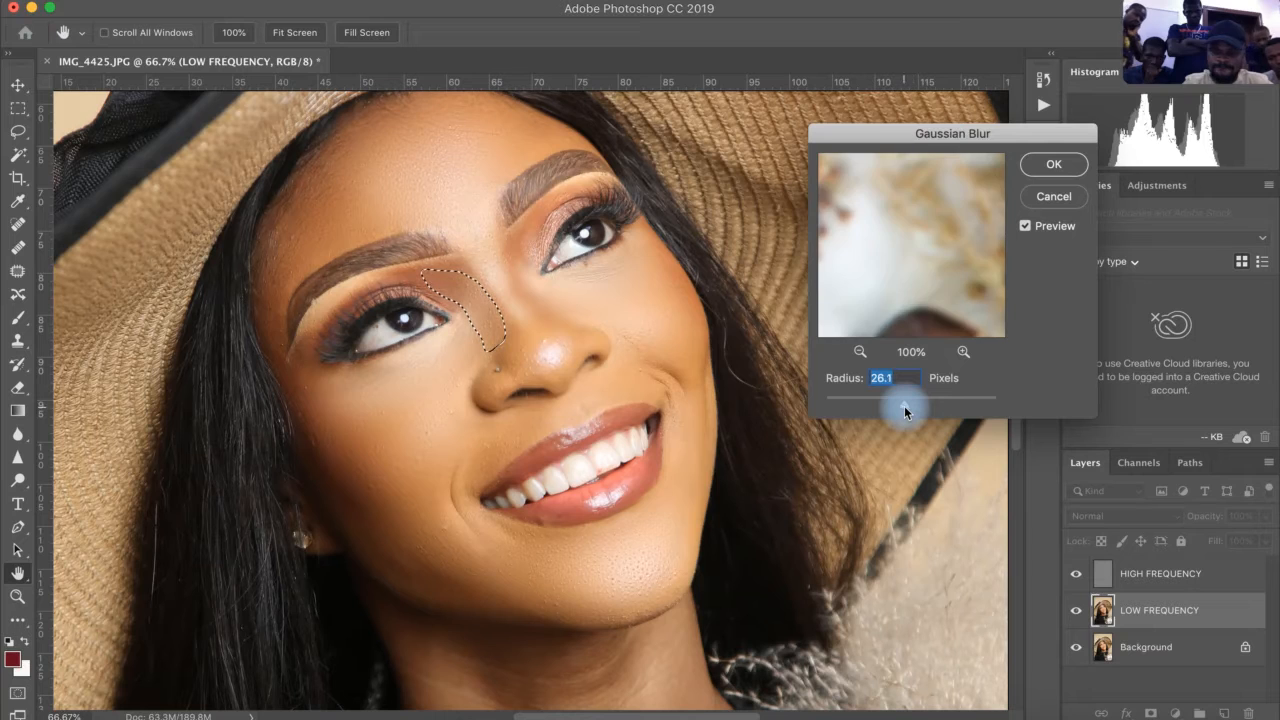
pyautogui.click(1062, 166)
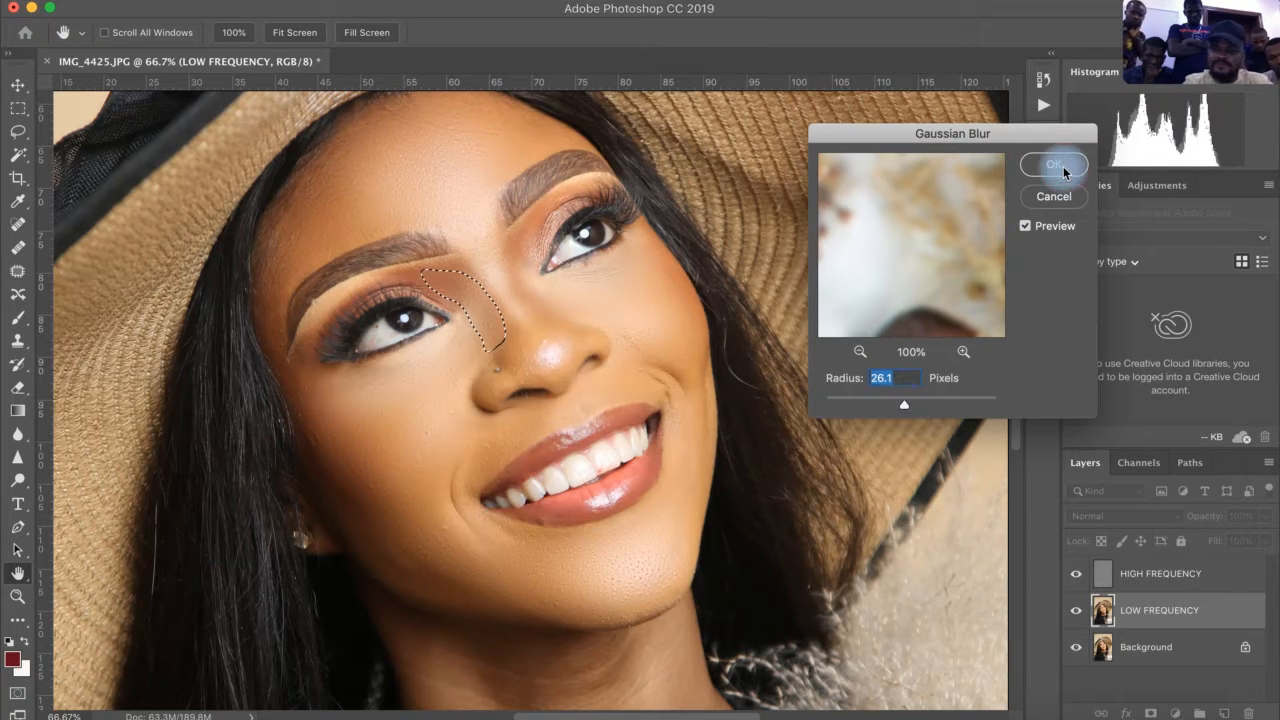
pyautogui.press('super+d')
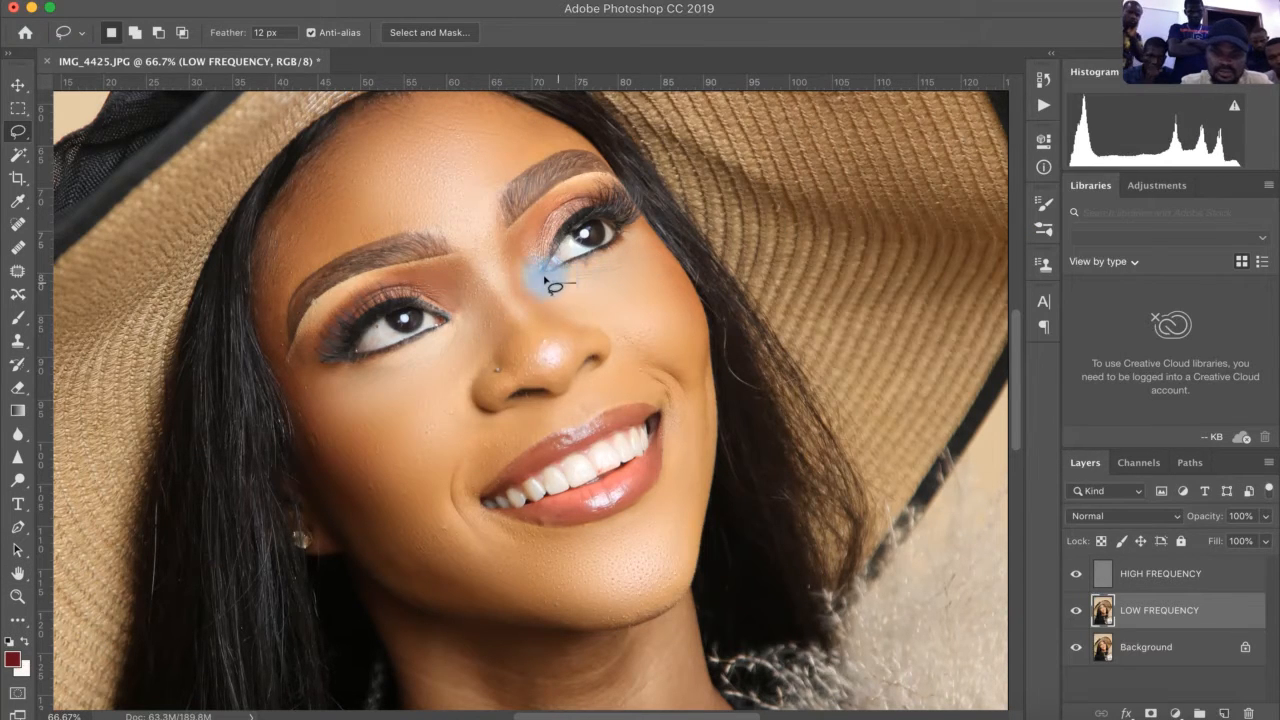
# Outline the skin around the opposite inner eye corner with the feathered Lasso, apply a 26.1-pixel Gaussian Blur and deselect.
pyautogui.moveTo(536, 268)
pyautogui.mouseDown()
pyautogui.moveTo(532, 242)
pyautogui.moveTo(515, 260)
pyautogui.moveTo(563, 323)
pyautogui.moveTo(591, 320)
pyautogui.moveTo(606, 286)
pyautogui.moveTo(587, 292)
pyautogui.mouseUp()
pyautogui.click(452, 2)
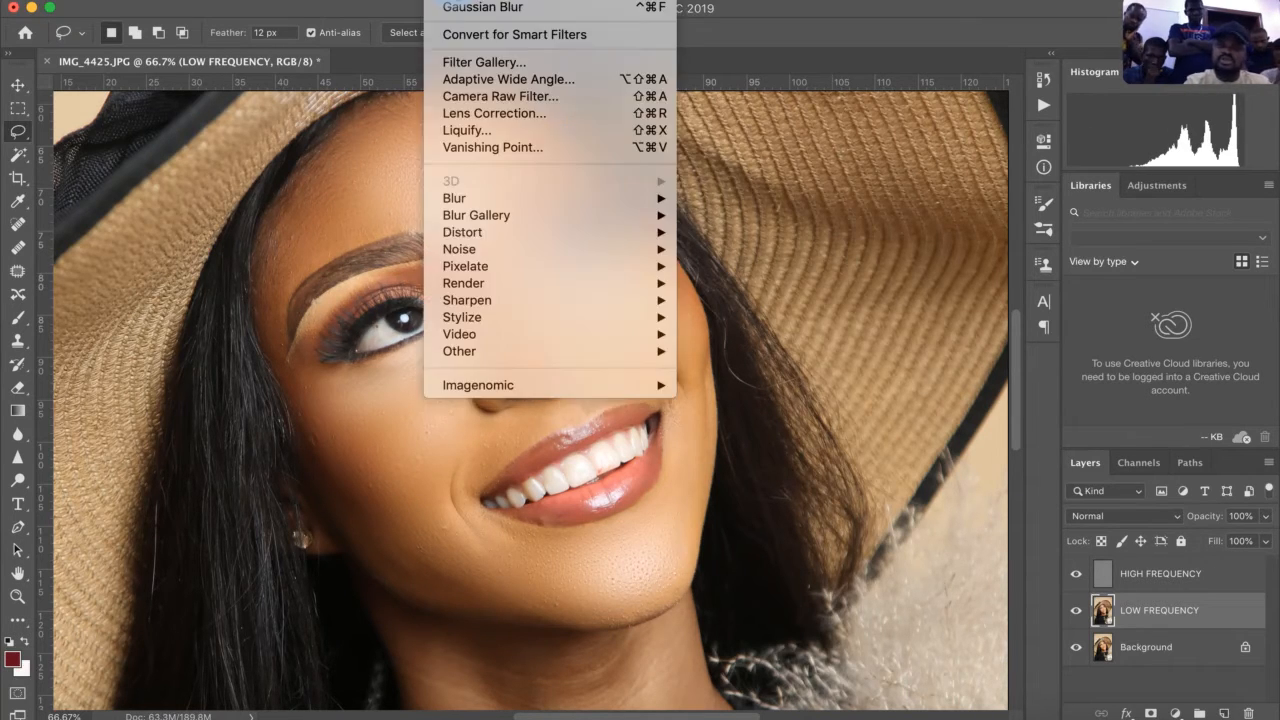
pyautogui.moveTo(600, 198)
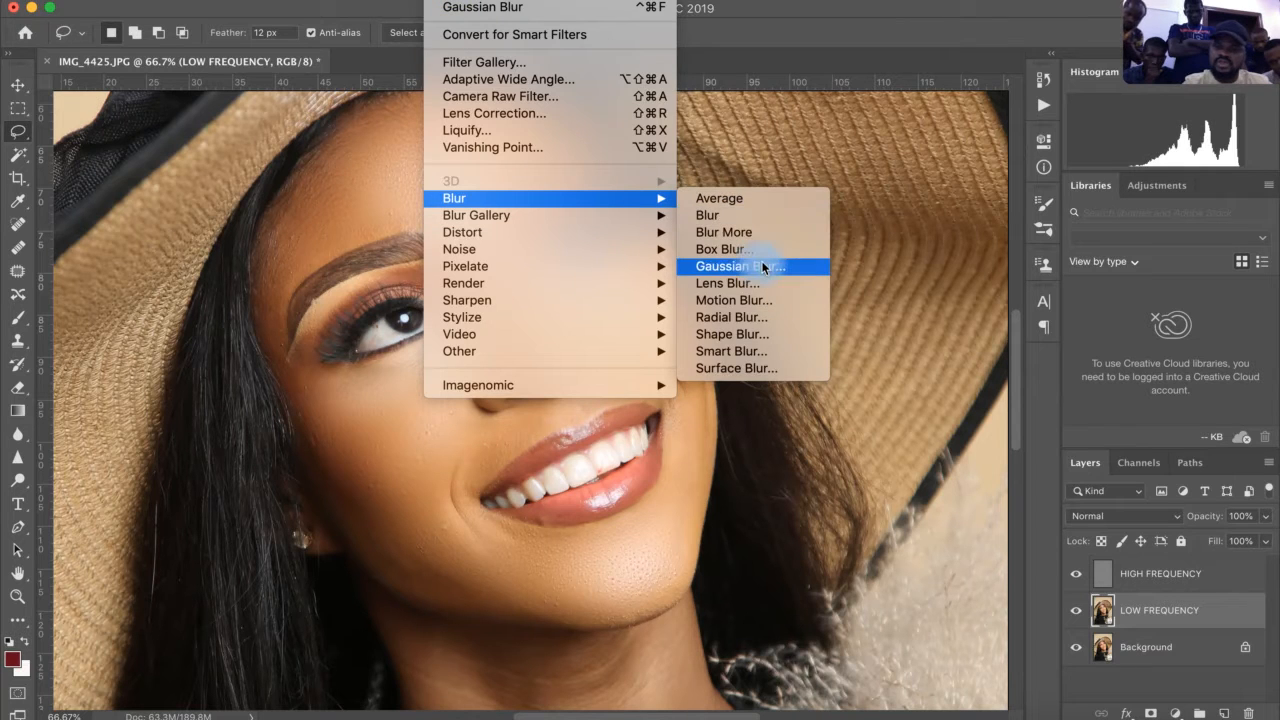
pyautogui.click(764, 267)
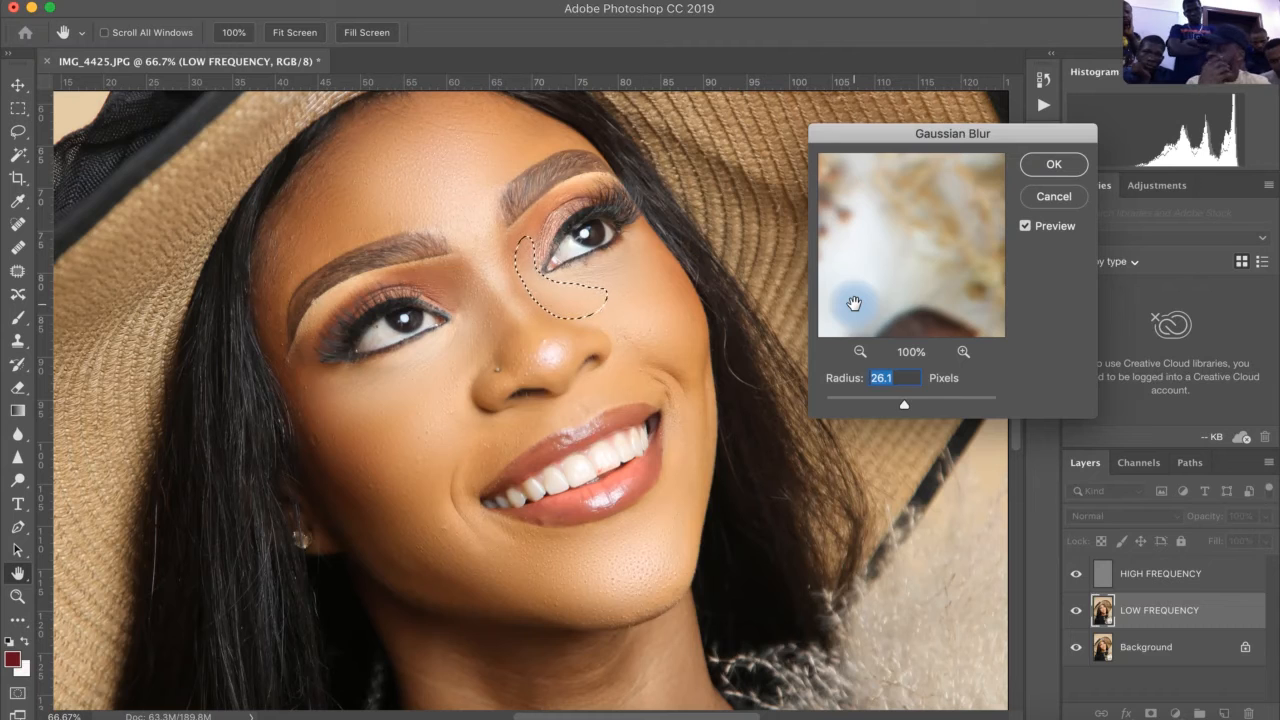
pyautogui.click(1057, 166)
pyautogui.hotkey('ctrl', 'd')
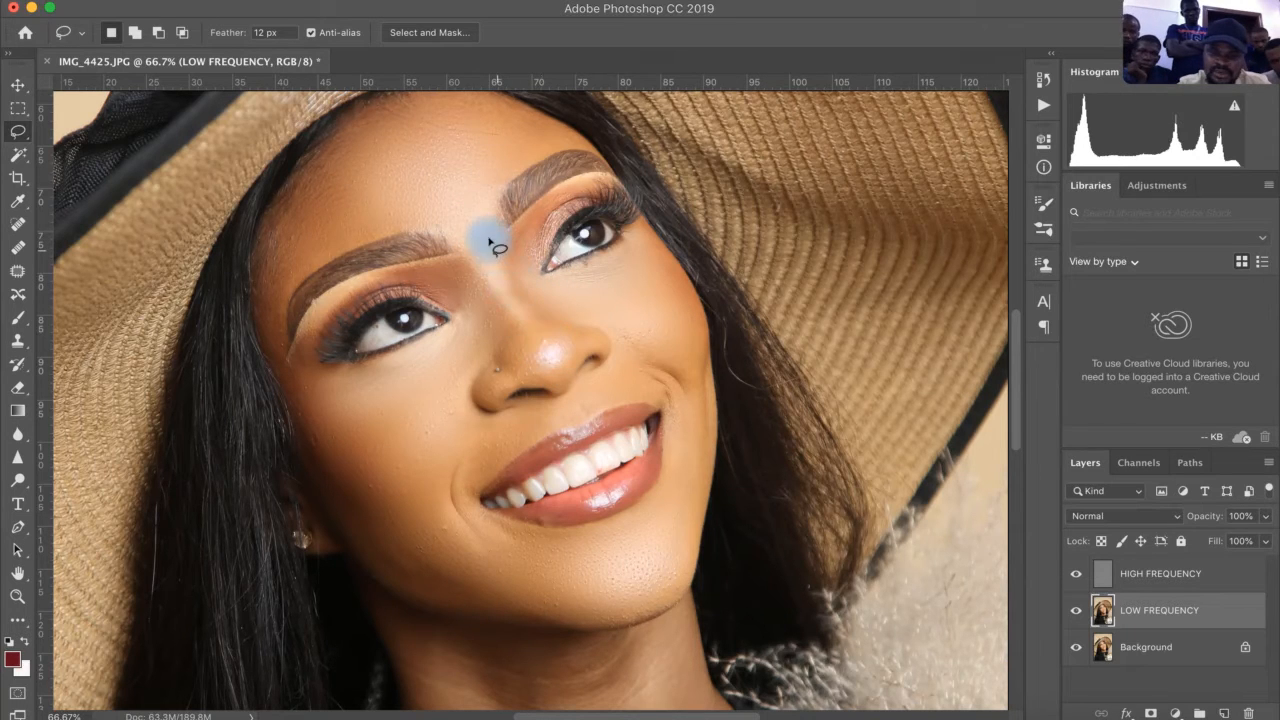
# Outline a narrow strip along the nose bridge from between the eyebrows to the tip with the feathered Lasso.
pyautogui.moveTo(487, 239)
pyautogui.mouseDown()
pyautogui.moveTo(466, 216)
pyautogui.moveTo(464, 242)
pyautogui.moveTo(554, 377)
pyautogui.moveTo(558, 350)
pyautogui.moveTo(517, 291)
pyautogui.mouseUp()
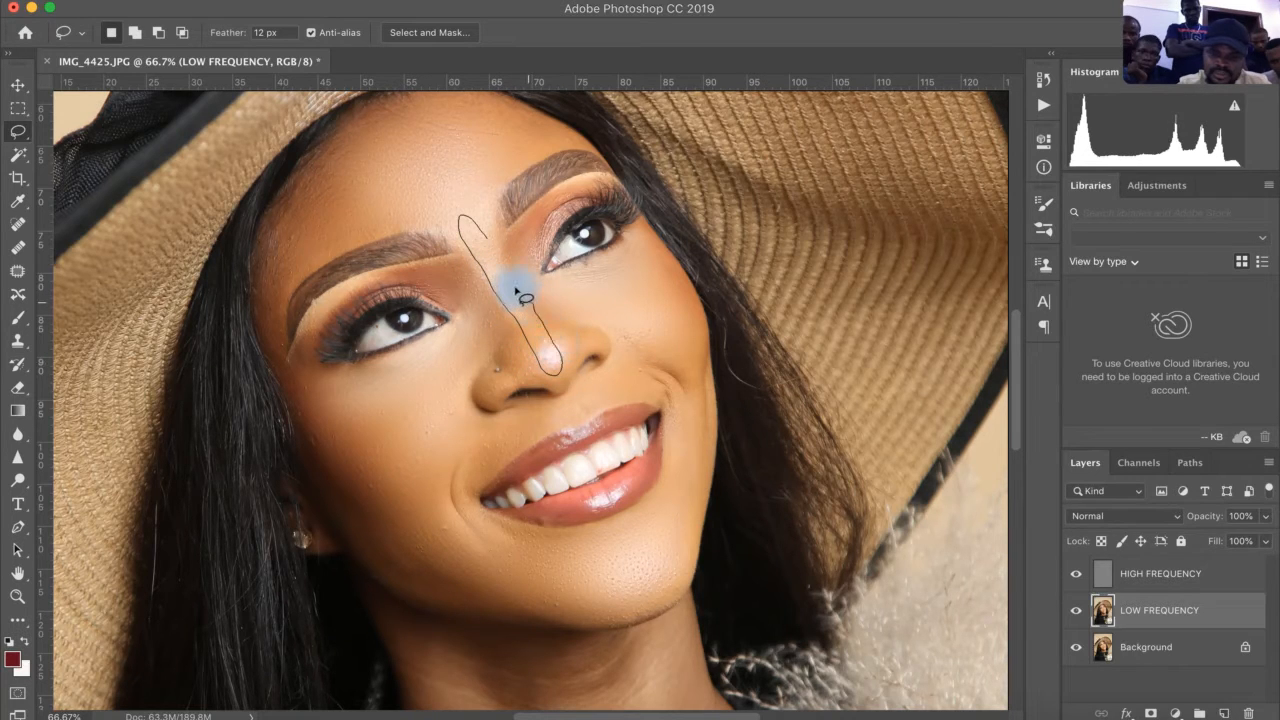
pyautogui.moveTo(488, 236); pyautogui.dragTo(489, 238)
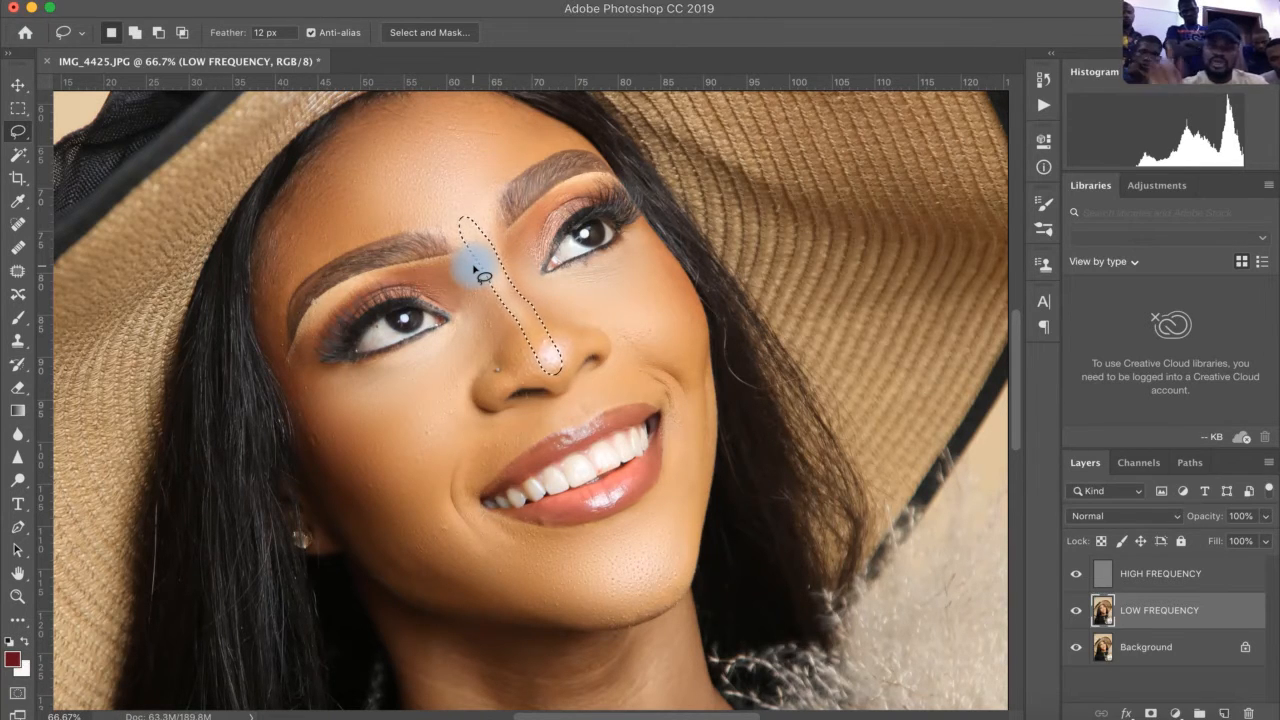
# Apply Gaussian Blur with a 41.6-pixel radius to the selected nose bridge and deselect it.
pyautogui.click(452, 3)
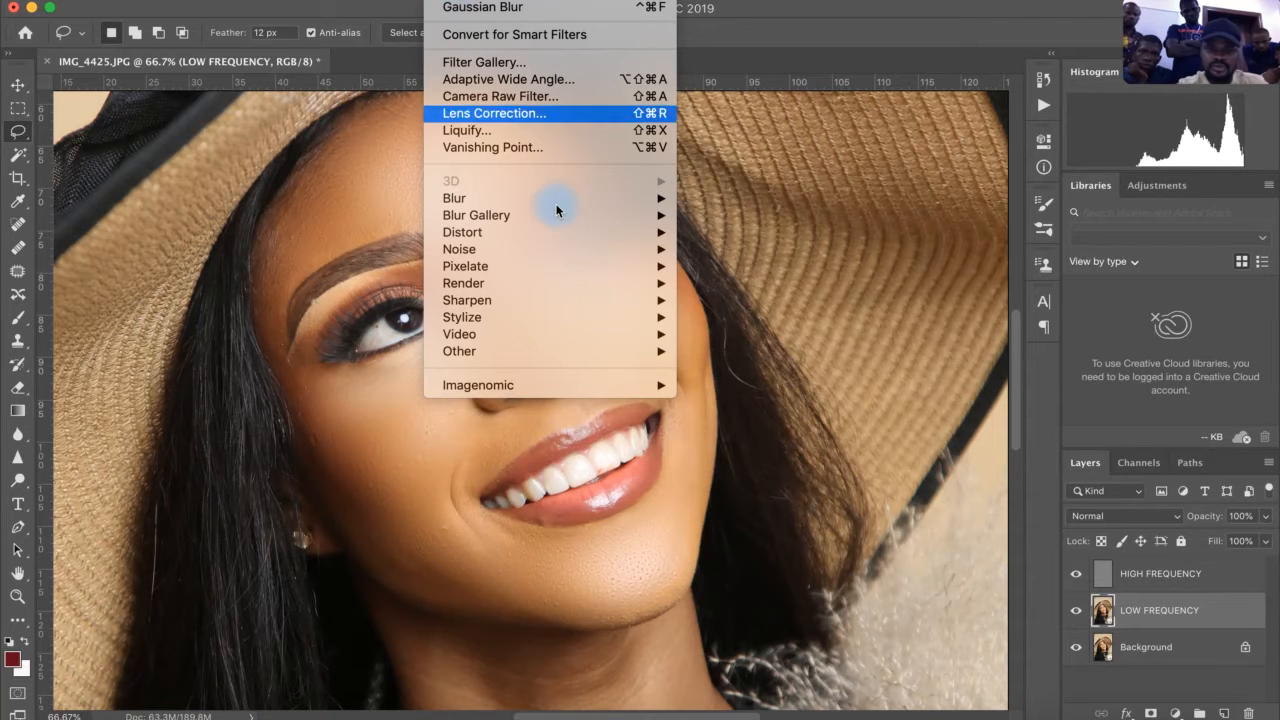
pyautogui.moveTo(608, 198)
pyautogui.click(780, 266)
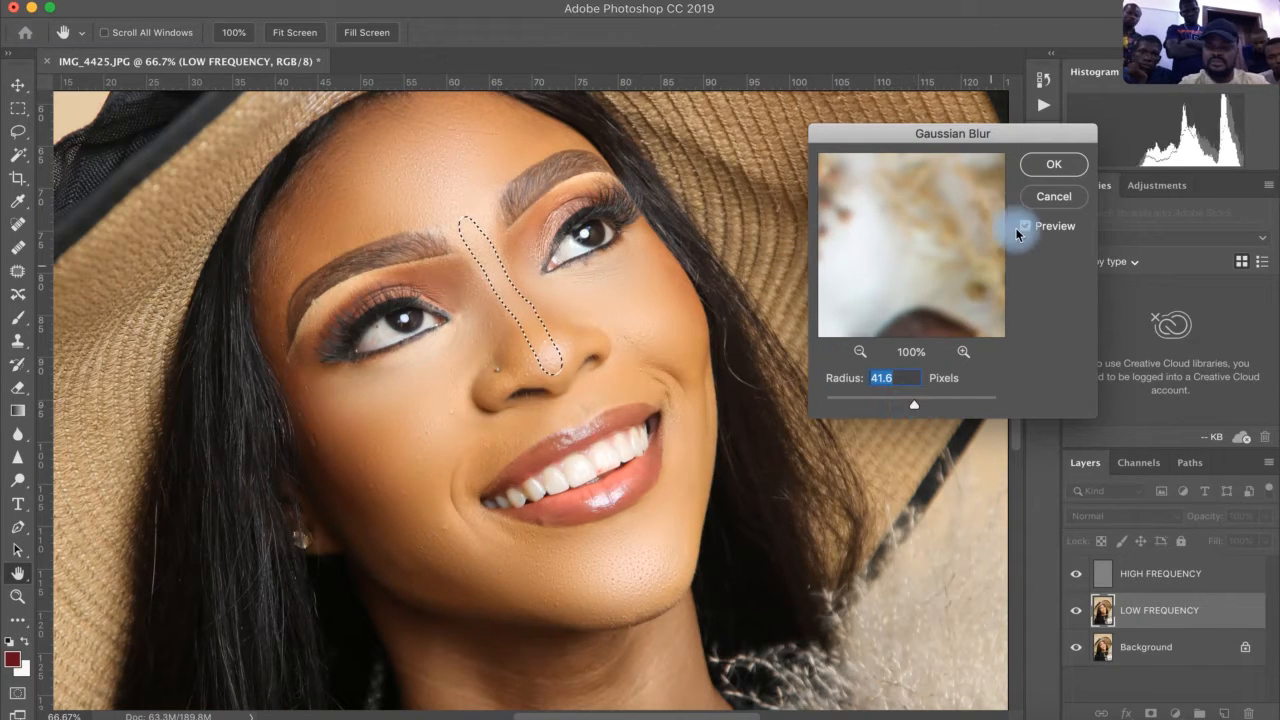
pyautogui.click(1060, 177)
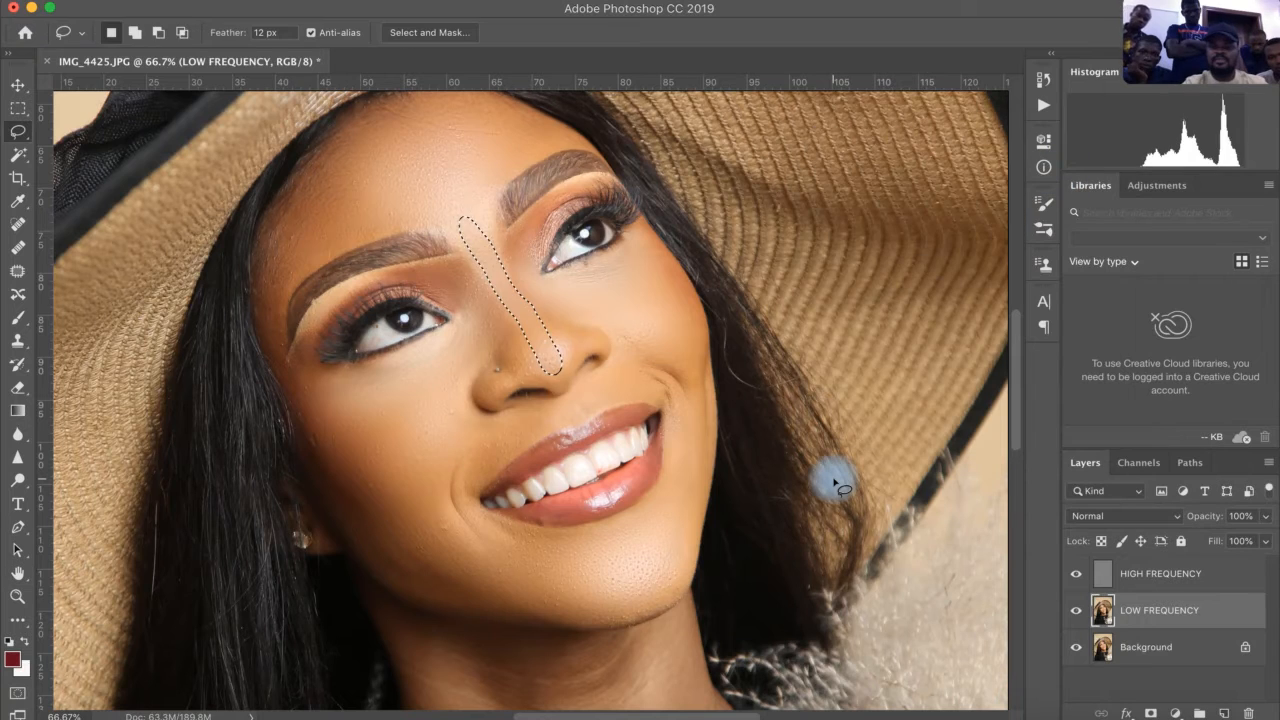
pyautogui.press('super+d')
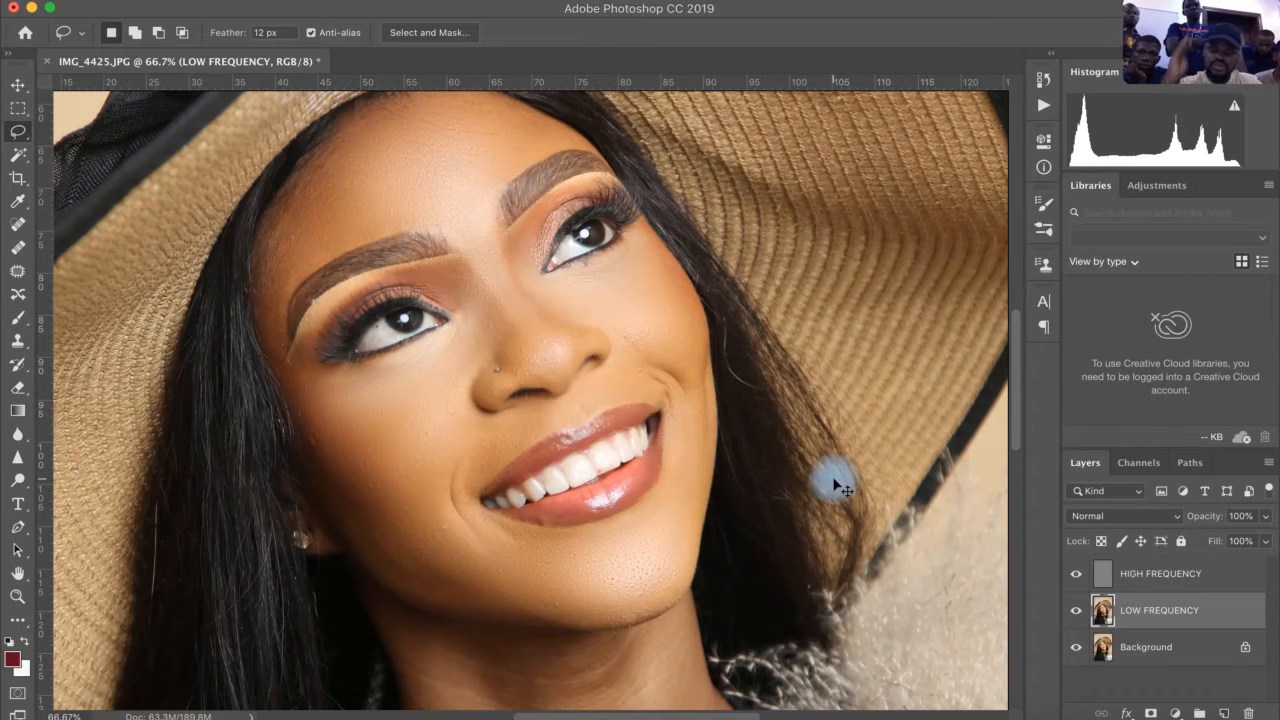
# Undo the deselection and the Gaussian Blur on the nose bridge.
pyautogui.press('super+z')
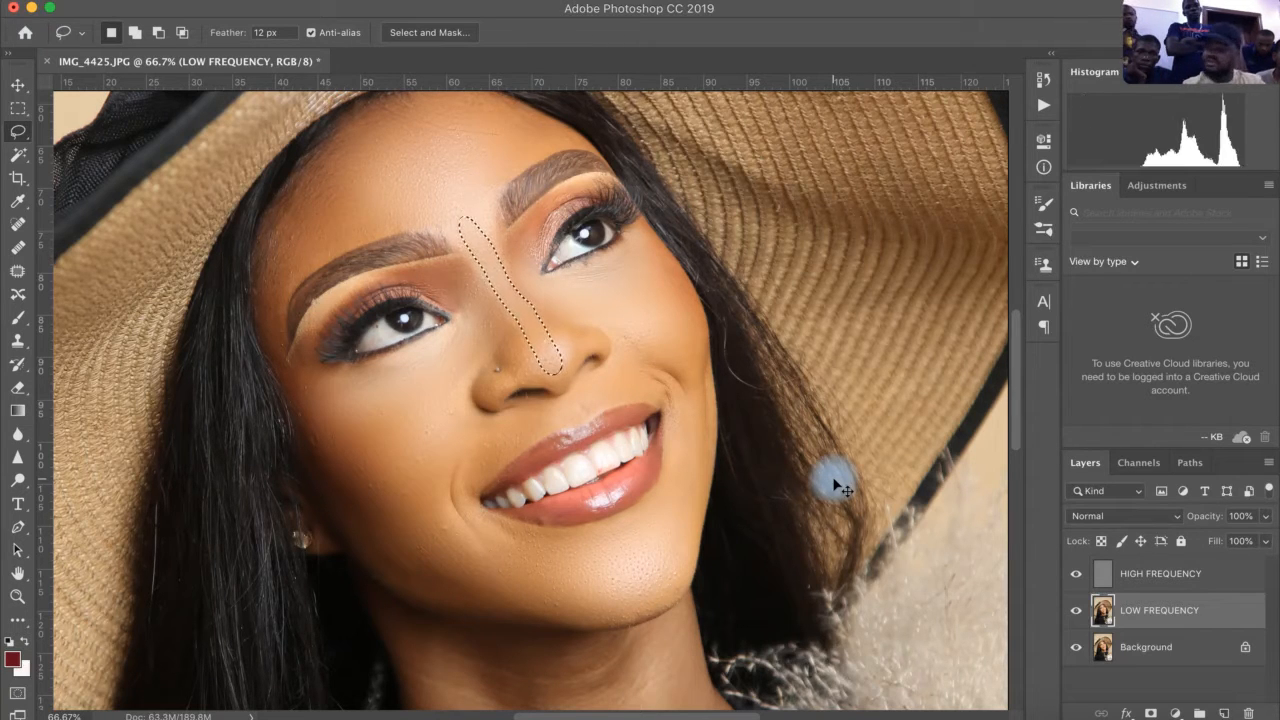
pyautogui.press('super+z')
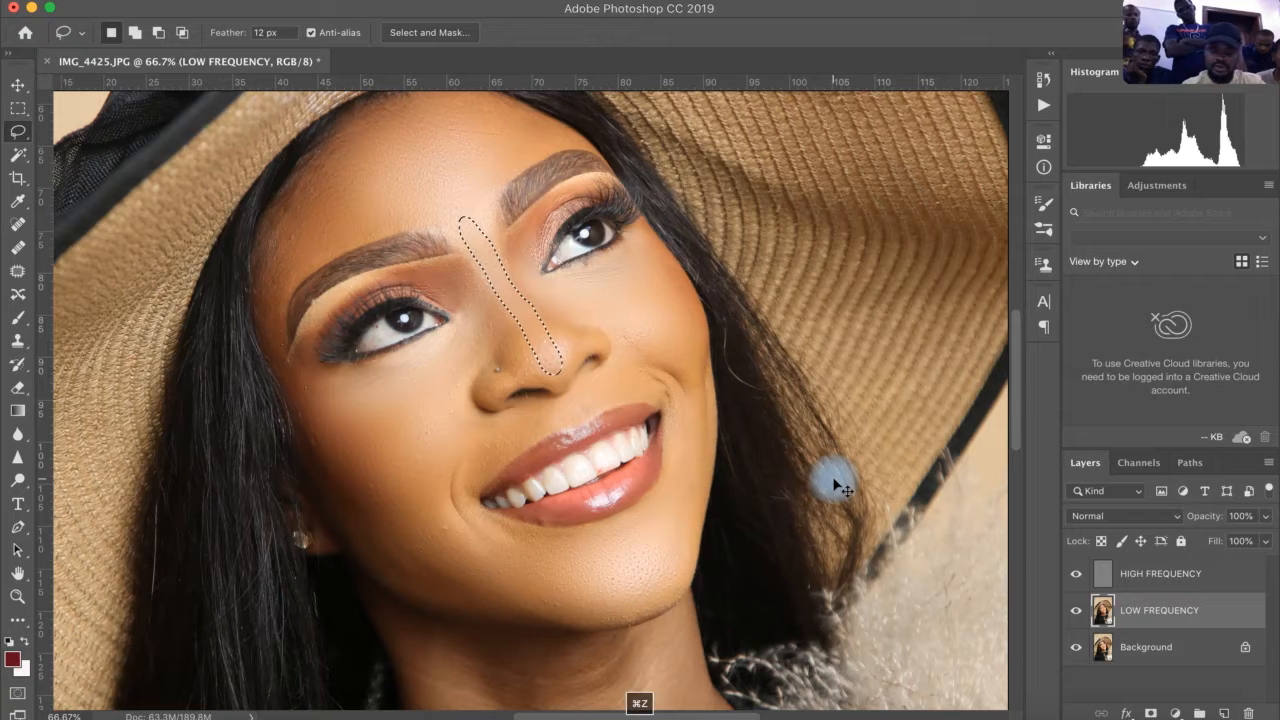
# Outline the skin between the nose and upper lip with the feathered Lasso, apply a 24.7-pixel Gaussian Blur and deselect.
pyautogui.click(830, 472)
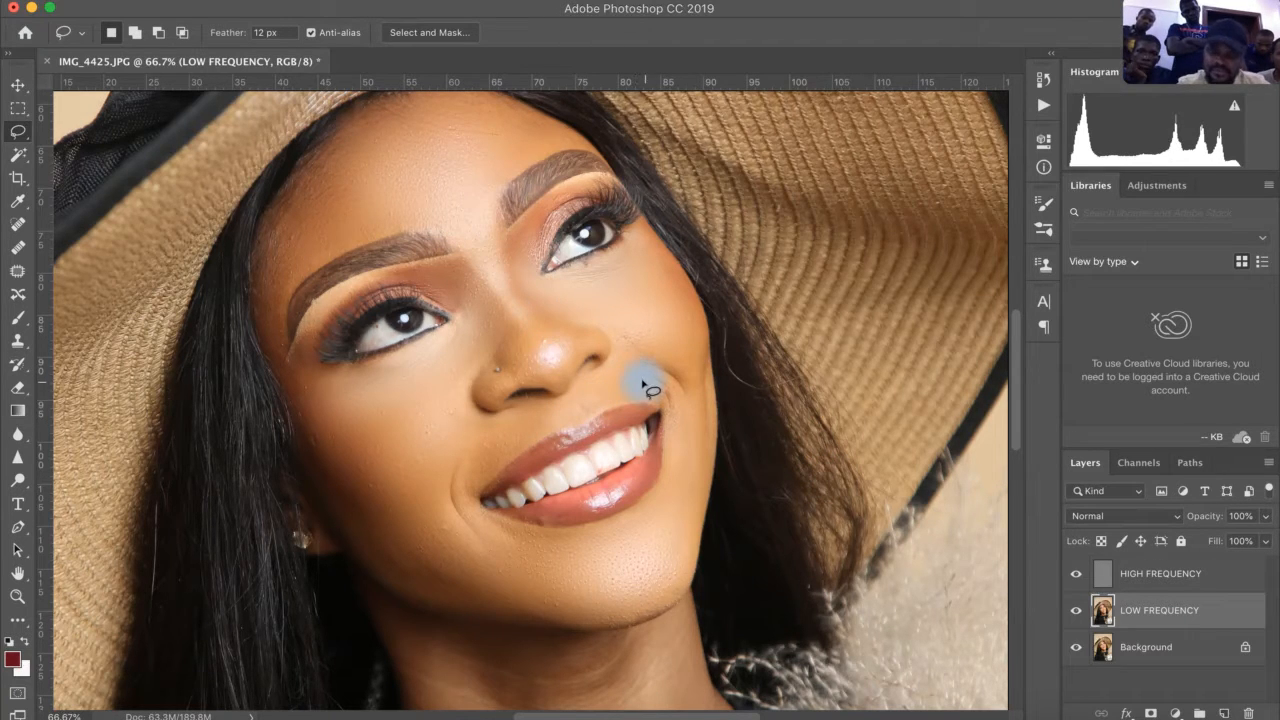
pyautogui.moveTo(630, 368)
pyautogui.mouseDown()
pyautogui.moveTo(597, 373)
pyautogui.moveTo(476, 452)
pyautogui.moveTo(485, 462)
pyautogui.moveTo(624, 400)
pyautogui.moveTo(632, 370)
pyautogui.mouseUp()
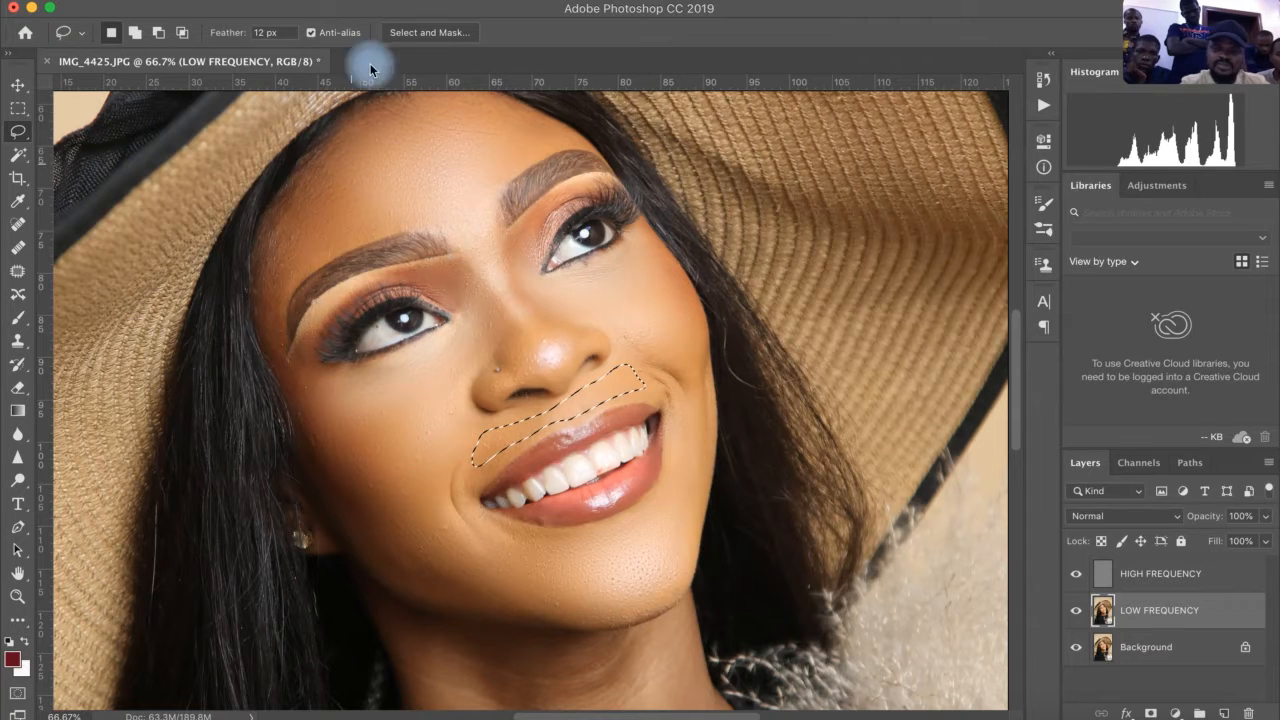
pyautogui.click(445, 8)
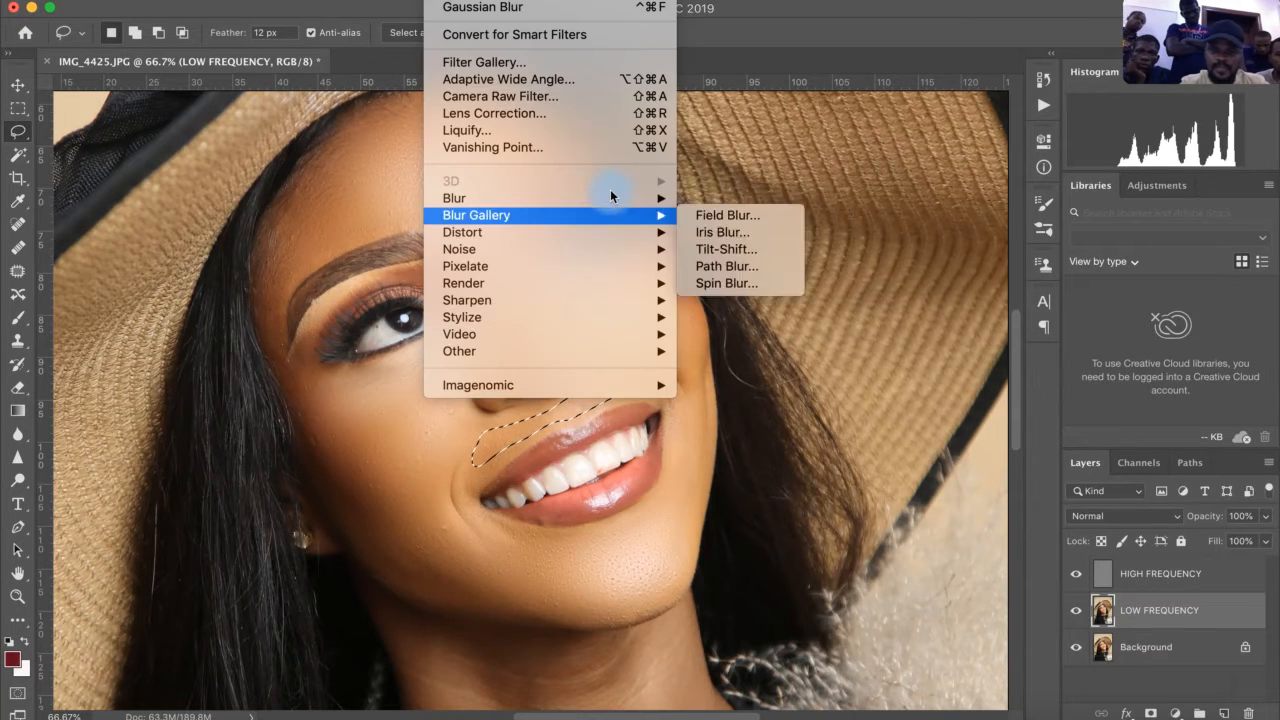
pyautogui.moveTo(616, 197)
pyautogui.click(757, 262)
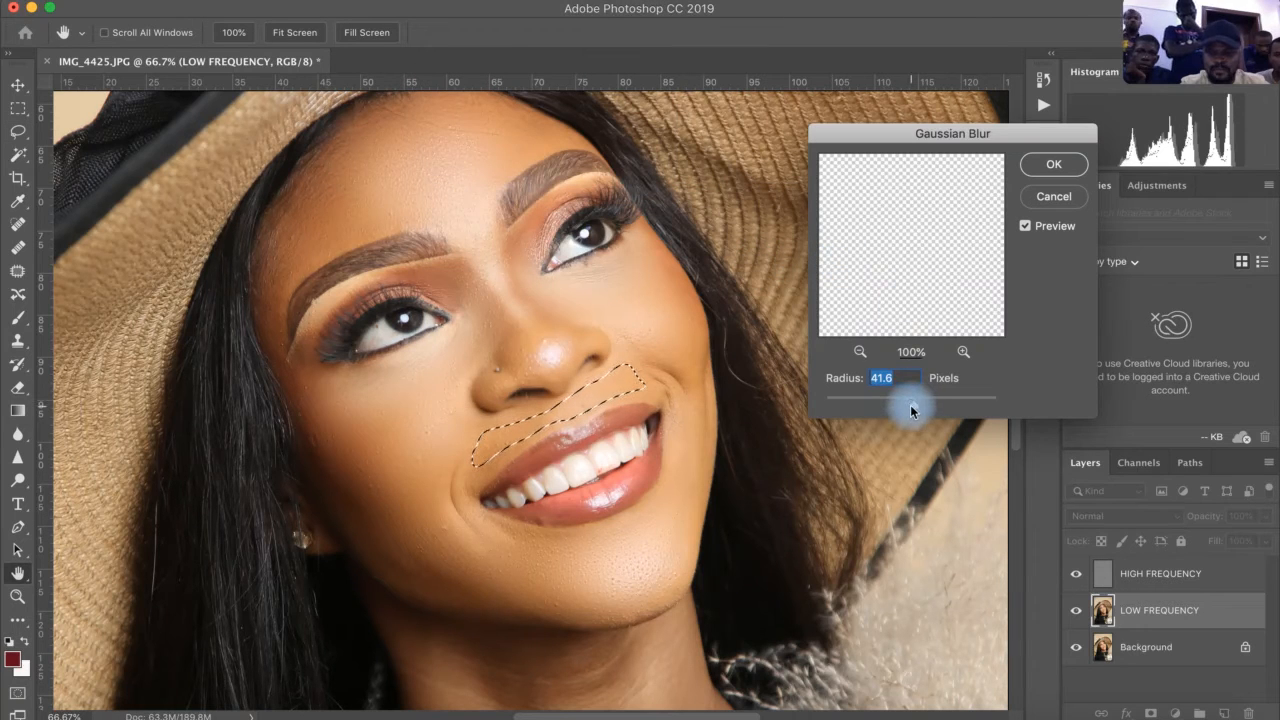
pyautogui.moveTo(902, 406); pyautogui.dragTo(903, 404)
pyautogui.click(1054, 164)
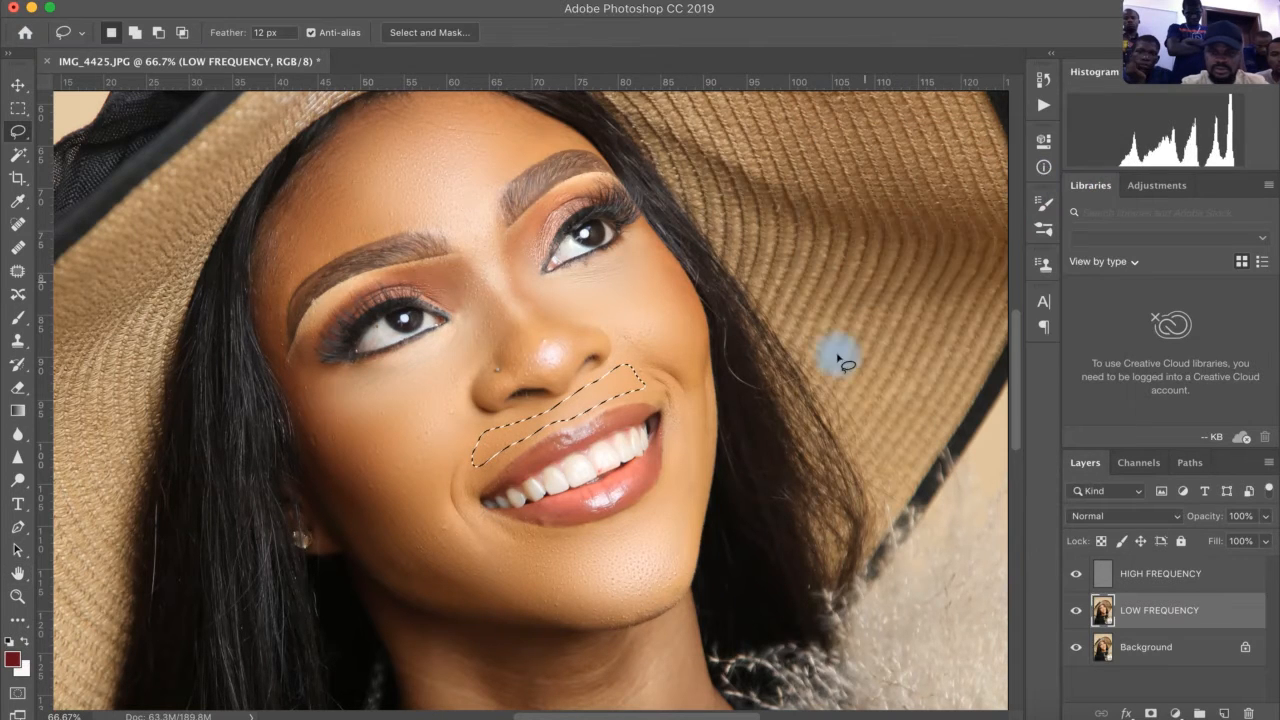
pyautogui.click(742, 394)
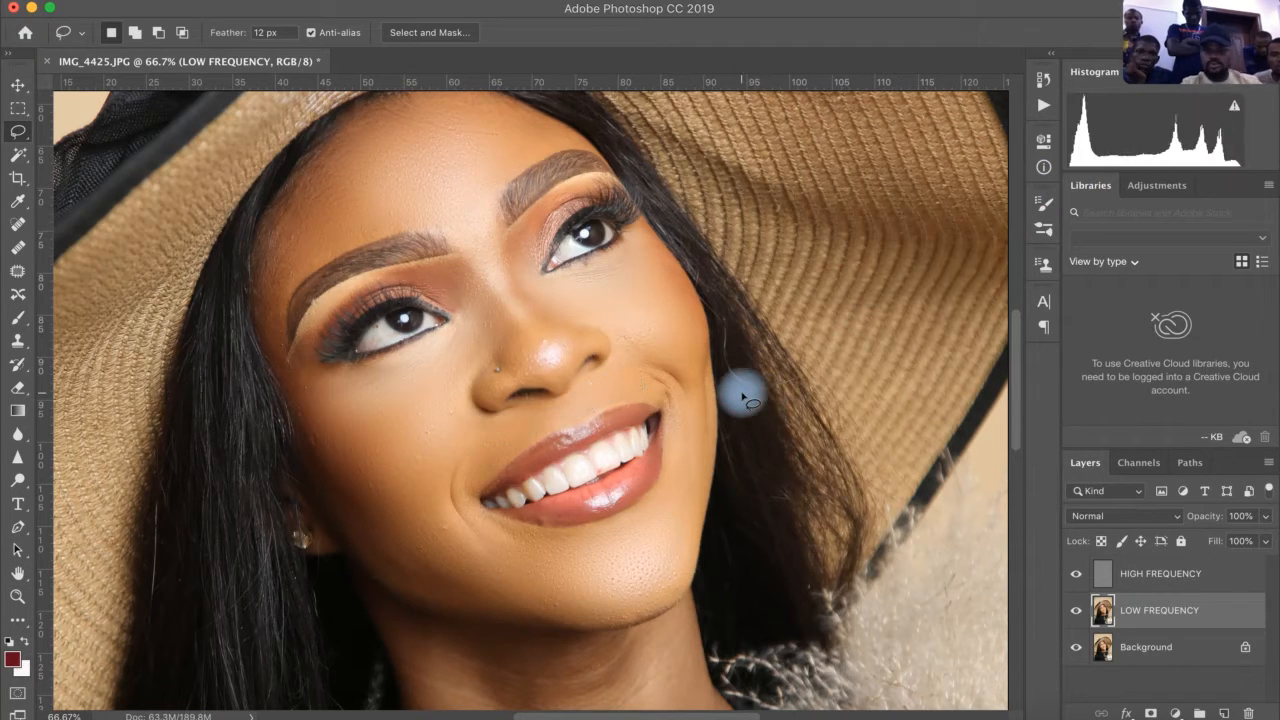
# Outline the shaded jaw area below the cheek with the feathered Lasso, apply a 36.0-pixel Gaussian Blur and deselect.
pyautogui.press('super+minus')
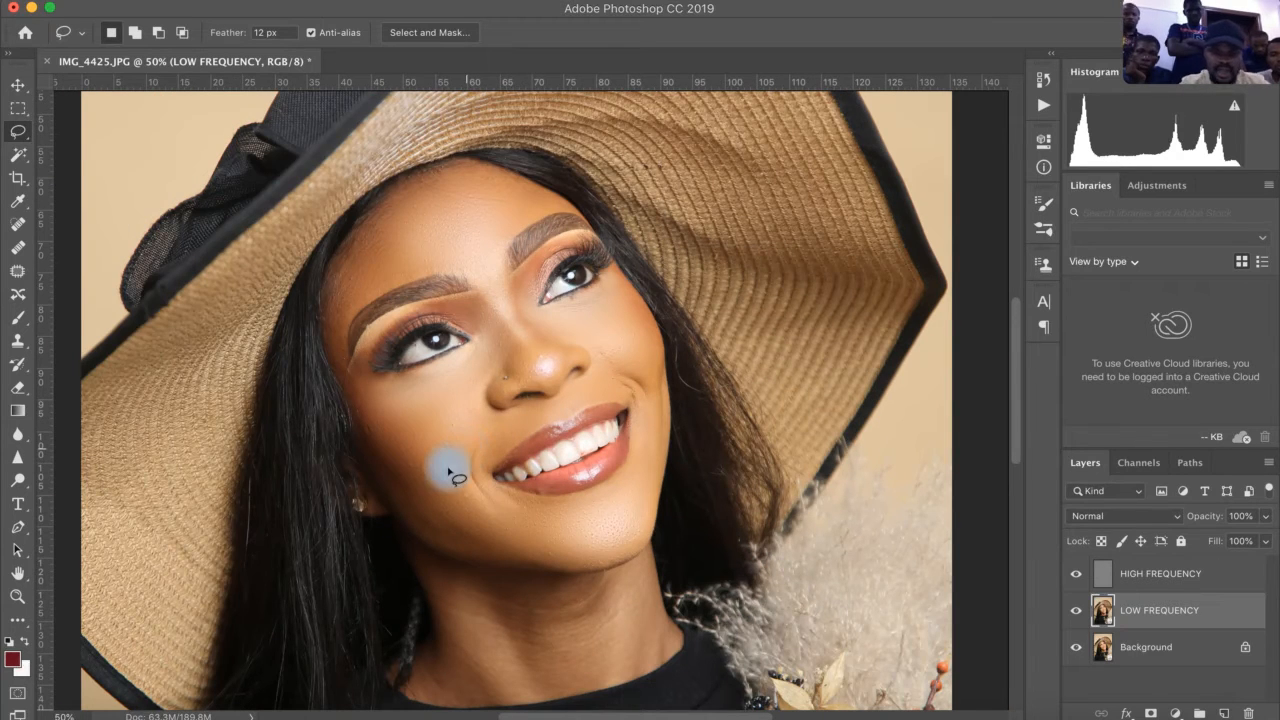
pyautogui.moveTo(437, 478)
pyautogui.mouseDown()
pyautogui.moveTo(386, 464)
pyautogui.moveTo(426, 535)
pyautogui.moveTo(542, 562)
pyautogui.moveTo(438, 486)
pyautogui.mouseUp()
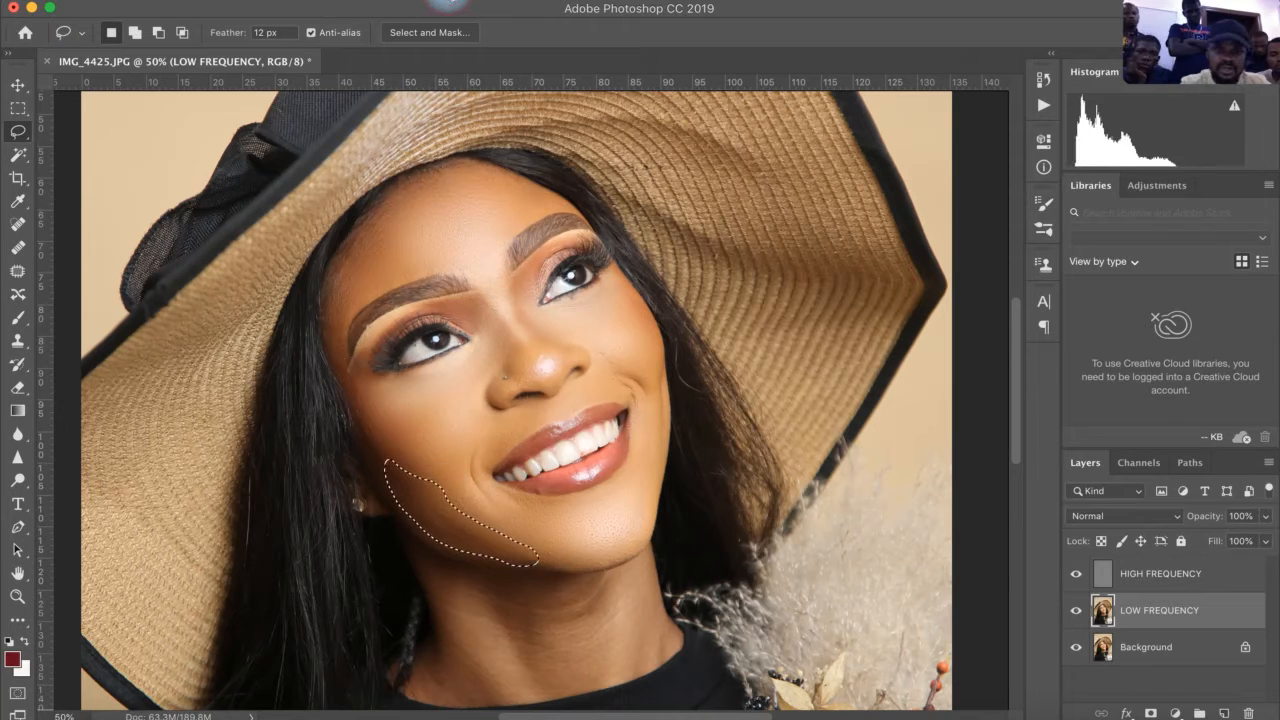
pyautogui.click(447, 3)
pyautogui.moveTo(600, 198)
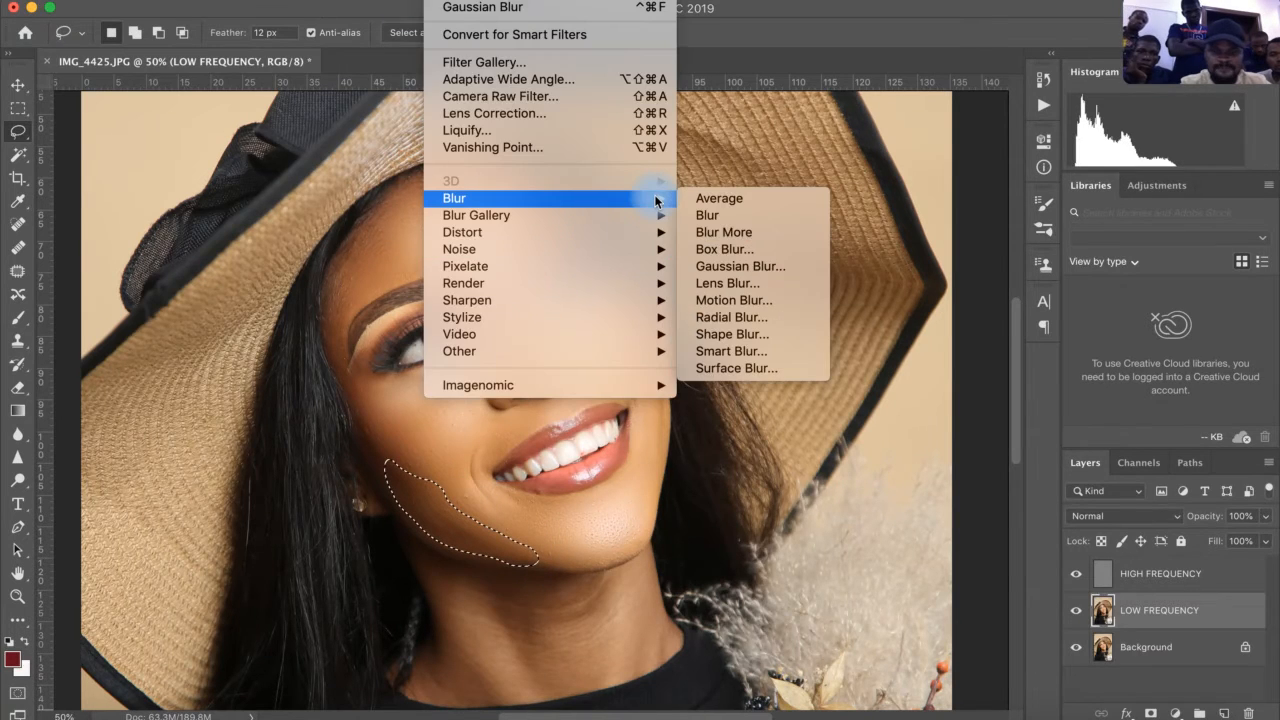
pyautogui.click(784, 268)
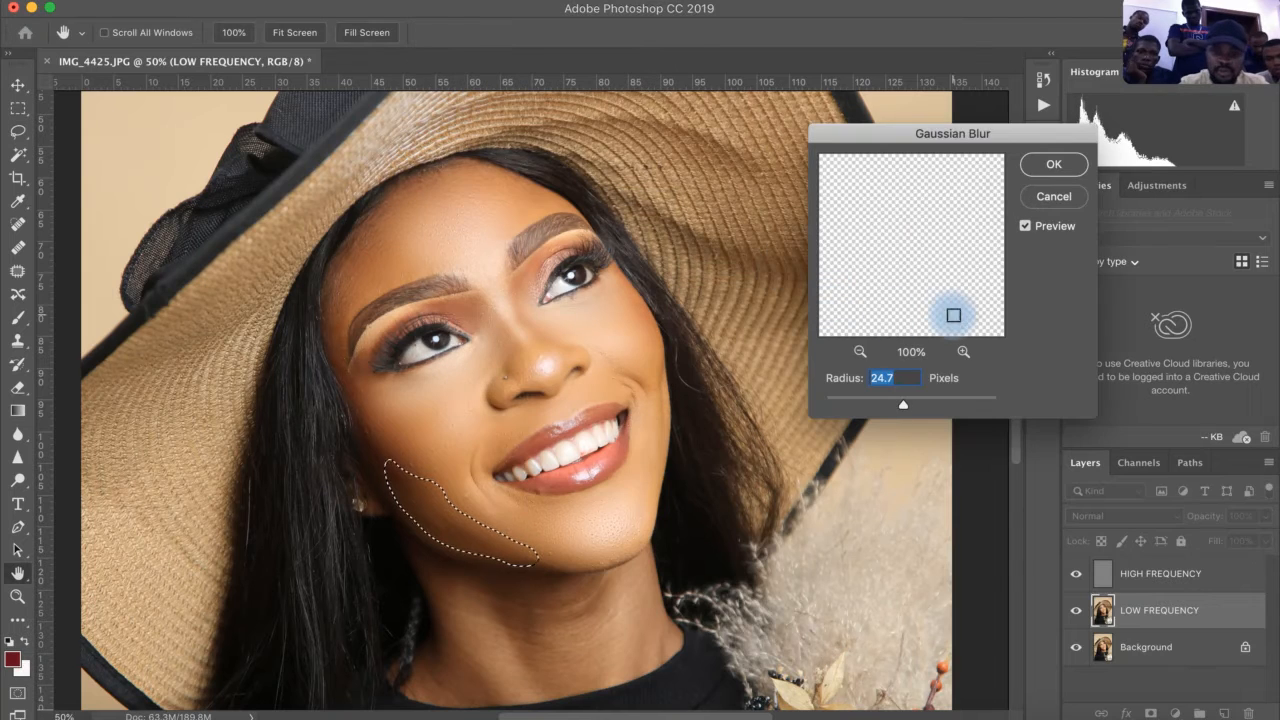
pyautogui.click(911, 406)
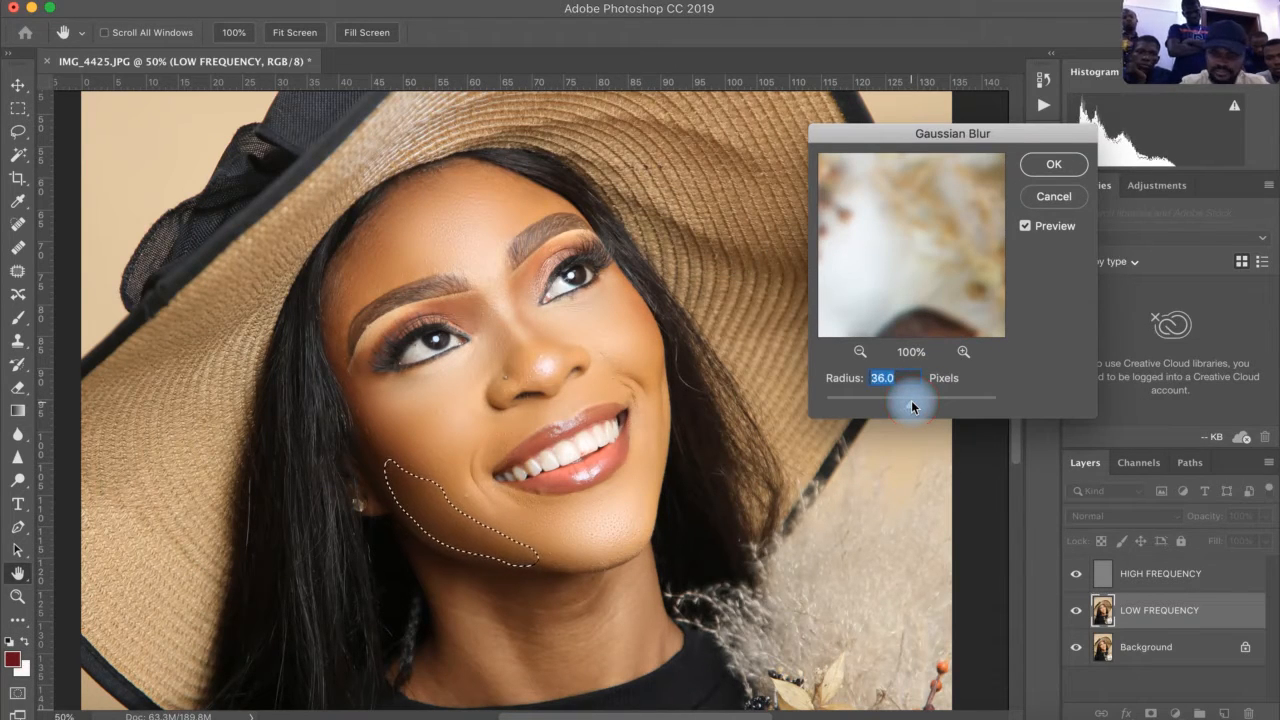
pyautogui.press('Return')
pyautogui.press('super+d')
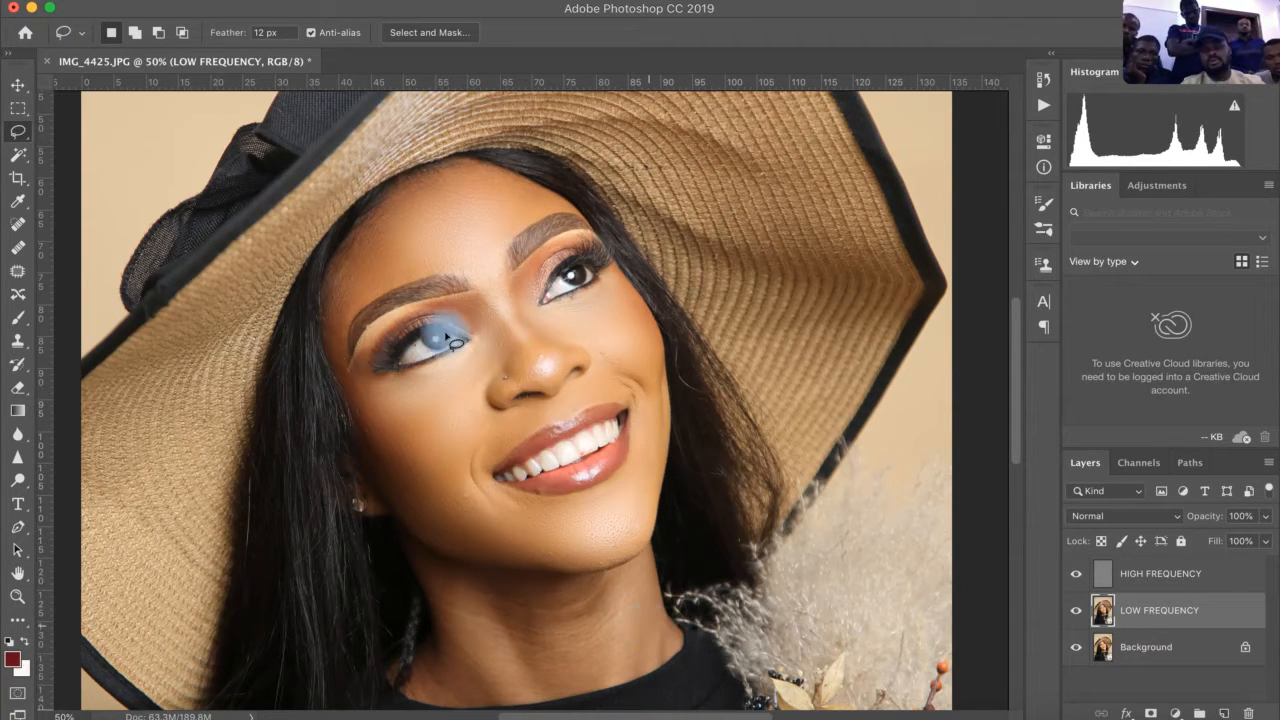
# Outline a curved strip of forehead skin along the hairline, from the temple across to above the opposite eyebrow, with the feathered Lasso.
pyautogui.press('space')
pyautogui.moveTo(437, 240); pyautogui.dragTo(474, 346)
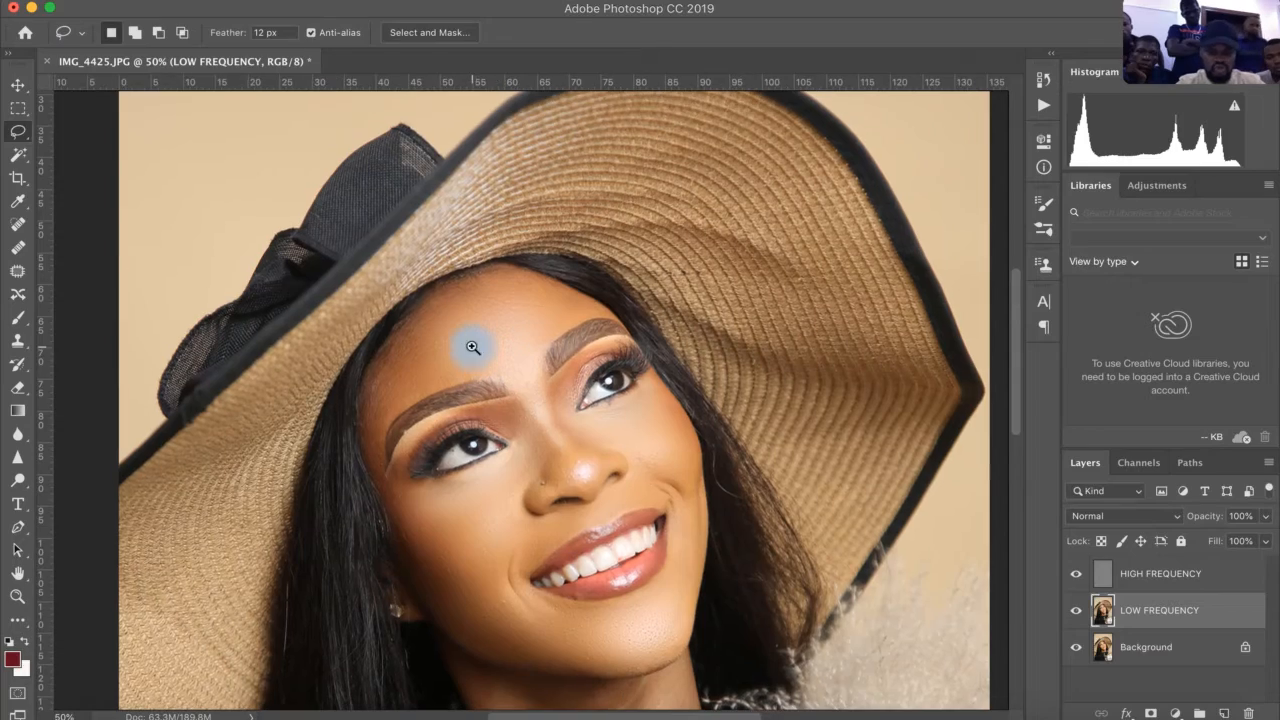
pyautogui.press('z')
pyautogui.moveTo(405, 287); pyautogui.dragTo(491, 294)
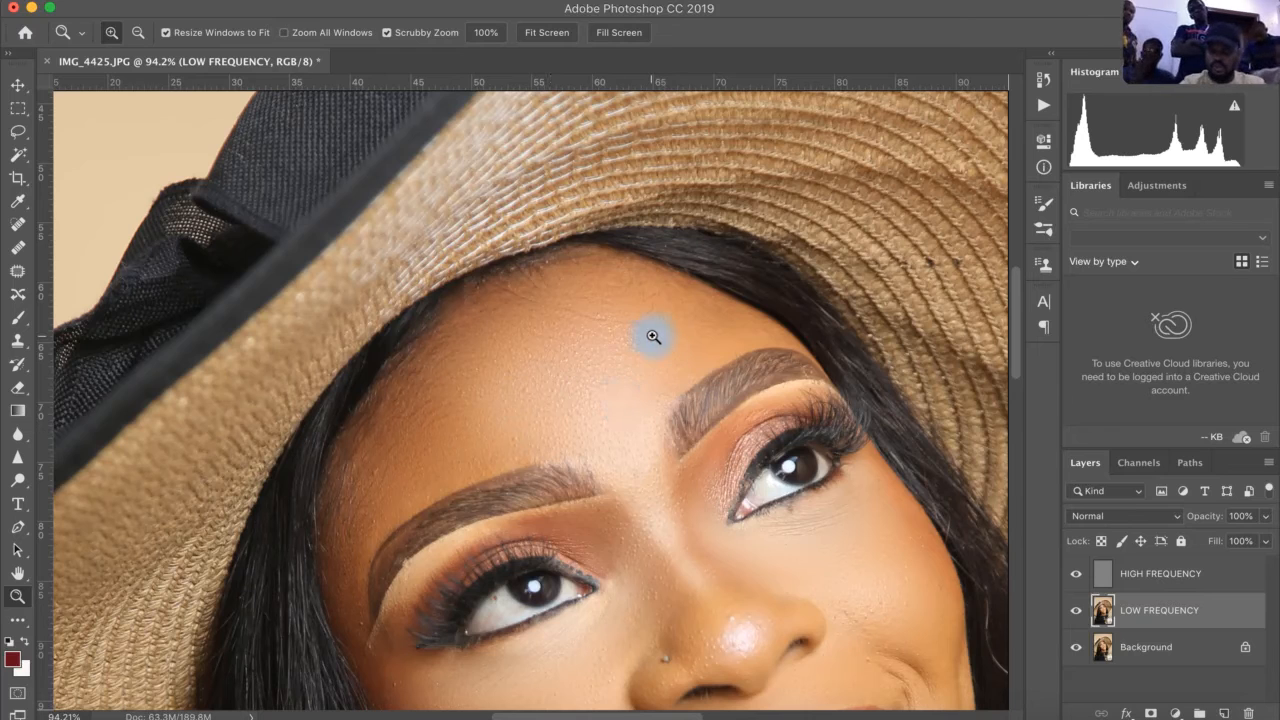
pyautogui.press('l')
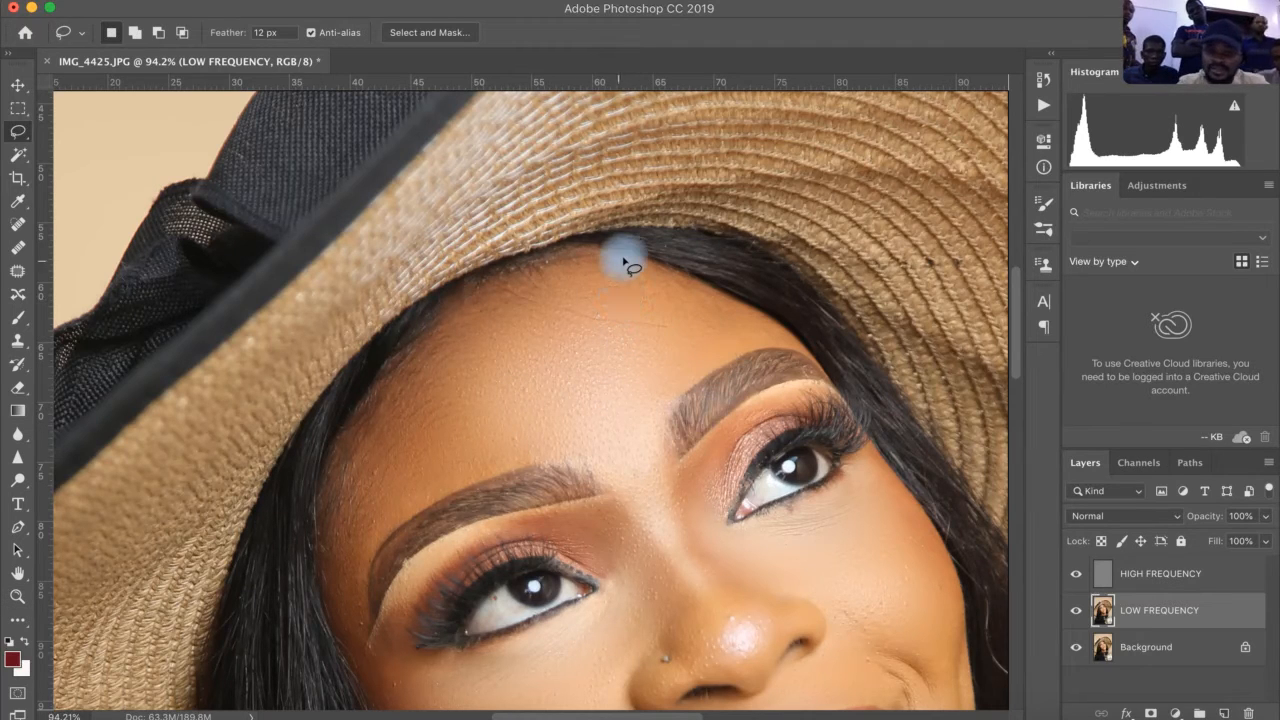
pyautogui.moveTo(624, 258)
pyautogui.mouseDown()
pyautogui.moveTo(514, 266)
pyautogui.moveTo(403, 326)
pyautogui.moveTo(334, 426)
pyautogui.moveTo(314, 551)
pyautogui.moveTo(340, 629)
pyautogui.moveTo(365, 463)
pyautogui.mouseUp()
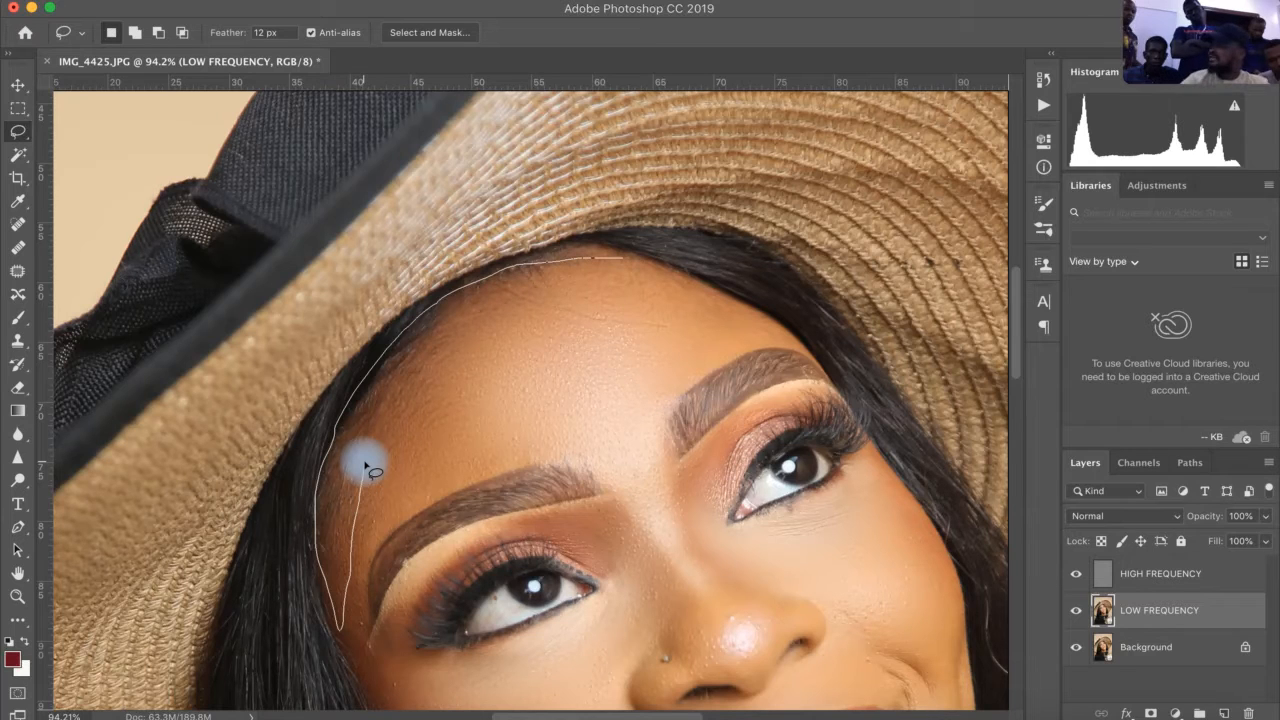
pyautogui.moveTo(365, 465)
pyautogui.mouseDown()
pyautogui.moveTo(391, 391)
pyautogui.moveTo(443, 334)
pyautogui.moveTo(503, 300)
pyautogui.moveTo(688, 305)
pyautogui.moveTo(751, 326)
pyautogui.moveTo(612, 258)
pyautogui.mouseUp()
# Apply Gaussian Blur with a 14.8-pixel radius to the selected hairline strip and deselect it.
pyautogui.click(470, 2)
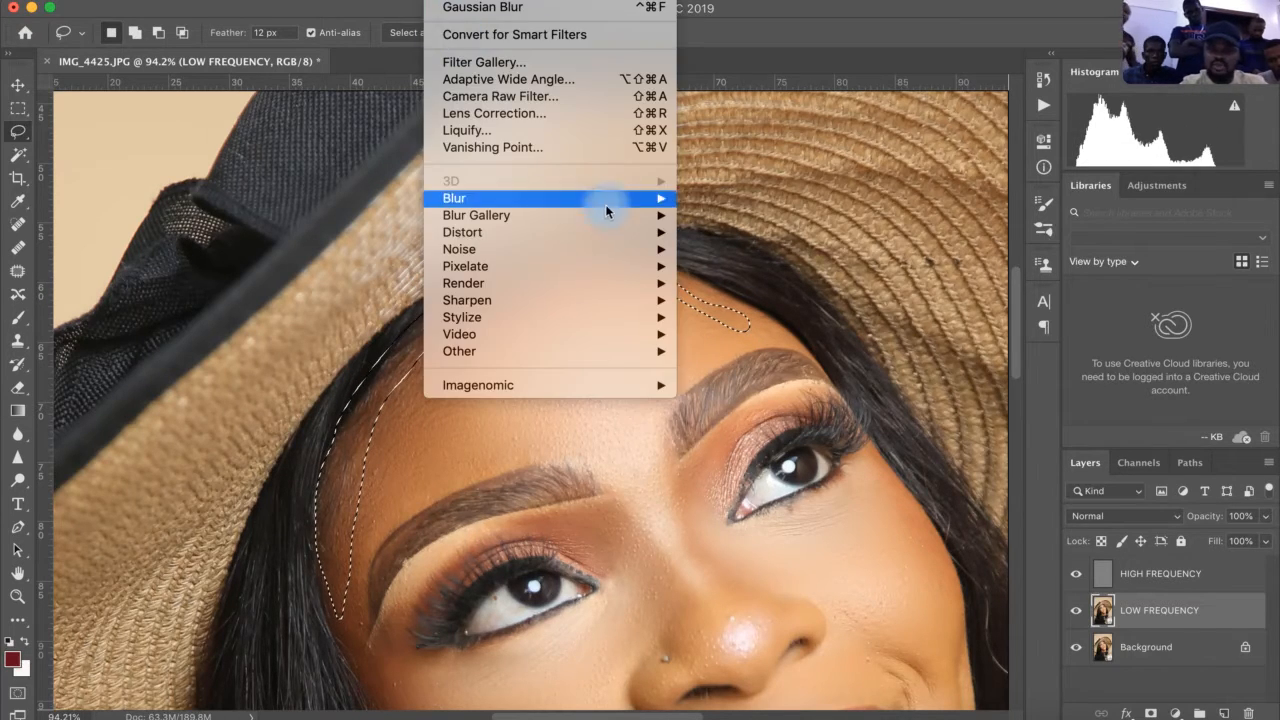
pyautogui.moveTo(622, 196)
pyautogui.click(788, 268)
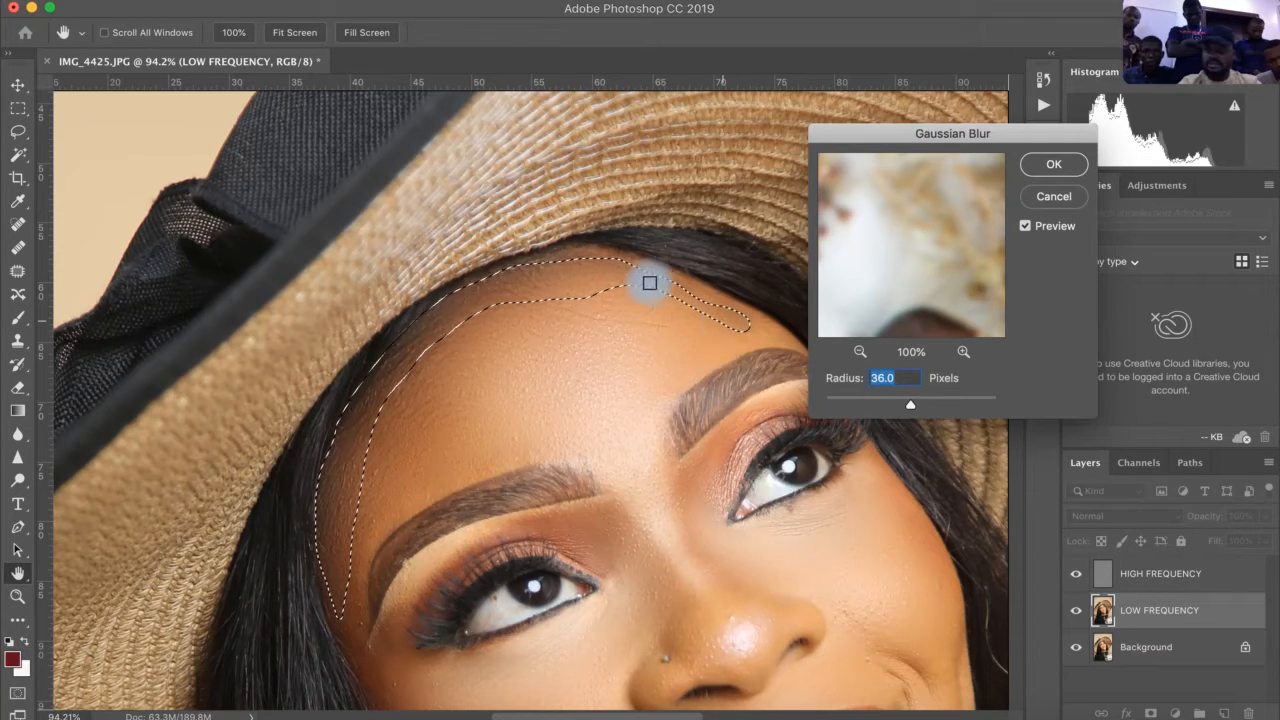
pyautogui.moveTo(908, 410); pyautogui.dragTo(899, 410)
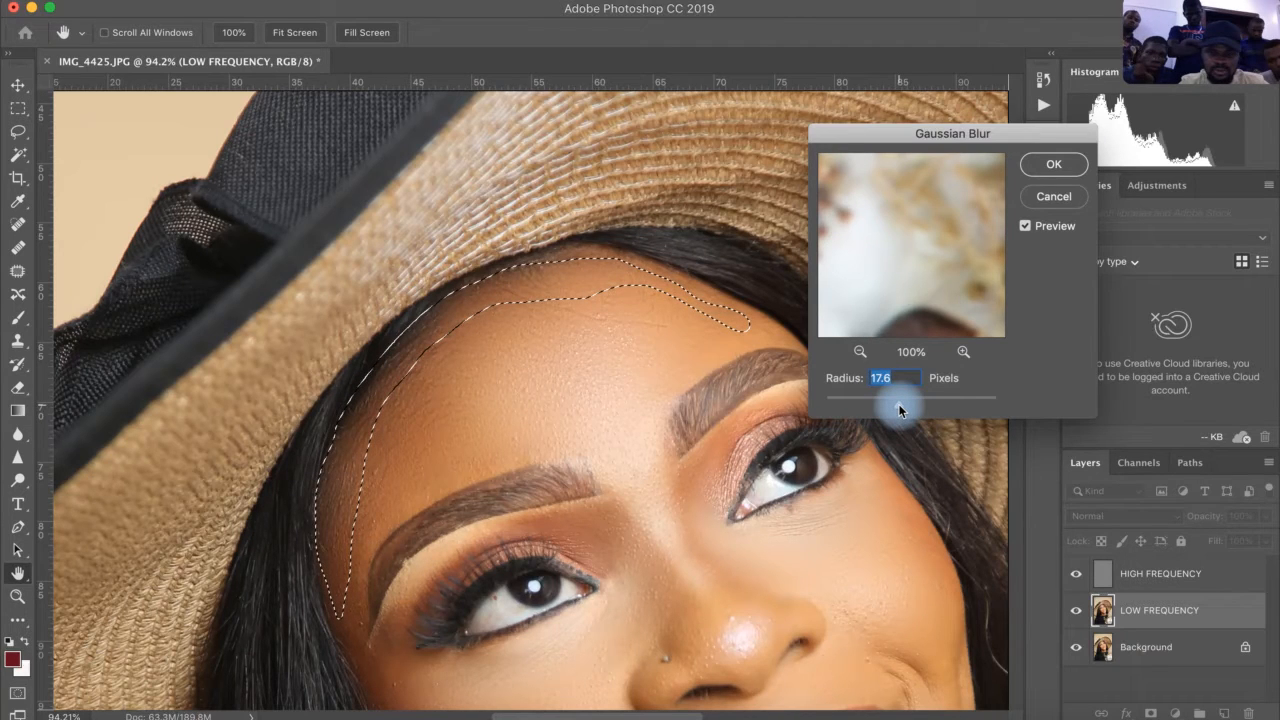
pyautogui.moveTo(899, 410); pyautogui.dragTo(898, 409)
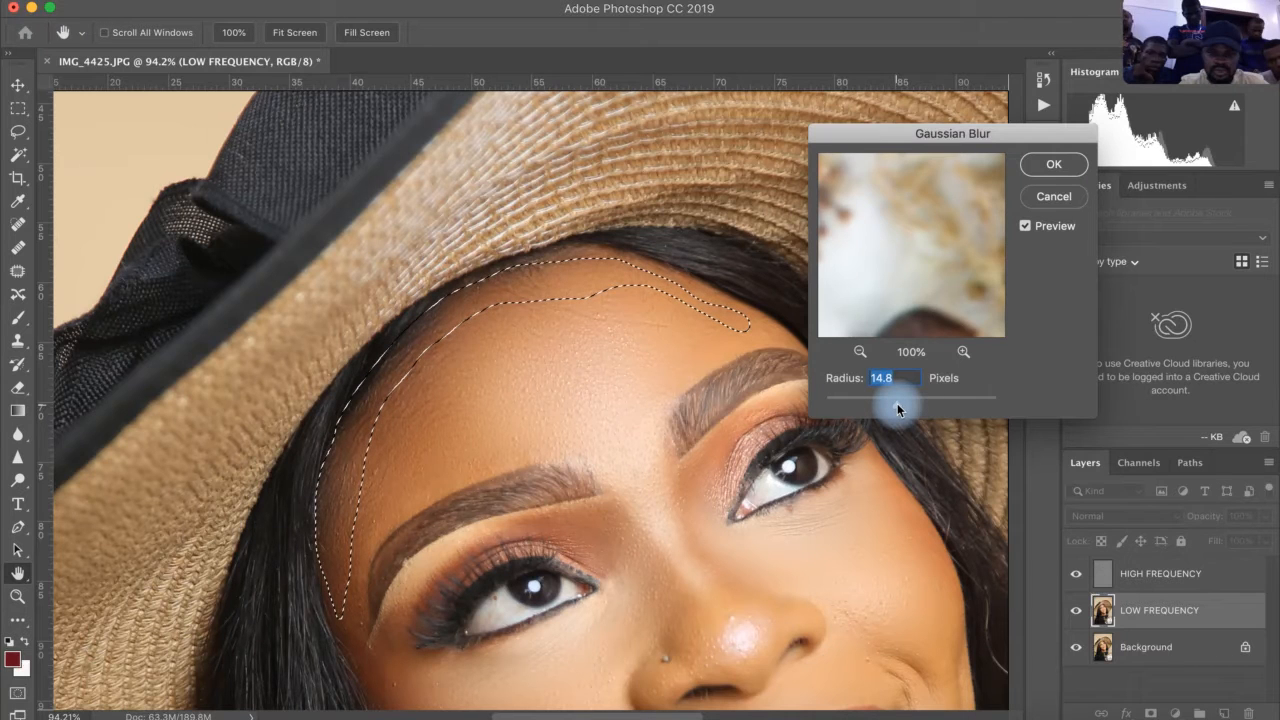
pyautogui.click(1058, 165)
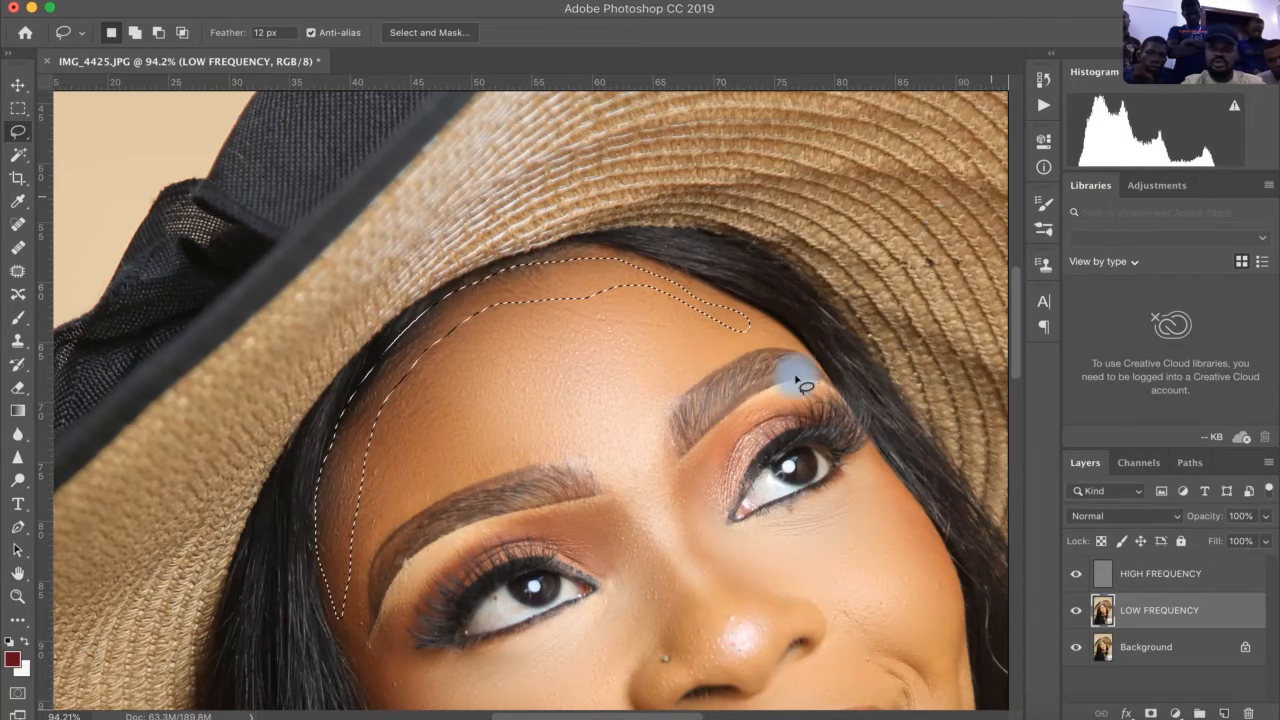
pyautogui.hotkey('ctrl', 'd')
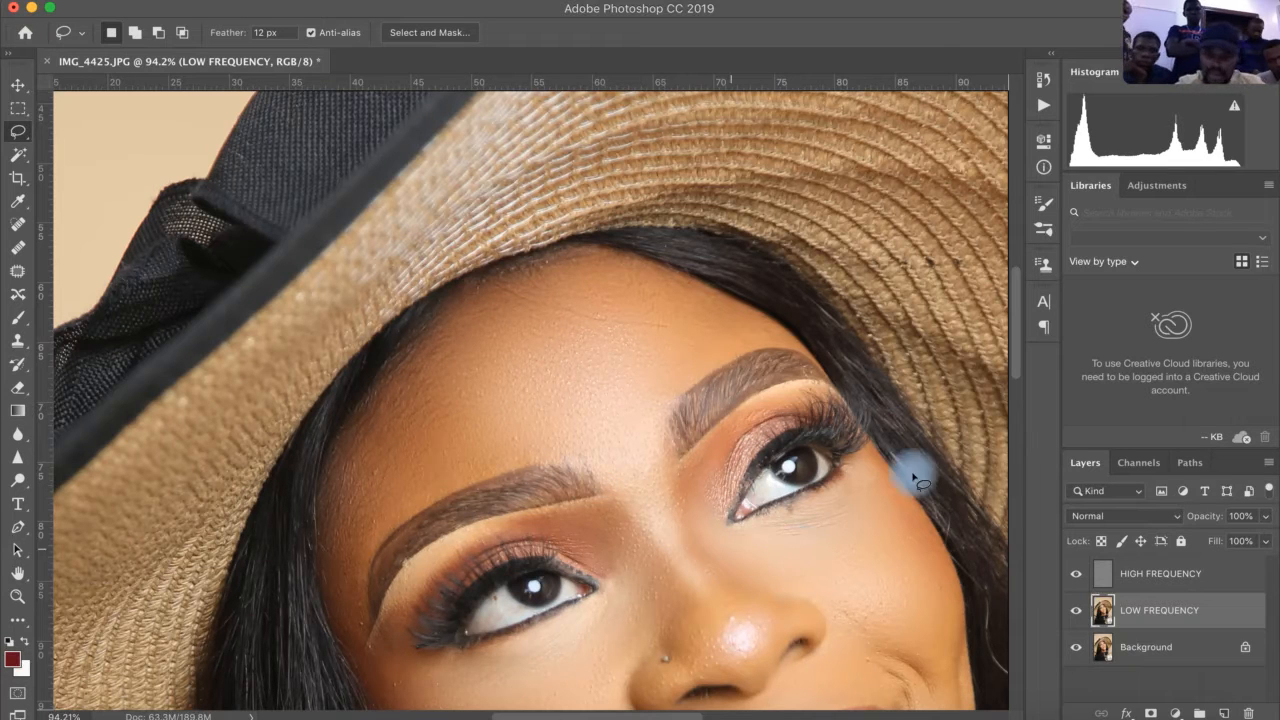
# Outline the skin beneath the outer end of the eyebrow near the temple with the feathered Lasso, apply a 14.8-pixel Gaussian Blur and deselect.
pyautogui.moveTo(1011, 361); pyautogui.dragTo(1010, 382)
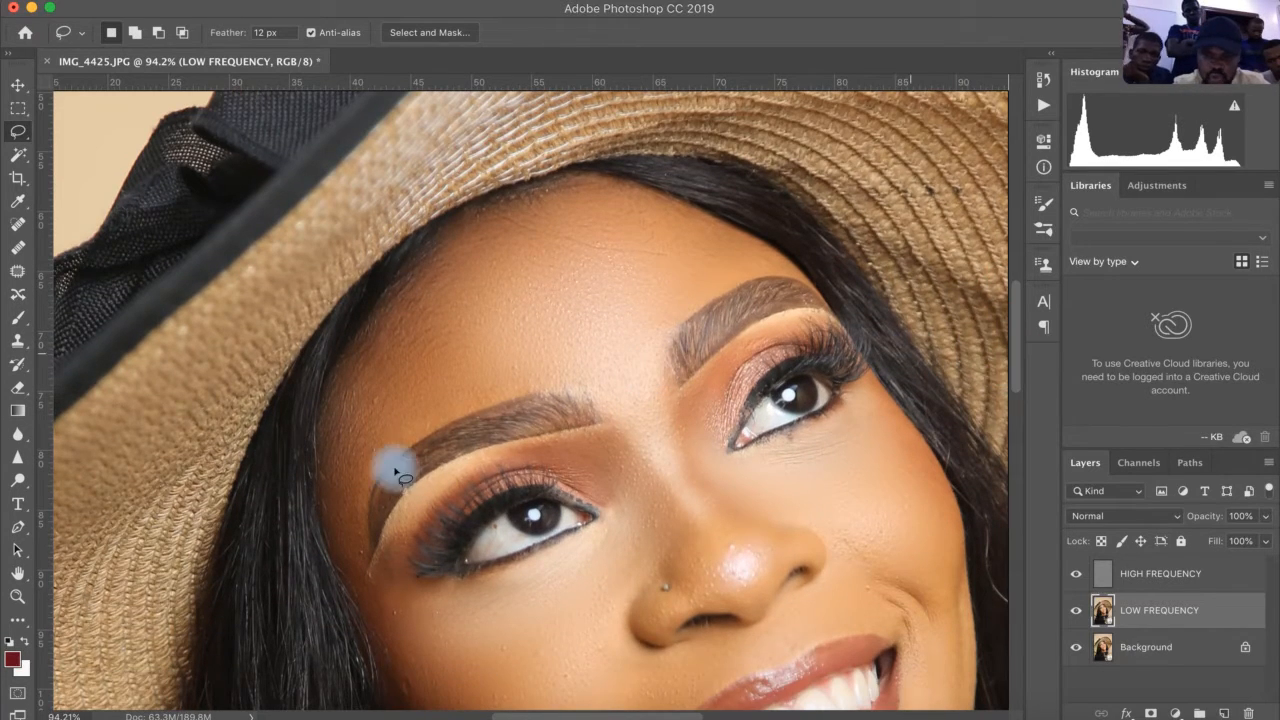
pyautogui.moveTo(424, 497)
pyautogui.mouseDown()
pyautogui.moveTo(362, 587)
pyautogui.moveTo(369, 600)
pyautogui.moveTo(387, 598)
pyautogui.moveTo(443, 495)
pyautogui.moveTo(418, 493)
pyautogui.moveTo(368, 579)
pyautogui.mouseUp()
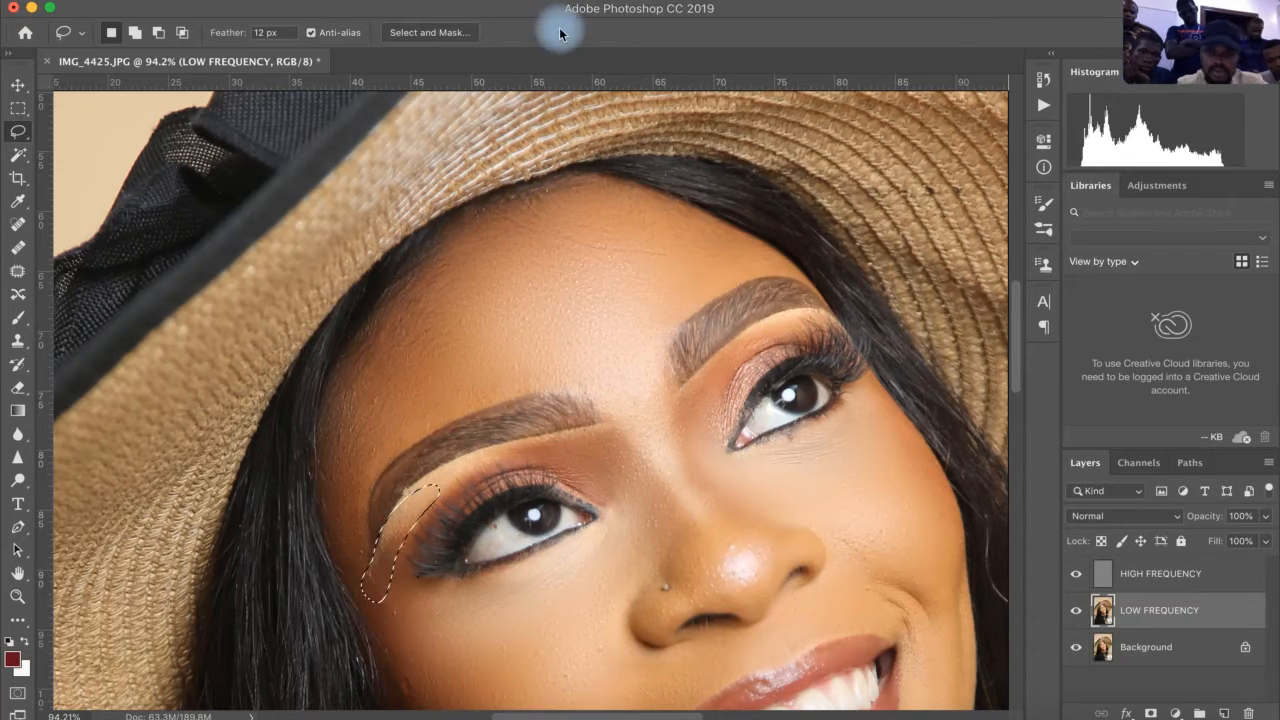
pyautogui.click(447, 2)
pyautogui.moveTo(652, 202)
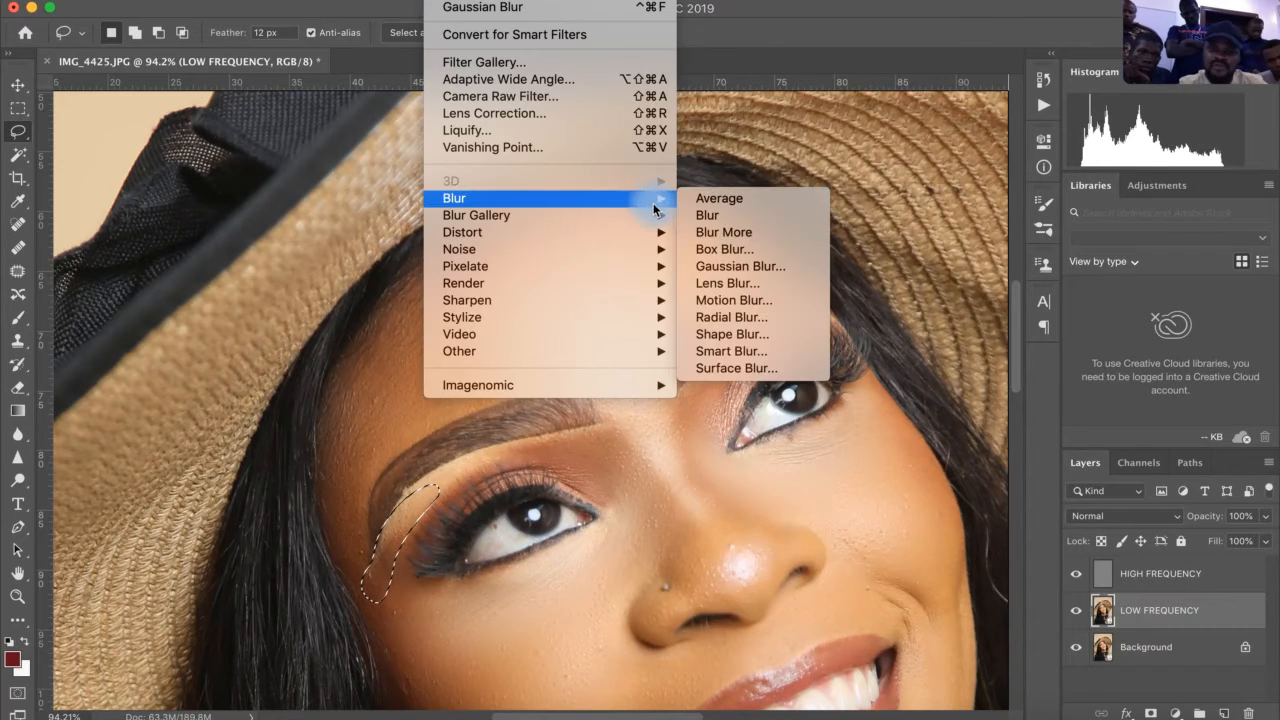
pyautogui.click(776, 268)
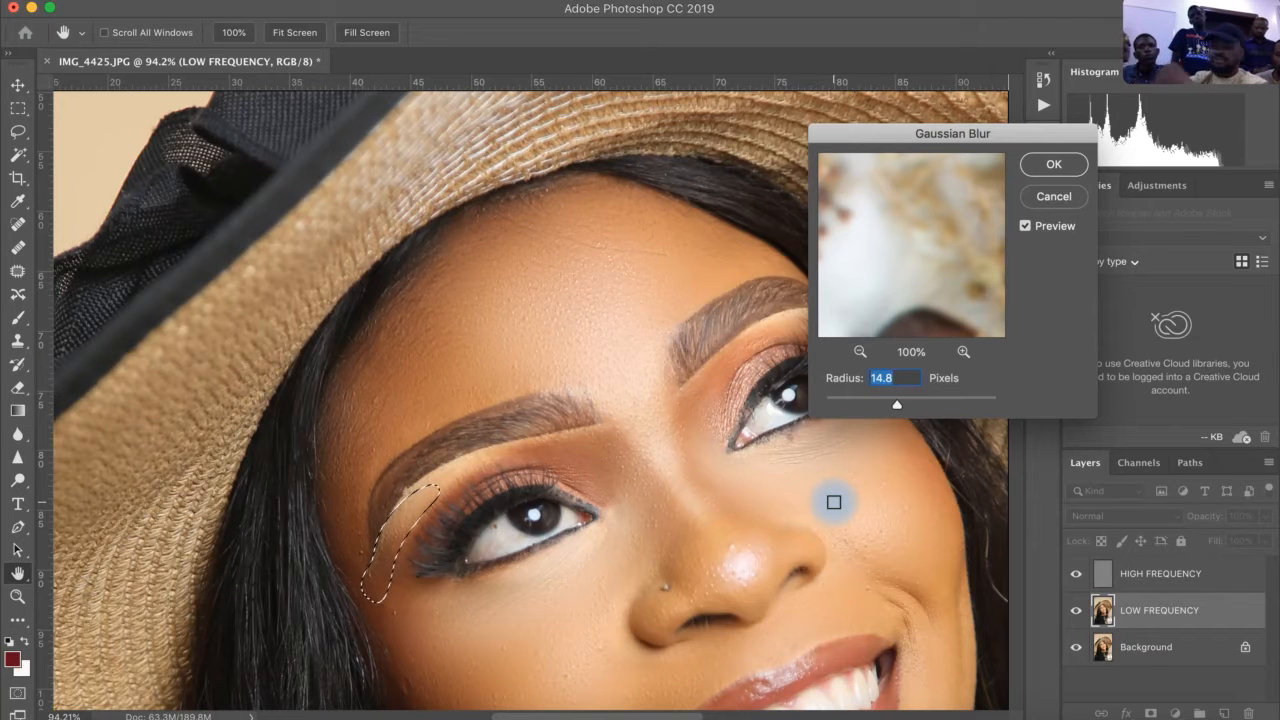
pyautogui.click(1064, 166)
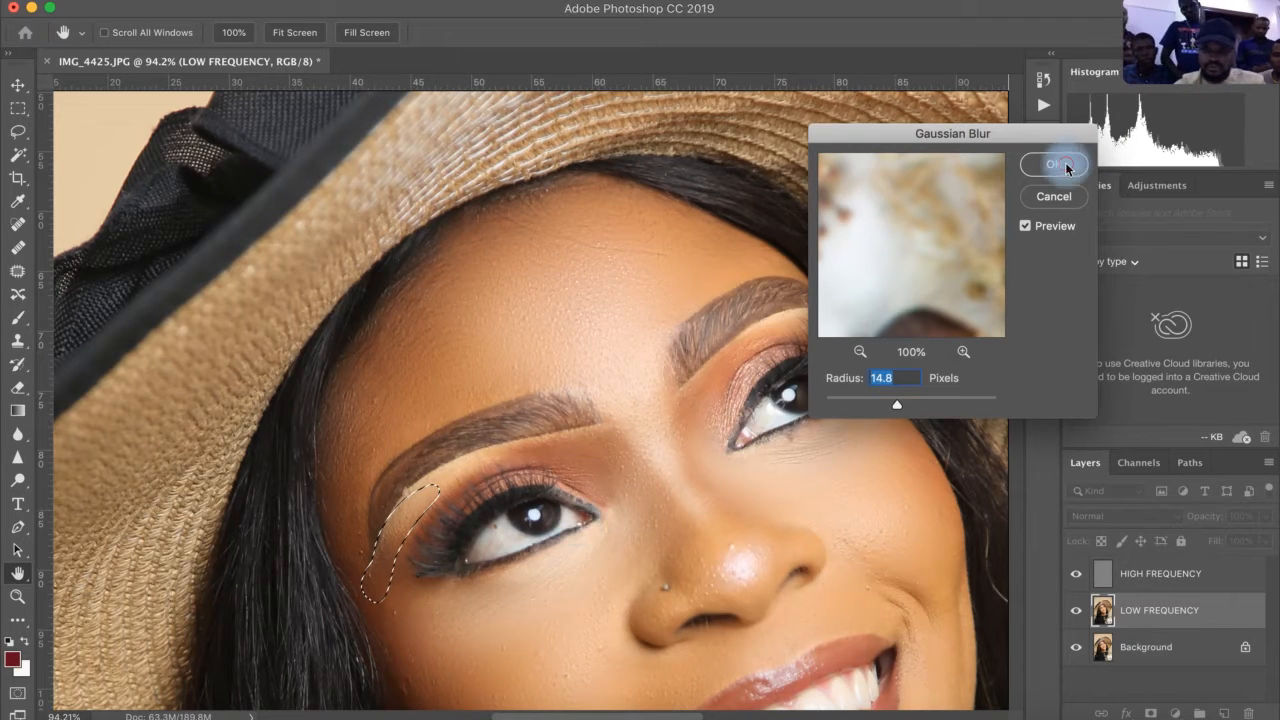
pyautogui.press('l')
pyautogui.hotkey('ctrl', 'd')
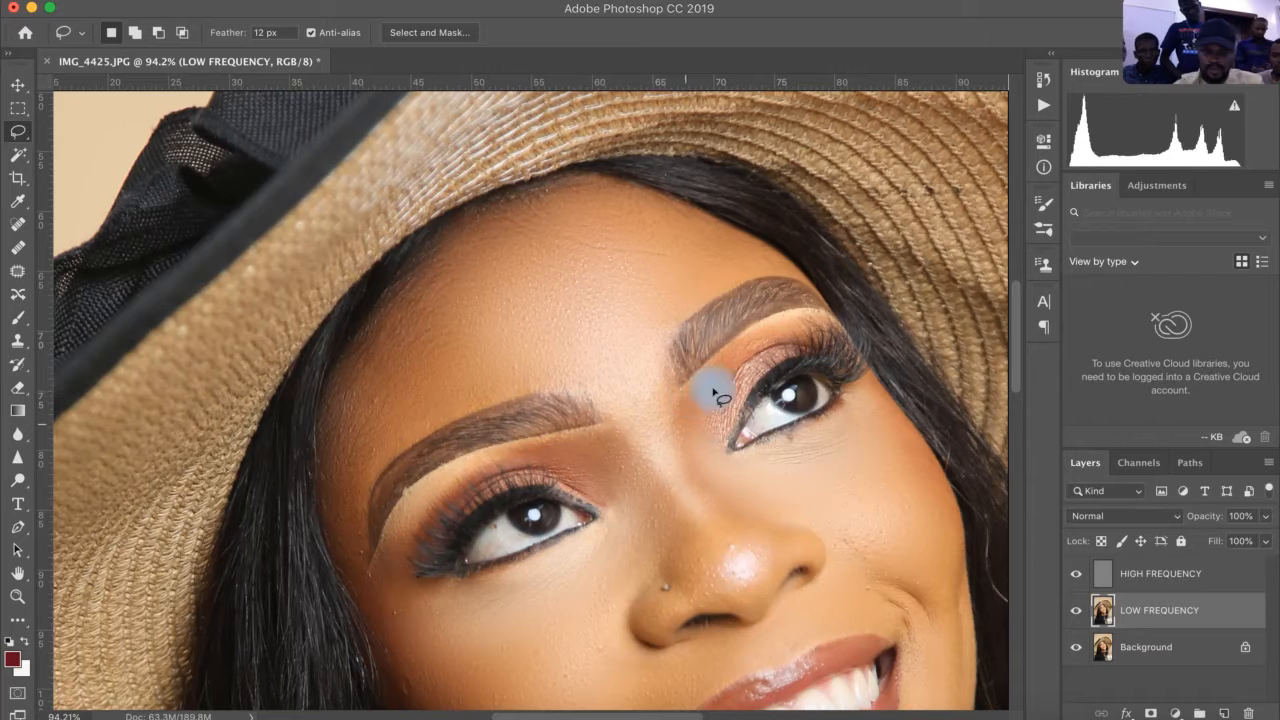
pyautogui.moveTo(1019, 323); pyautogui.dragTo(1030, 408)
pyautogui.press('space')
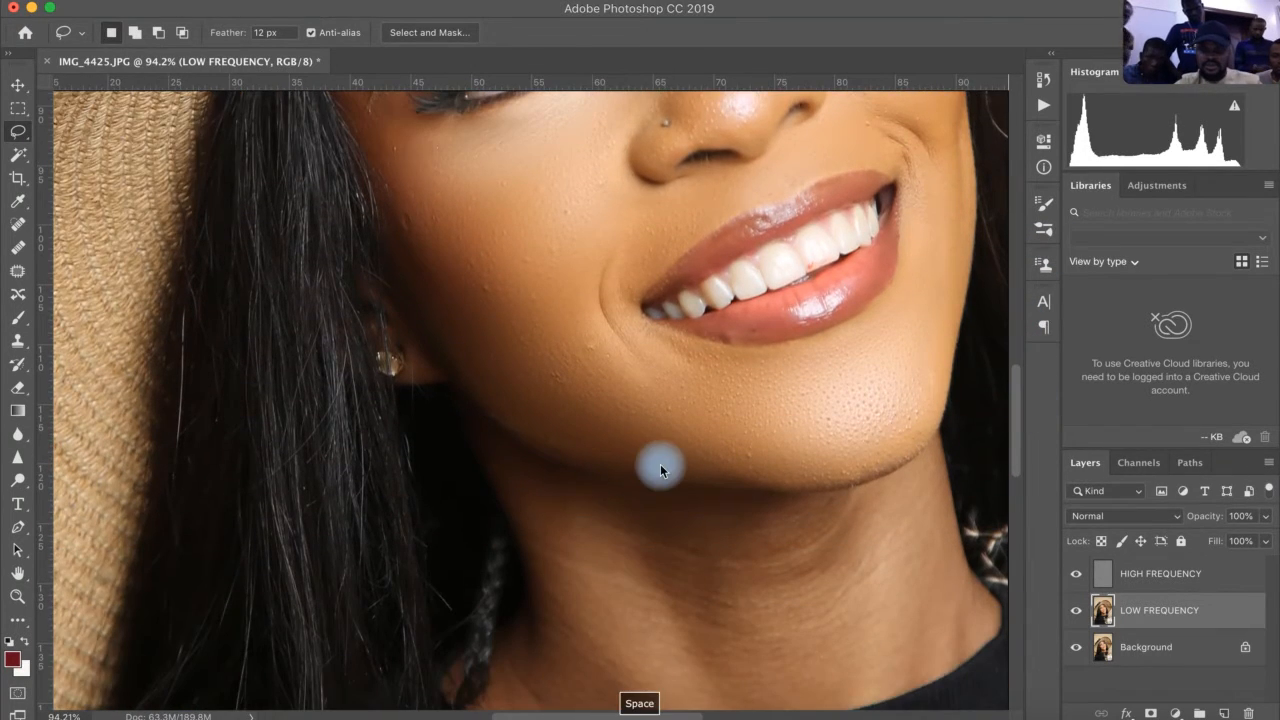
pyautogui.moveTo(663, 463); pyautogui.dragTo(518, 412)
pyautogui.press('super+r')
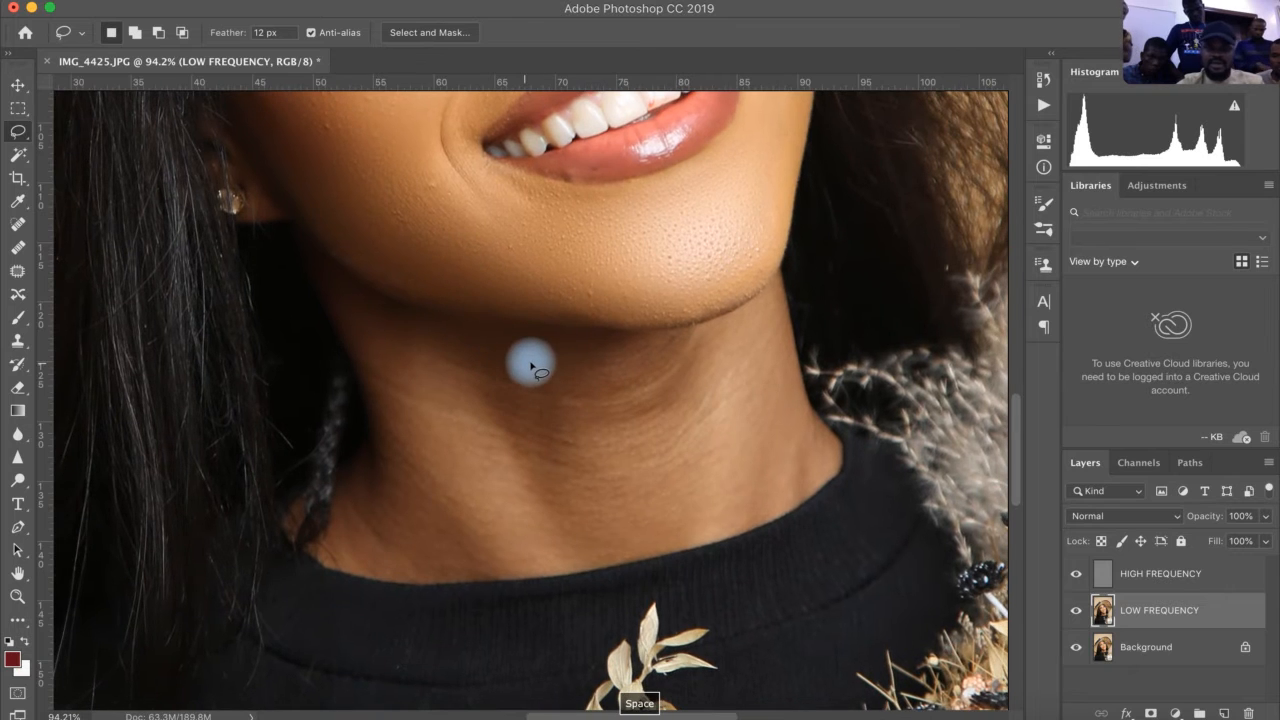
pyautogui.click(553, 347)
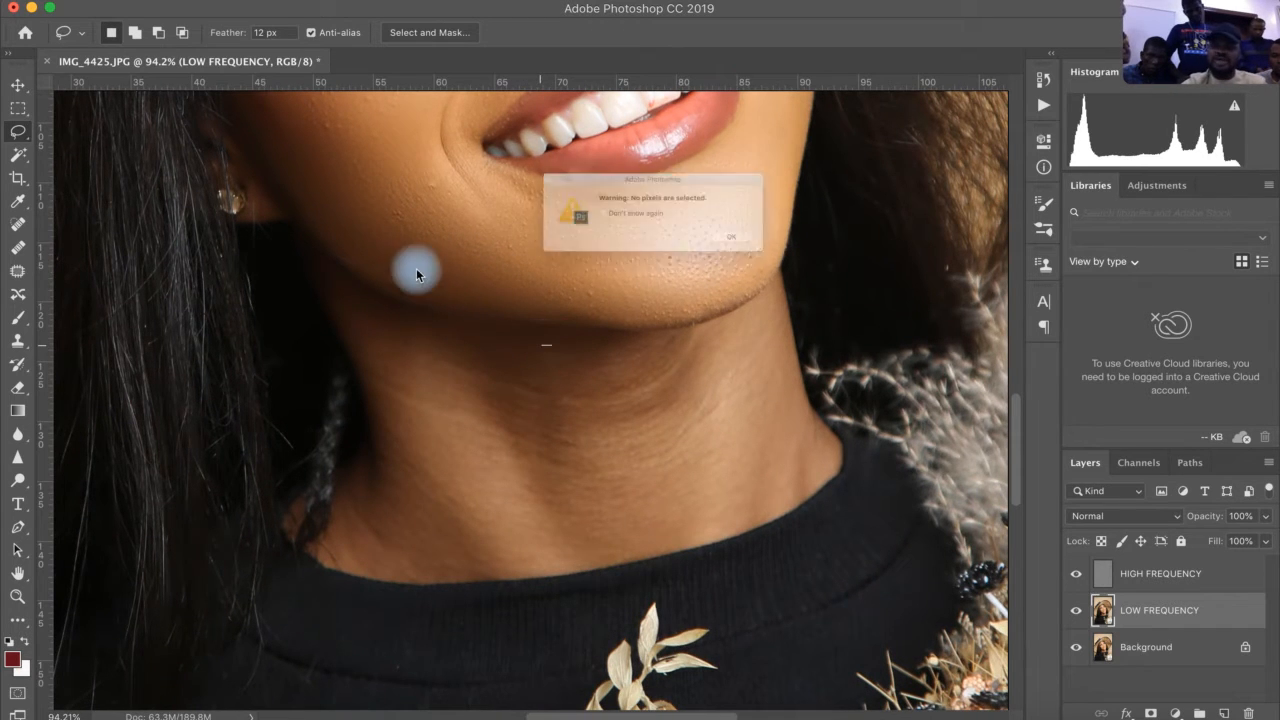
pyautogui.click(790, 257)
pyautogui.moveTo(553, 285)
pyautogui.mouseDown()
pyautogui.moveTo(359, 245)
pyautogui.moveTo(362, 320)
pyautogui.moveTo(657, 377)
pyautogui.moveTo(733, 333)
pyautogui.moveTo(762, 263)
pyautogui.moveTo(550, 328)
pyautogui.mouseUp()
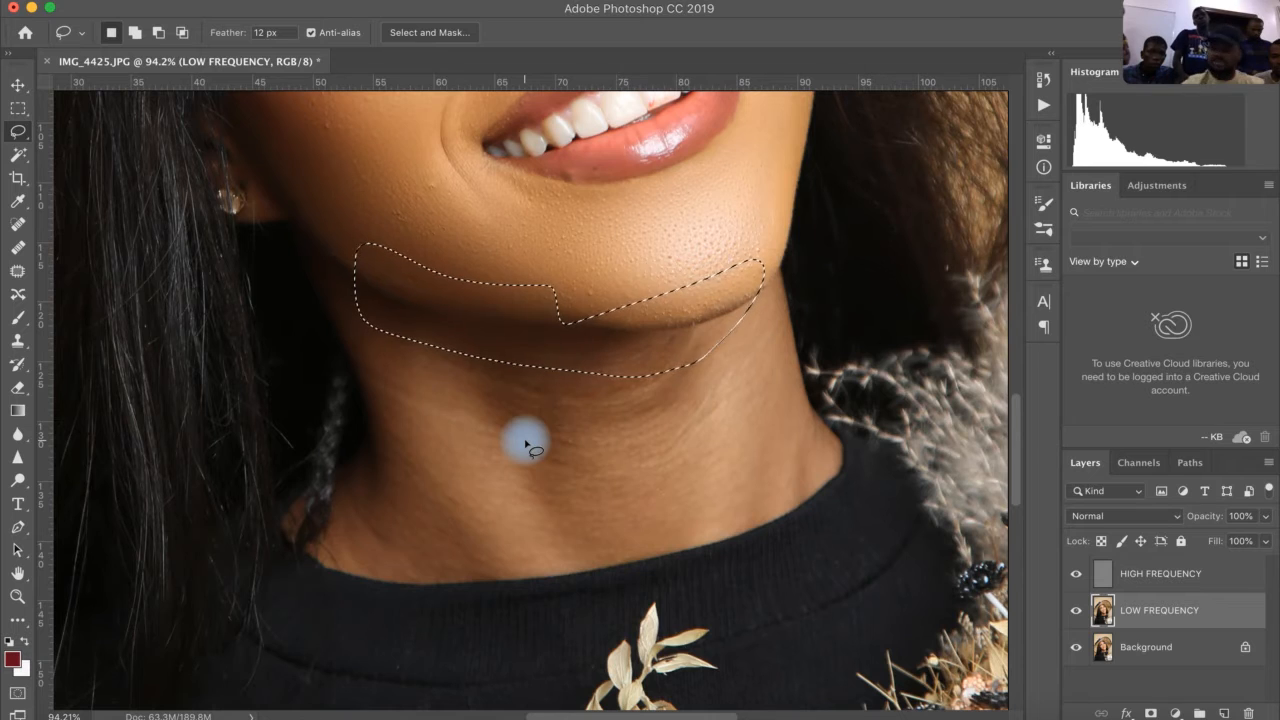
pyautogui.press('super+d')
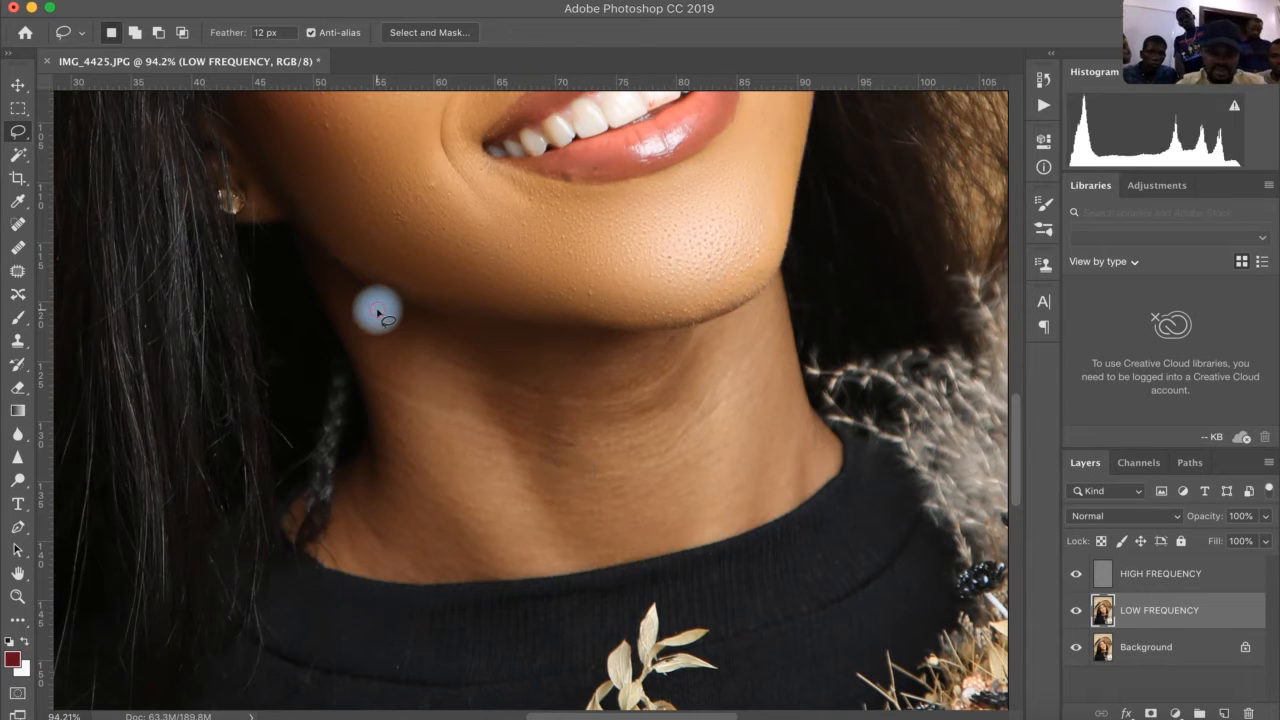
pyautogui.moveTo(378, 312)
pyautogui.mouseDown()
pyautogui.moveTo(626, 359)
pyautogui.moveTo(760, 326)
pyautogui.moveTo(803, 434)
pyautogui.moveTo(775, 481)
pyautogui.moveTo(660, 527)
pyautogui.moveTo(464, 555)
pyautogui.moveTo(359, 548)
pyautogui.mouseUp()
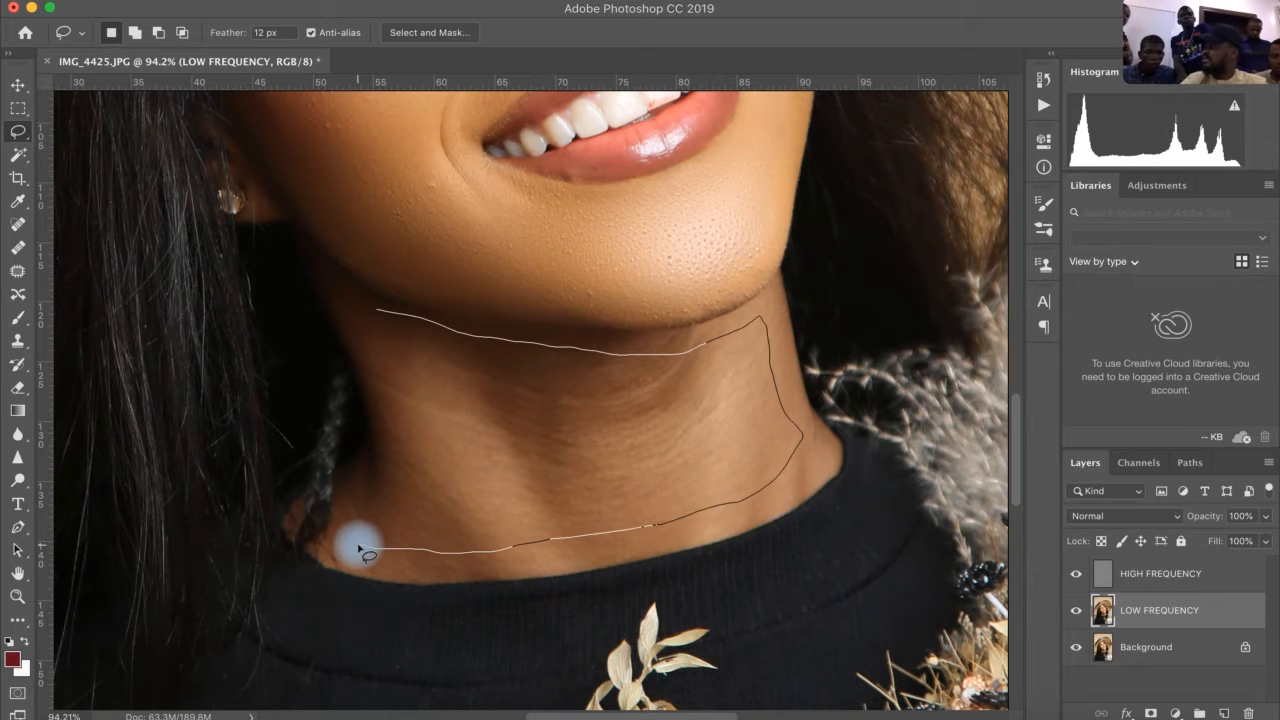
pyautogui.moveTo(362, 548); pyautogui.dragTo(366, 550)
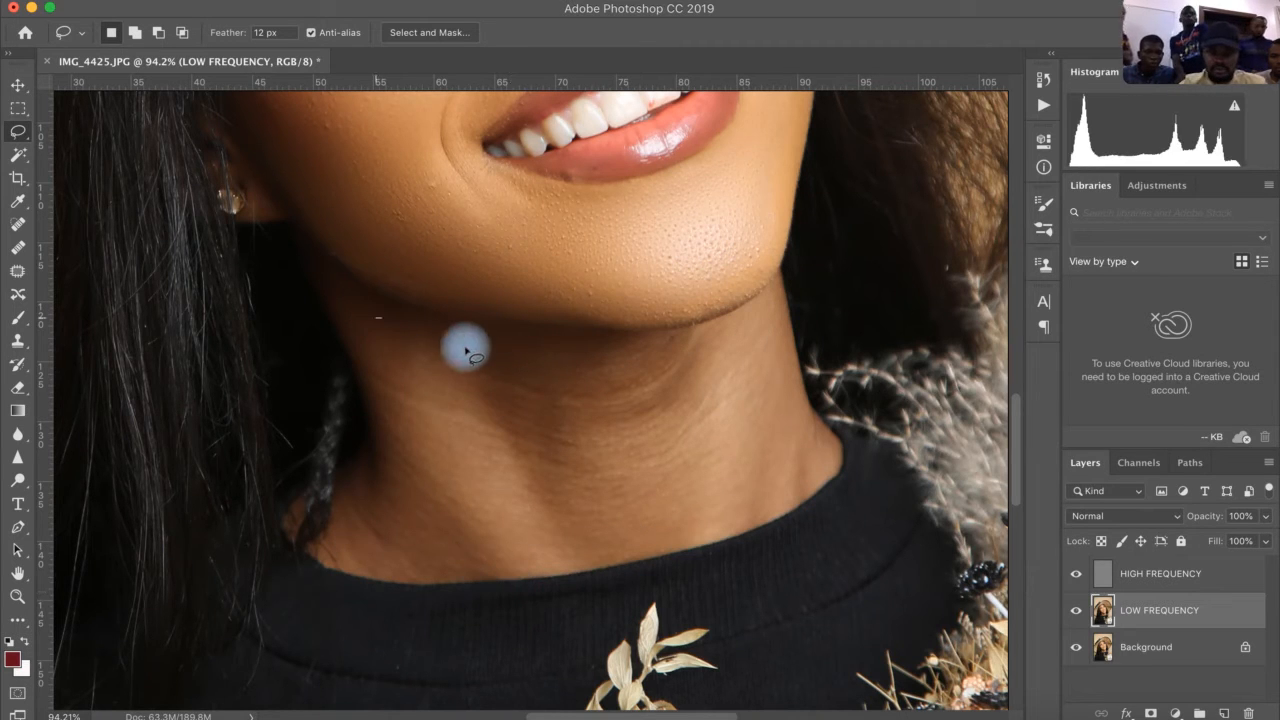
pyautogui.moveTo(465, 350)
pyautogui.mouseDown()
pyautogui.moveTo(603, 362)
pyautogui.moveTo(565, 358)
pyautogui.mouseUp()
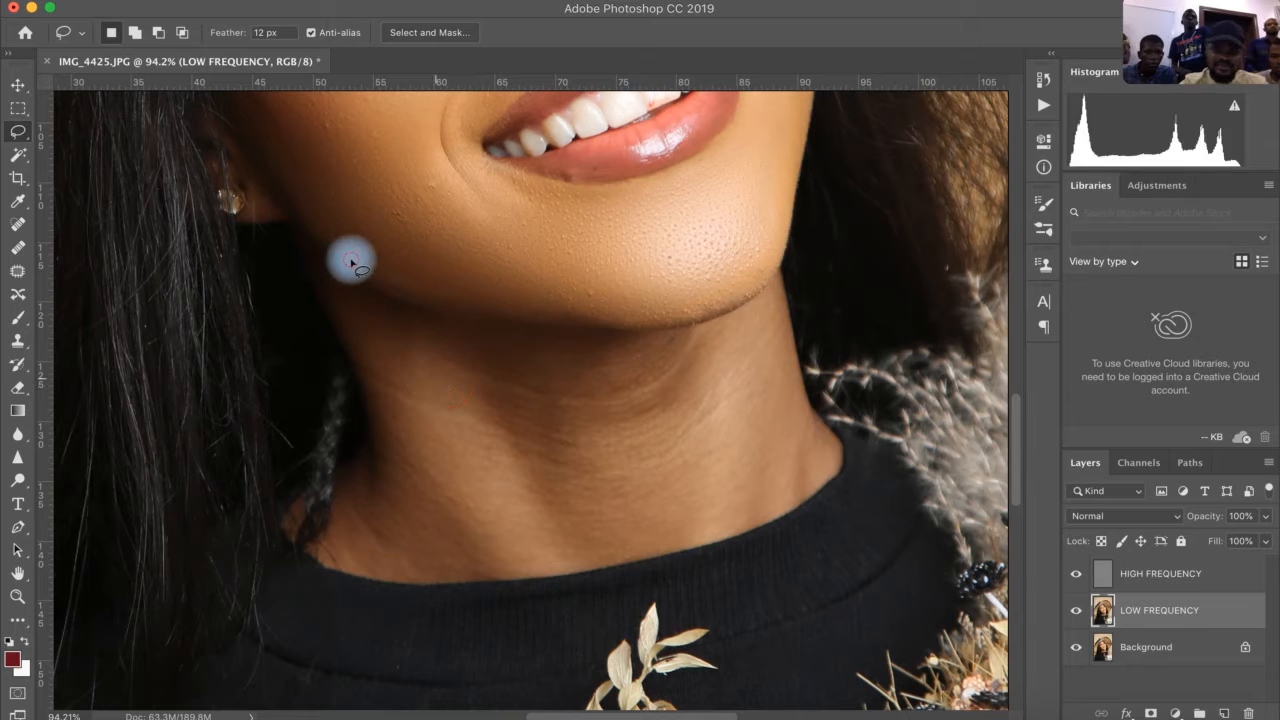
# Outline the whole neck from the jawline to the collar with the feathered Lasso, apply a 36.0-pixel Gaussian Blur and deselect.
pyautogui.moveTo(351, 262)
pyautogui.mouseDown()
pyautogui.moveTo(457, 309)
pyautogui.moveTo(694, 314)
pyautogui.moveTo(777, 281)
pyautogui.moveTo(783, 374)
pyautogui.moveTo(811, 451)
pyautogui.moveTo(773, 507)
pyautogui.moveTo(549, 566)
pyautogui.moveTo(355, 563)
pyautogui.moveTo(334, 548)
pyautogui.moveTo(338, 486)
pyautogui.moveTo(375, 436)
pyautogui.moveTo(340, 323)
pyautogui.moveTo(338, 262)
pyautogui.mouseUp()
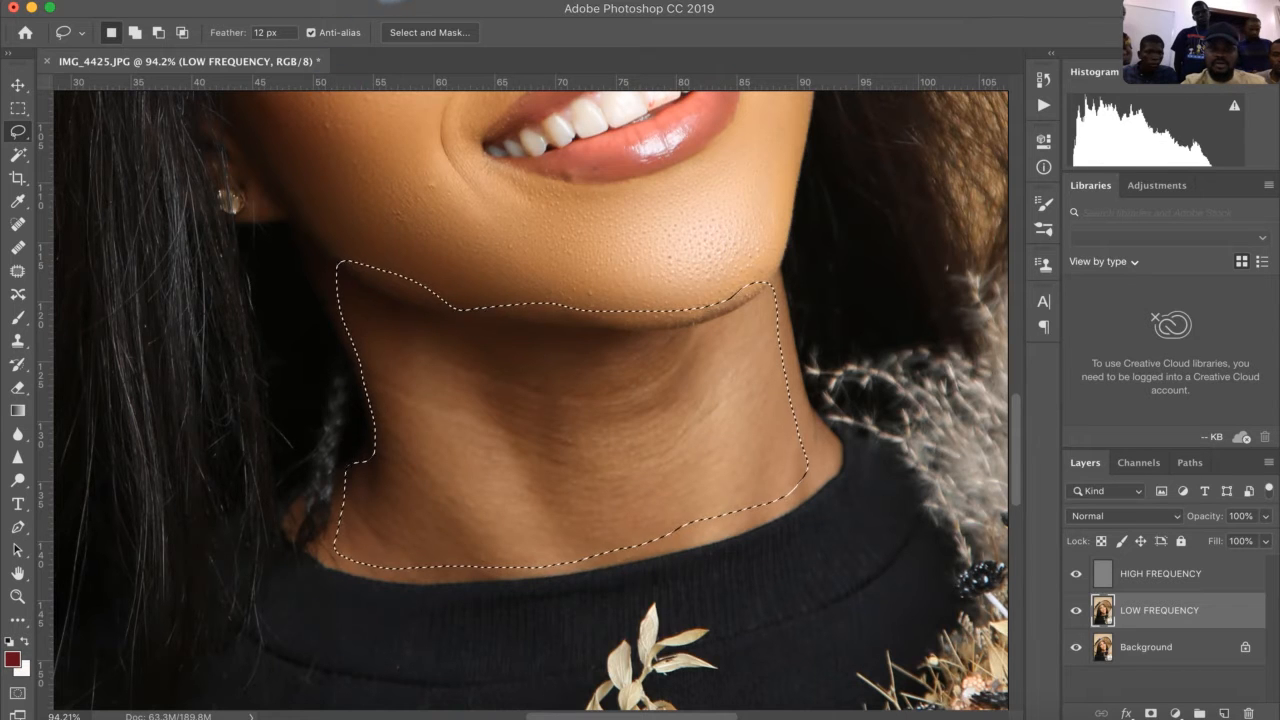
pyautogui.click(451, 1)
pyautogui.moveTo(631, 202)
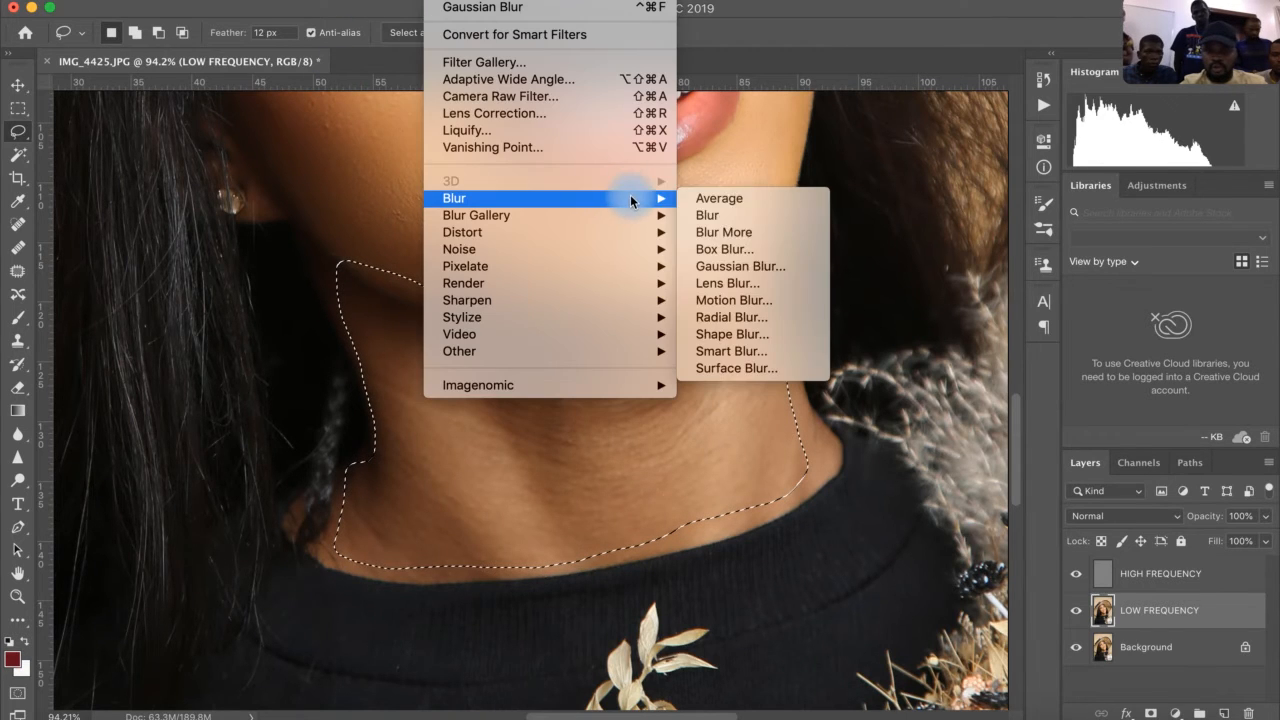
pyautogui.click(767, 268)
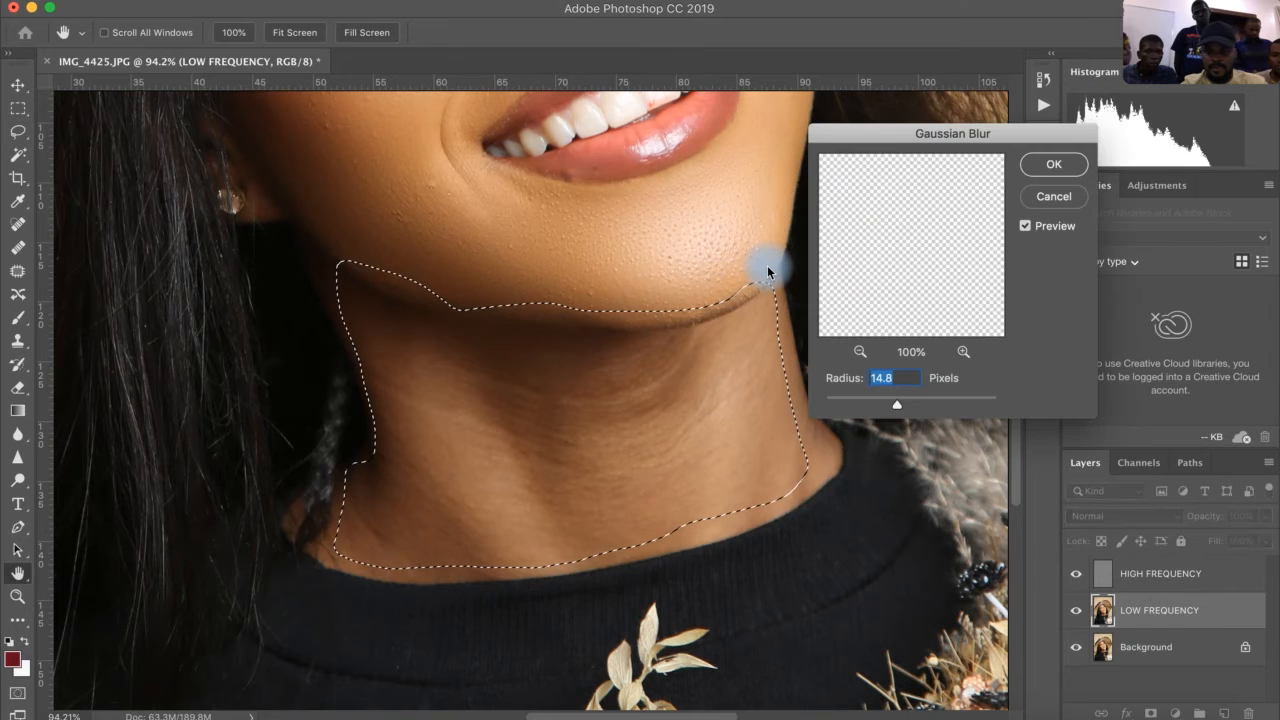
pyautogui.click(912, 406)
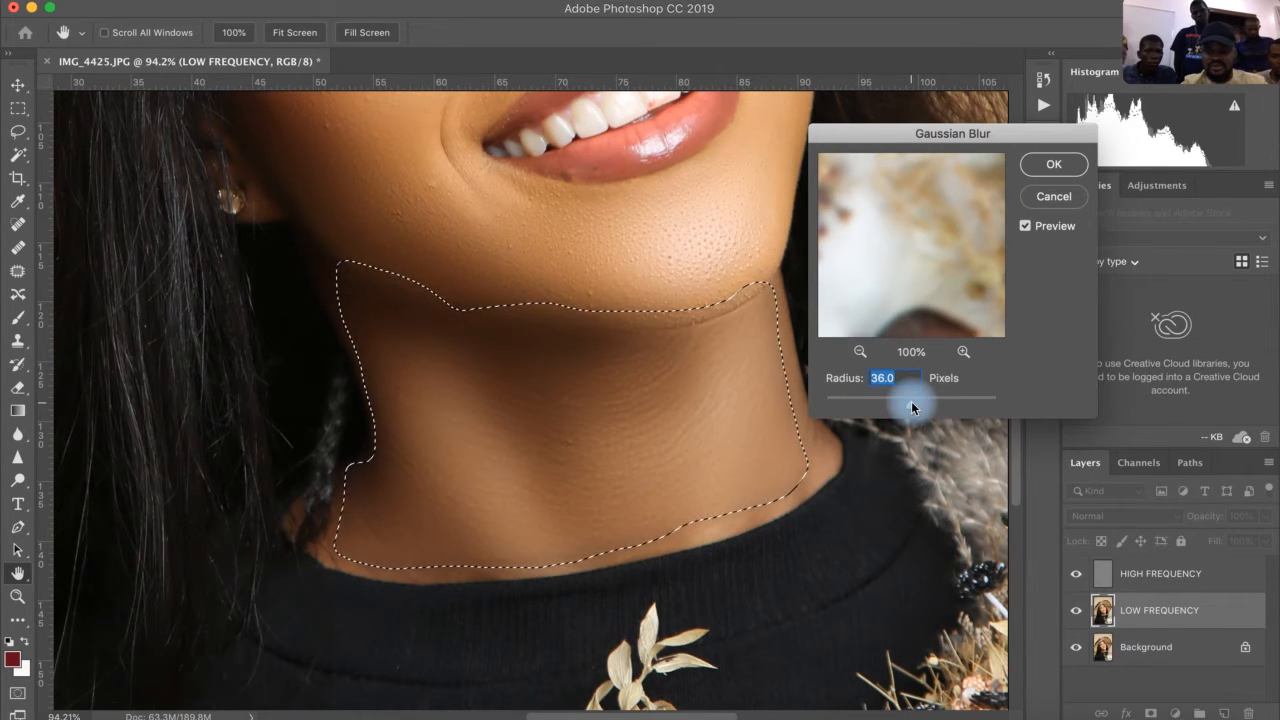
pyautogui.click(1066, 167)
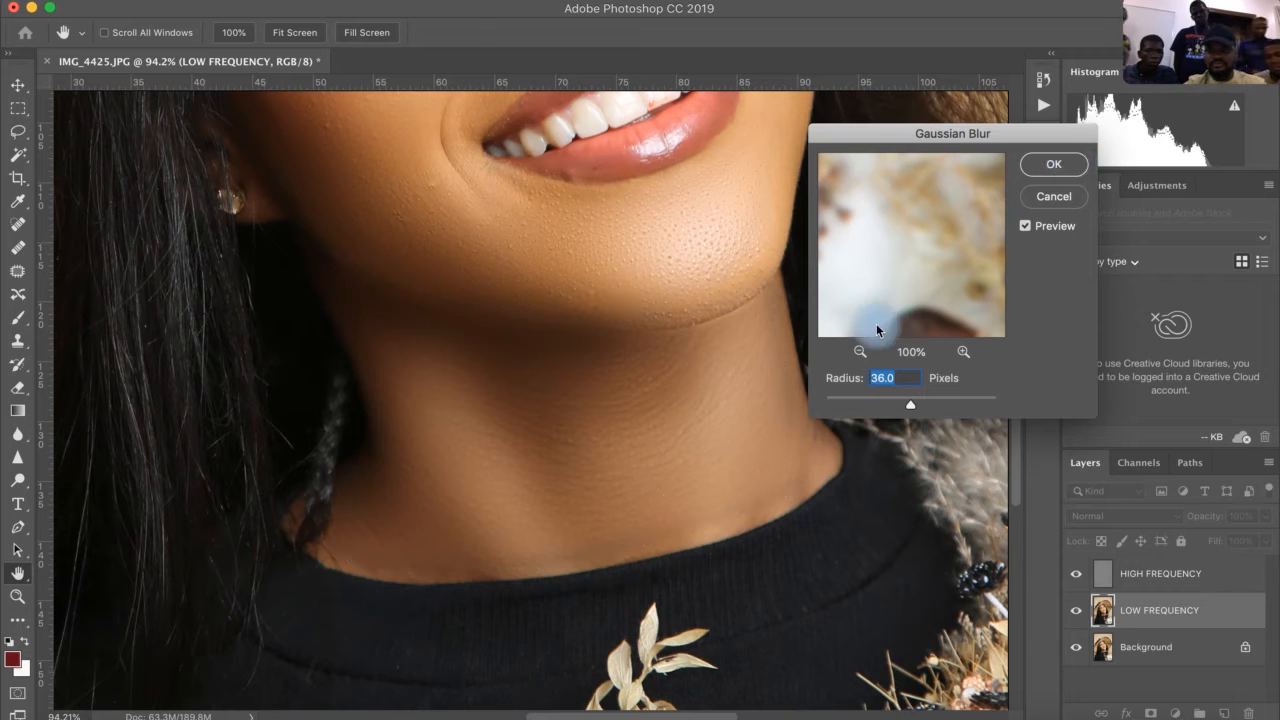
pyautogui.press('super+d')
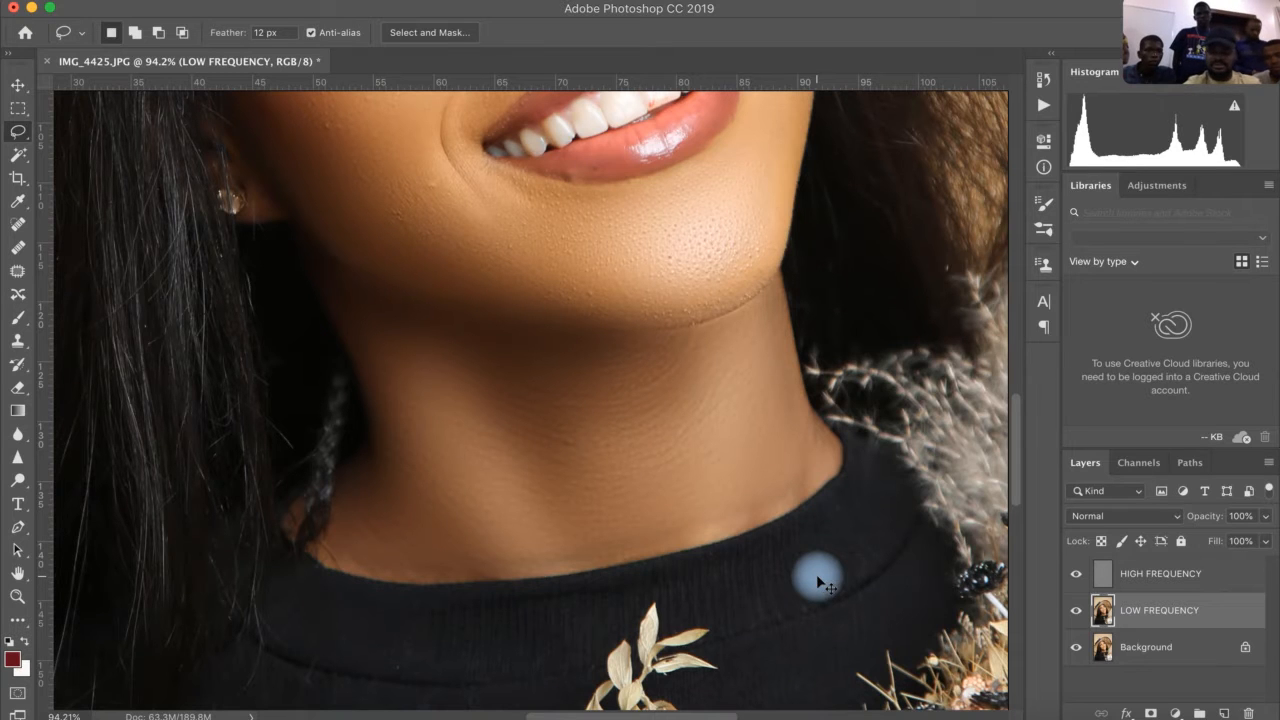
# Undo the 36.0-pixel Gaussian Blur on the neck and clear the neck selection.
pyautogui.press('super+minus')
pyautogui.press('super+minus')
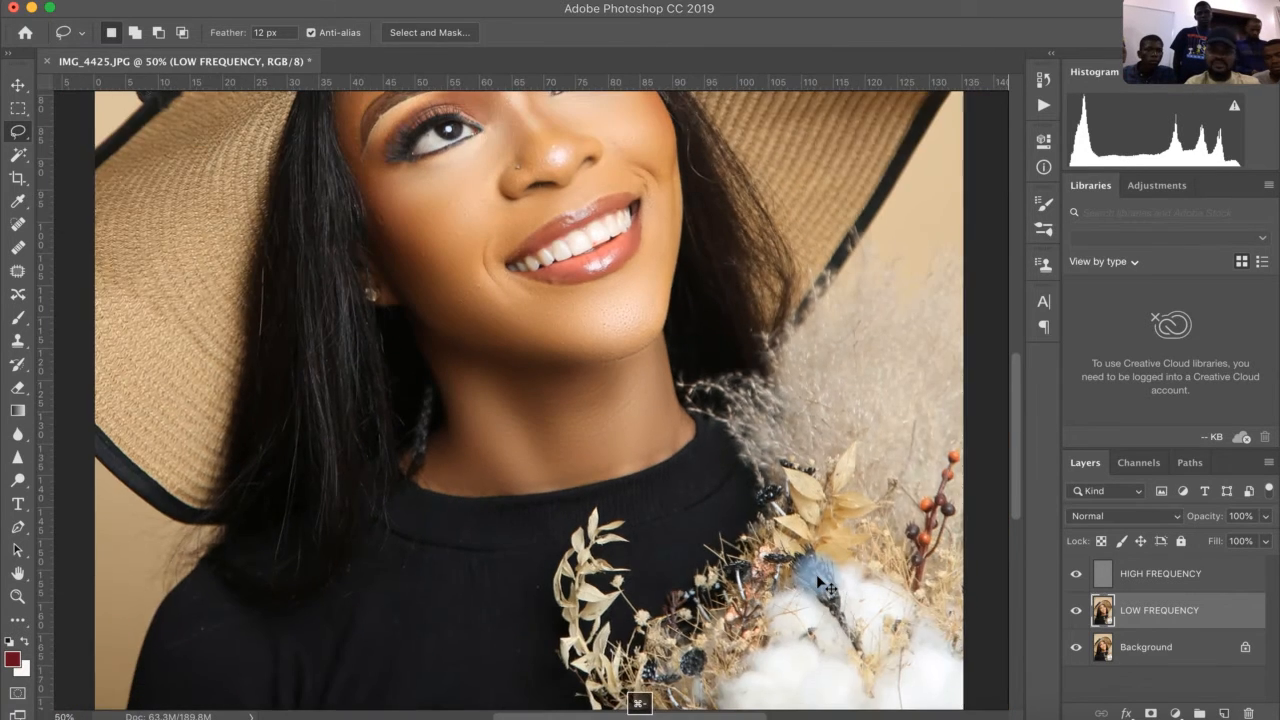
pyautogui.press('super+minus')
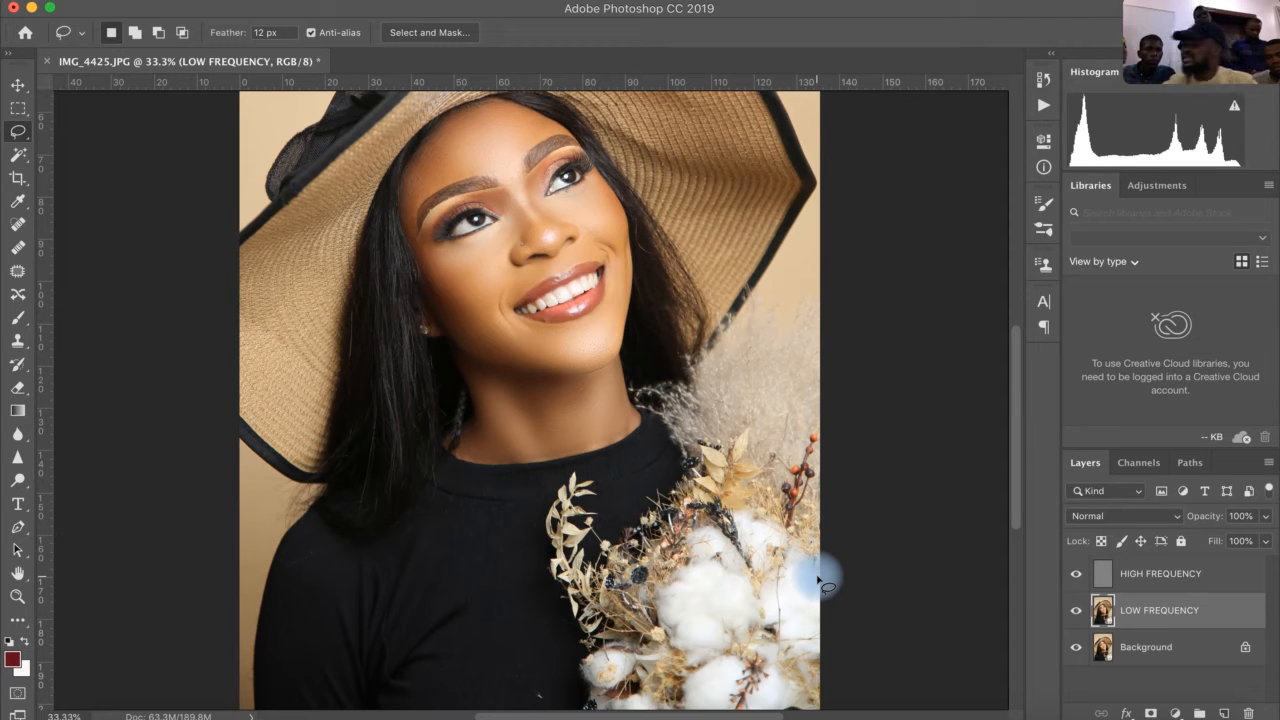
pyautogui.press('super+equal')
pyautogui.press('super+equal')
pyautogui.press('super+equal')
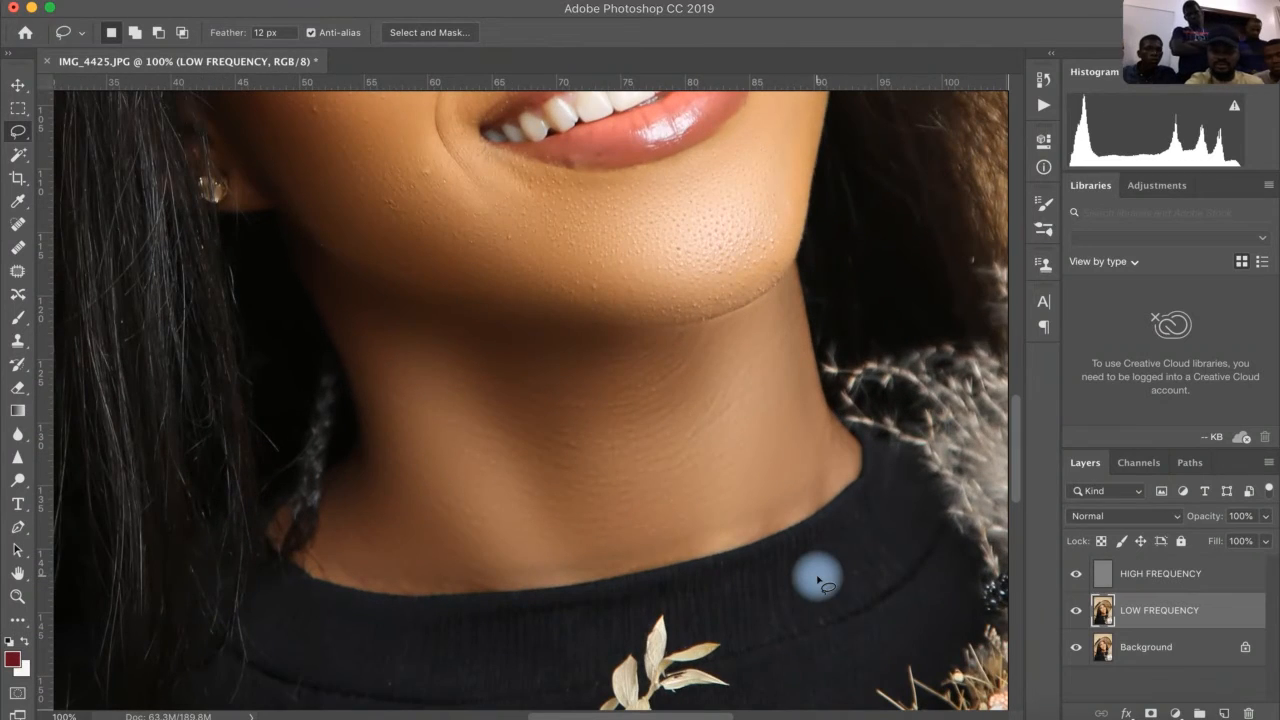
pyautogui.press('super+minus')
pyautogui.press('super+minus')
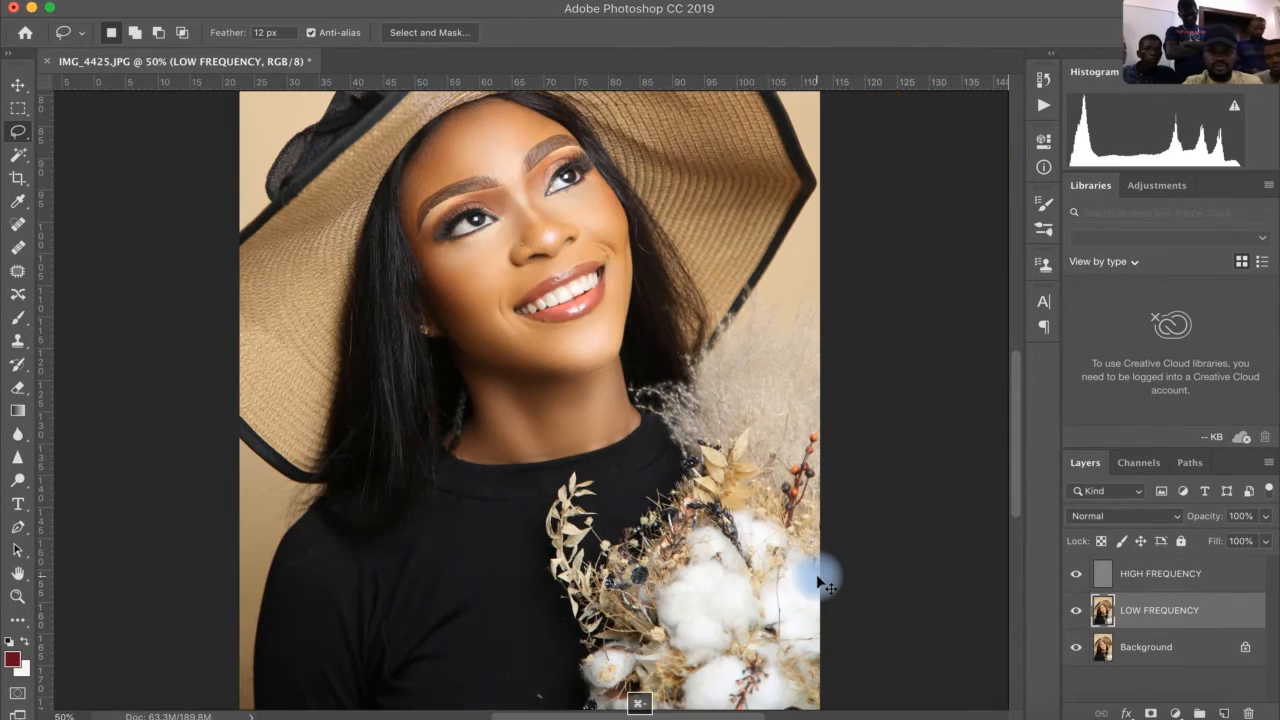
pyautogui.press('super+minus')
pyautogui.press('super+z')
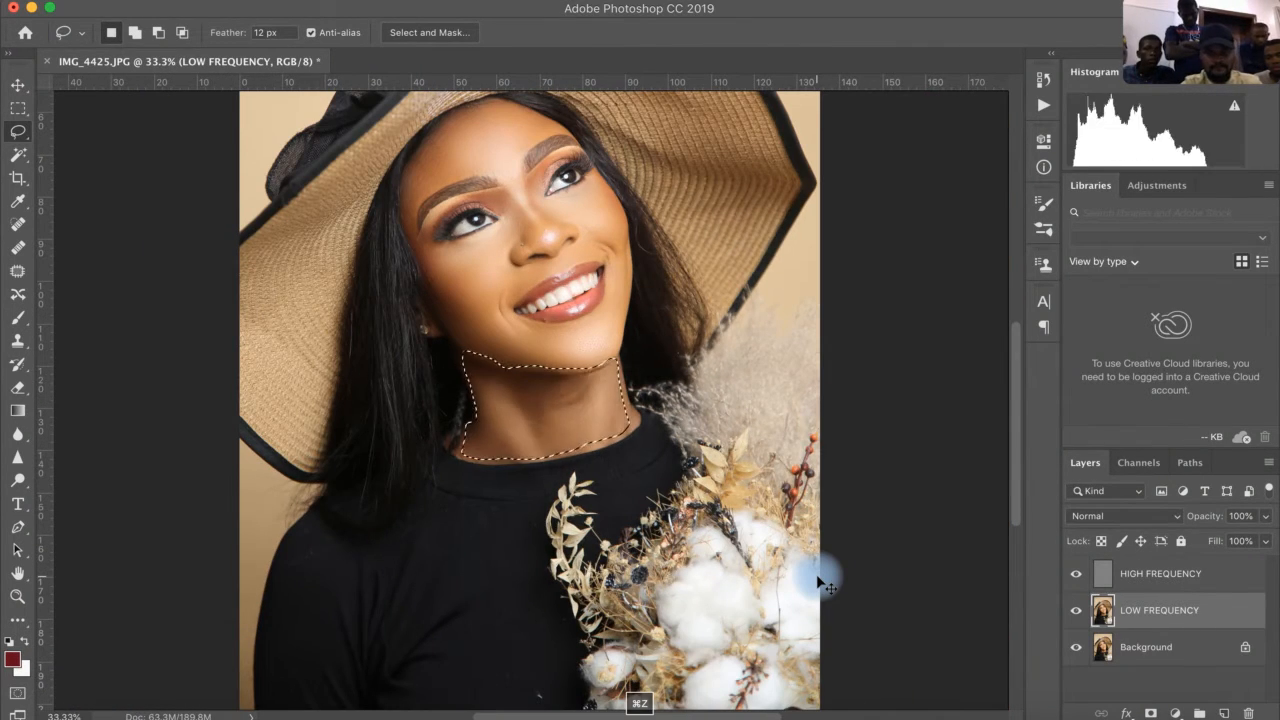
pyautogui.press('super+d')
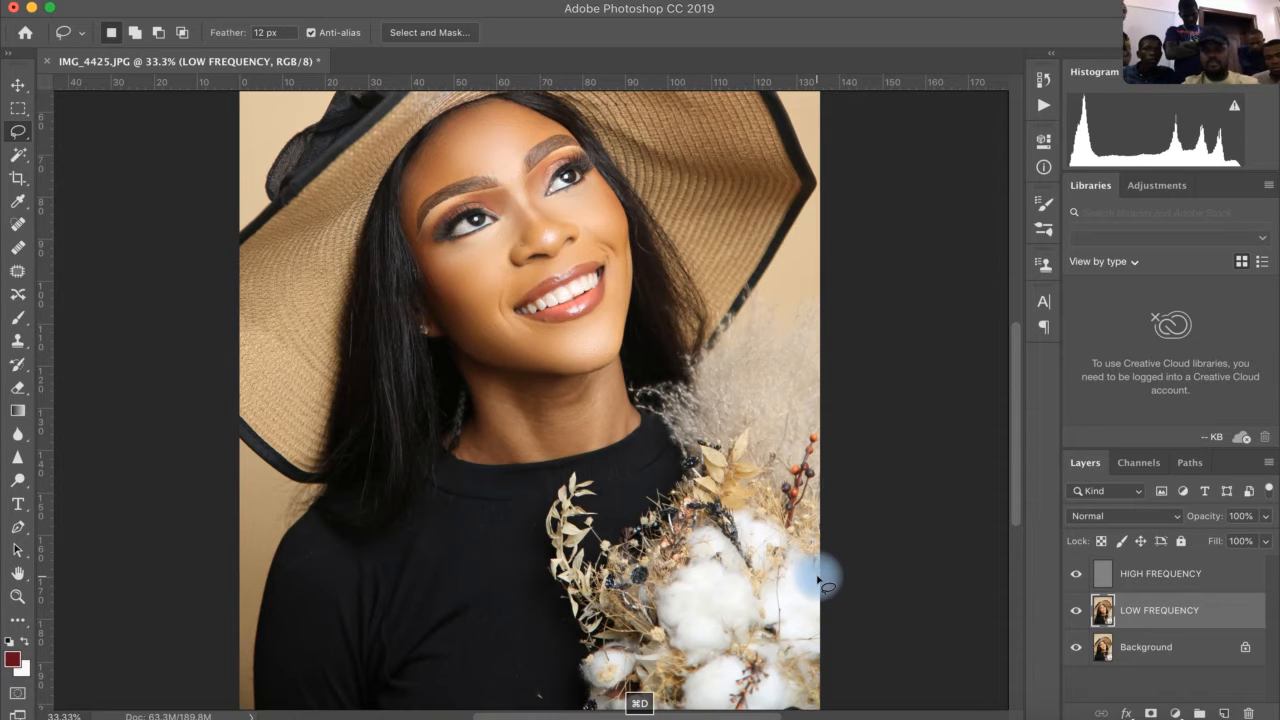
# Outline the neck skin slightly inside its edges, from below the jaw shadow to above the collar, with the feathered Lasso.
pyautogui.press('z')
pyautogui.click(631, 390)
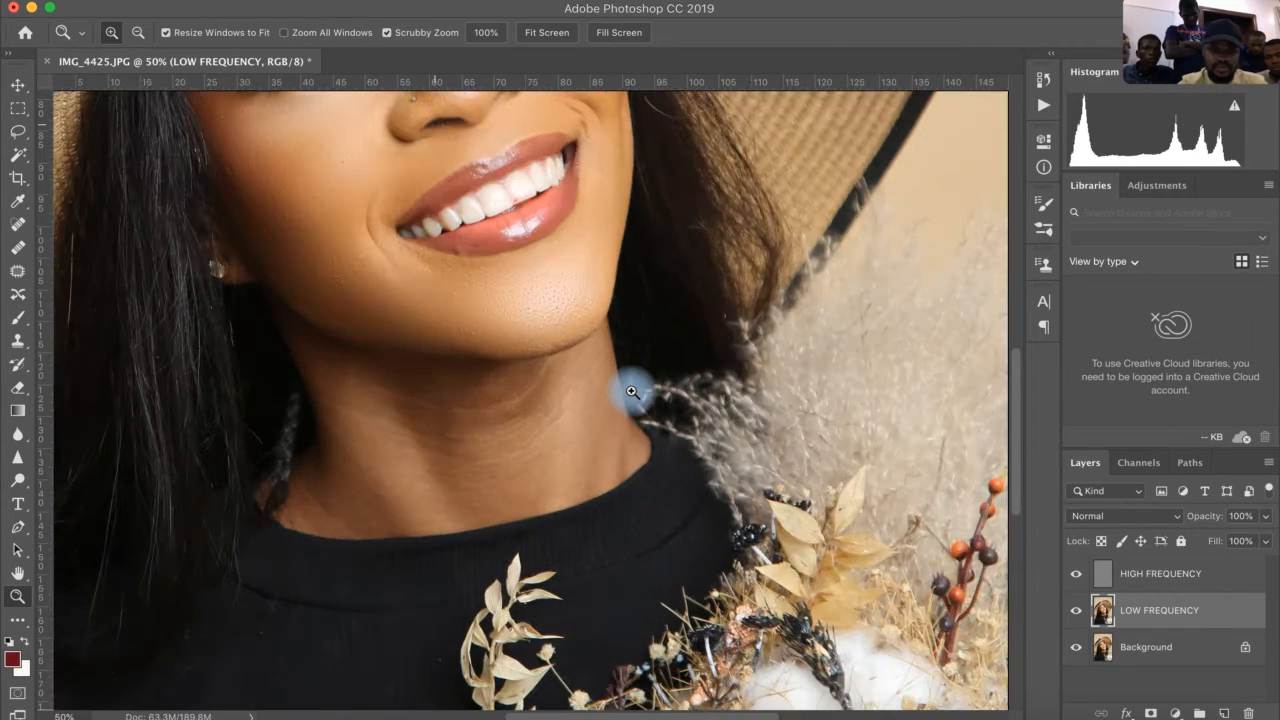
pyautogui.click(631, 390)
pyautogui.press('l')
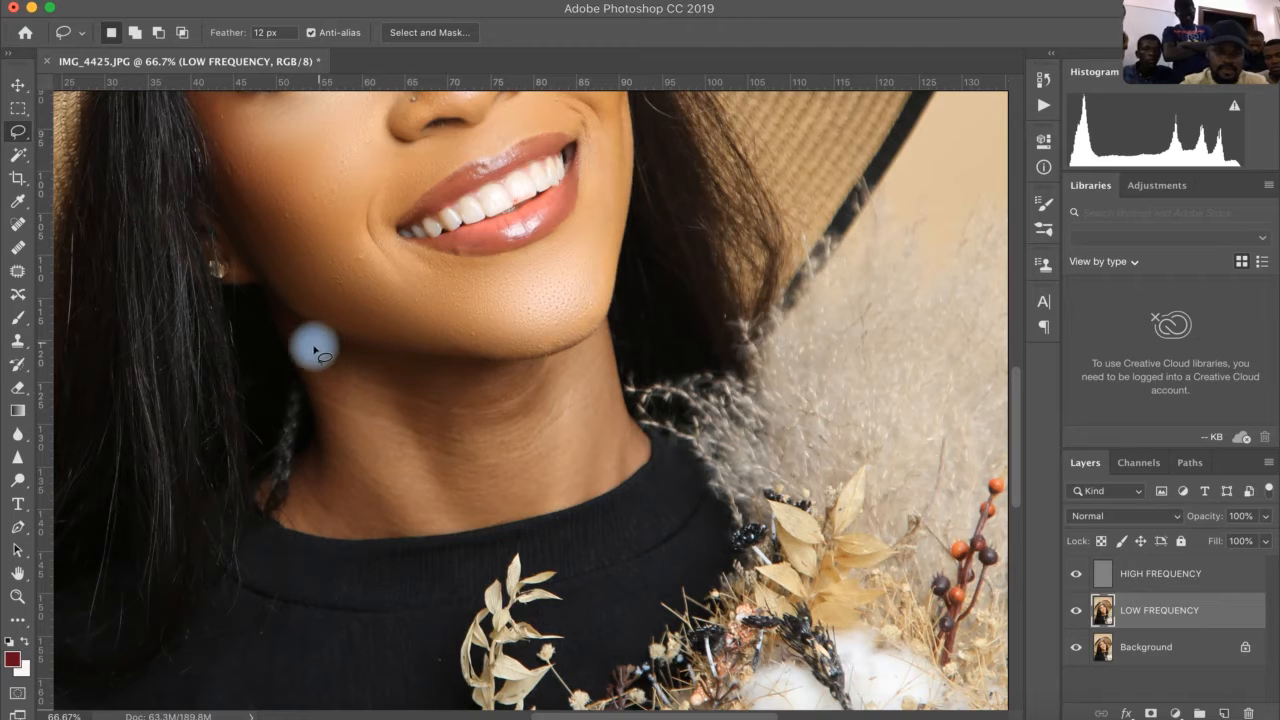
pyautogui.moveTo(314, 348)
pyautogui.mouseDown()
pyautogui.moveTo(398, 374)
pyautogui.moveTo(534, 388)
pyautogui.moveTo(596, 366)
pyautogui.moveTo(620, 452)
pyautogui.moveTo(588, 475)
pyautogui.moveTo(450, 514)
pyautogui.moveTo(359, 523)
pyautogui.moveTo(324, 511)
pyautogui.moveTo(315, 486)
pyautogui.moveTo(347, 451)
pyautogui.moveTo(313, 350)
pyautogui.mouseUp()
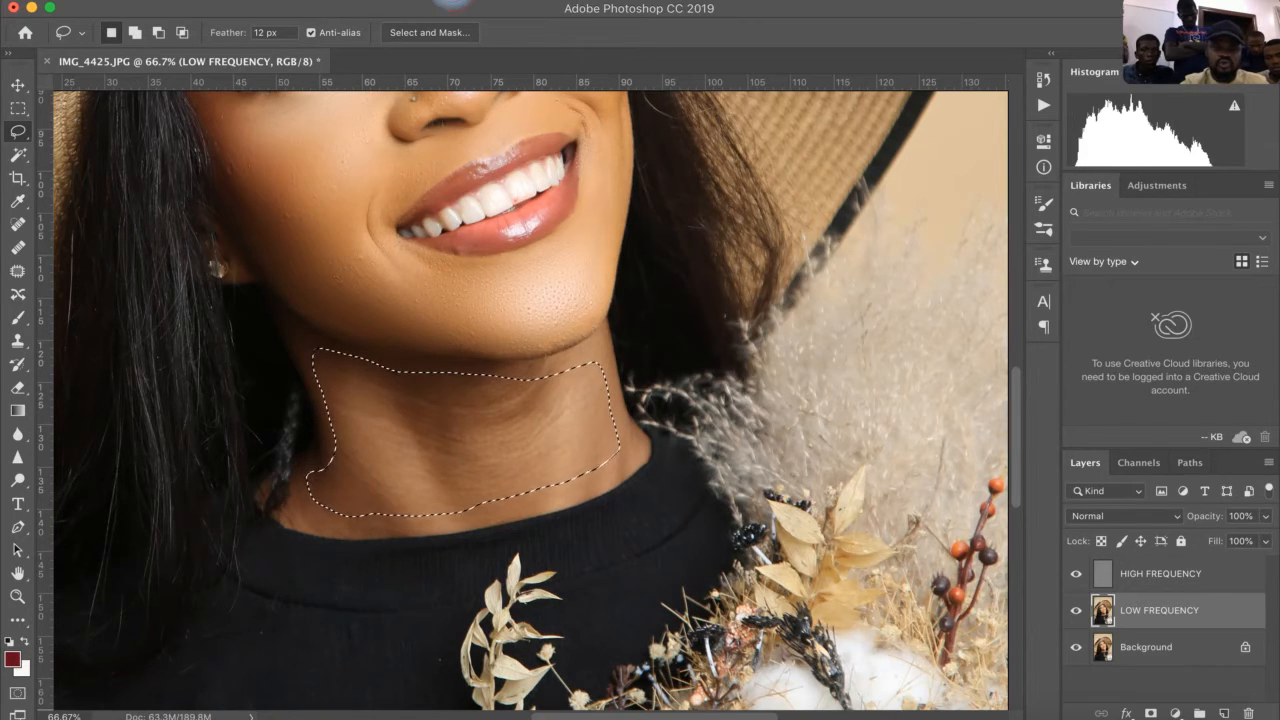
# Apply Gaussian Blur with a 27.5-pixel radius to the selected neck skin and deselect it.
pyautogui.click(452, 3)
pyautogui.moveTo(634, 198)
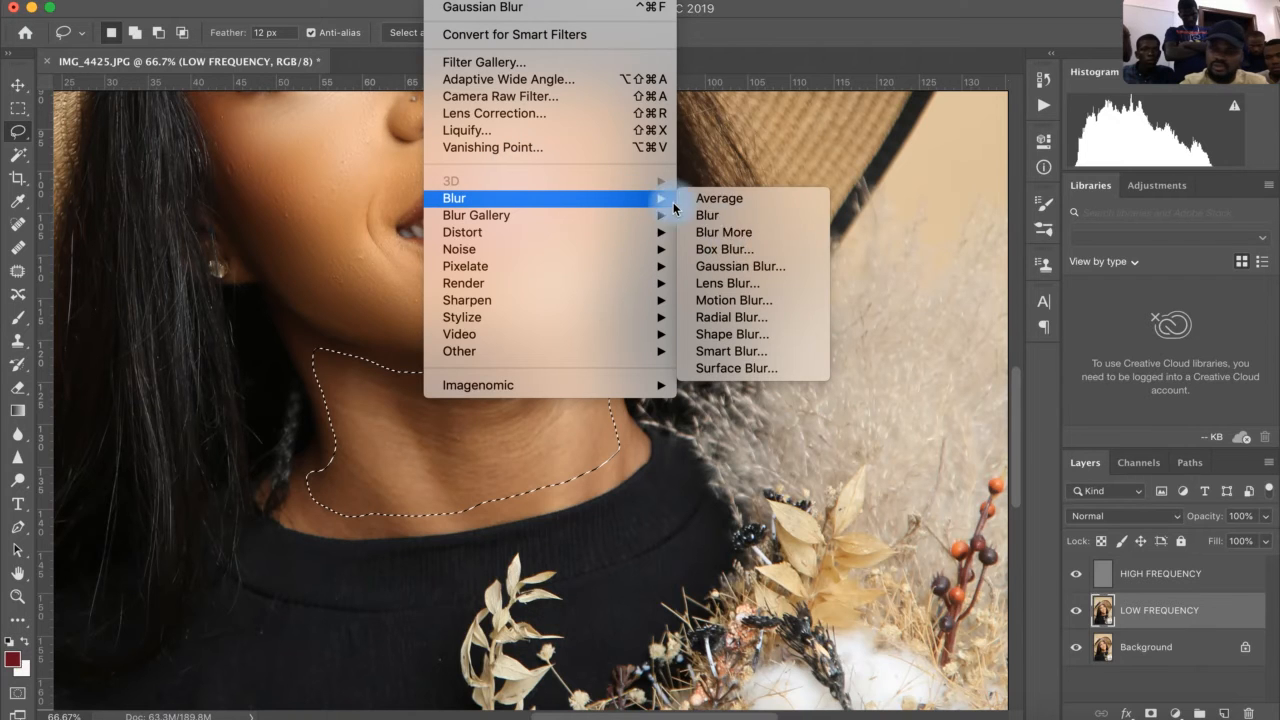
pyautogui.click(769, 269)
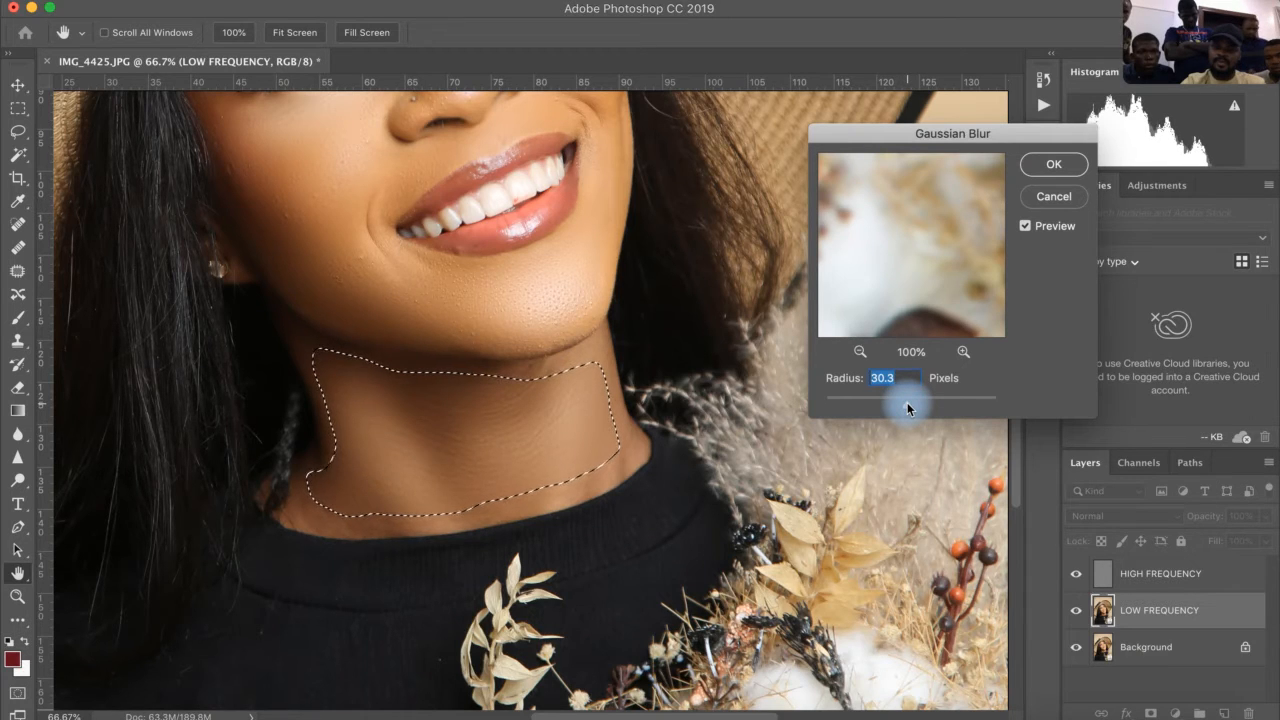
pyautogui.click(1056, 165)
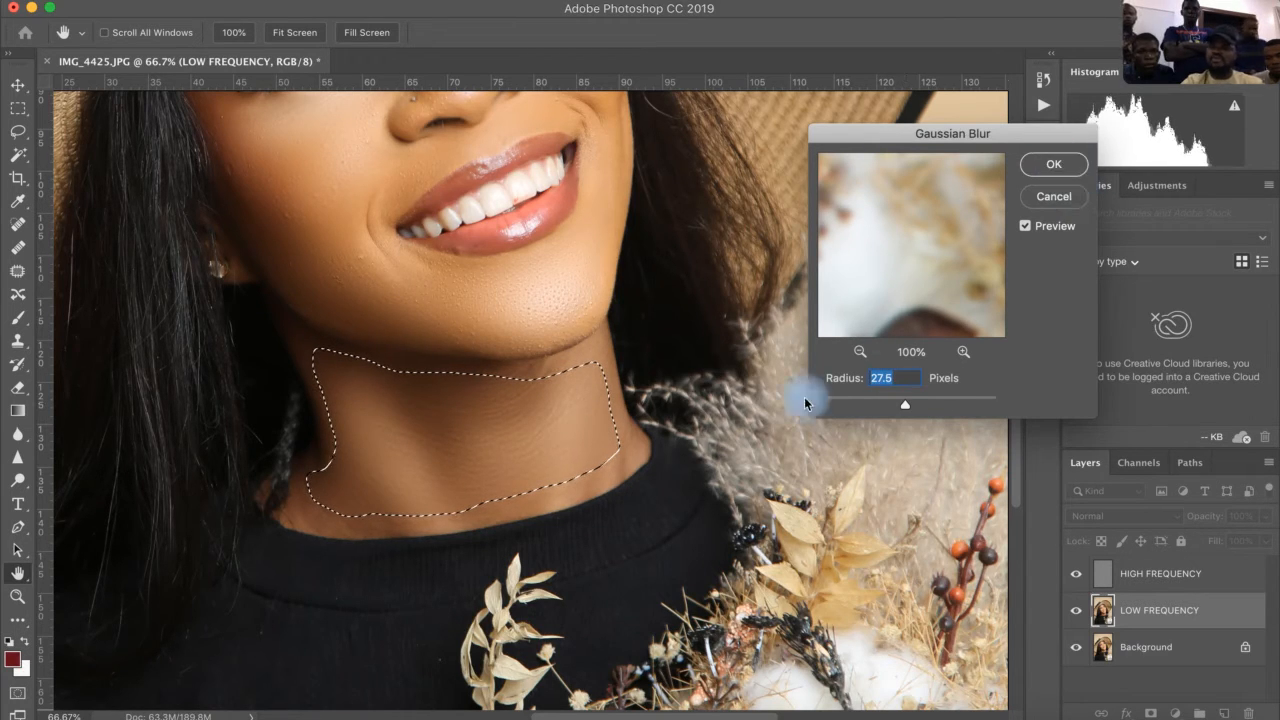
pyautogui.press('super+d')
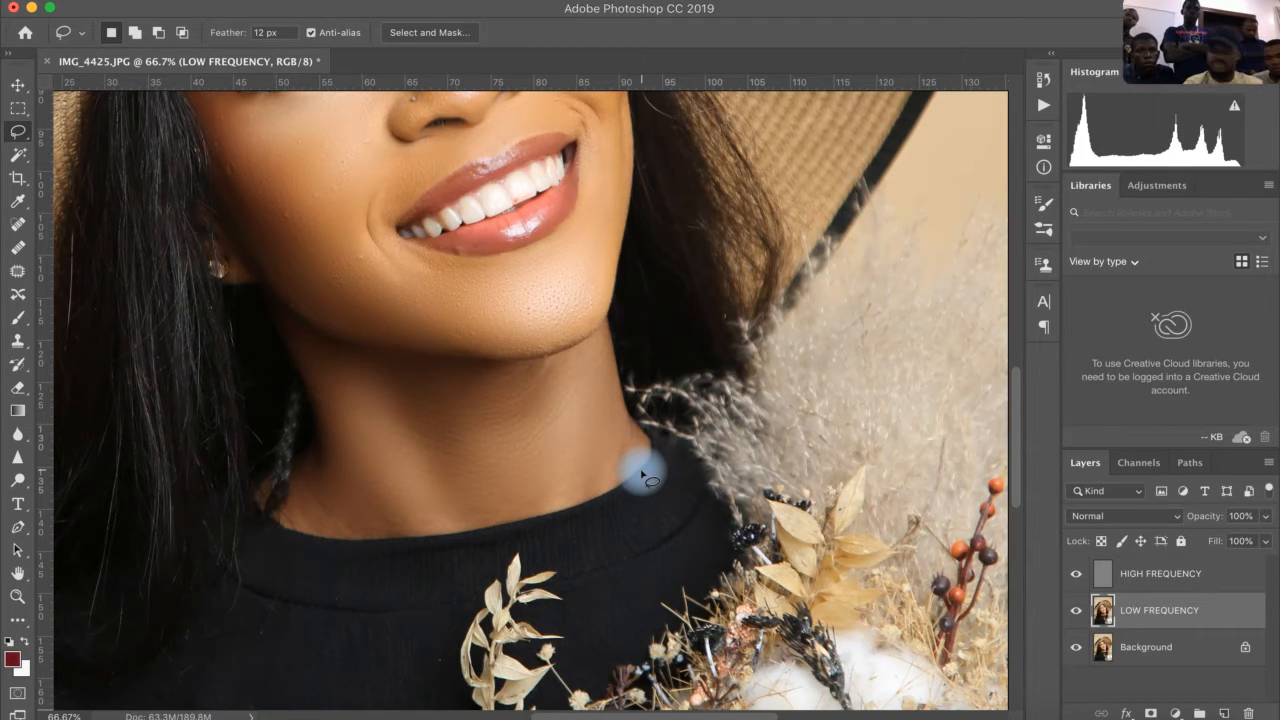
# Examine the smoothed neck and face in the overall portrait and in close-up.
pyautogui.press('super+minus')
pyautogui.press('super+minus')
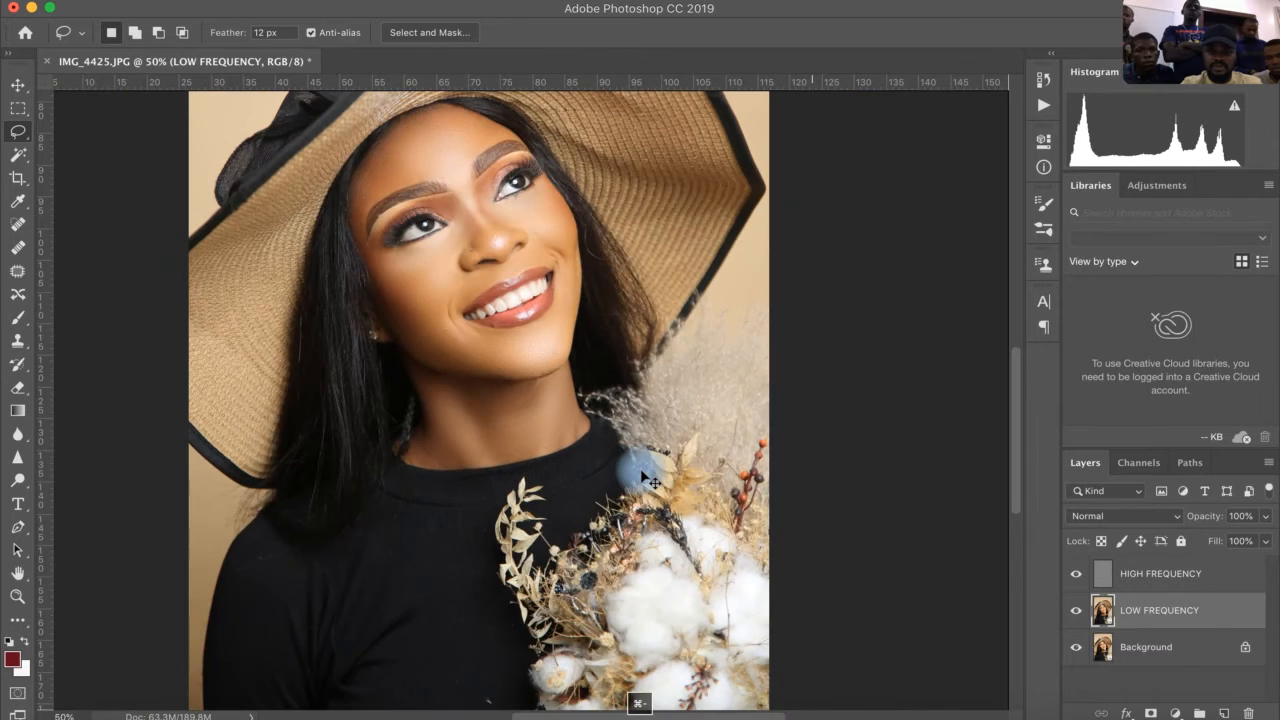
pyautogui.press('super+minus')
pyautogui.press('super+minus')
pyautogui.press('super+minus')
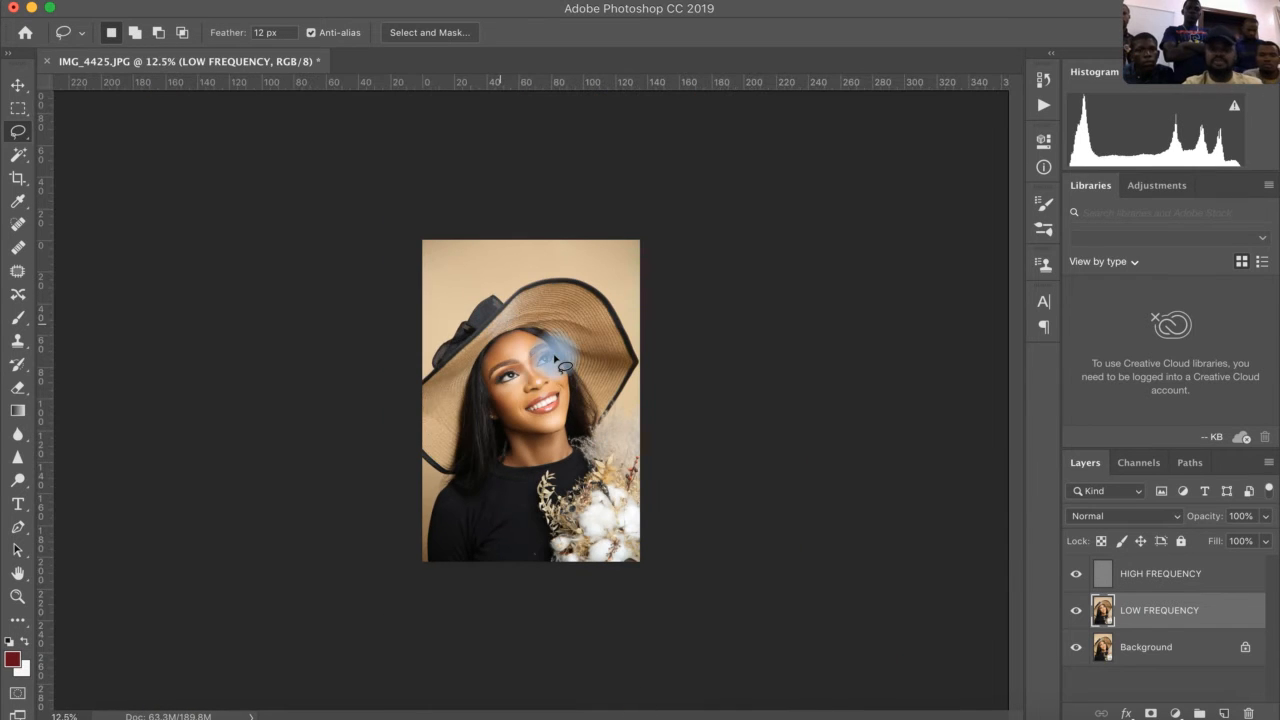
pyautogui.press('super+equal')
pyautogui.press('super+equal')
pyautogui.press('super+equal')
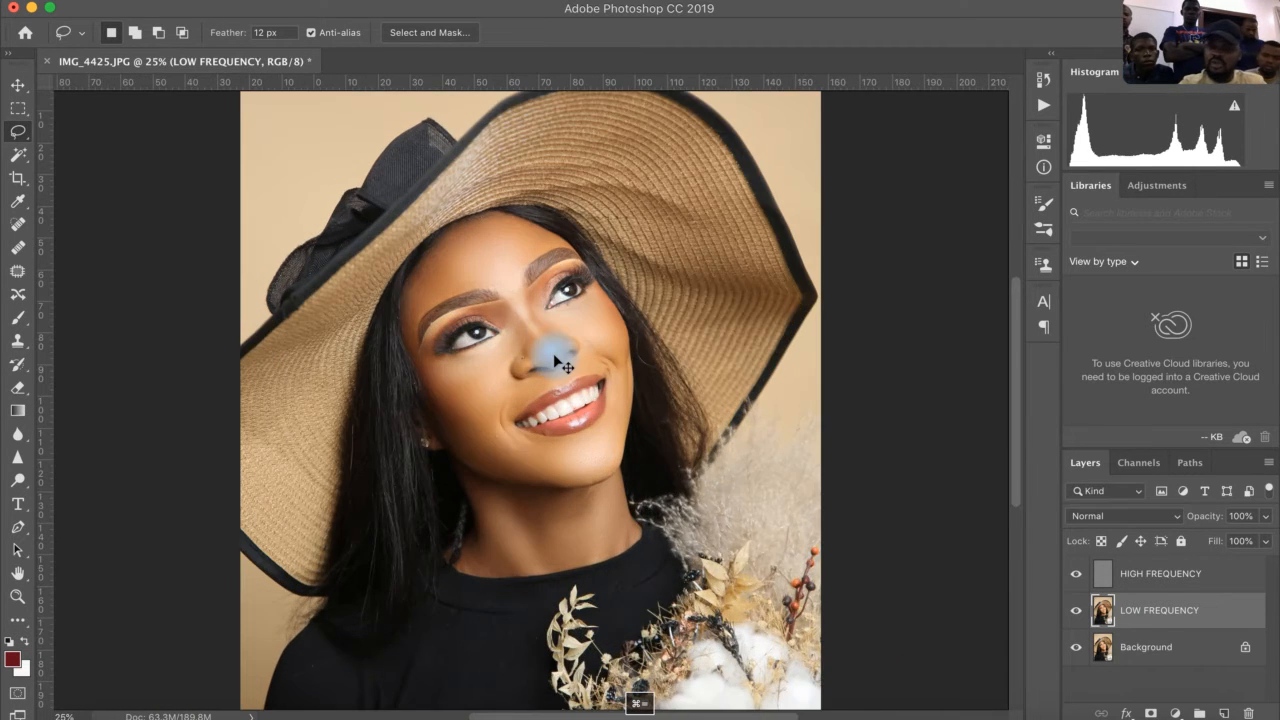
pyautogui.press('super+equal')
pyautogui.press('super+equal')
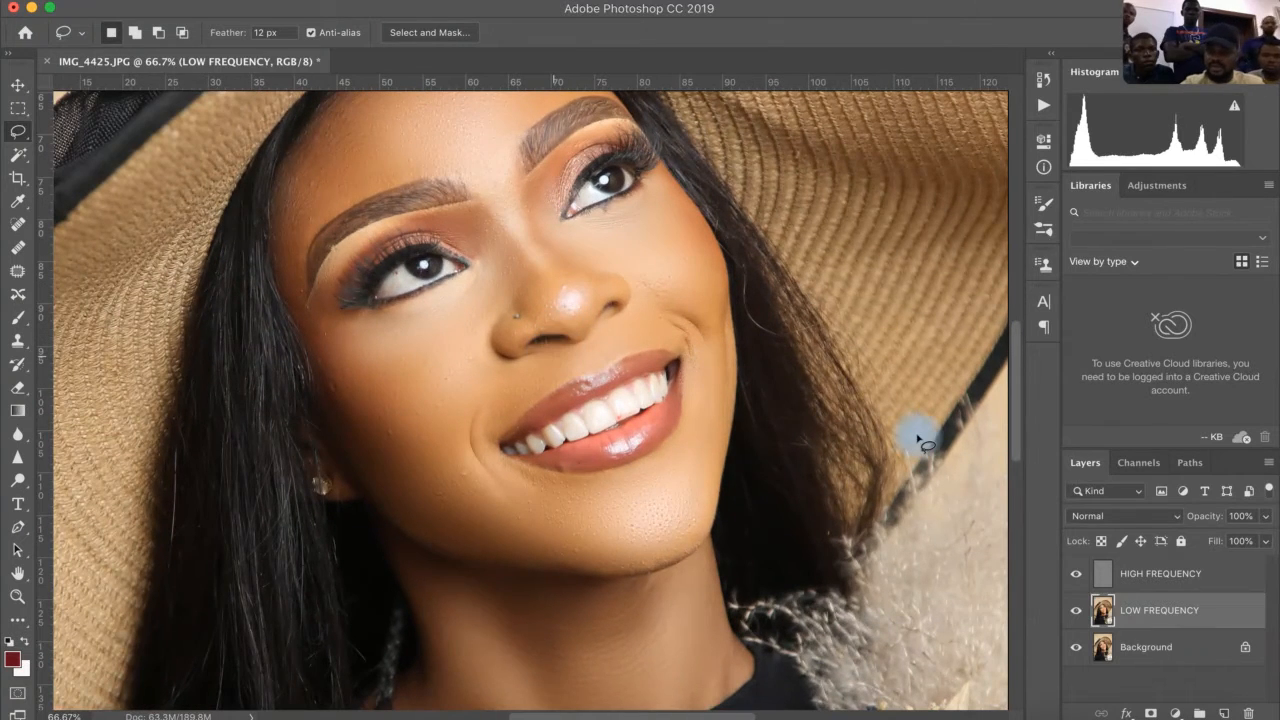
# Select the HIGH FREQUENCY and LOW FREQUENCY layers together and place them in a new layer group.
pyautogui.click(1168, 573)
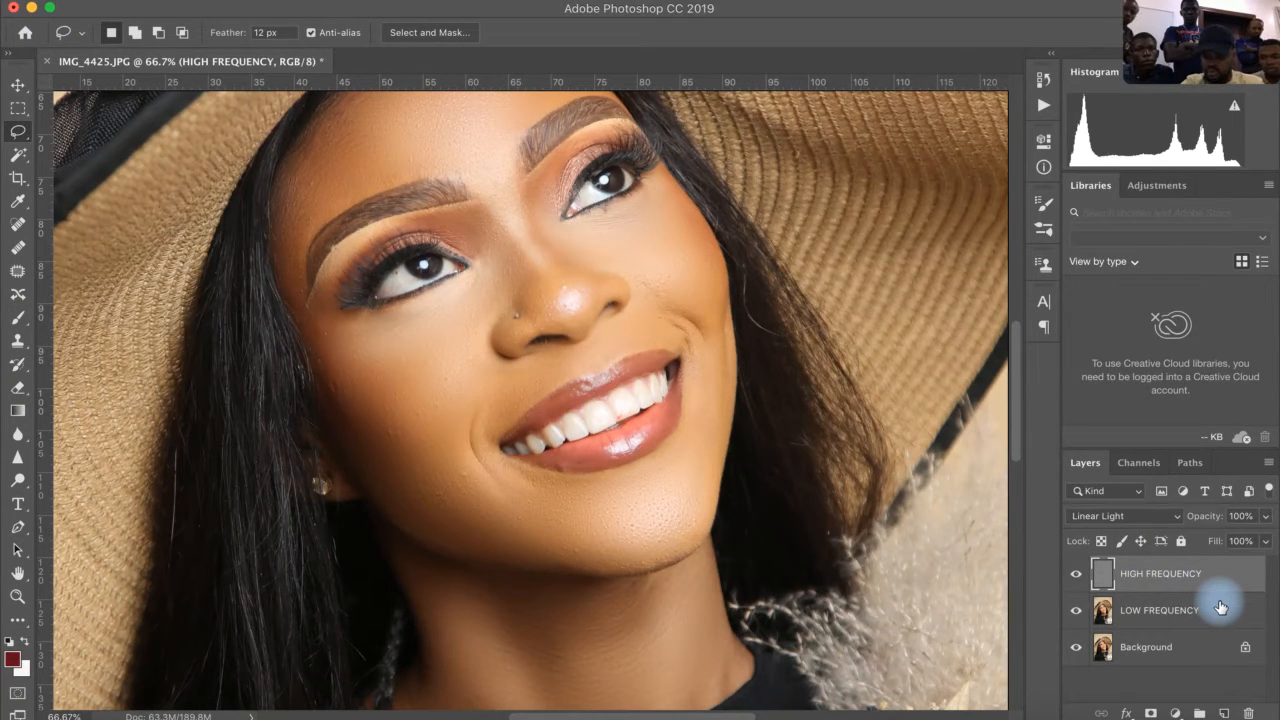
pyautogui.keyDown('shift'); pyautogui.click(1220, 607); pyautogui.keyUp('shift')
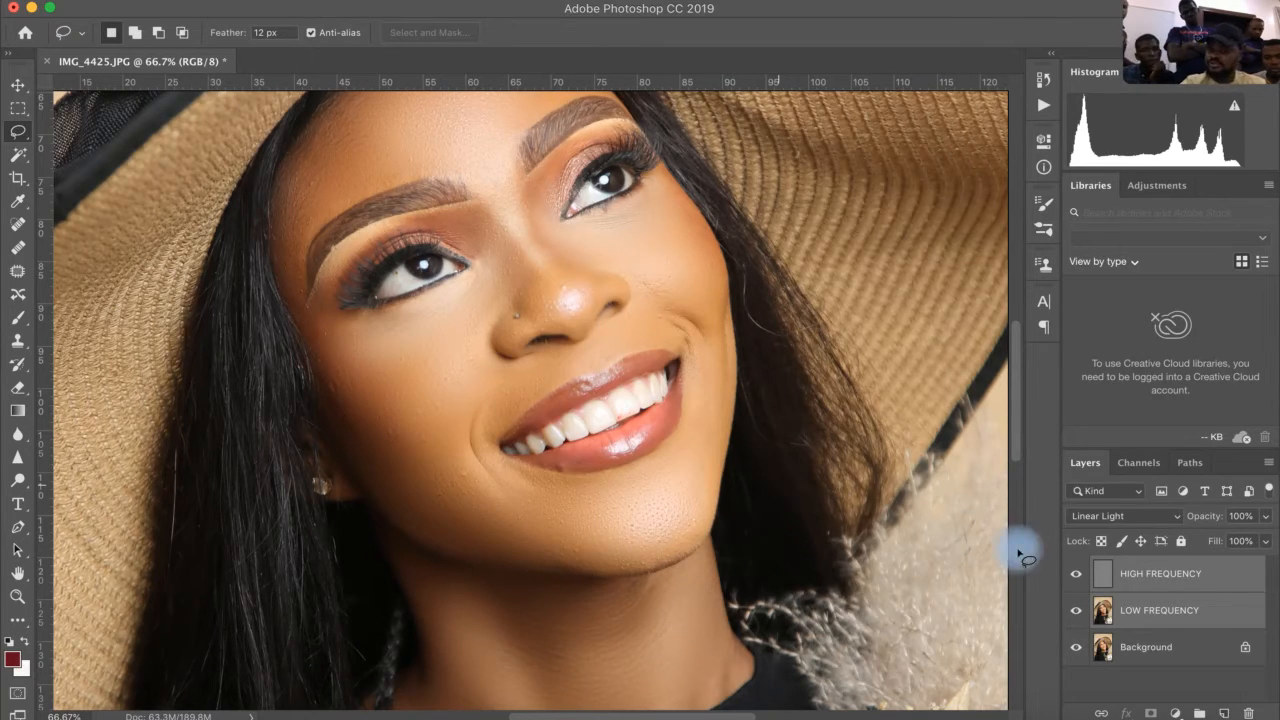
pyautogui.click(1218, 574)
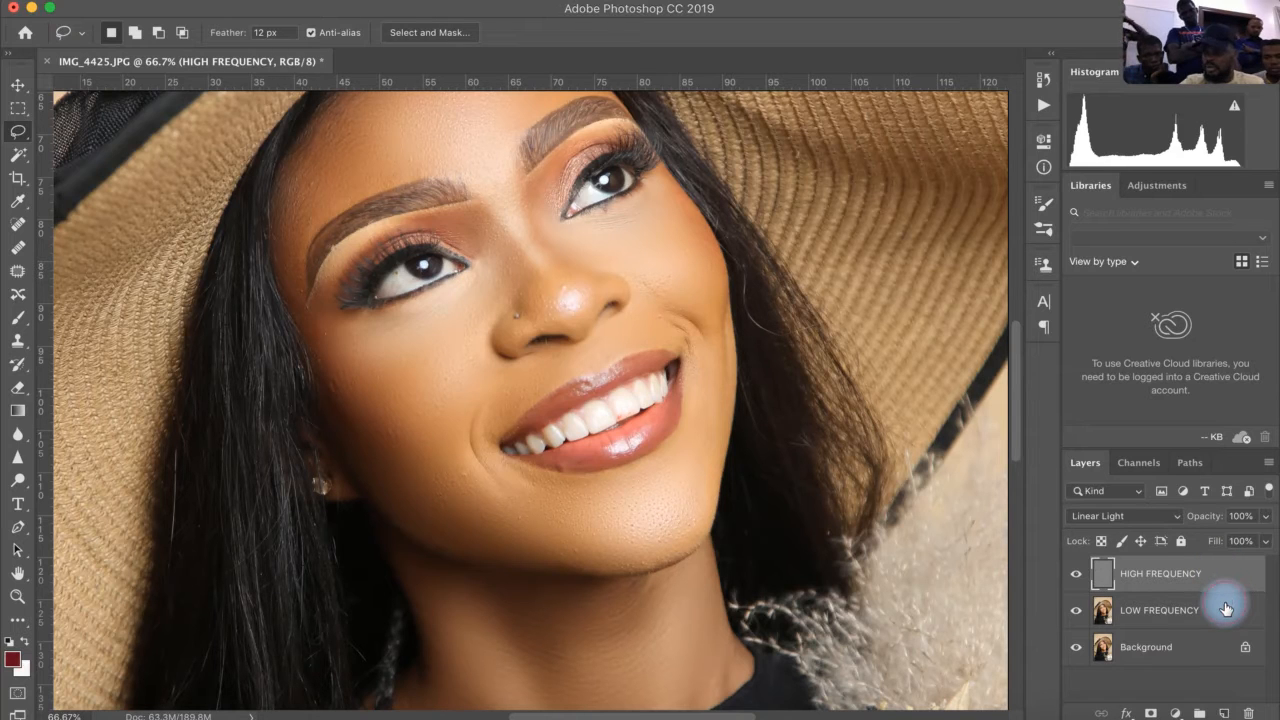
pyautogui.keyDown('shift'); pyautogui.click(1226, 608); pyautogui.keyUp('shift')
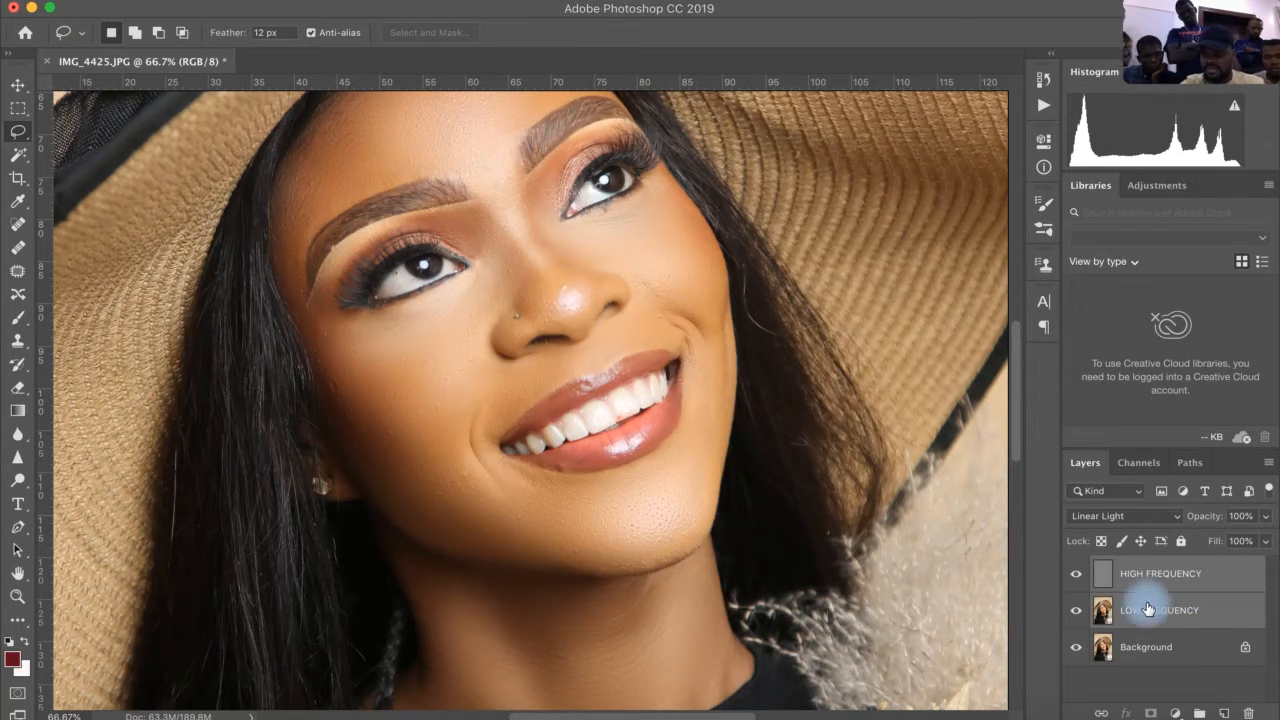
pyautogui.moveTo(1066, 20); pyautogui.dragTo(593, 20)
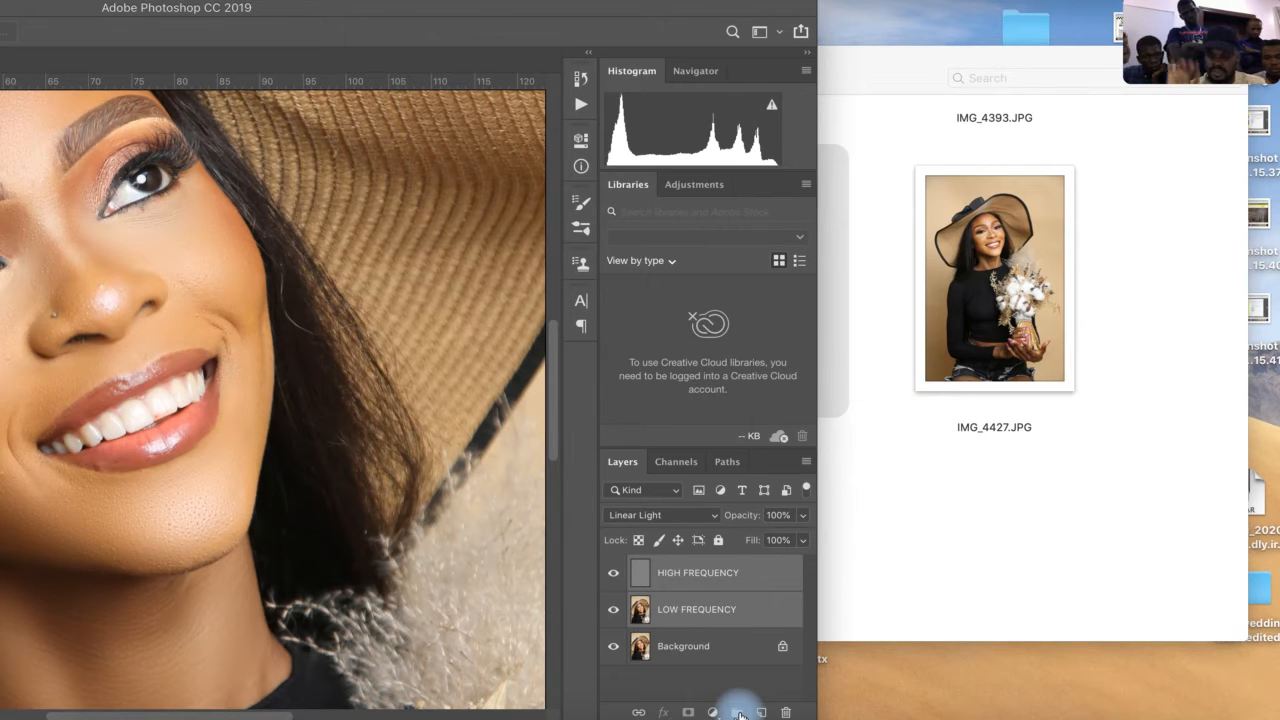
pyautogui.click(740, 713)
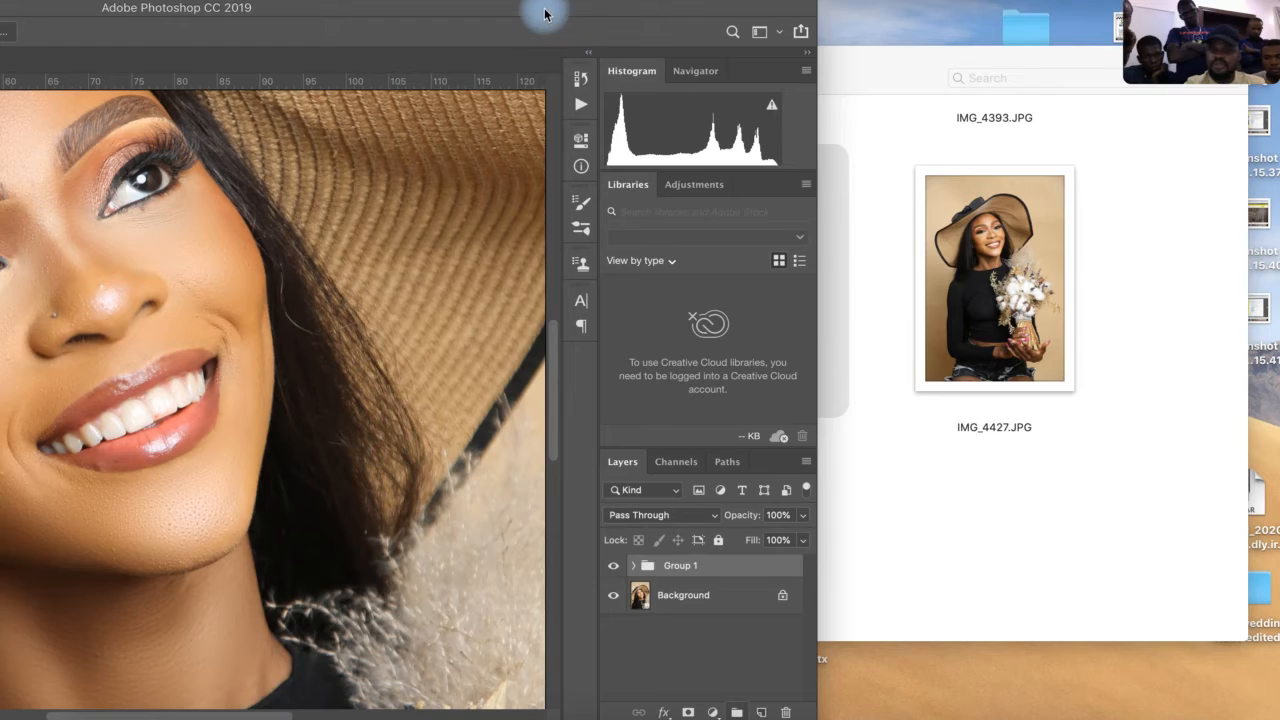
pyautogui.moveTo(600, 12); pyautogui.dragTo(998, 18)
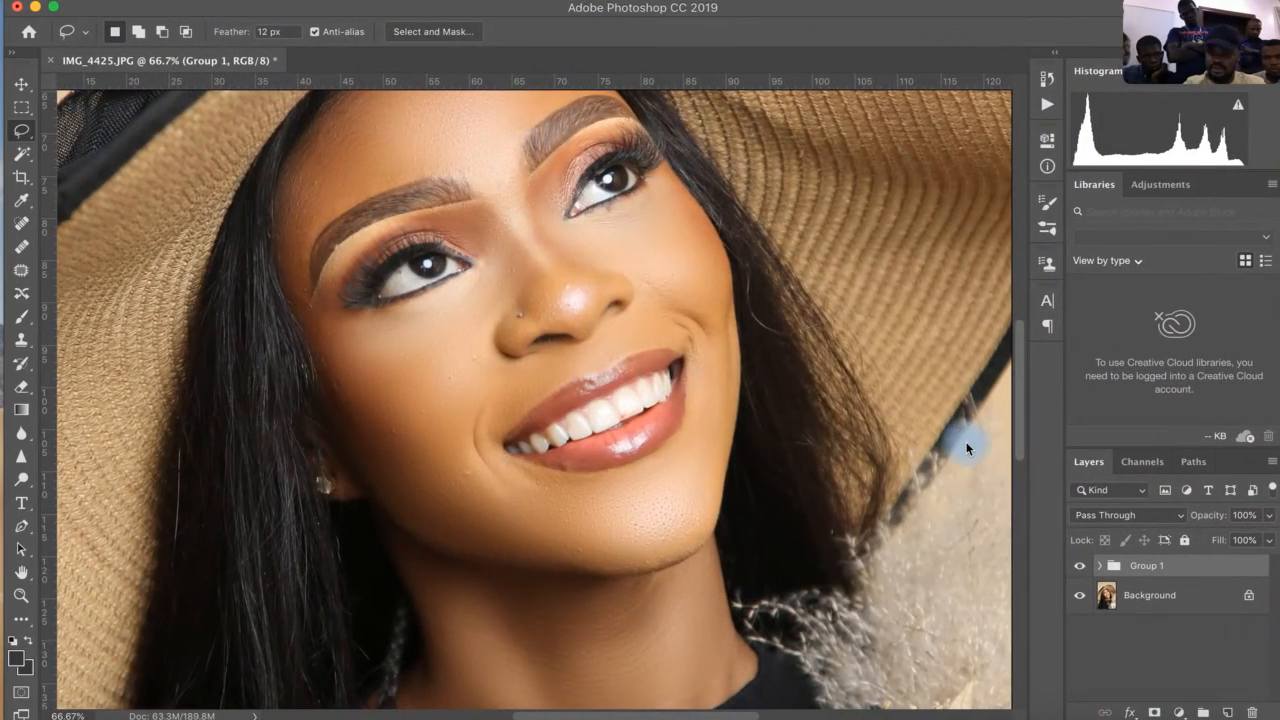
# Toggle the visibility of the frequency separation group to compare the portrait before and after retouching.
pyautogui.click(1079, 568)
pyautogui.click(1079, 568)
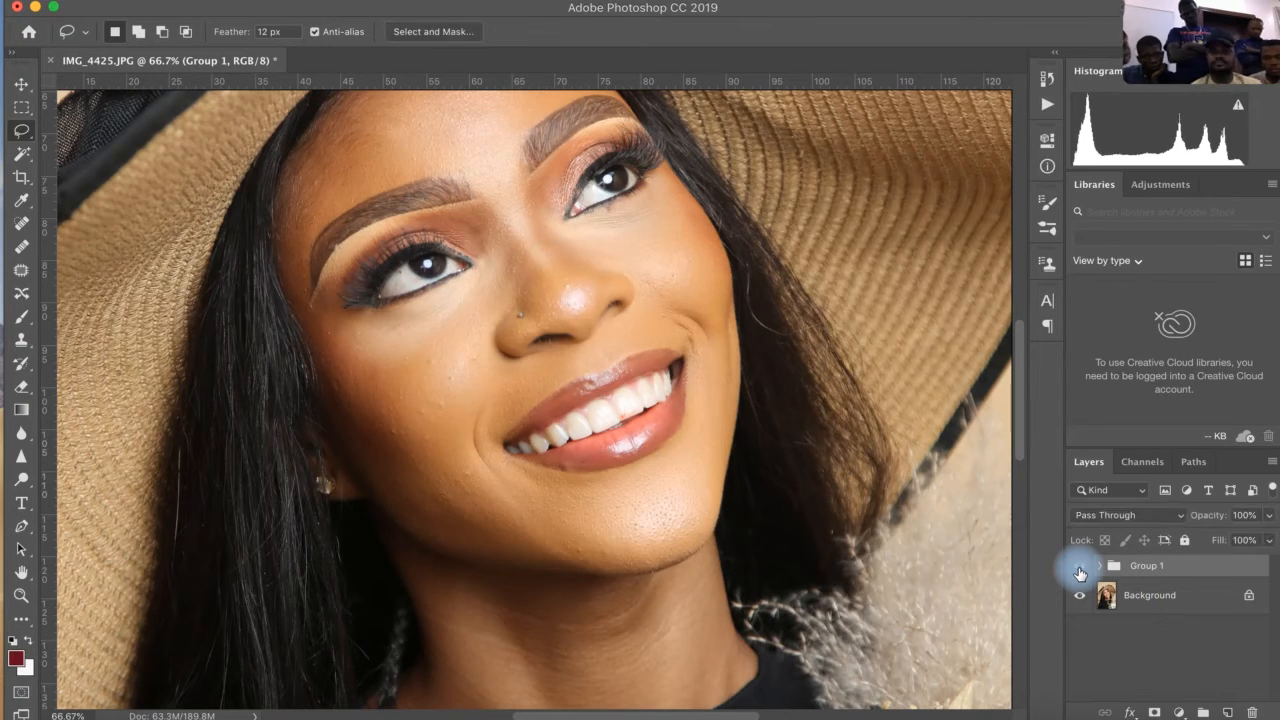
pyautogui.click(1079, 568)
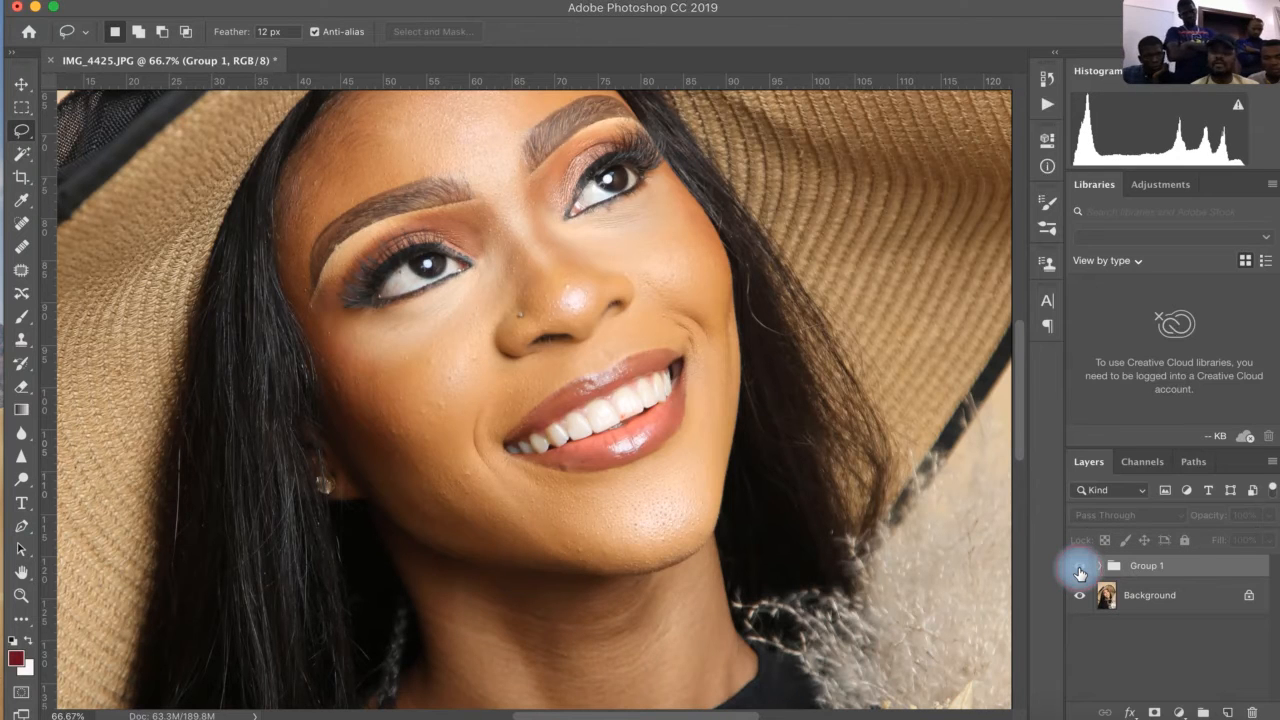
# Toggle the visibility of Group 1 repeatedly over the lower and upper face to compare the skin before and after retouching.
pyautogui.click(1079, 569)
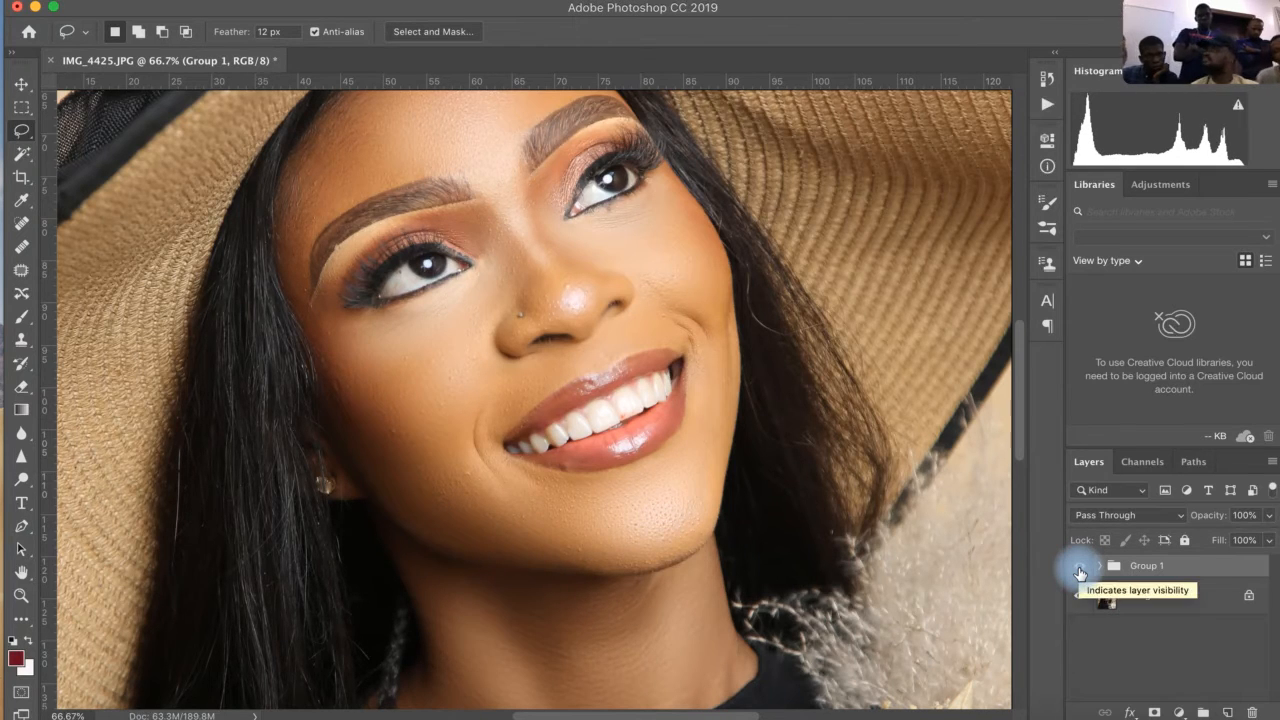
pyautogui.click(1079, 569)
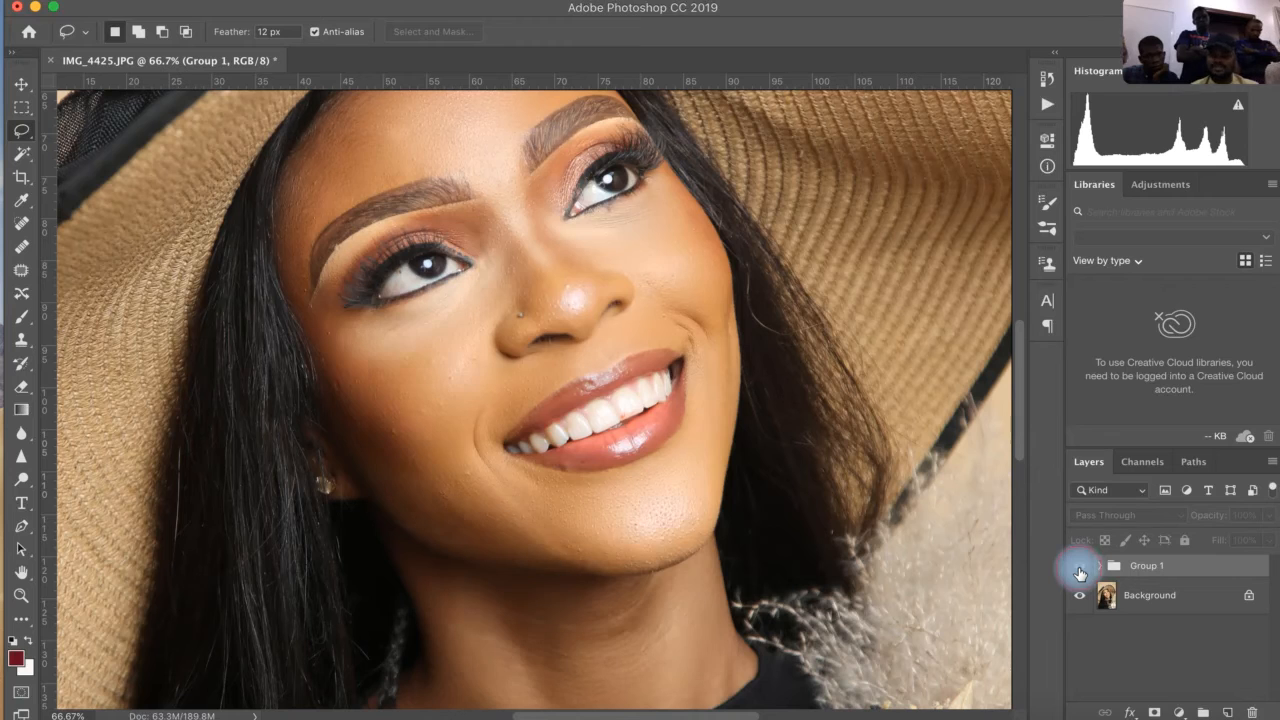
pyautogui.click(1079, 569)
pyautogui.click(1079, 569)
pyautogui.click(1079, 569)
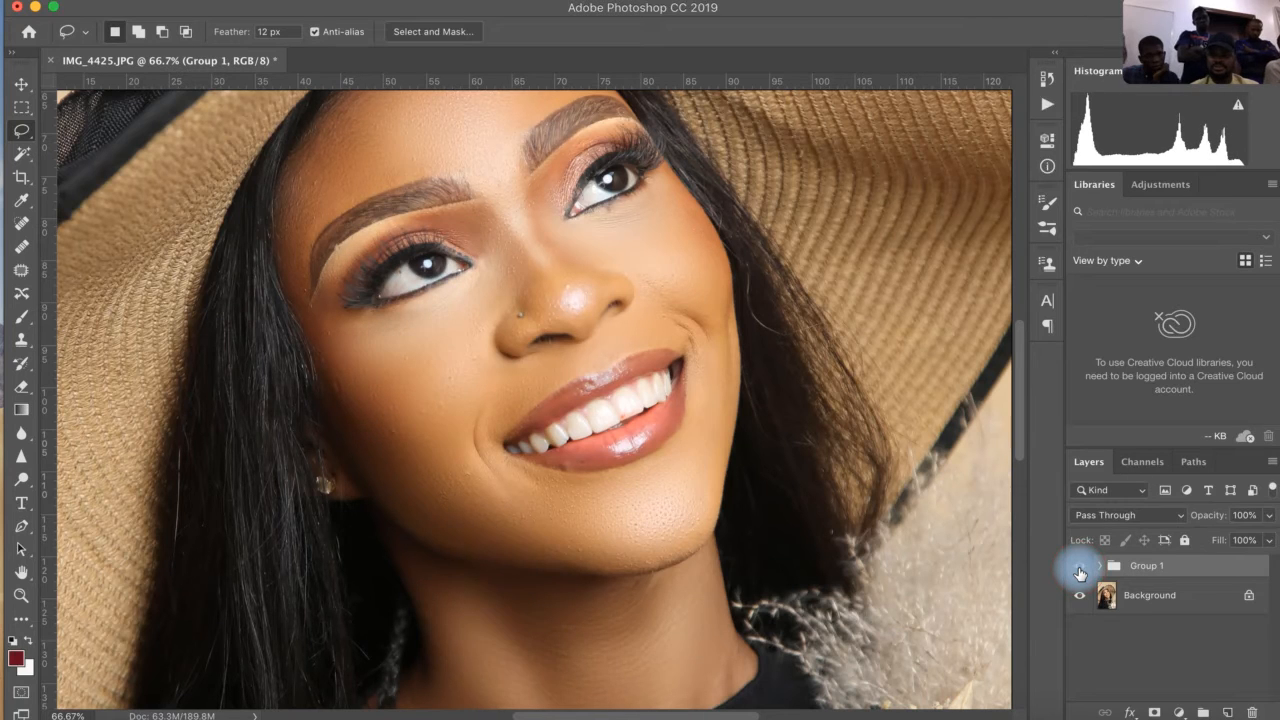
pyautogui.scroll(1, 1022, 390)
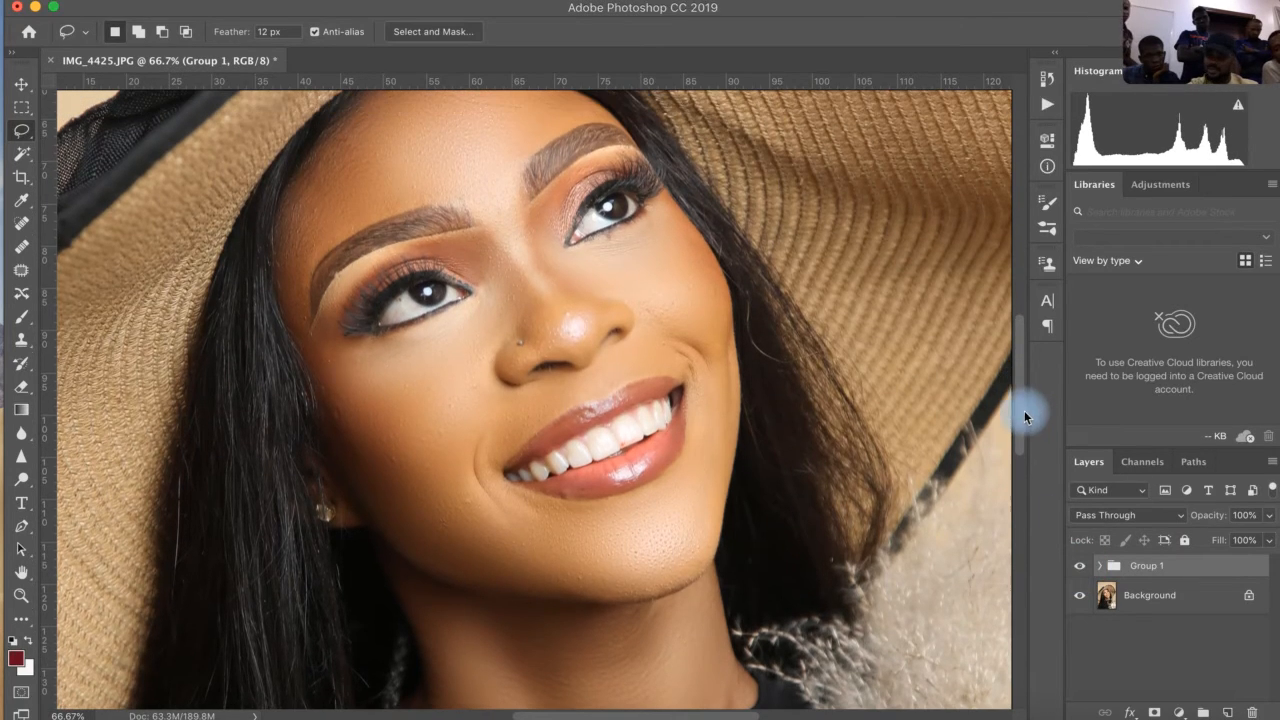
pyautogui.click(1080, 567)
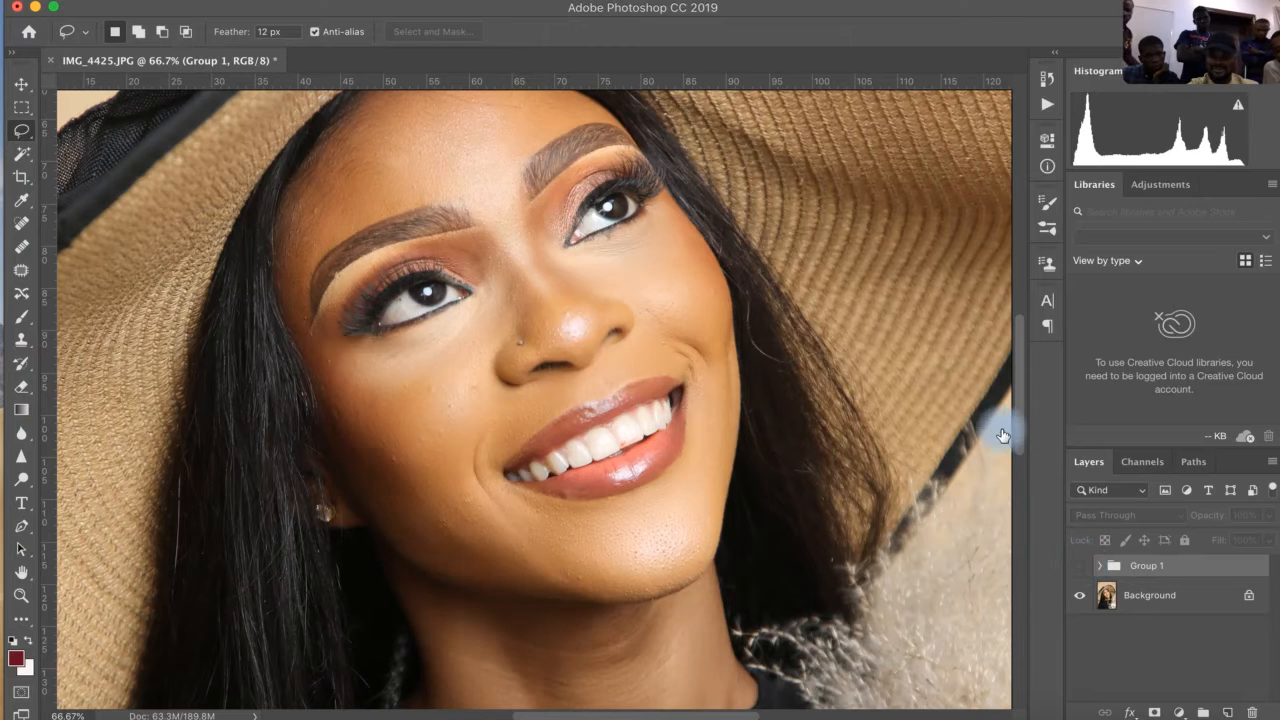
pyautogui.scroll(2, 1020, 431)
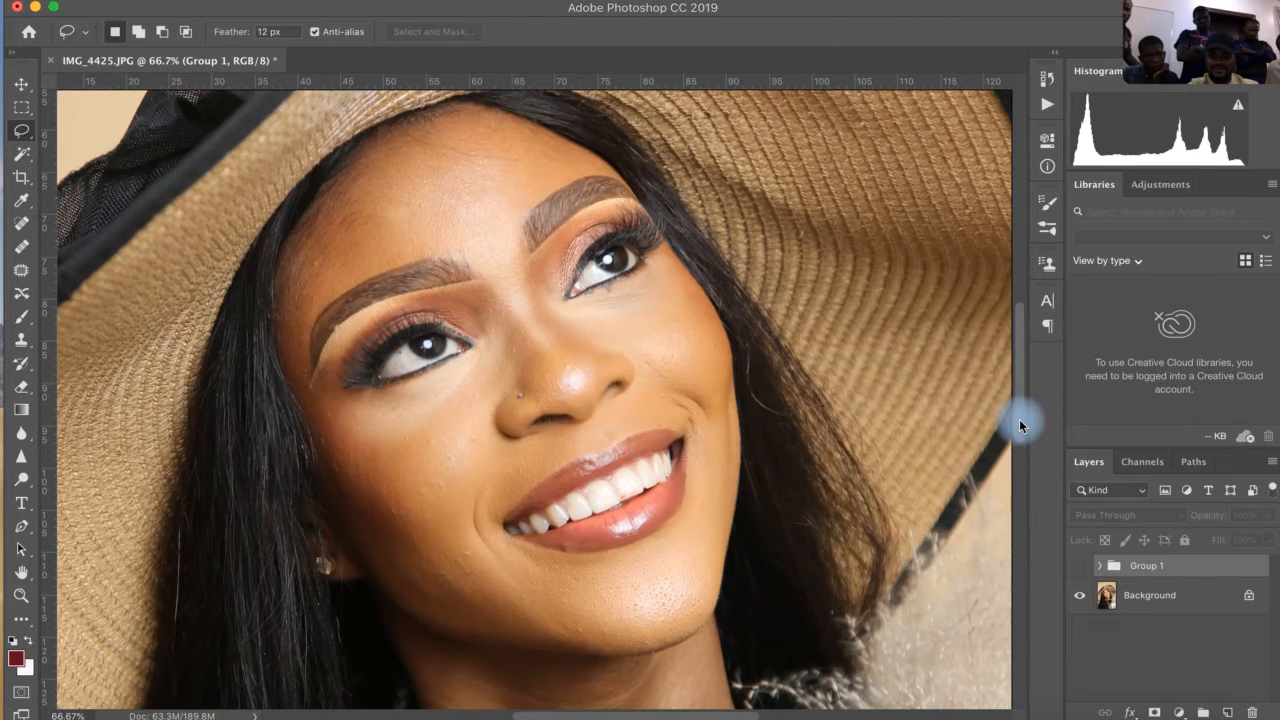
pyautogui.click(1080, 568)
pyautogui.click(1080, 569)
pyautogui.click(1080, 569)
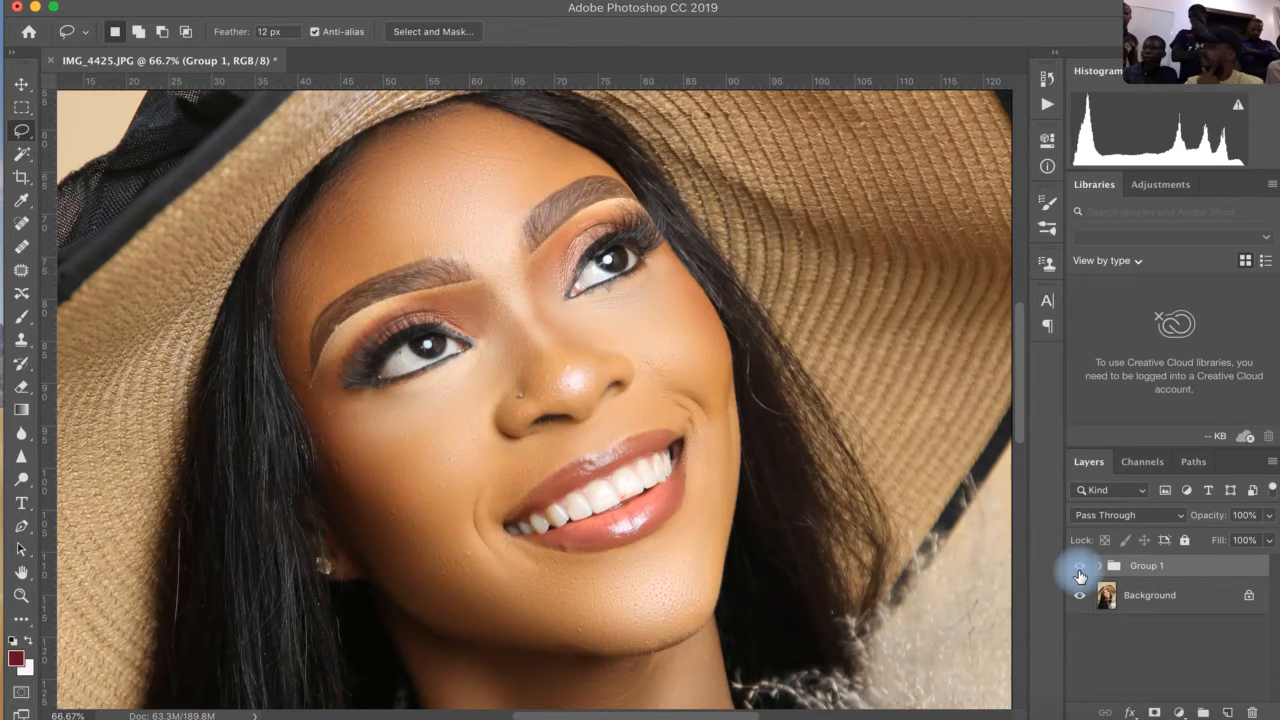
pyautogui.click(1079, 568)
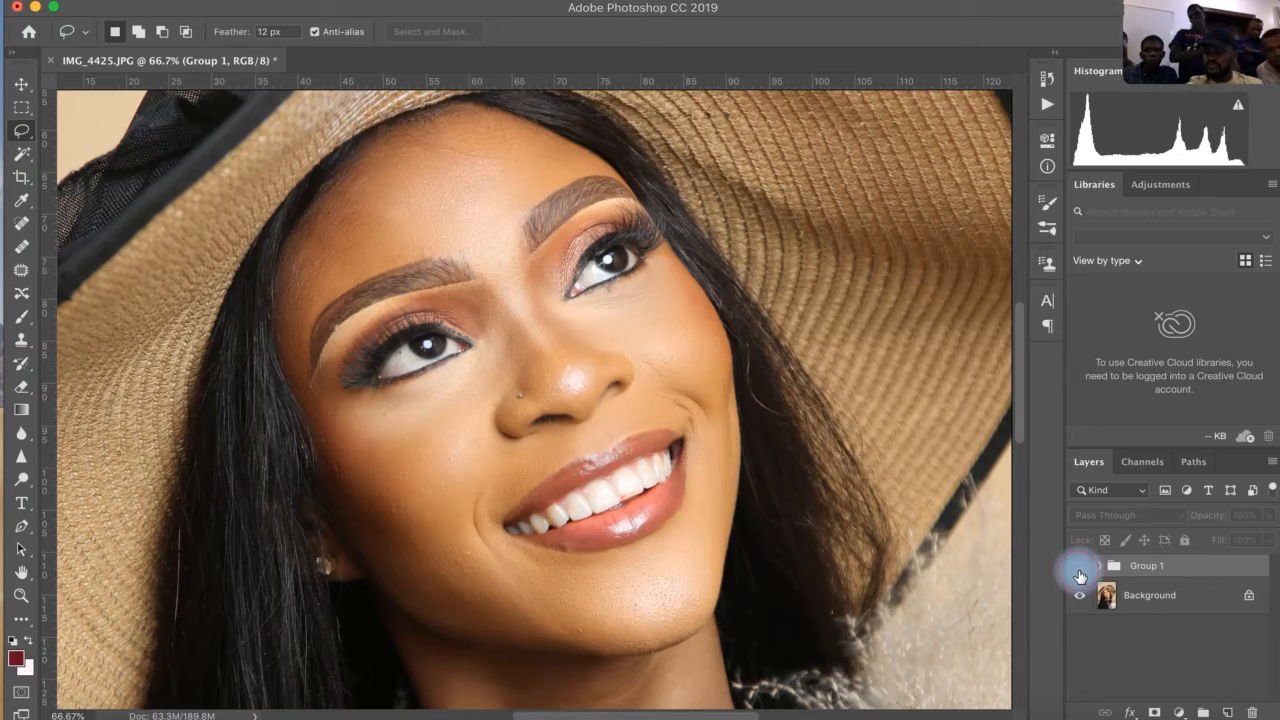
pyautogui.click(1079, 568)
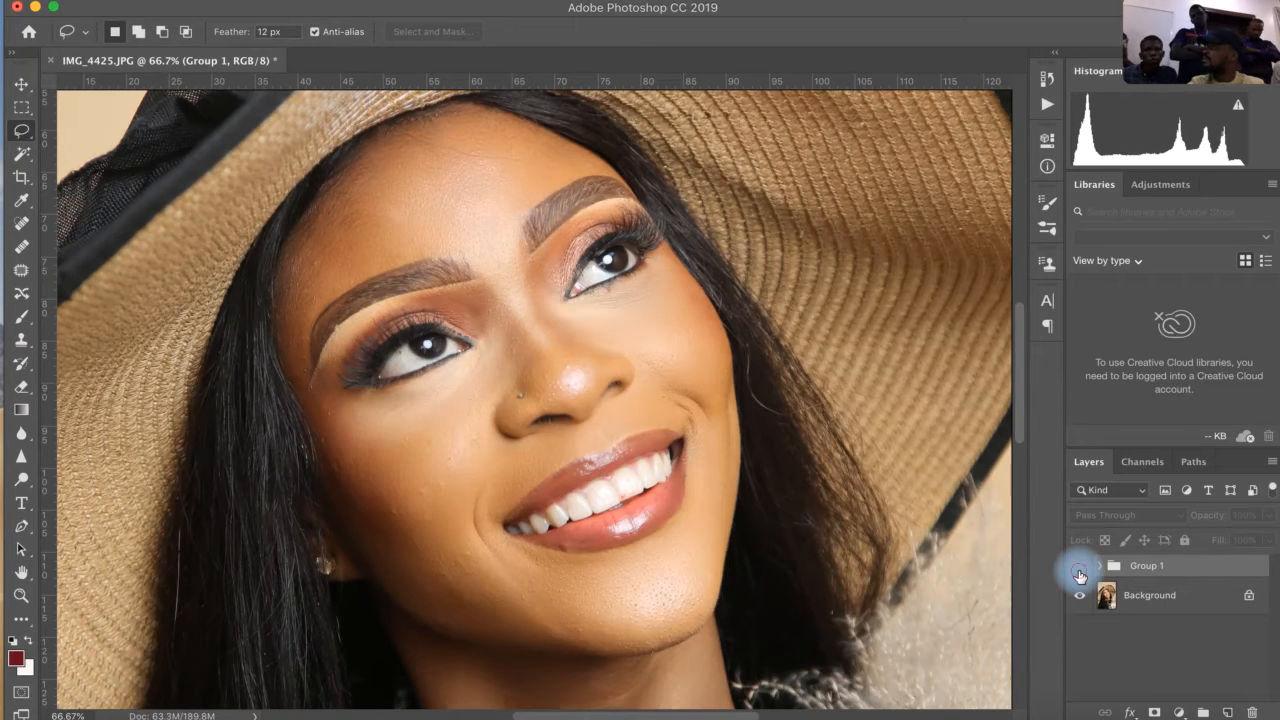
pyautogui.click(1079, 574)
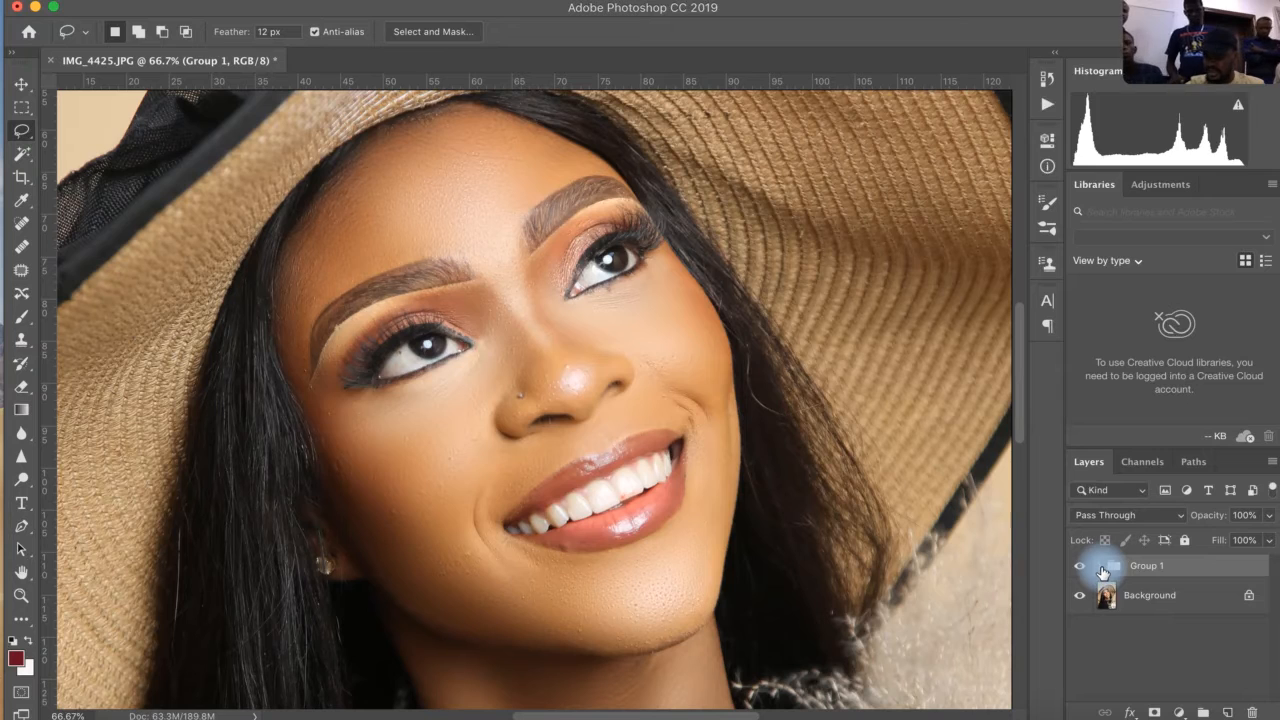
# Expand Group 1, hide the HIGH FREQUENCY and LOW FREQUENCY layers one after the other, and show both again.
pyautogui.click(1102, 566)
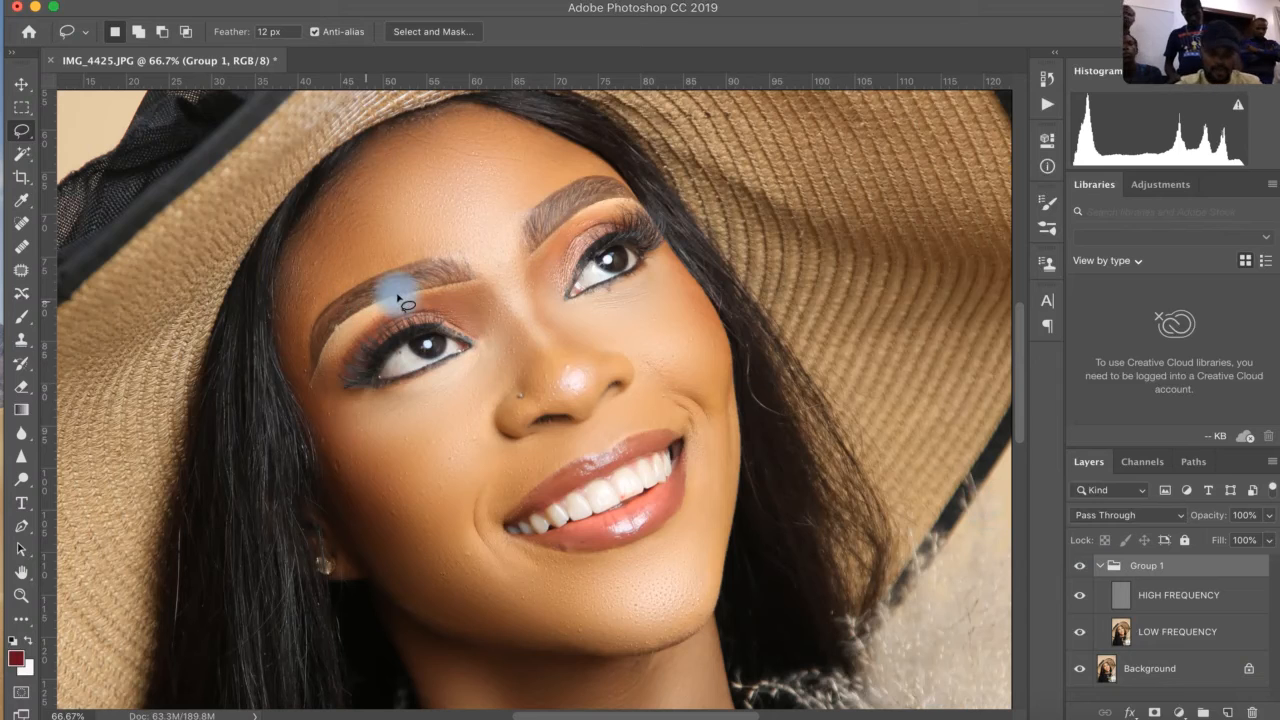
pyautogui.press('z')
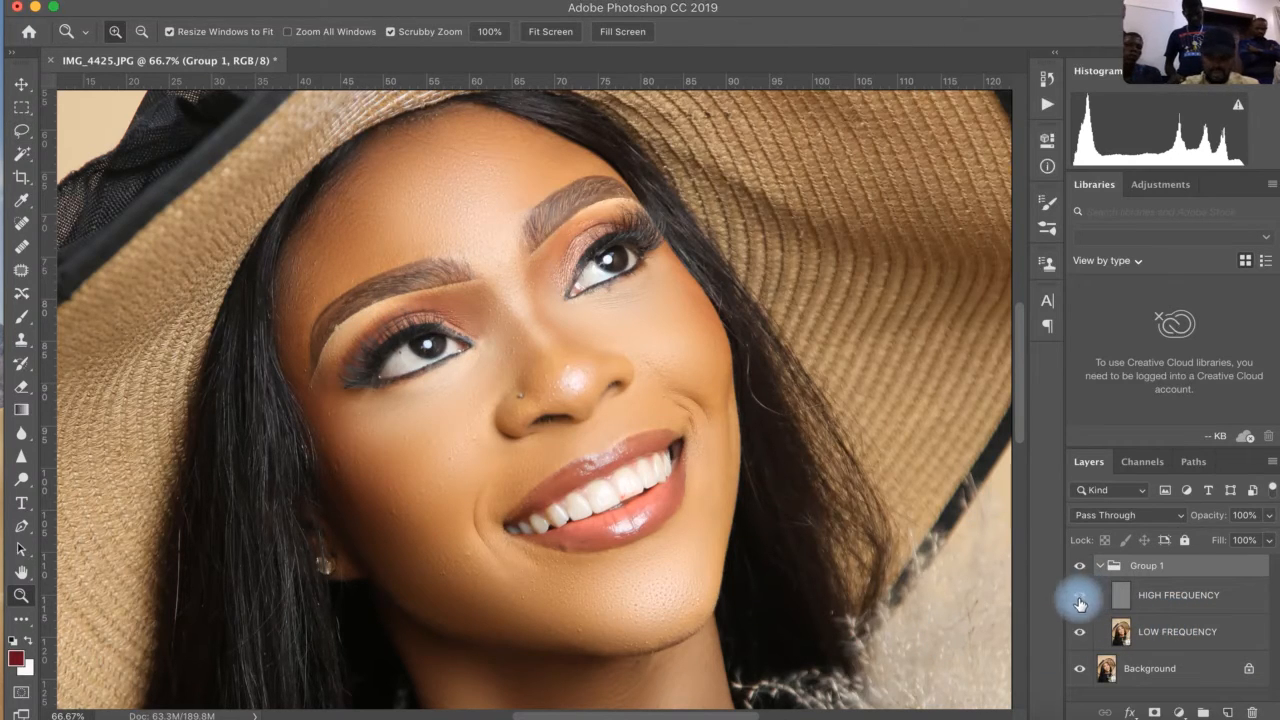
pyautogui.click(1080, 600)
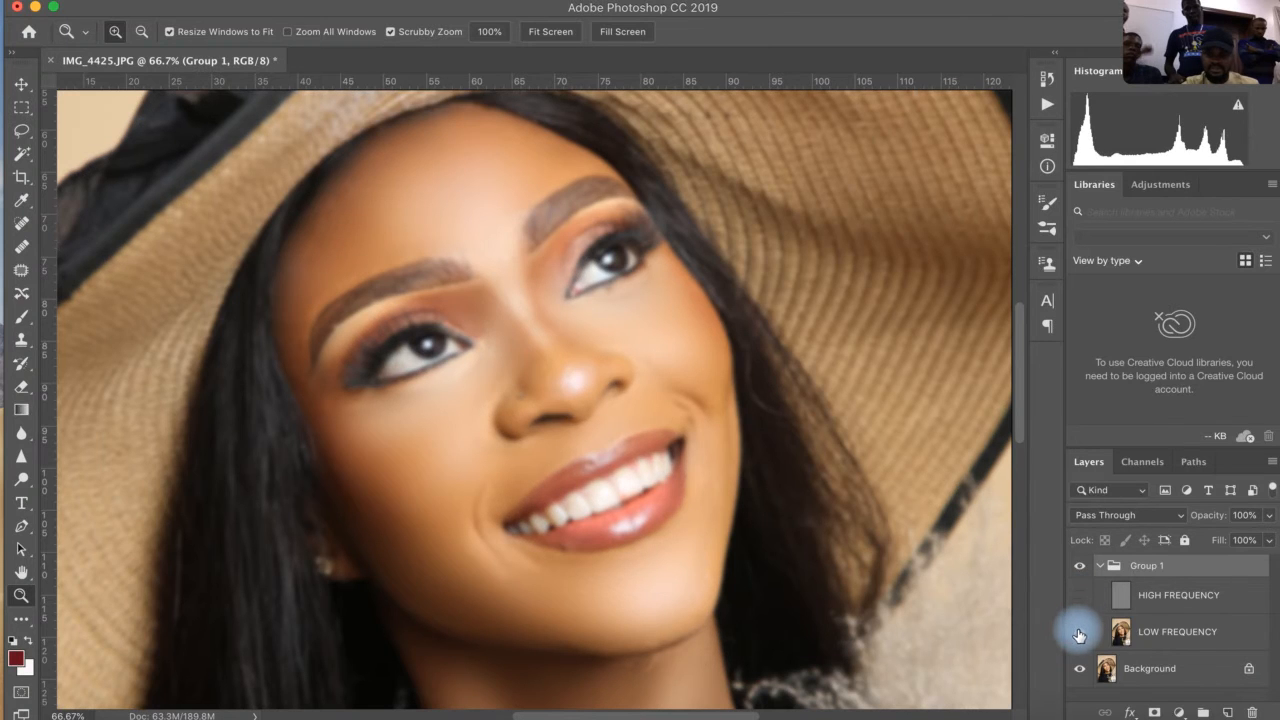
pyautogui.click(1079, 632)
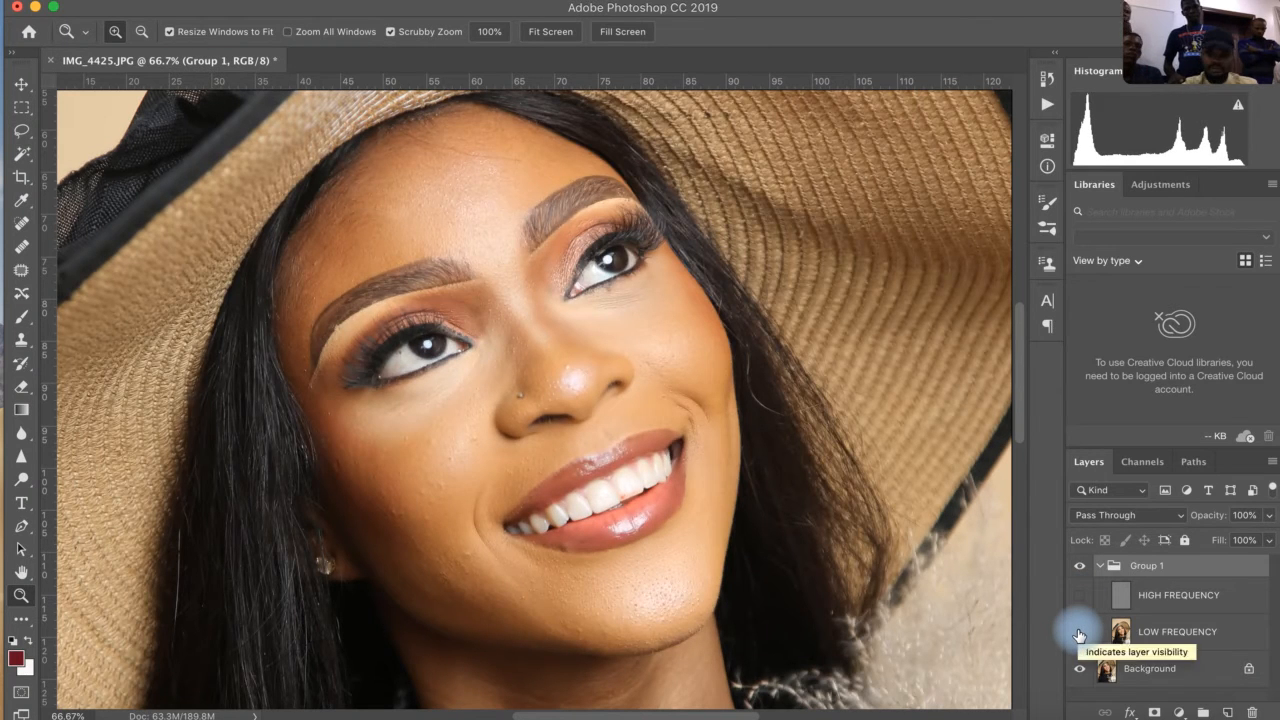
pyautogui.click(1079, 627)
pyautogui.click(1079, 595)
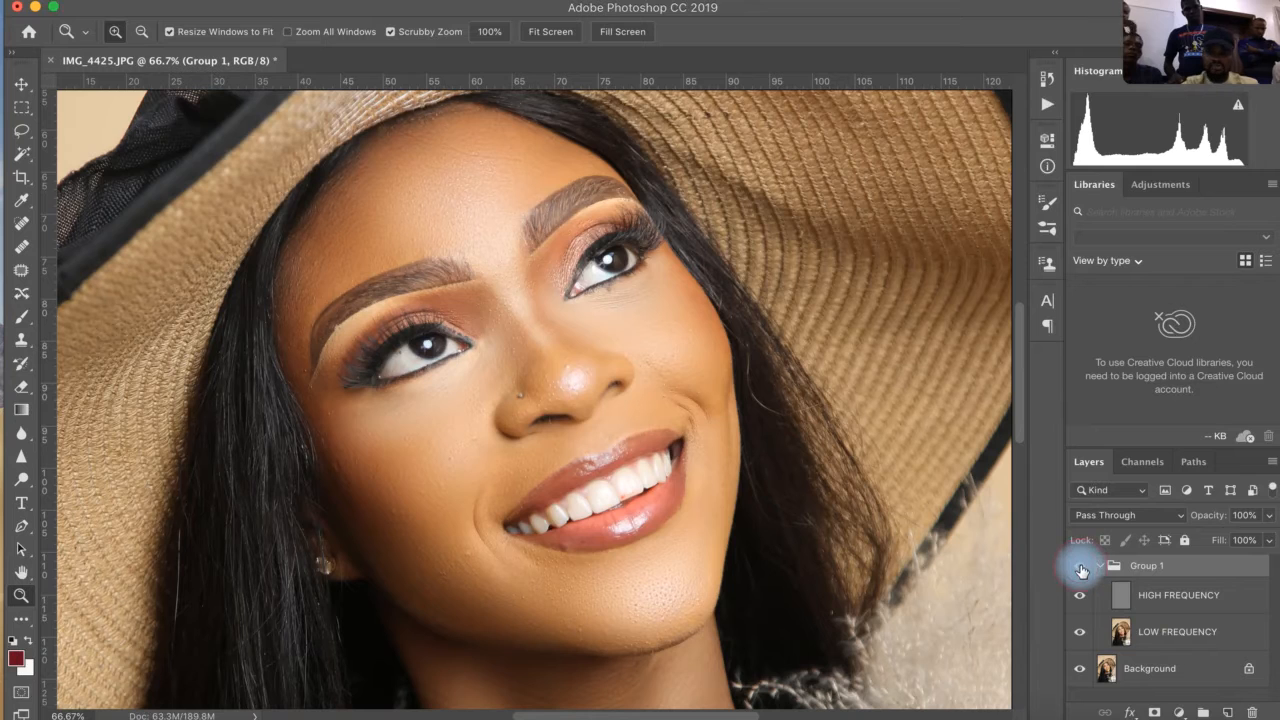
# Collapse Group 1 and switch its visibility off and on to compare the whole face.
pyautogui.click(1080, 566)
pyautogui.click(1080, 567)
pyautogui.click(1100, 566)
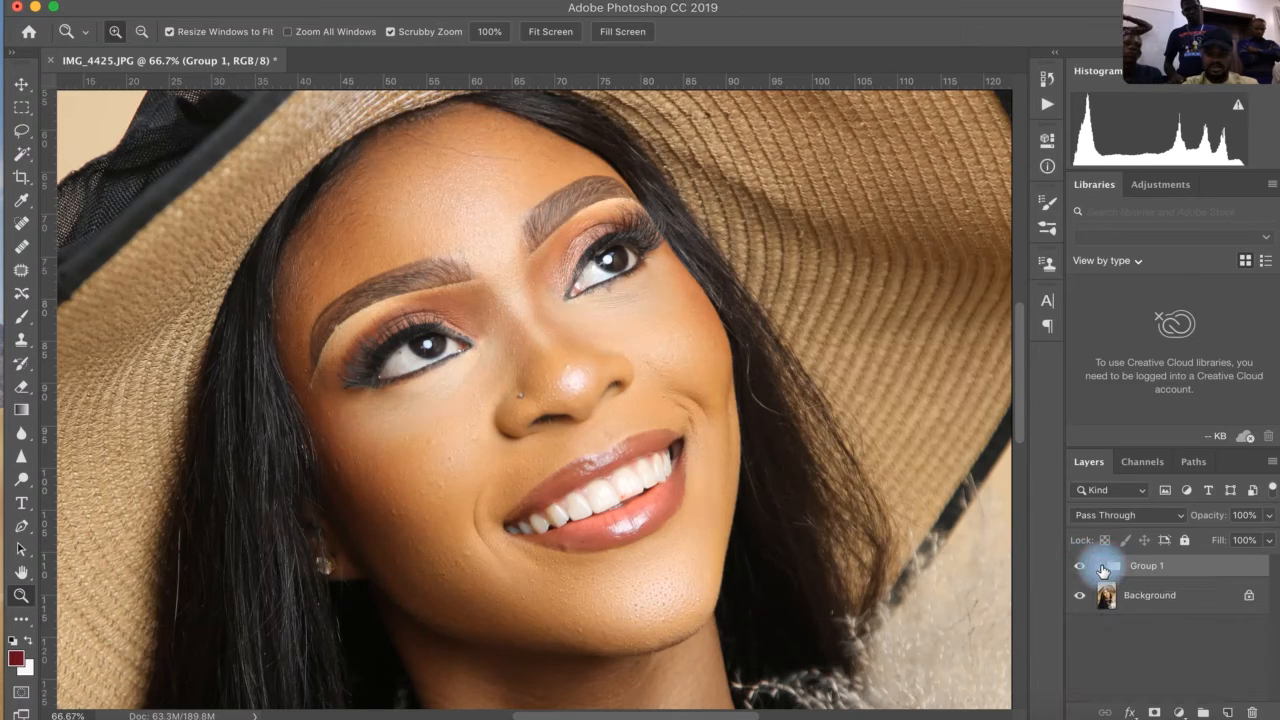
pyautogui.click(1080, 567)
pyautogui.click(1080, 567)
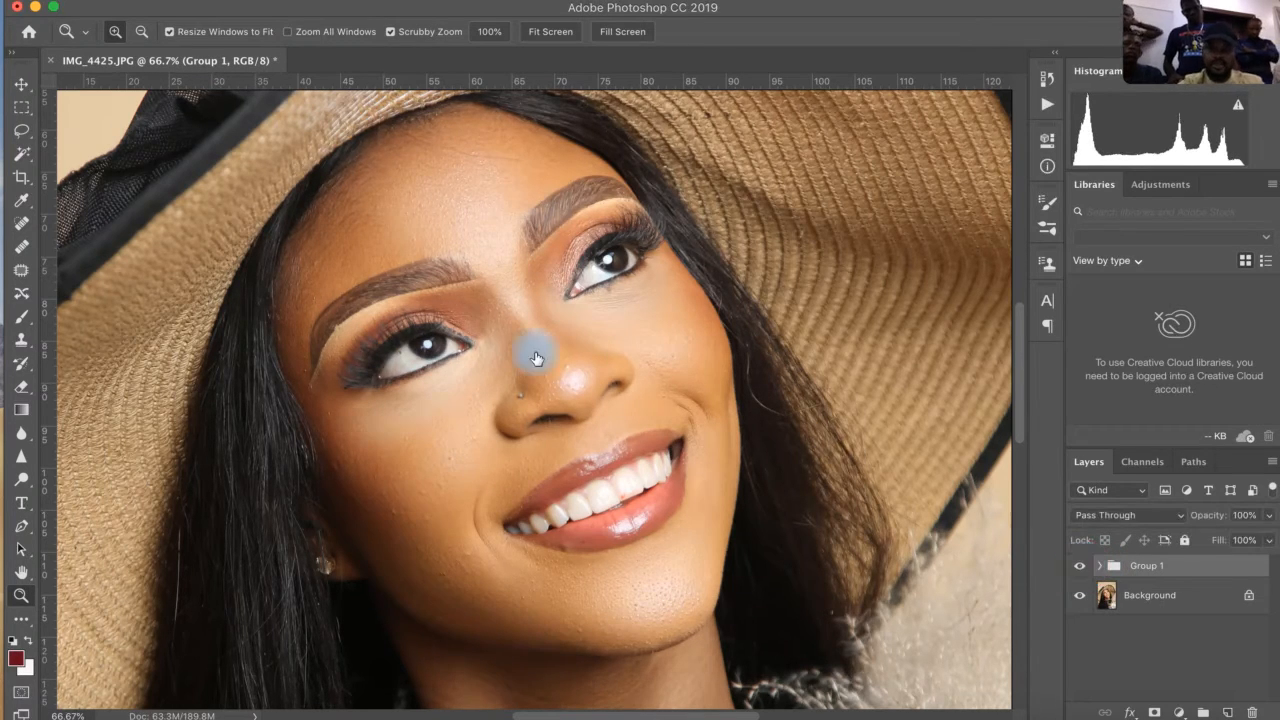
# Expand Group 1 and make the HIGH FREQUENCY layer active for texture retouching.
pyautogui.click(395, 260)
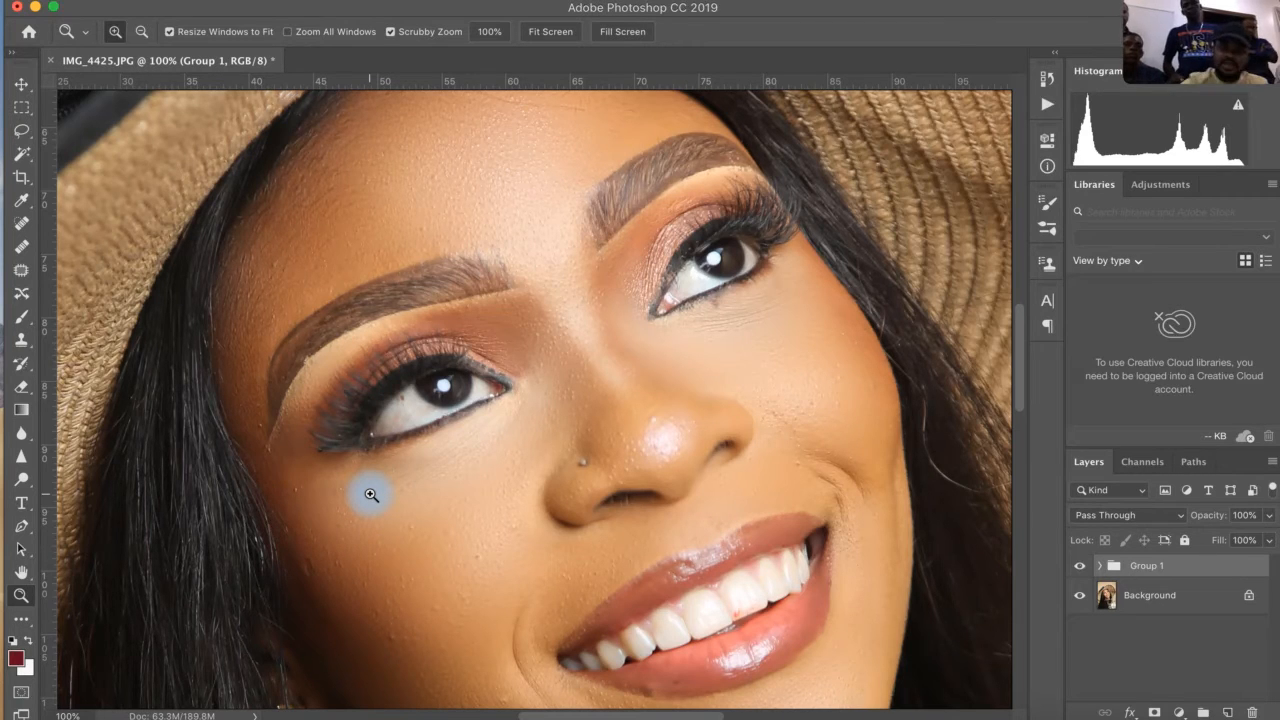
pyautogui.click(21, 130)
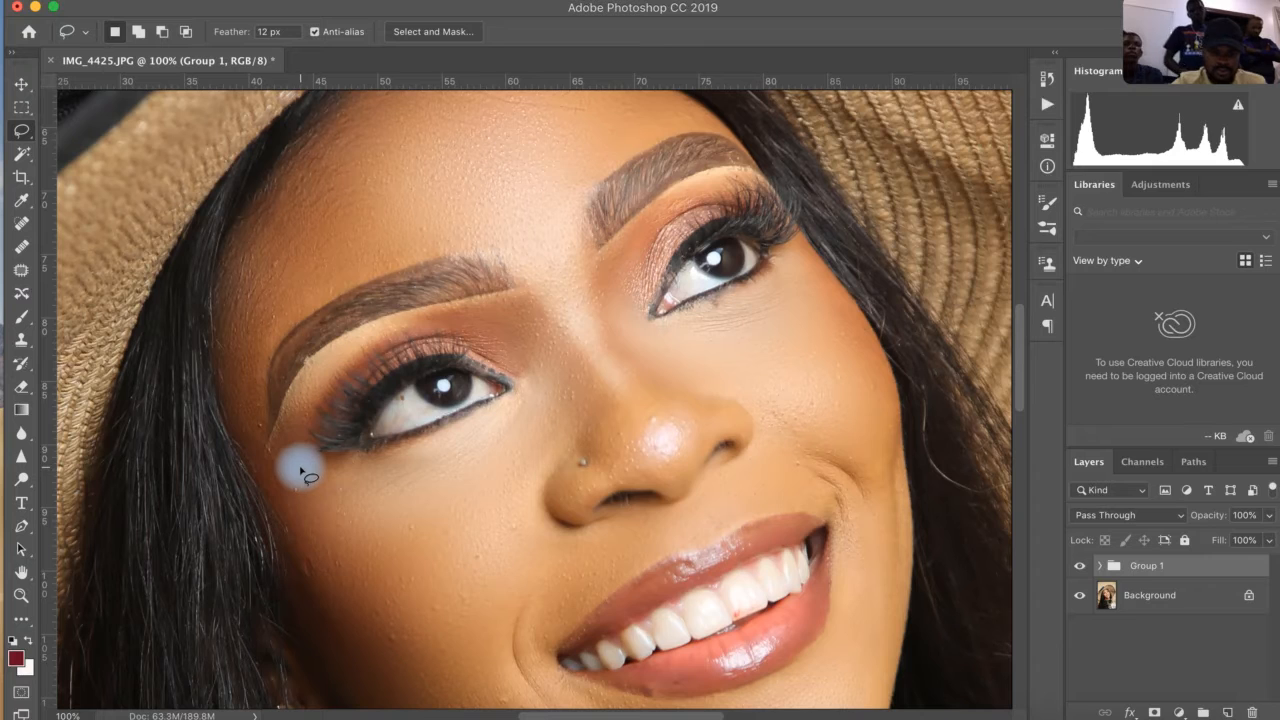
pyautogui.click(1103, 567)
pyautogui.click(1187, 598)
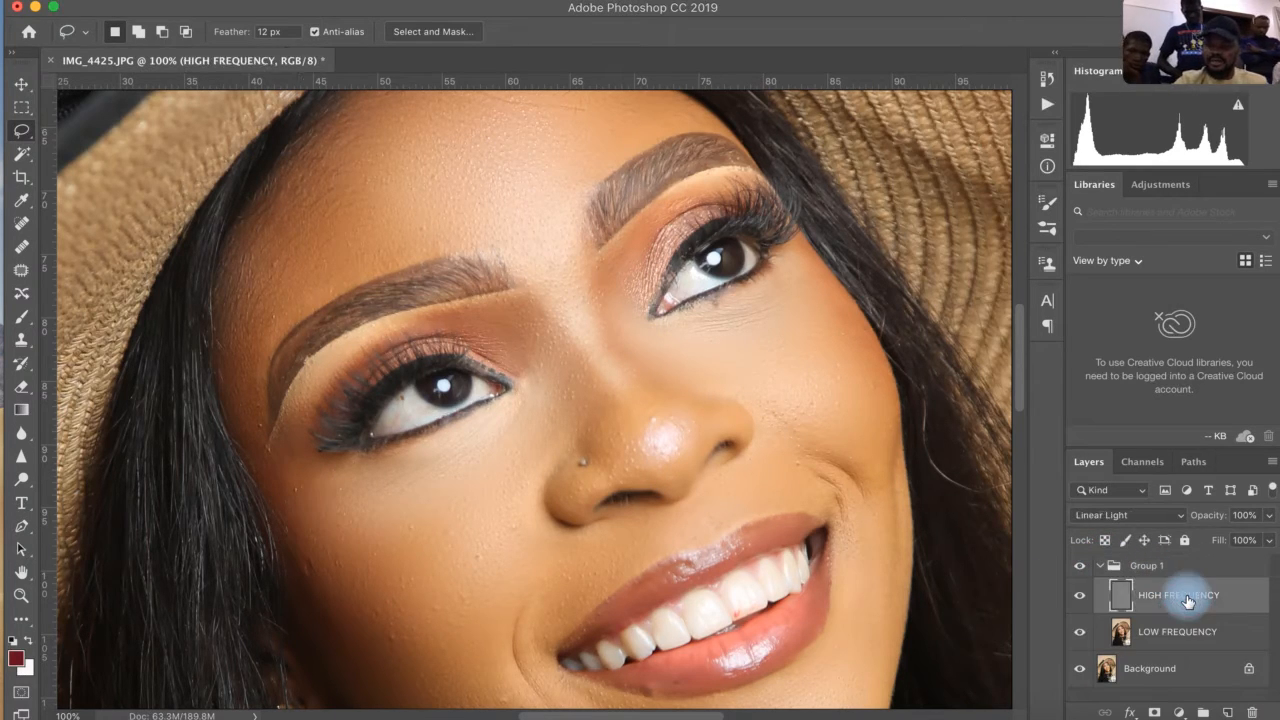
# Activate the Clone Stamp tool for the forehead with its sampling kept on Current Layer.
pyautogui.scroll(4, 1018, 357)
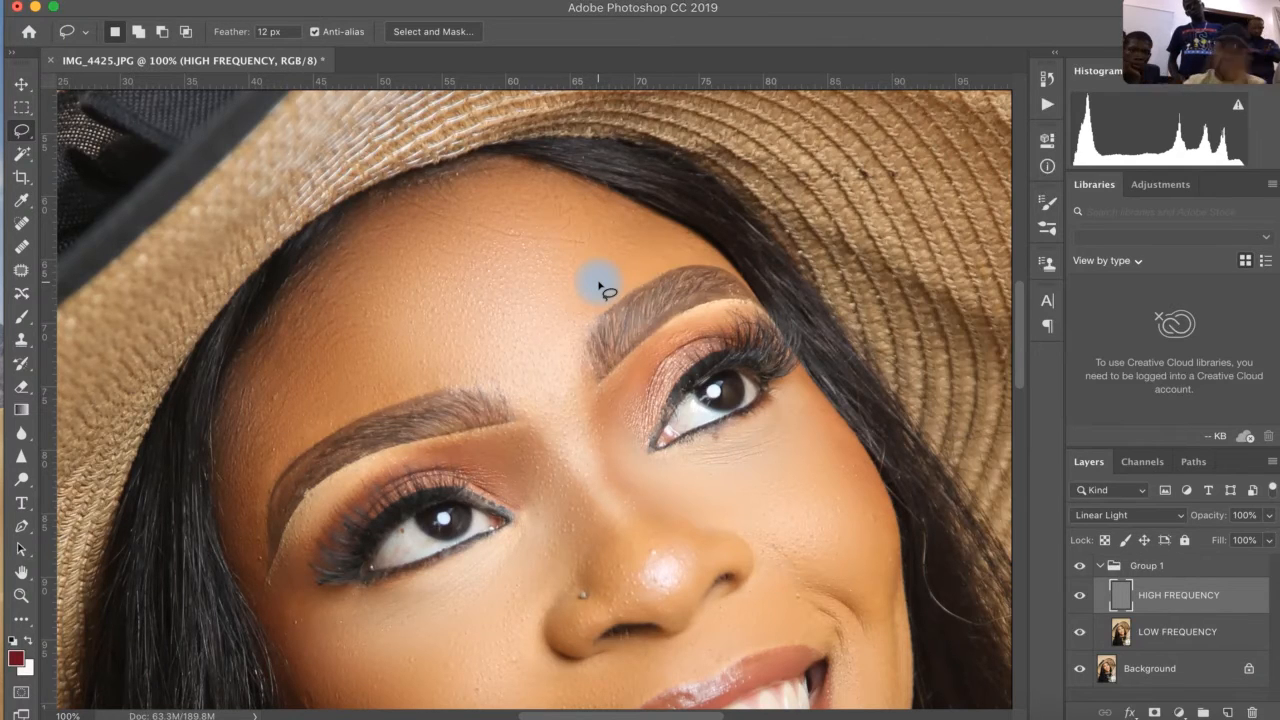
pyautogui.press('z')
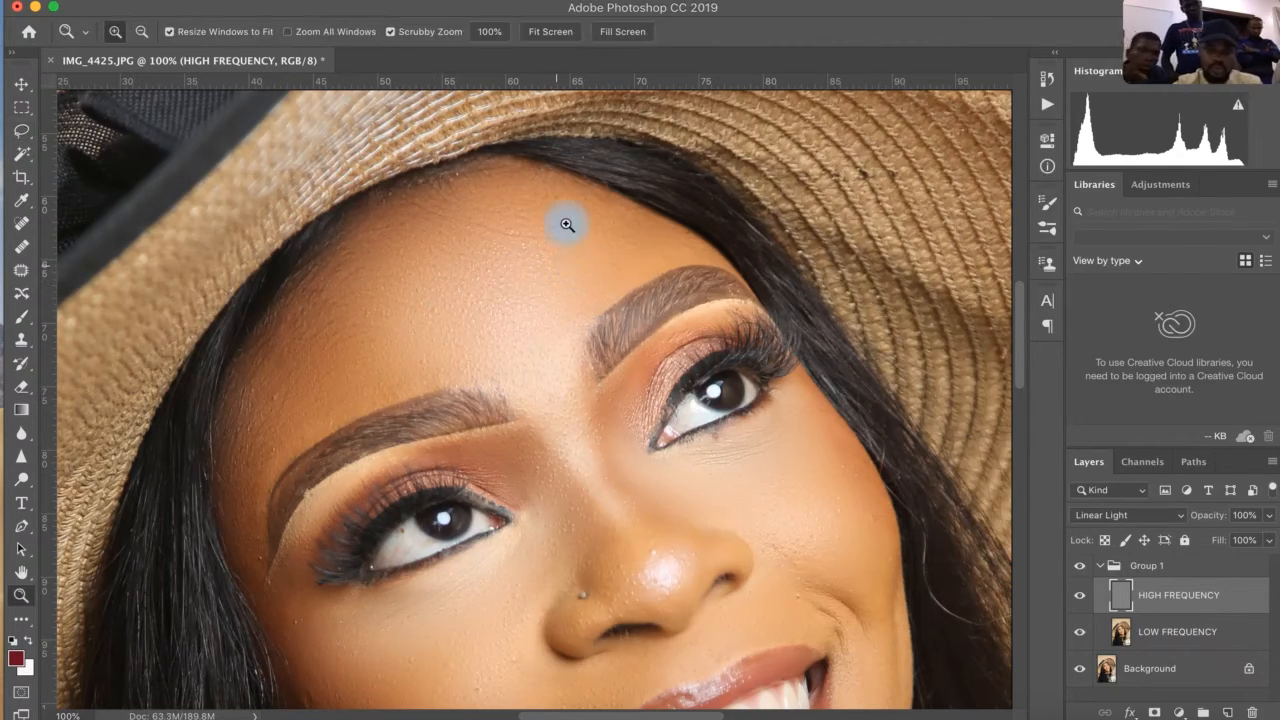
pyautogui.click(567, 225)
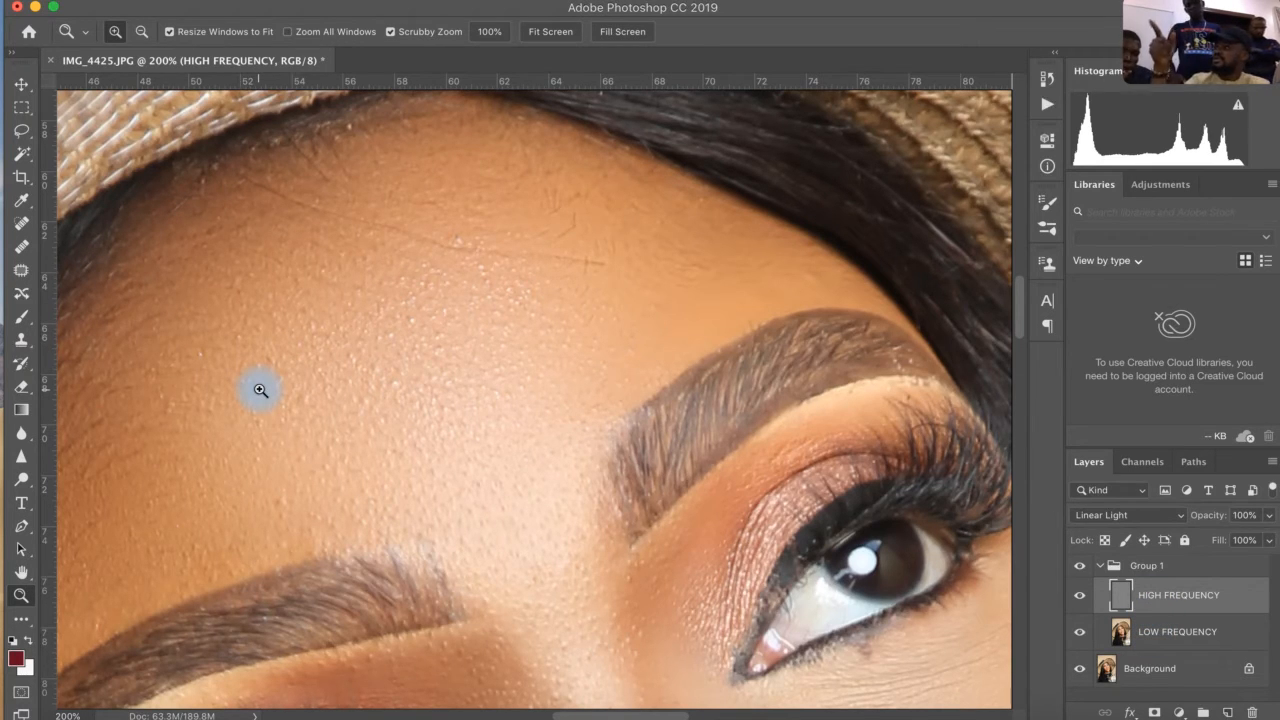
pyautogui.click(20, 345)
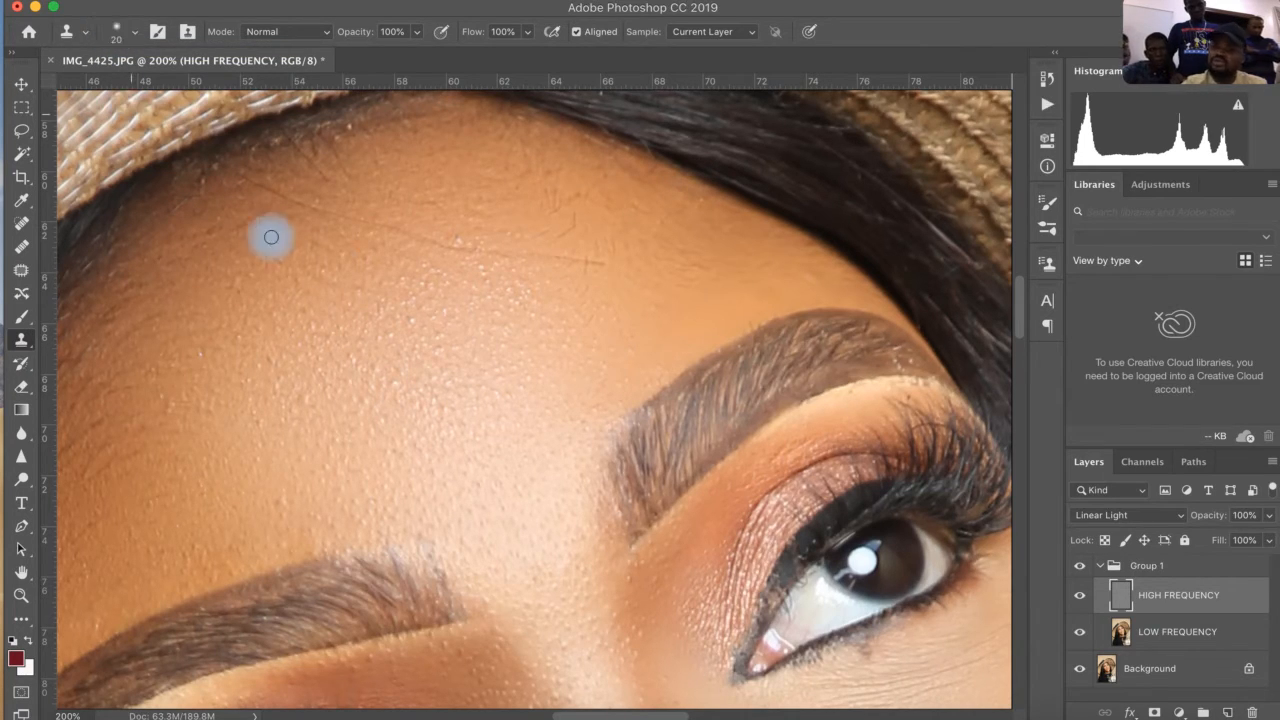
pyautogui.click(744, 38)
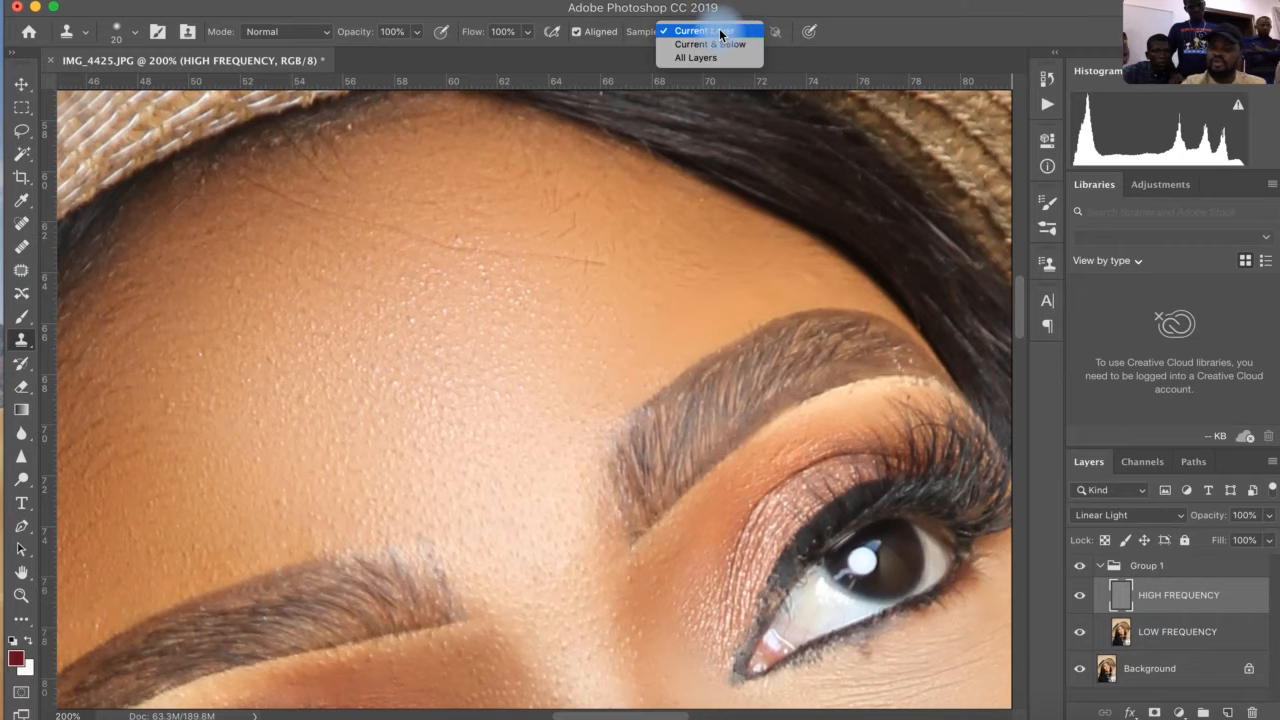
pyautogui.click(702, 38)
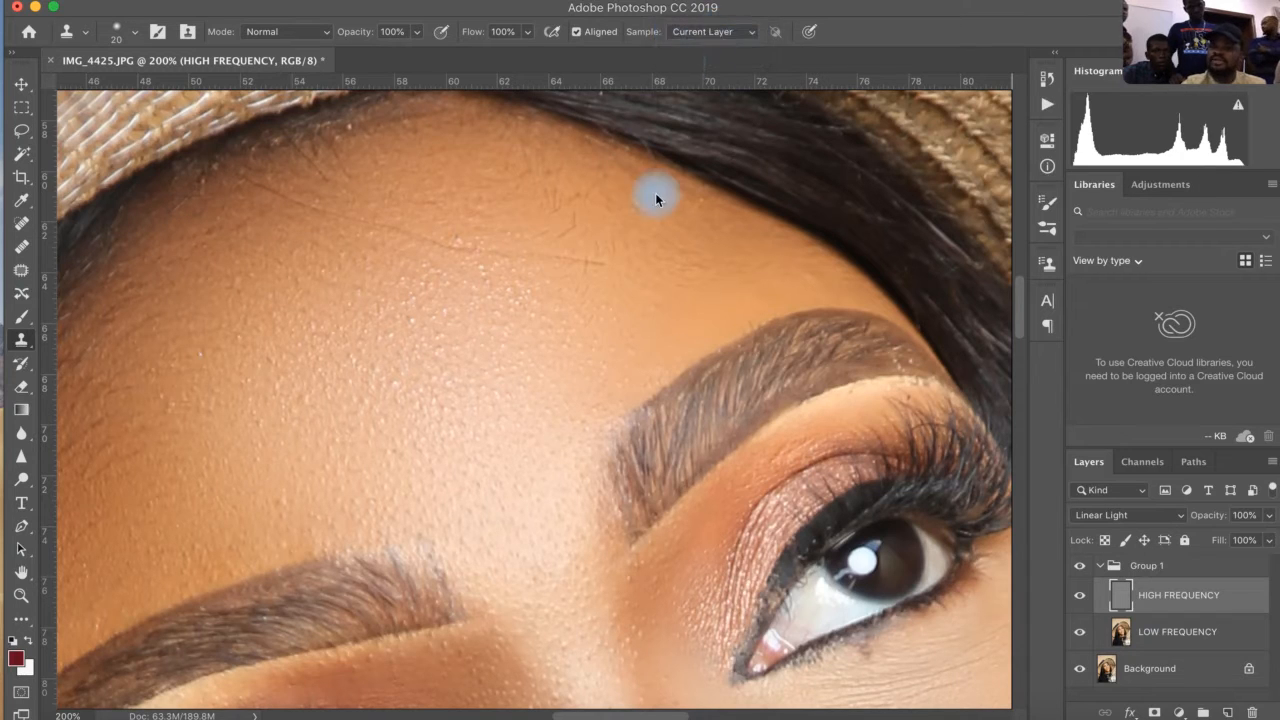
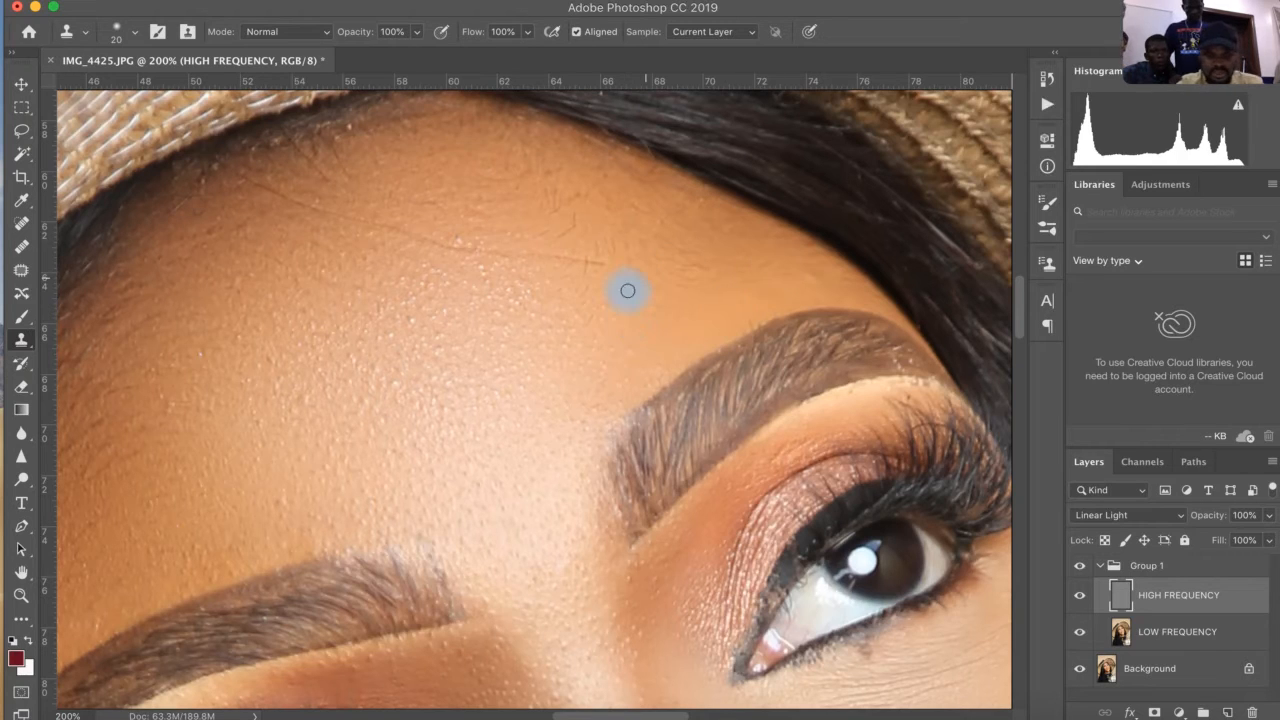
# Try a Clone Stamp dab between the eyebrows using sampled forehead texture at brush size 20, and undo it.
pyautogui.keyDown('alt'); pyautogui.click(316, 498); pyautogui.keyUp('alt')
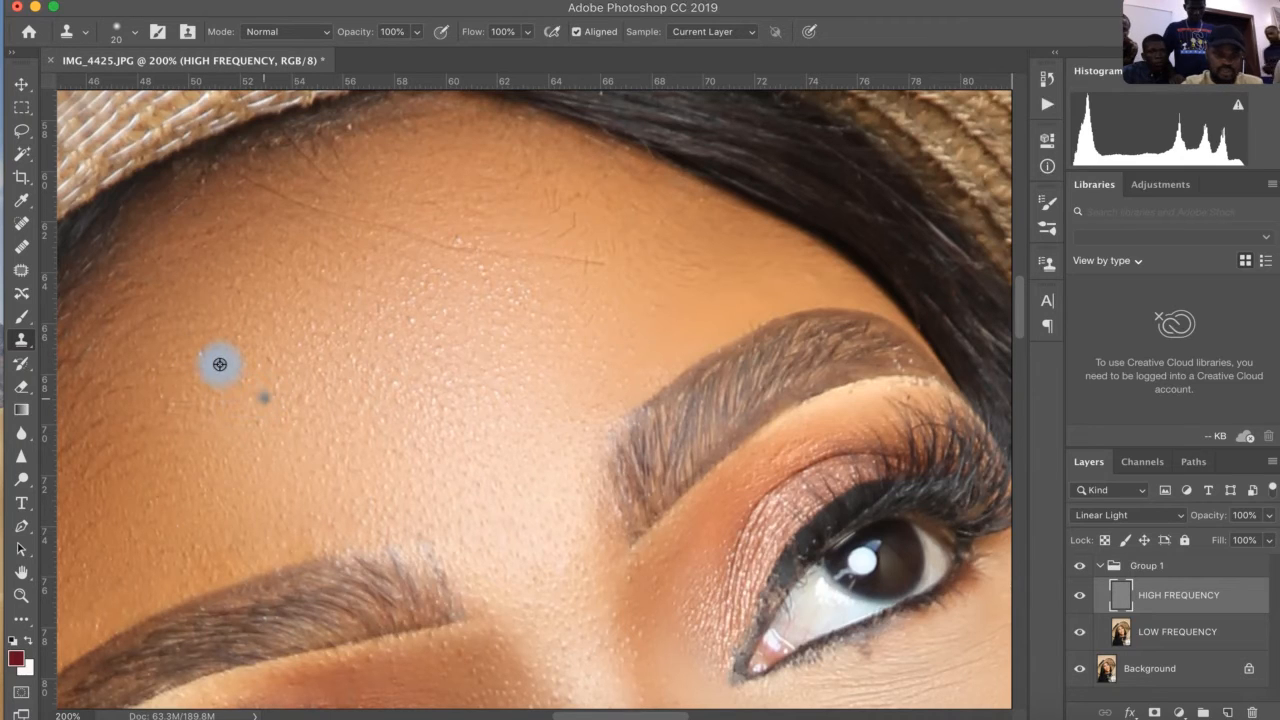
pyautogui.keyDown('alt'); pyautogui.click(219, 363); pyautogui.keyUp('alt')
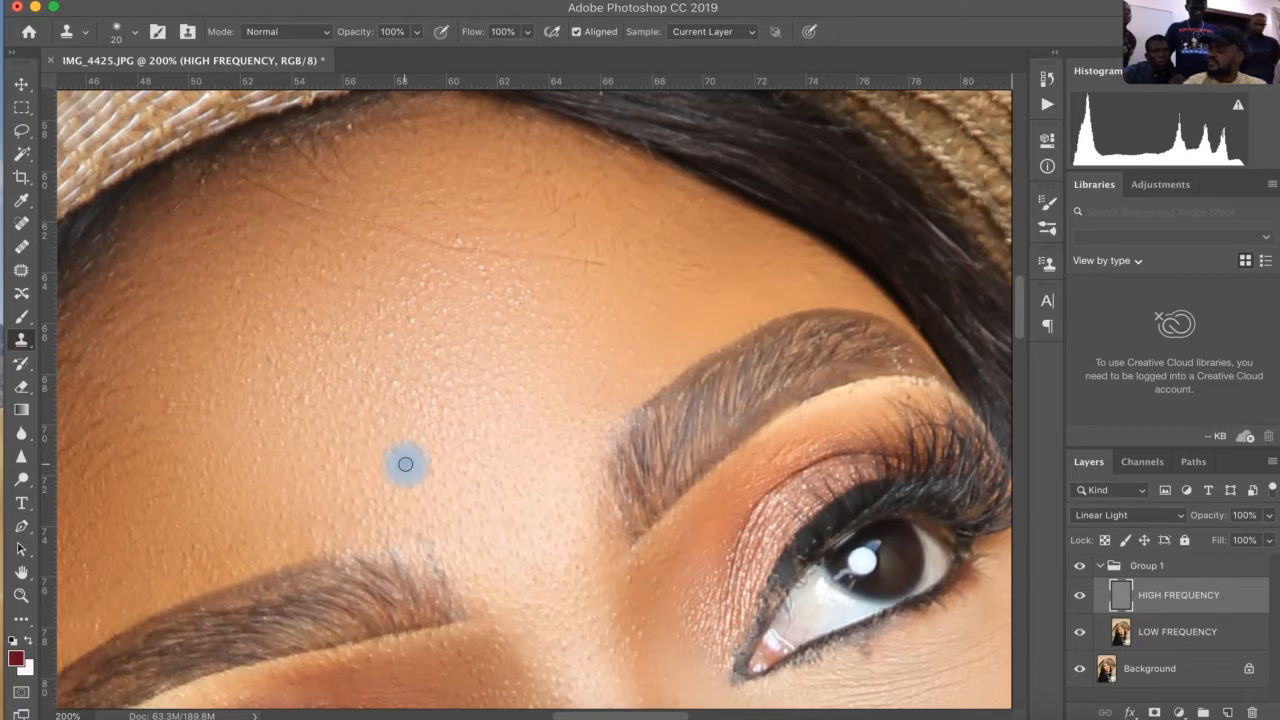
pyautogui.click(405, 464)
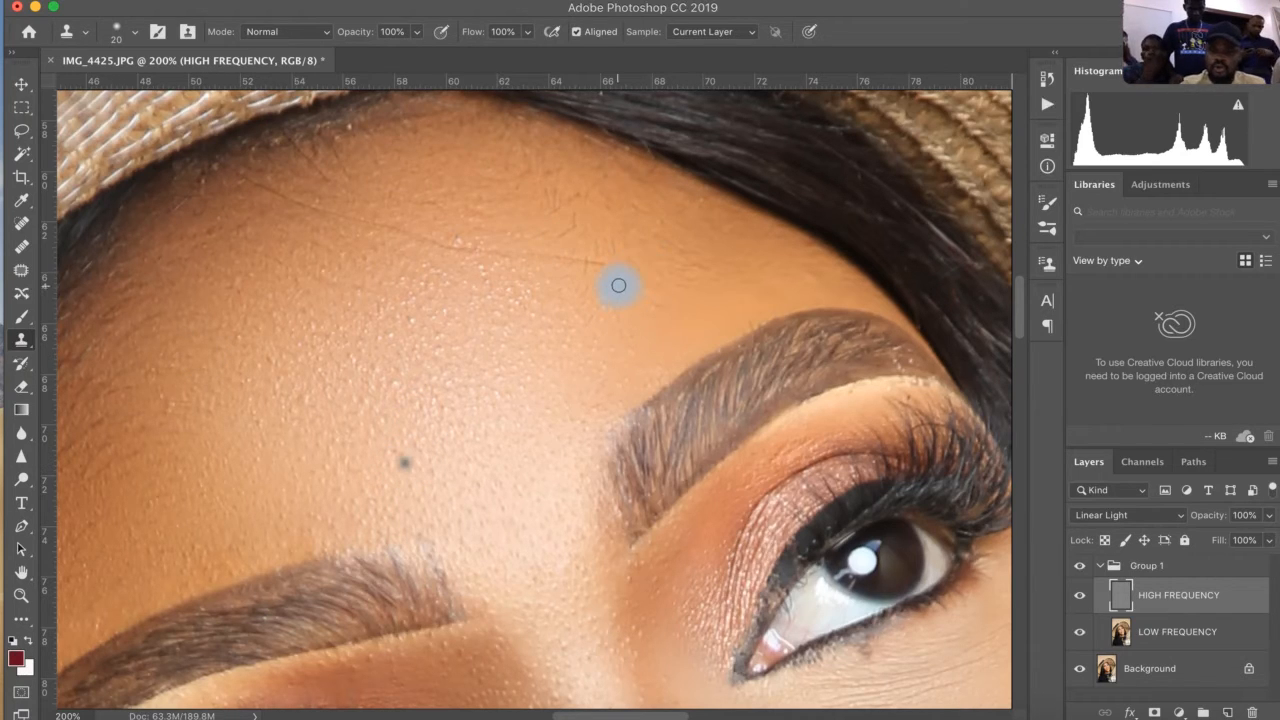
pyautogui.press('super+z')
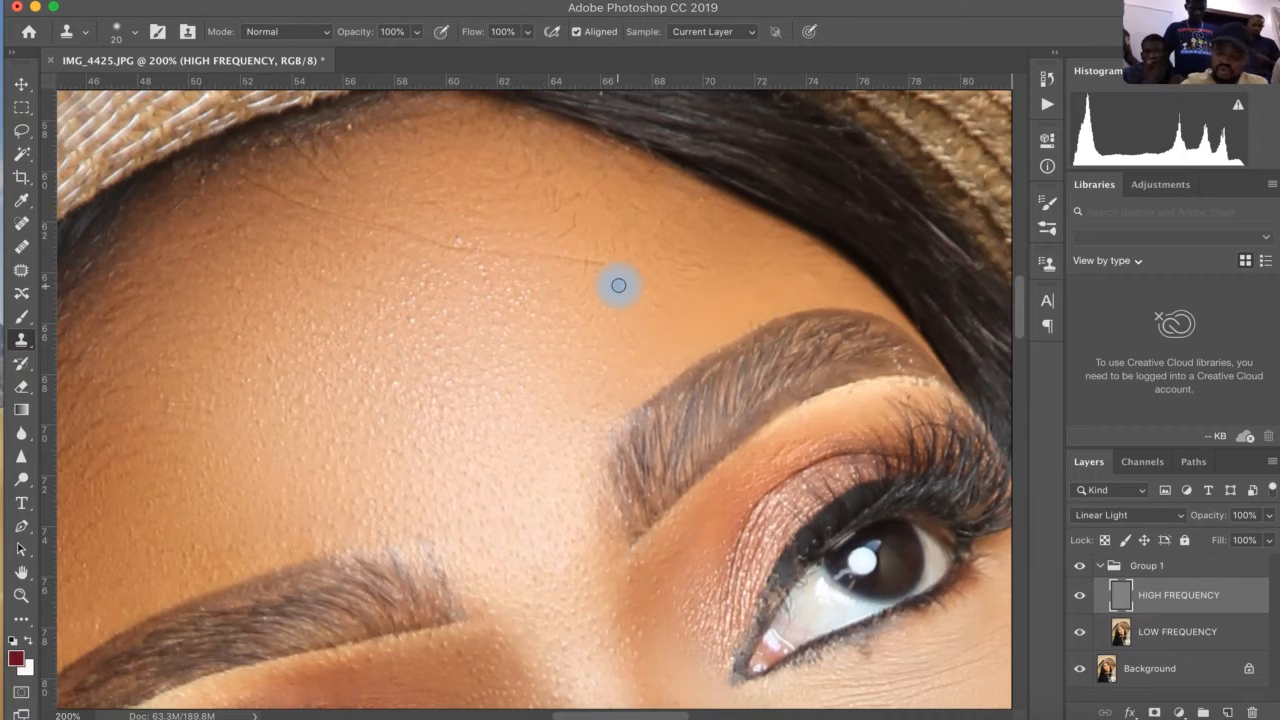
# Enlarge the Clone Stamp brush to 100, clone nearby clean skin texture over the fine line across the forehead, and undo the last stroke.
pyautogui.press(']')
pyautogui.press(']')
pyautogui.press(']')
pyautogui.press(']')
pyautogui.press(']')
pyautogui.press(']')
pyautogui.press(']')
pyautogui.press(']')
pyautogui.press(']')
pyautogui.press(']')
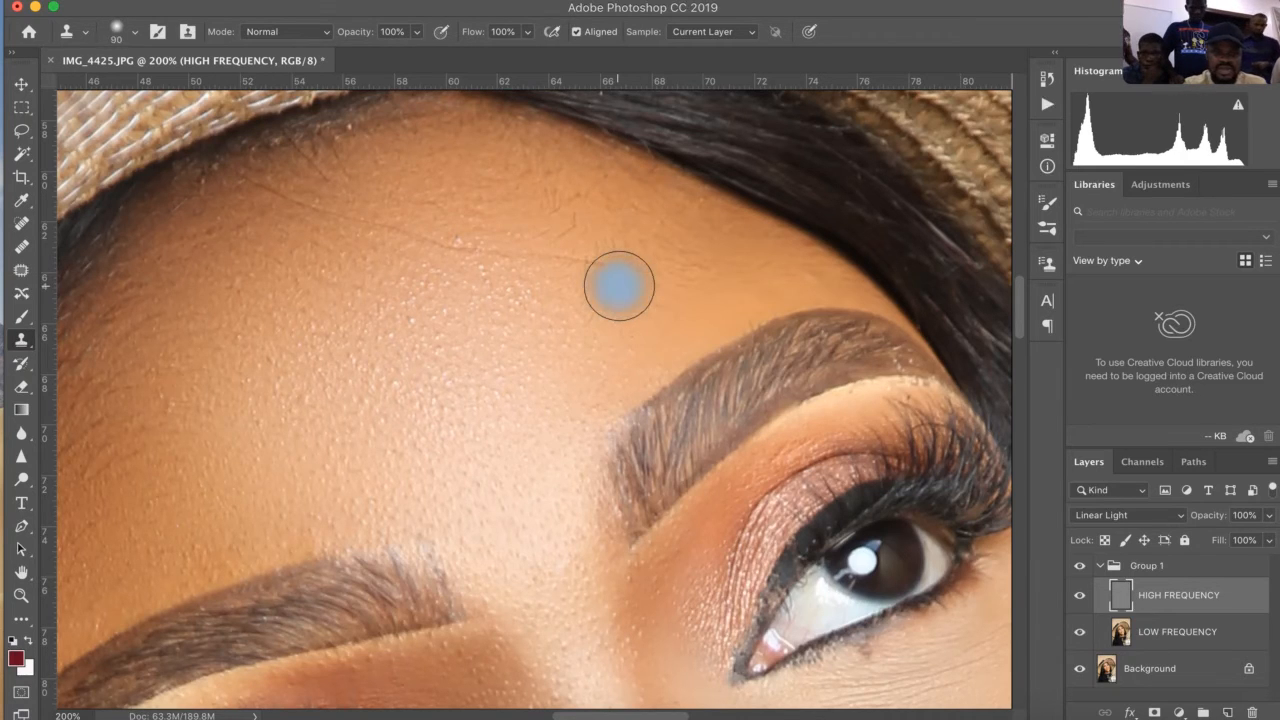
pyautogui.press(']')
pyautogui.keyDown('alt'); pyautogui.click(574, 331); pyautogui.keyUp('alt')
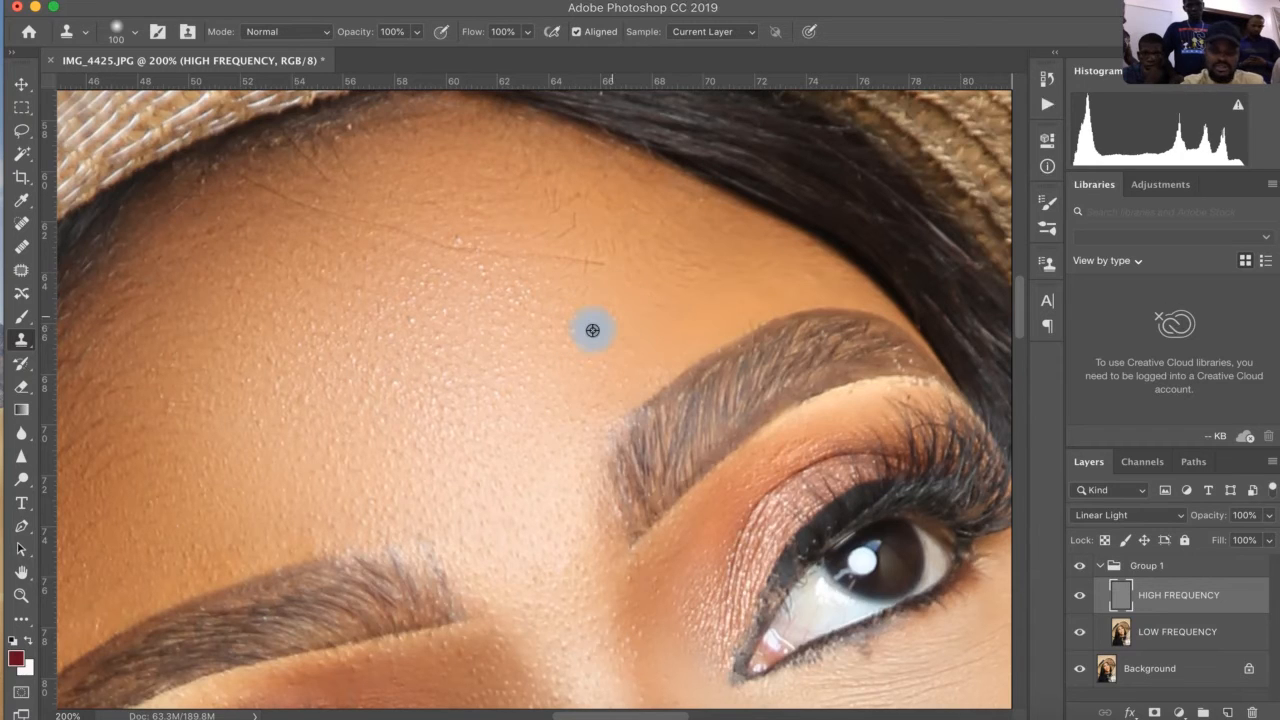
pyautogui.keyDown('alt'); pyautogui.click(592, 330); pyautogui.keyUp('alt')
pyautogui.moveTo(593, 264); pyautogui.dragTo(429, 237)
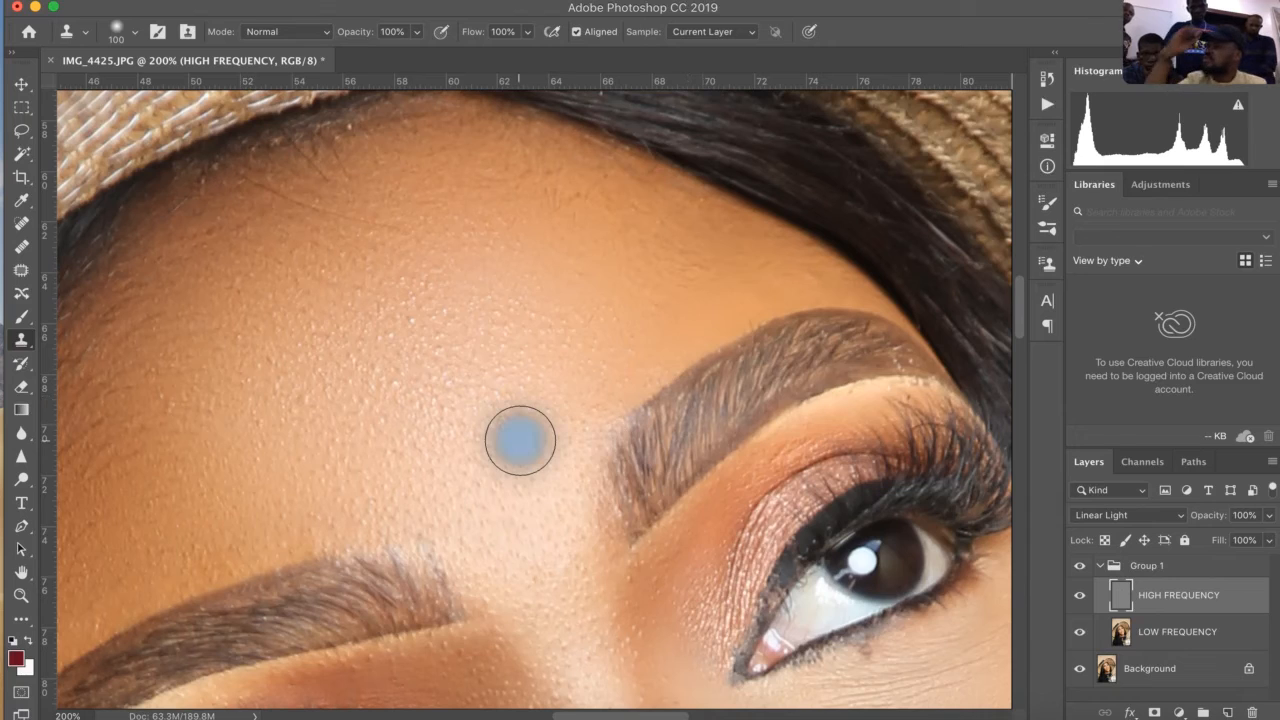
pyautogui.press('super+z')
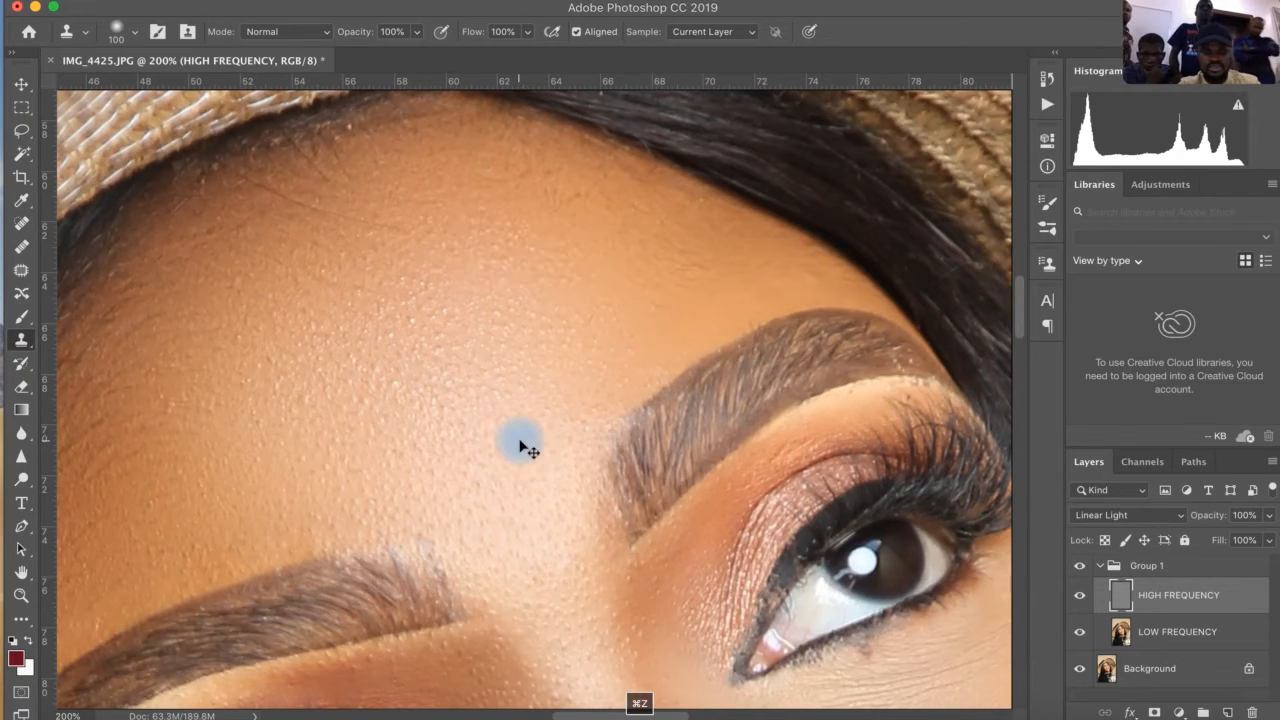
# Undo the cloning over the forehead's fine line, and try a brush size 100 dab between the eyebrows, undoing it too.
pyautogui.press('super+z')
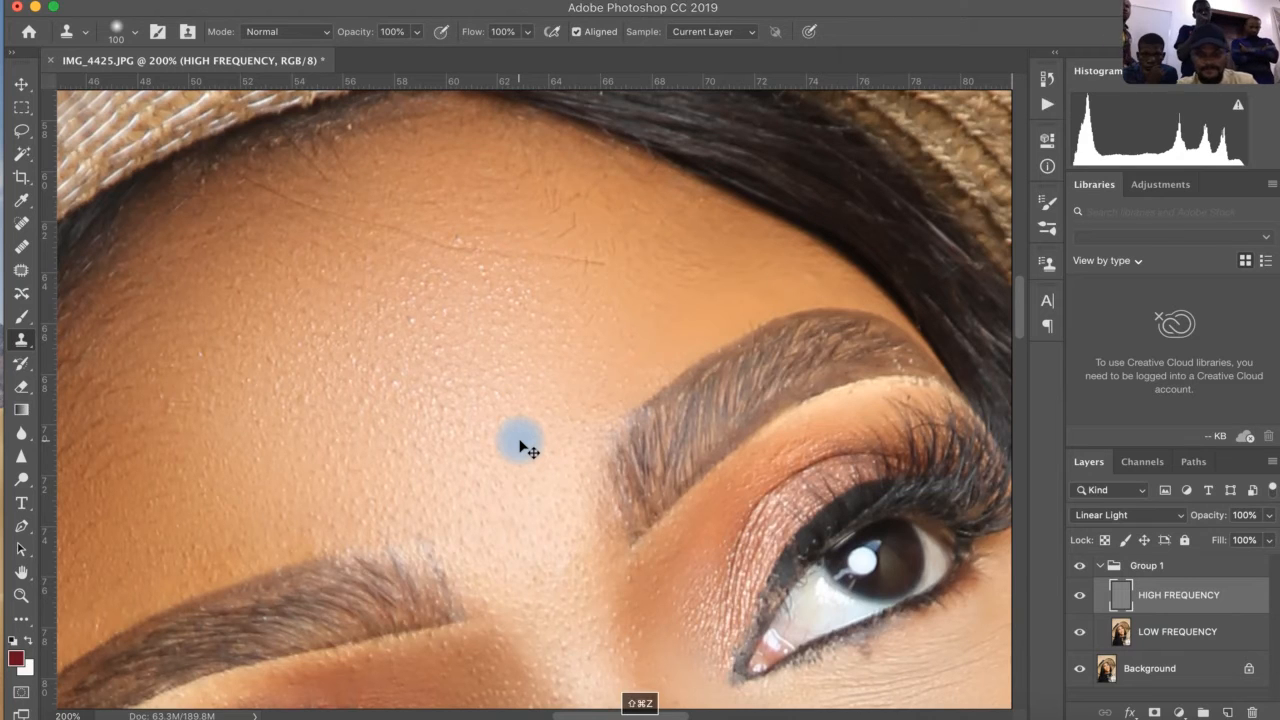
pyautogui.click(518, 440)
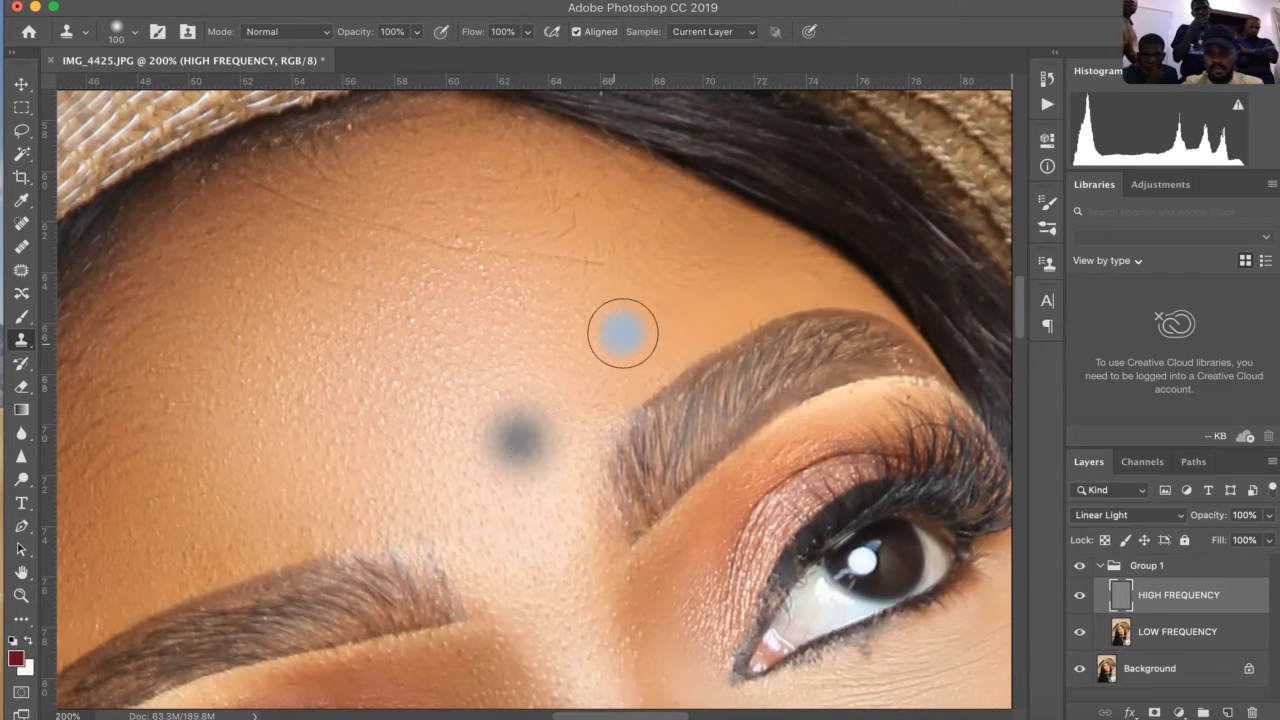
pyautogui.press('super+z')
# Reduce the Clone Stamp brush to 25, try a dab on the forehead above the inner eyebrow, and undo it.
pyautogui.press('[')
pyautogui.press('[')
pyautogui.press('[')
pyautogui.press('[')
pyautogui.press('[')
pyautogui.press('[')
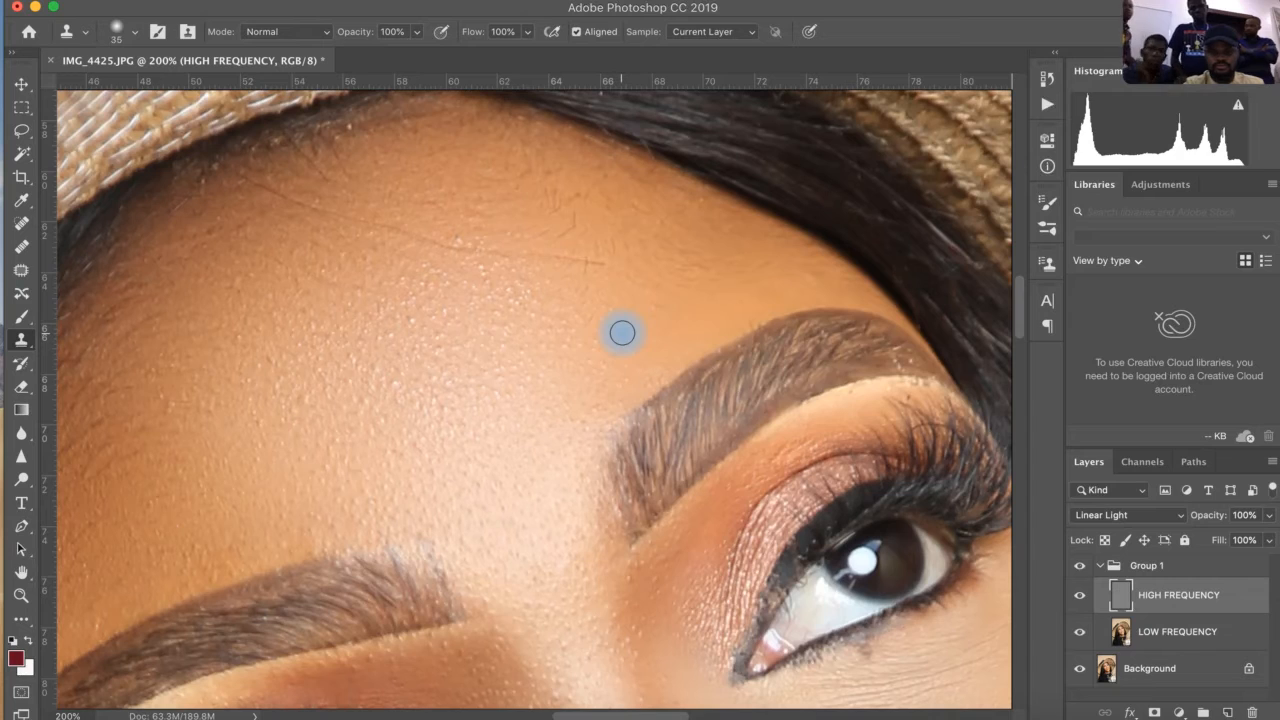
pyautogui.press('[')
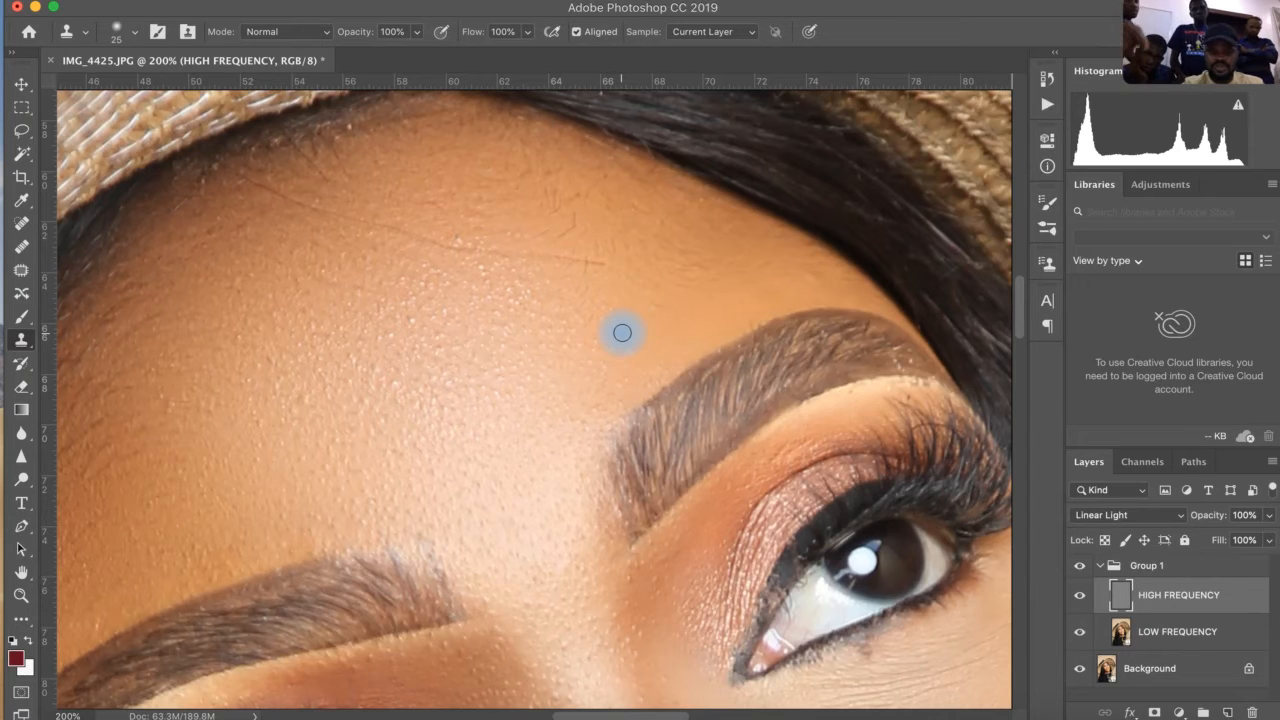
pyautogui.click(595, 310)
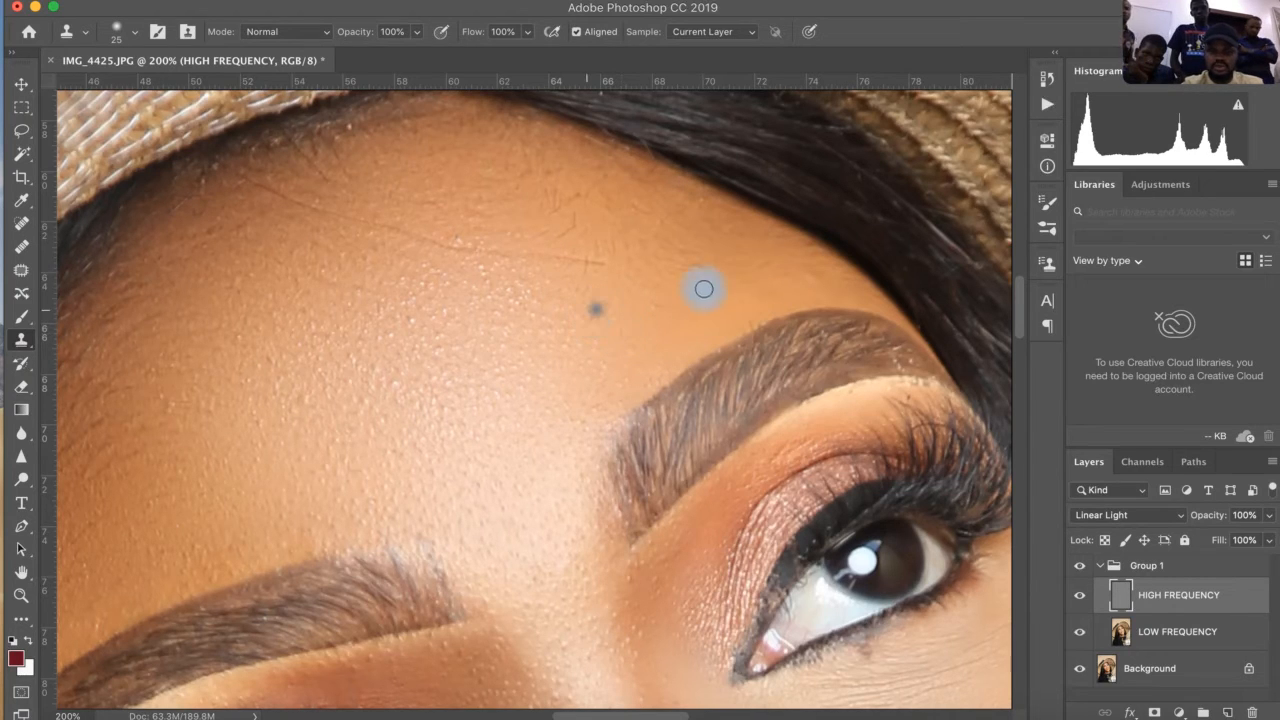
pyautogui.press('super+z')
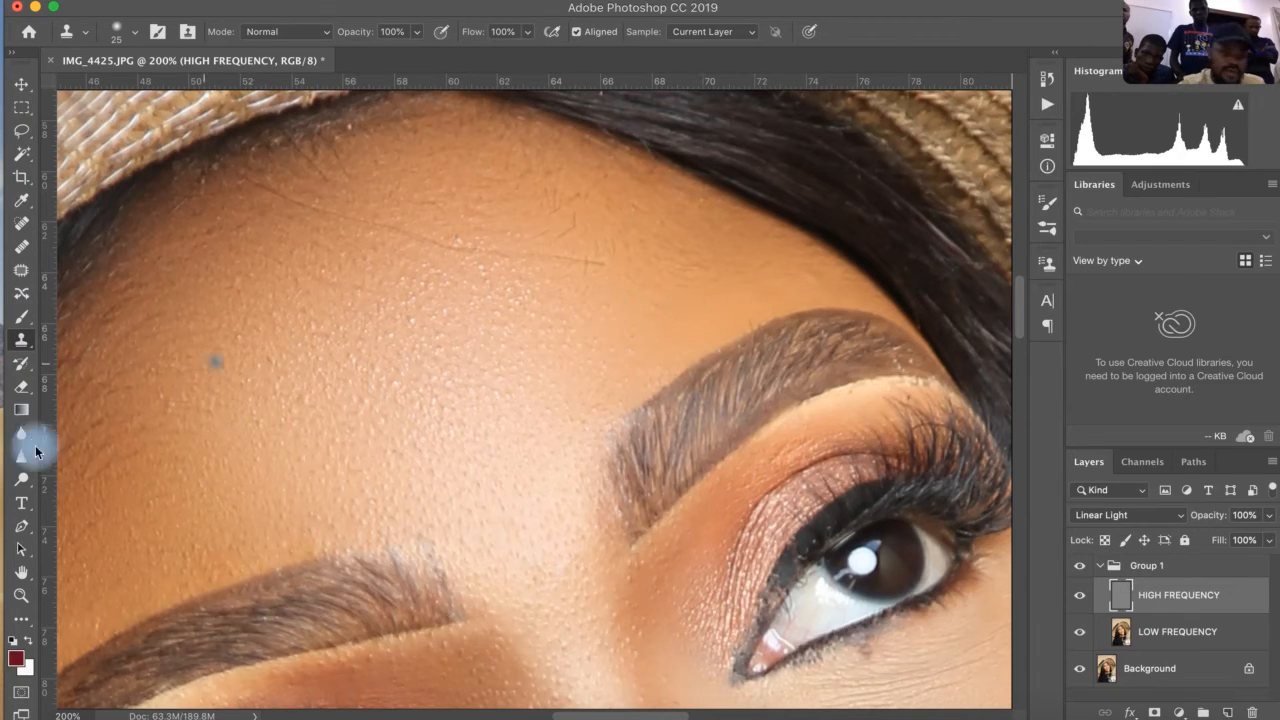
# Clone nearby clean skin texture over the fine line across the upper forehead with the Clone Stamp at brush size 15.
pyautogui.keyDown('alt'); pyautogui.click(96, 503); pyautogui.keyUp('alt')
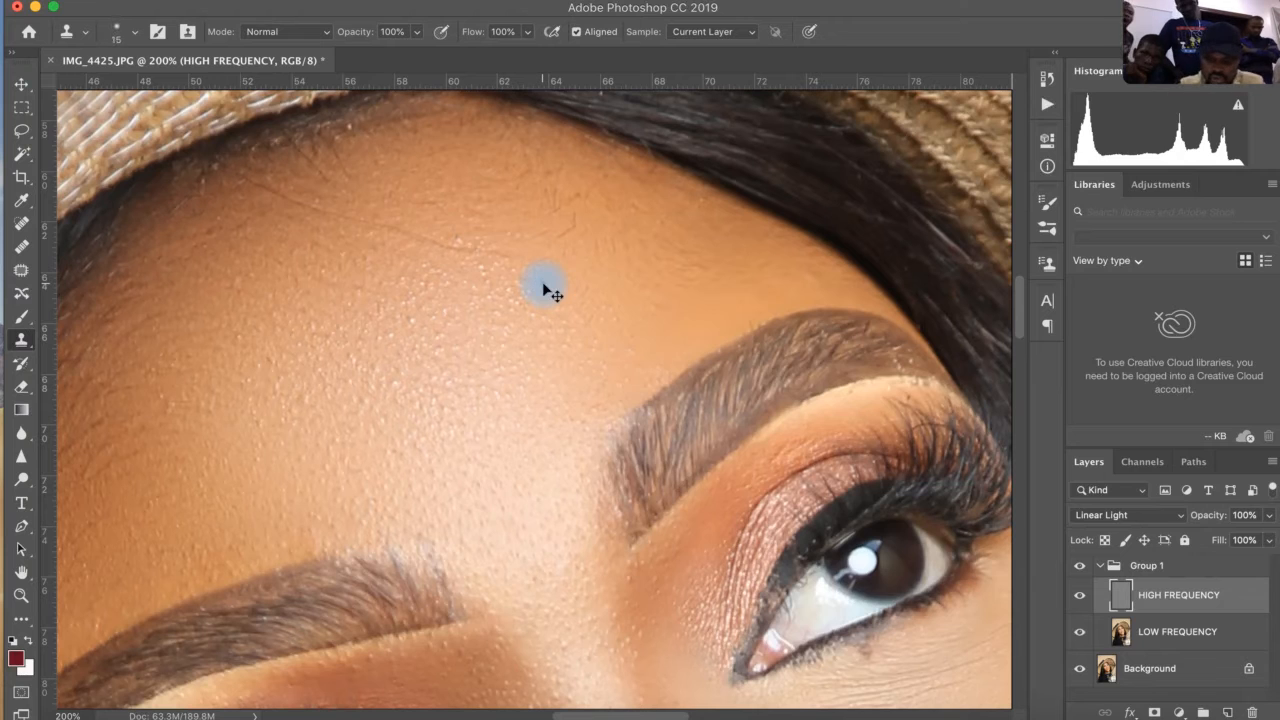
pyautogui.keyDown('super'); pyautogui.click(543, 286); pyautogui.keyUp('super')
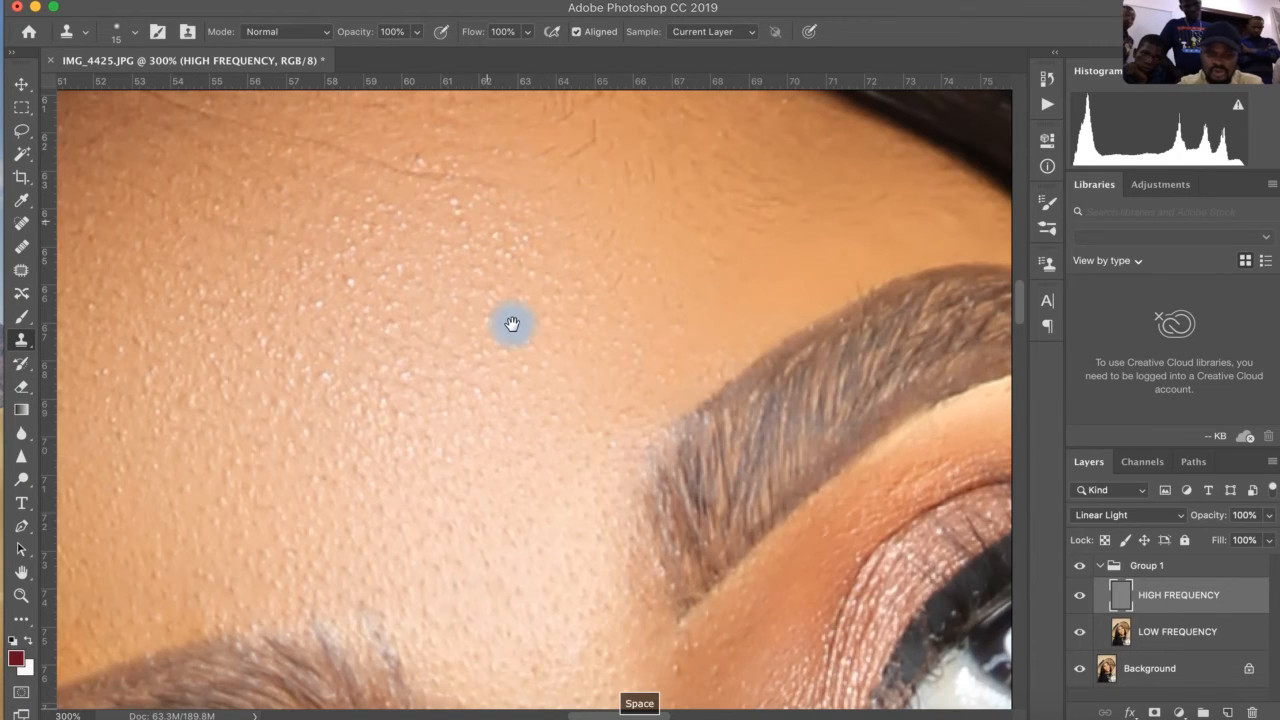
pyautogui.scroll(3, 513, 324)
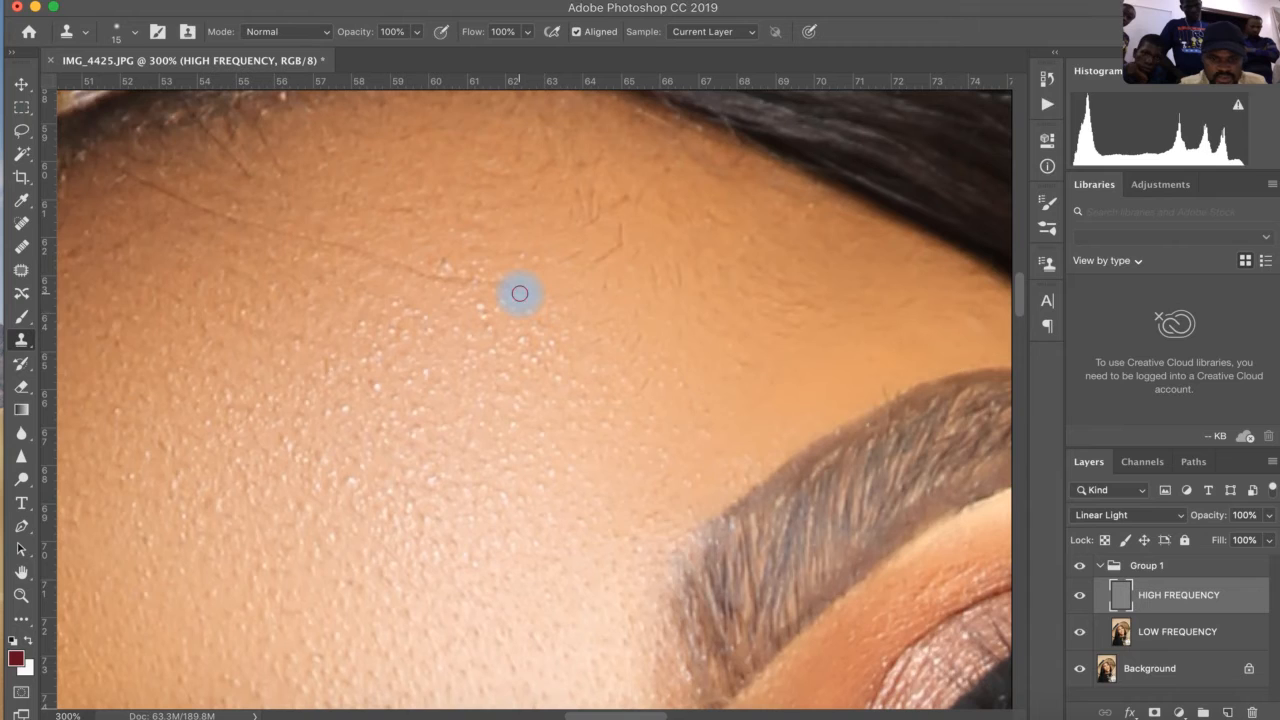
pyautogui.moveTo(520, 293); pyautogui.dragTo(485, 287)
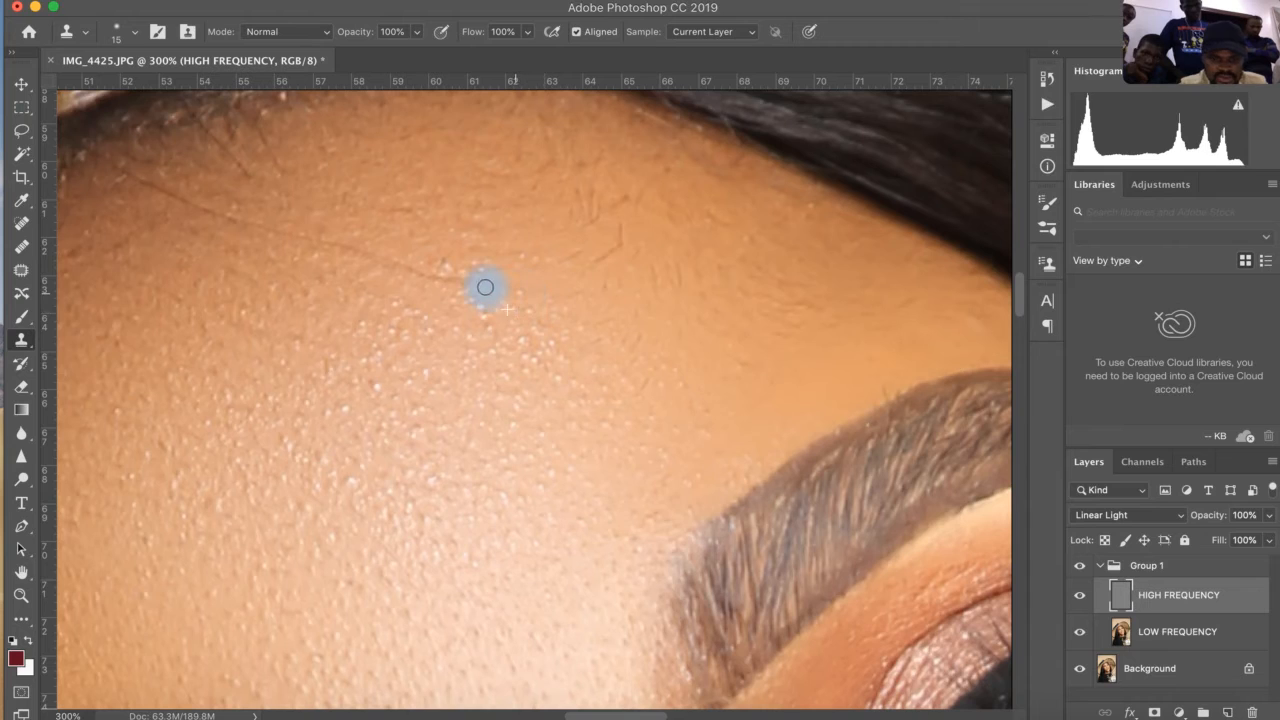
pyautogui.keyDown('alt'); pyautogui.click(366, 282); pyautogui.keyUp('alt')
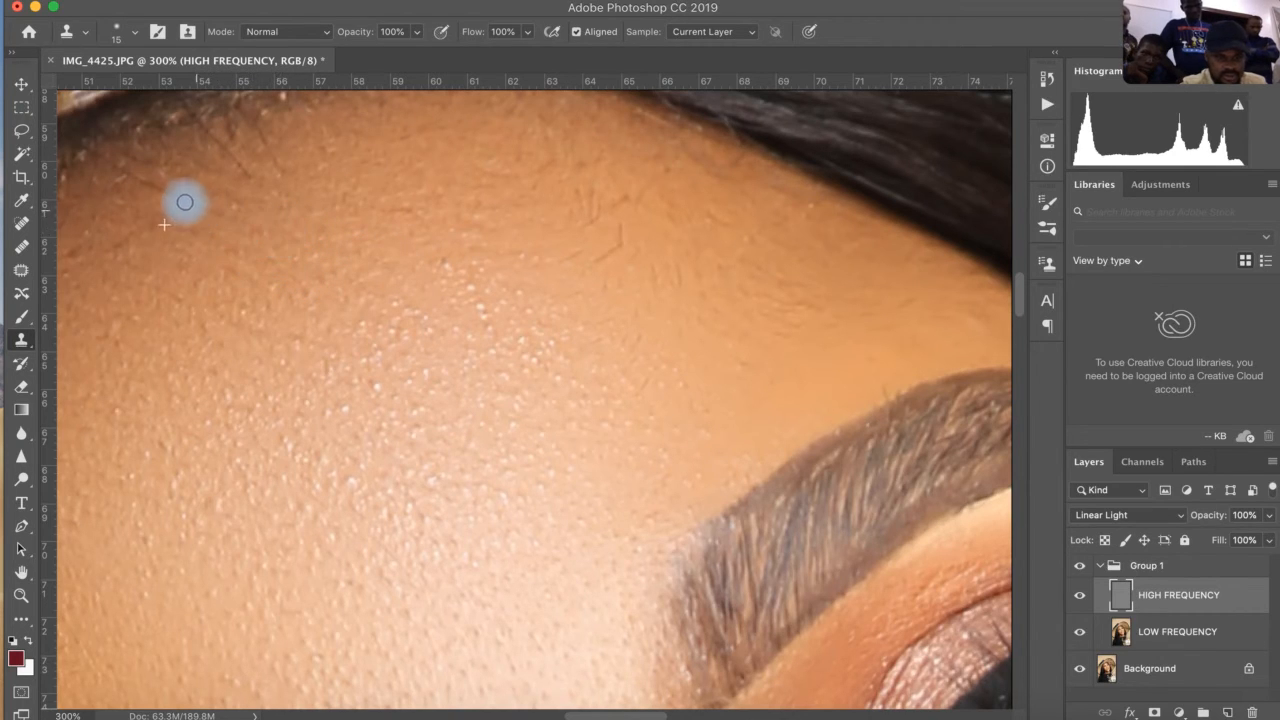
# Clone sampled clean texture over the remaining end of the fine line and the stray hairs beside the hairline.
pyautogui.keyDown('alt'); pyautogui.click(211, 245); pyautogui.keyUp('alt')
pyautogui.moveTo(211, 211); pyautogui.dragTo(198, 207)
pyautogui.keyDown('alt'); pyautogui.click(273, 206); pyautogui.keyUp('alt')
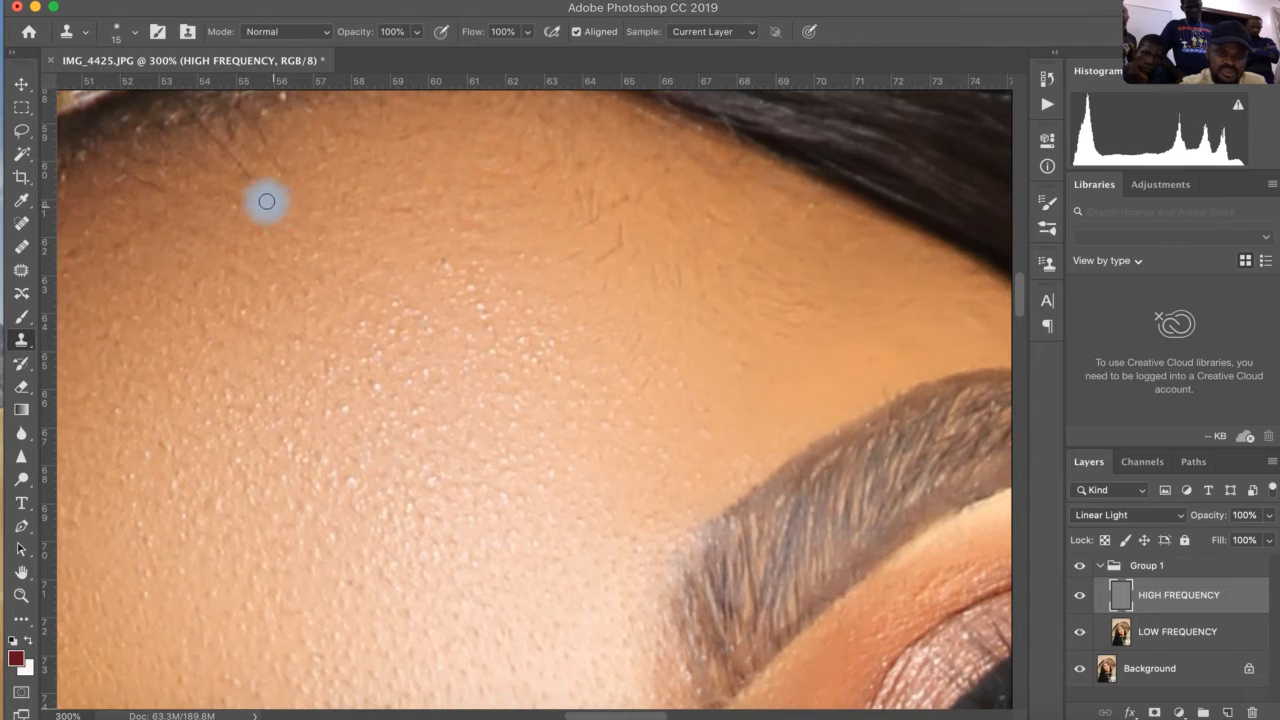
pyautogui.moveTo(223, 154); pyautogui.dragTo(219, 147)
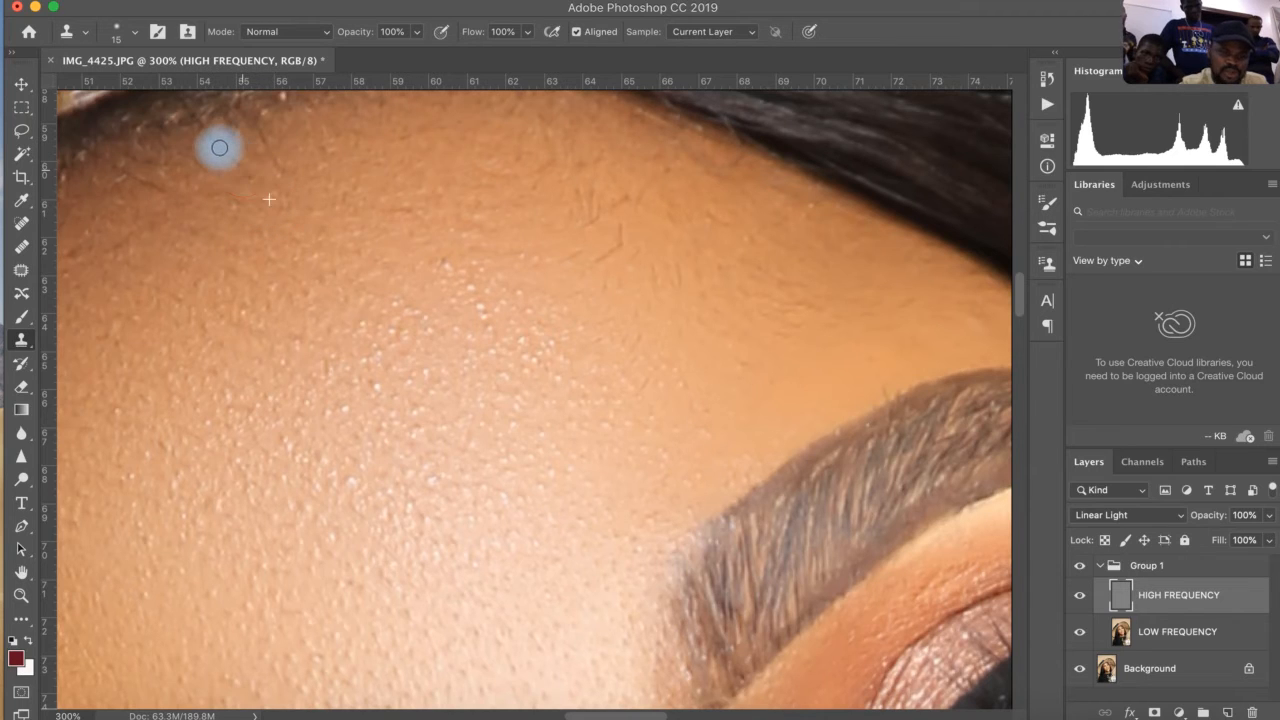
pyautogui.keyDown('alt'); pyautogui.click(303, 174); pyautogui.keyUp('alt')
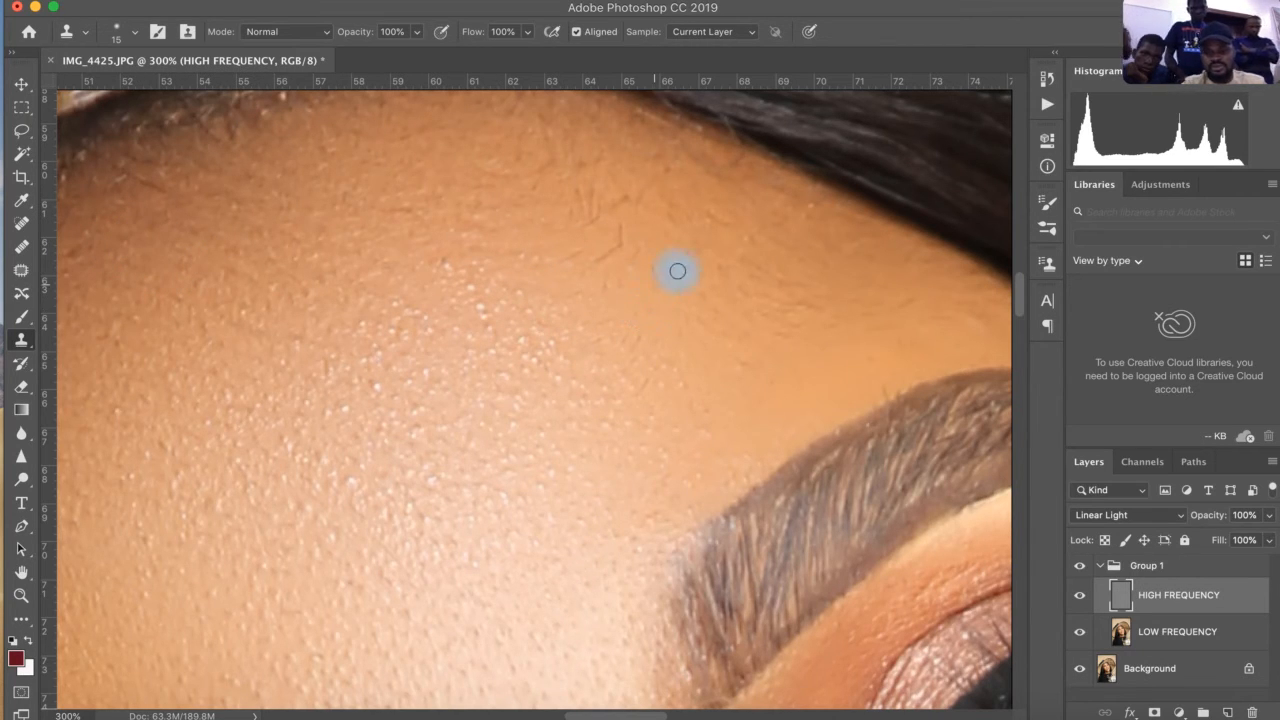
# Clone smooth skin texture over the small marks on the forehead just above the eyebrow arch.
pyautogui.keyDown('alt'); pyautogui.click(671, 318); pyautogui.keyUp('alt')
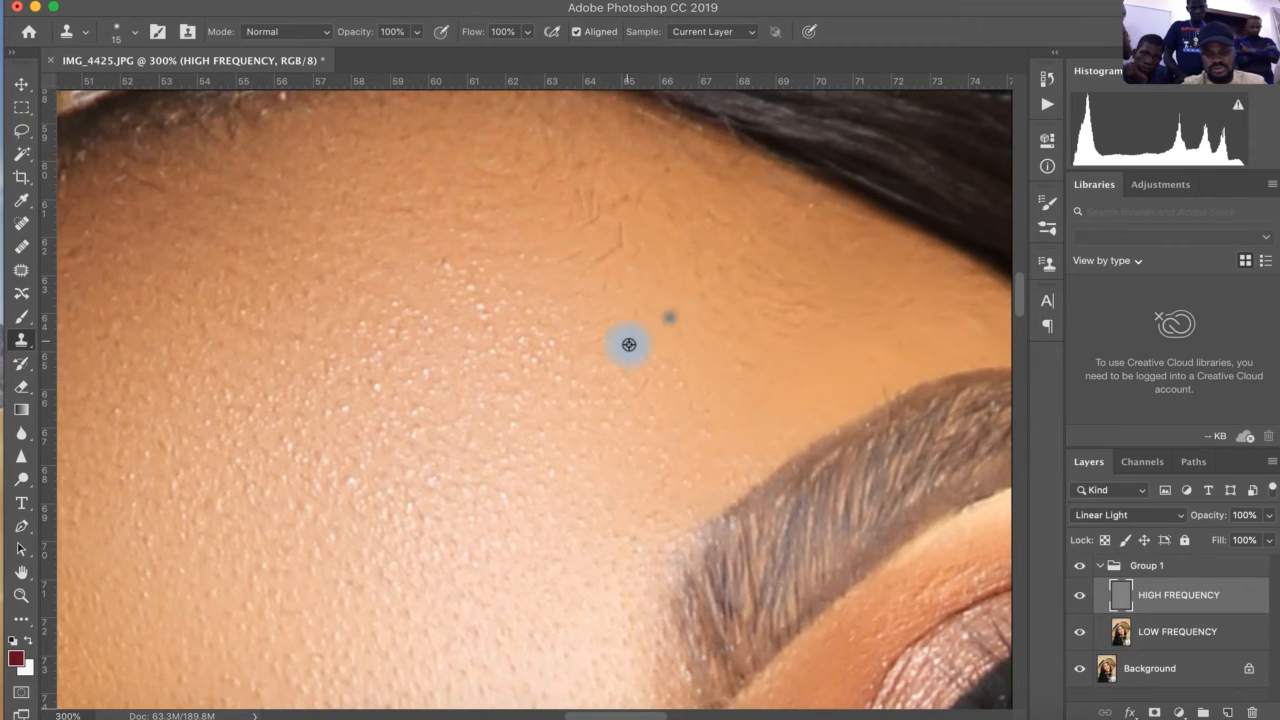
pyautogui.keyDown('alt'); pyautogui.click(757, 364); pyautogui.keyUp('alt')
pyautogui.click(801, 331)
pyautogui.moveTo(799, 306)
pyautogui.mouseDown()
pyautogui.moveTo(814, 308)
pyautogui.moveTo(803, 319)
pyautogui.mouseUp()
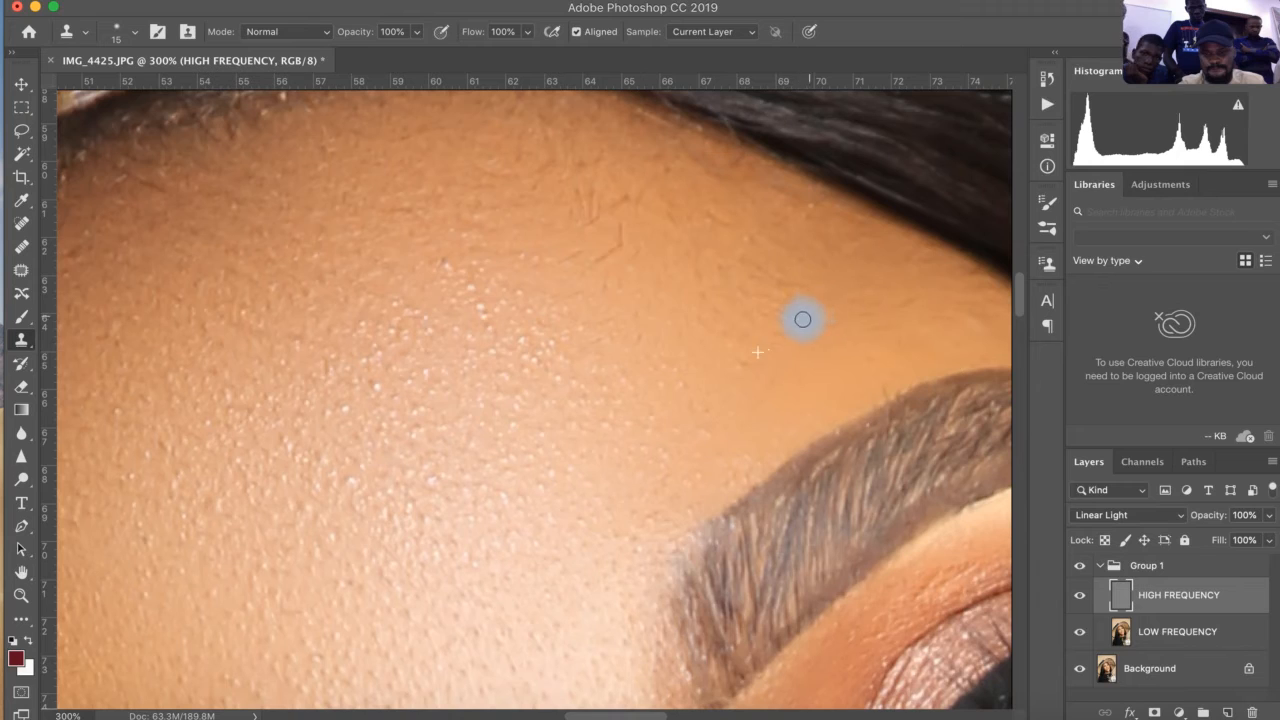
# Clone clean texture over the short dark hairs on the upper forehead between the shiny skin and the hairline.
pyautogui.keyDown('alt'); pyautogui.click(641, 280); pyautogui.keyUp('alt')
pyautogui.click(621, 238)
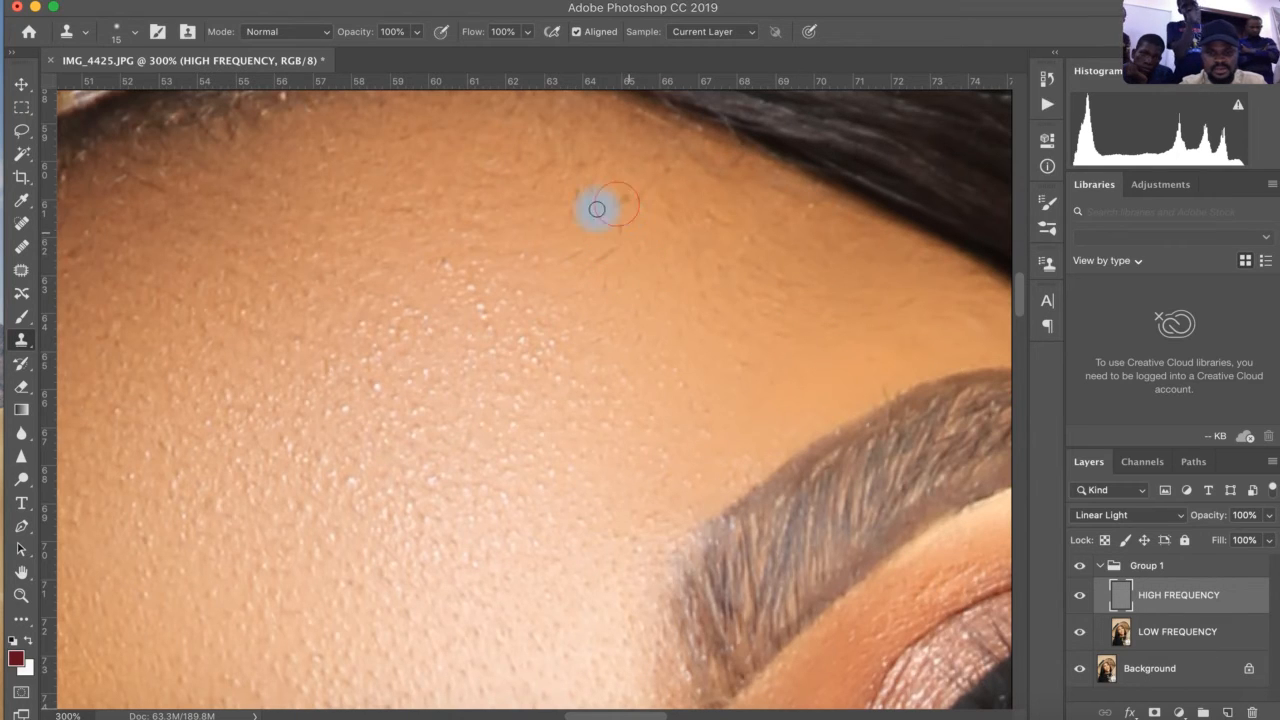
pyautogui.click(595, 214)
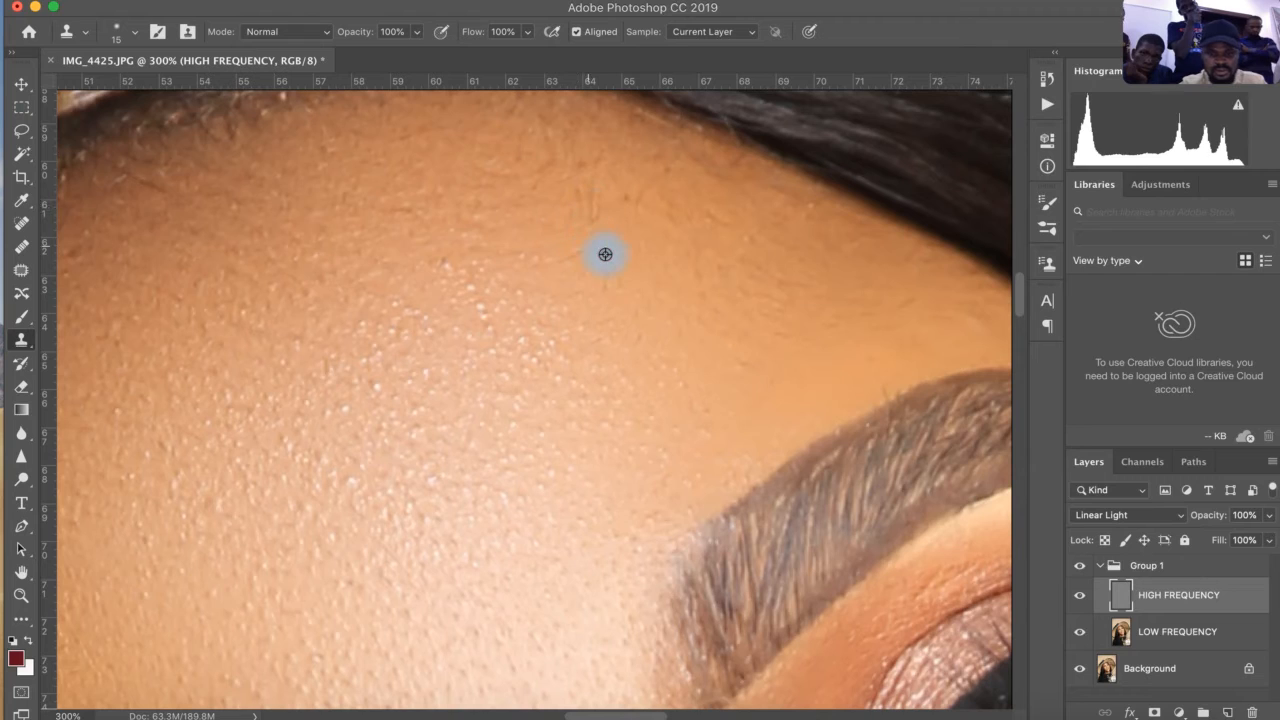
pyautogui.keyDown('alt'); pyautogui.click(621, 245); pyautogui.keyUp('alt')
pyautogui.moveTo(639, 194)
pyautogui.mouseDown()
pyautogui.moveTo(677, 223)
pyautogui.moveTo(671, 214)
pyautogui.moveTo(711, 217)
pyautogui.moveTo(743, 236)
pyautogui.moveTo(741, 258)
pyautogui.mouseUp()
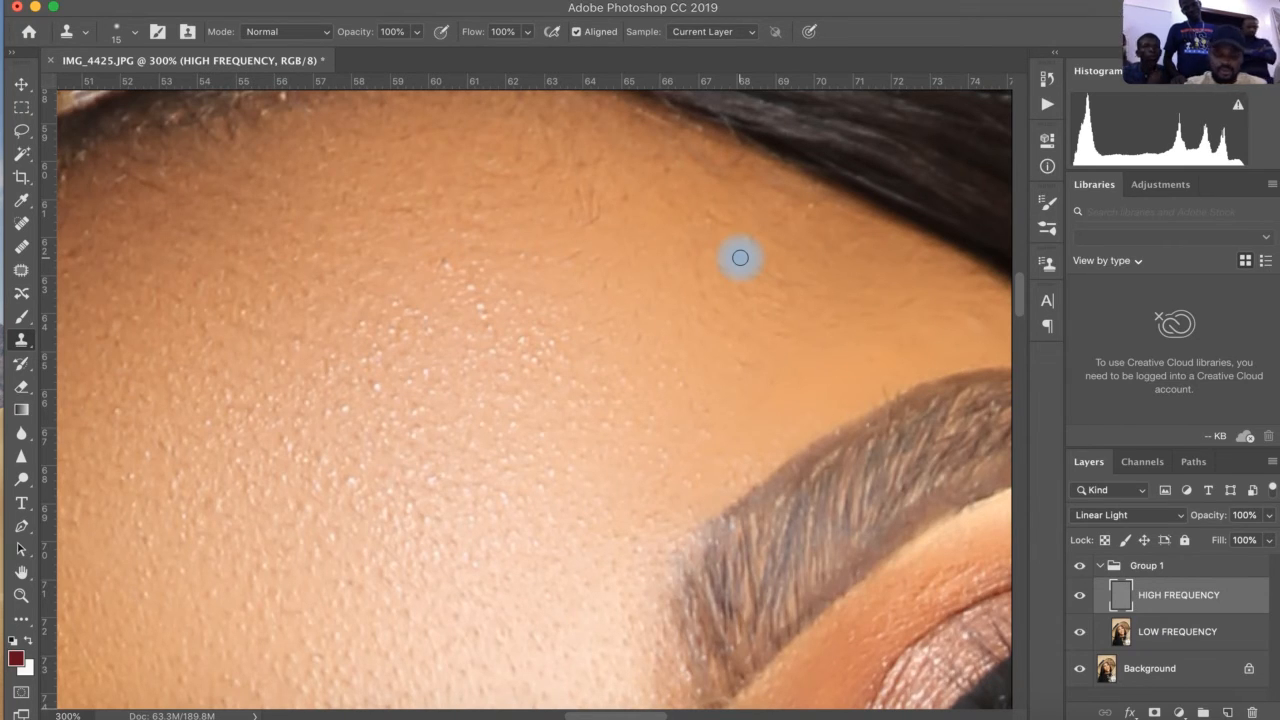
# Clone softer skin texture over the bright bumps in the upper part of the forehead's shiny centre.
pyautogui.keyDown('alt'); pyautogui.click(363, 282); pyautogui.keyUp('alt')
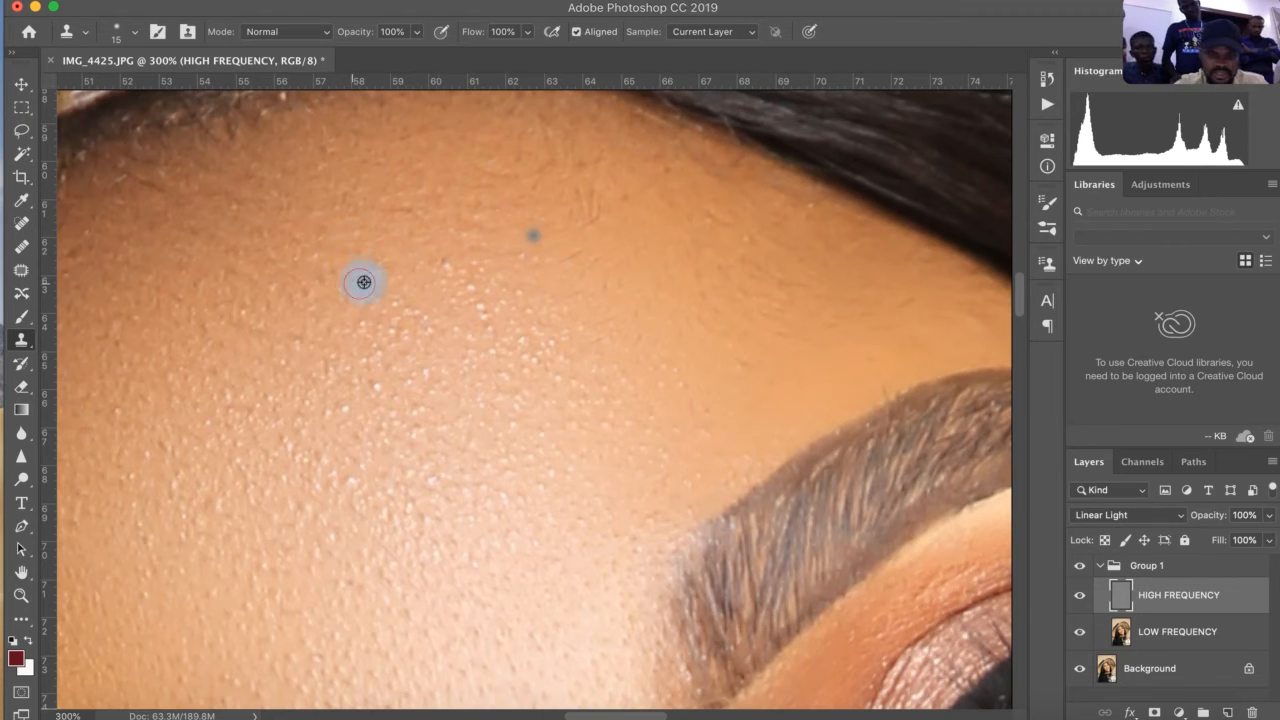
pyautogui.moveTo(457, 277)
pyautogui.mouseDown()
pyautogui.moveTo(439, 312)
pyautogui.moveTo(469, 285)
pyautogui.moveTo(483, 317)
pyautogui.mouseUp()
pyautogui.keyDown('alt'); pyautogui.click(440, 313); pyautogui.keyUp('alt')
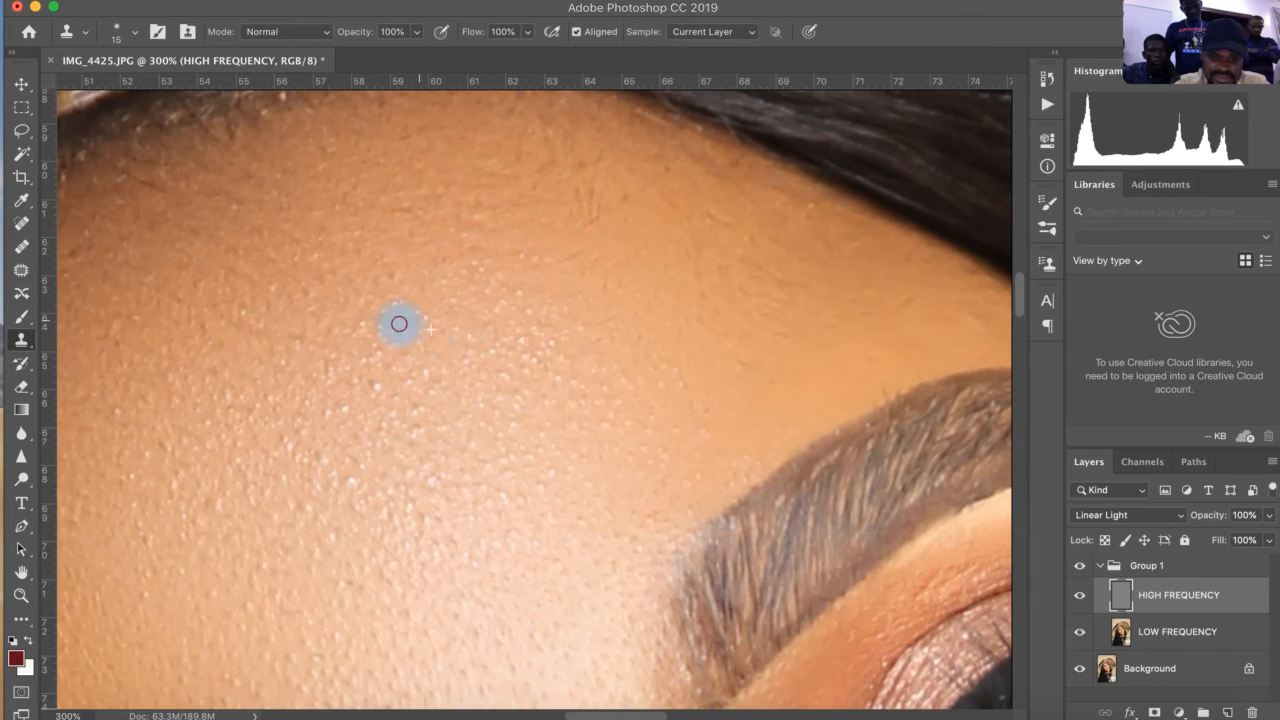
pyautogui.moveTo(399, 324); pyautogui.dragTo(394, 326)
pyautogui.keyDown('alt'); pyautogui.click(403, 384); pyautogui.keyUp('alt')
pyautogui.moveTo(371, 380); pyautogui.dragTo(374, 386)
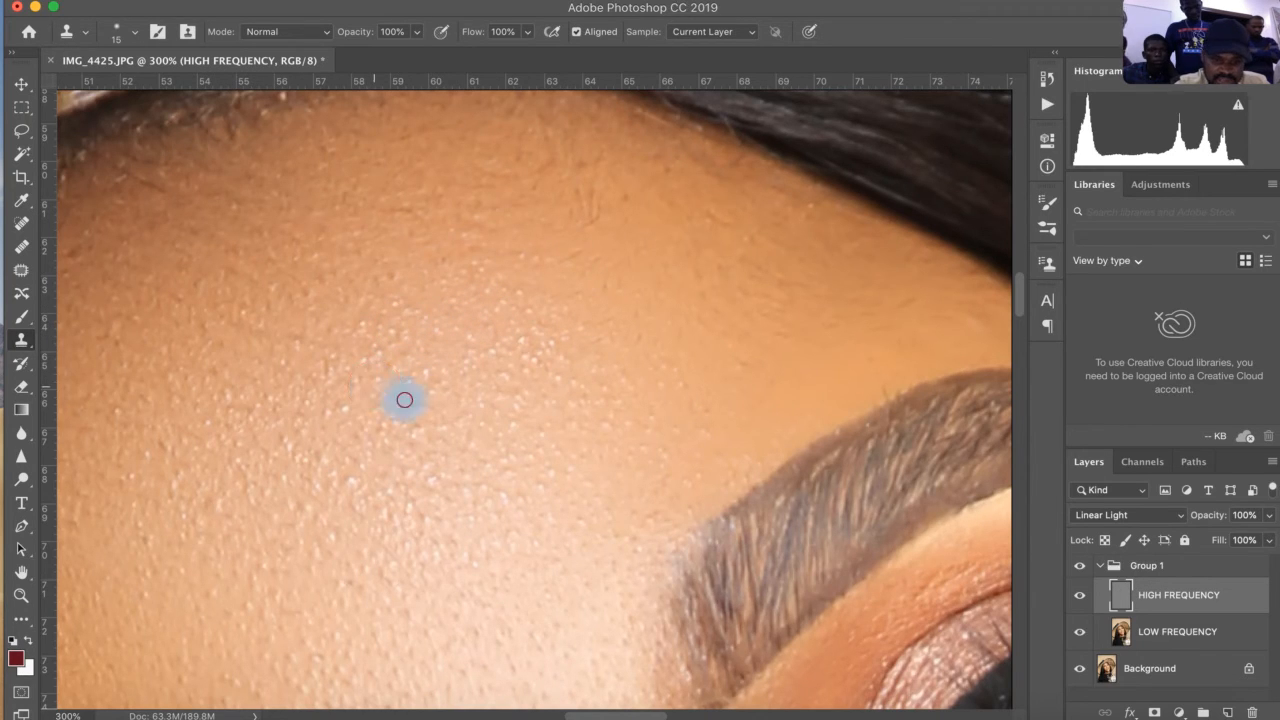
# Clone sampled texture over the rough spots in the lower forehead centre and beside the inner end of the eyebrow.
pyautogui.keyDown('alt'); pyautogui.click(452, 409); pyautogui.keyUp('alt')
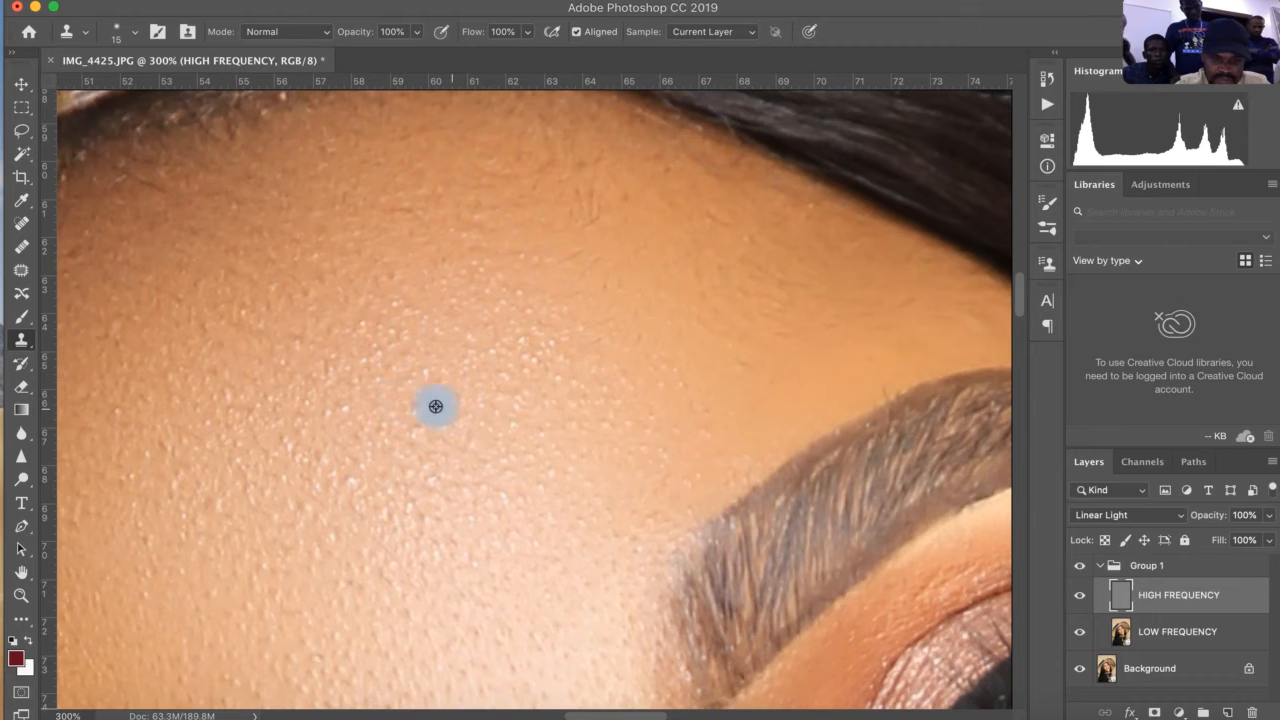
pyautogui.moveTo(420, 406); pyautogui.dragTo(409, 426)
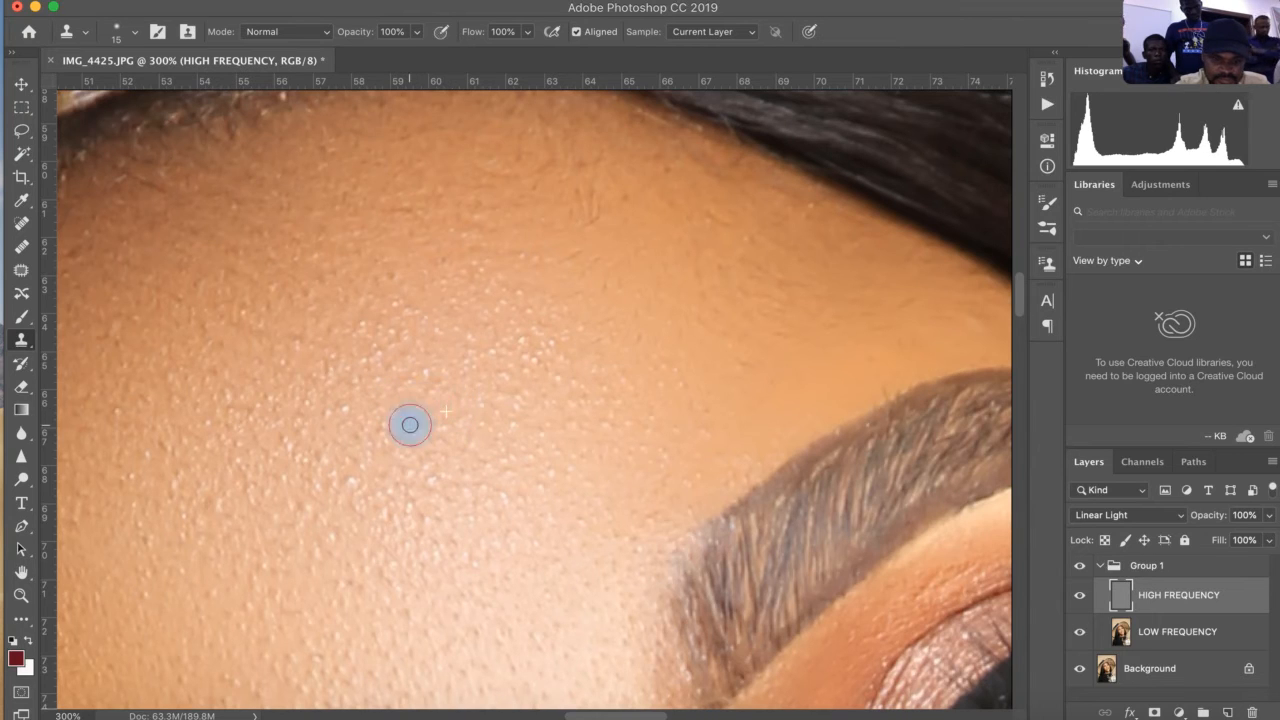
pyautogui.click(328, 411)
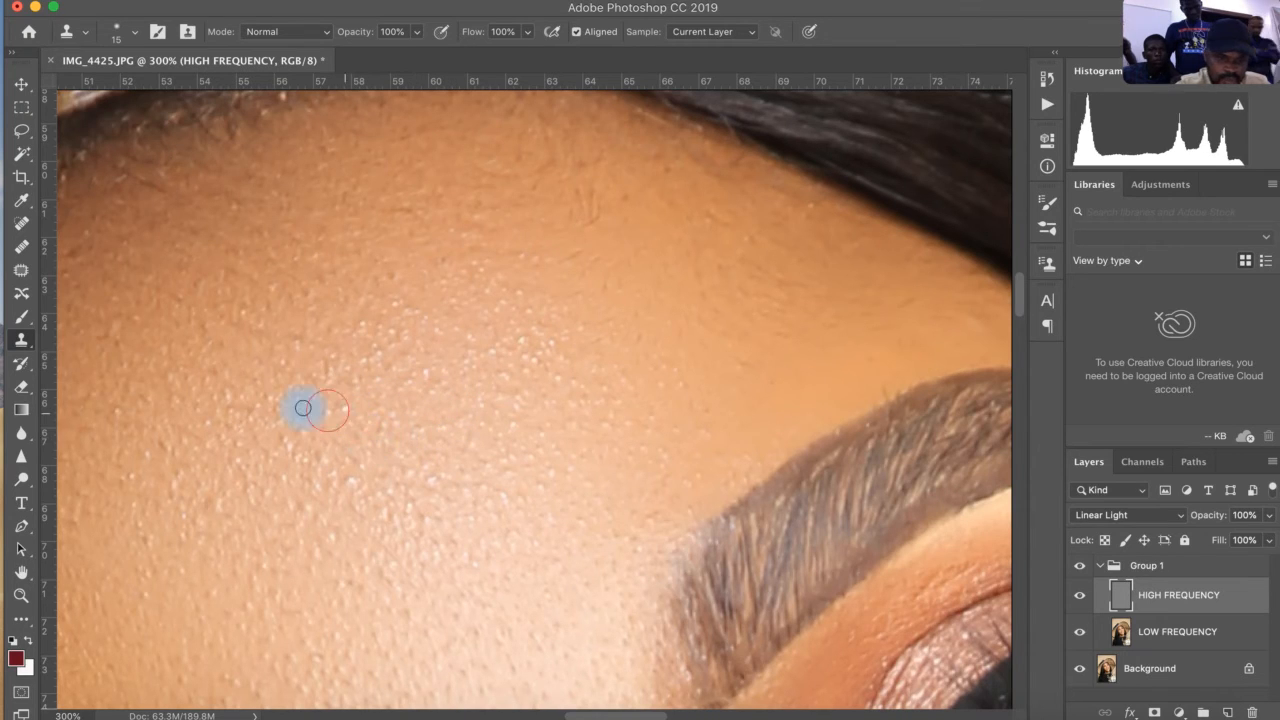
pyautogui.click(100, 333)
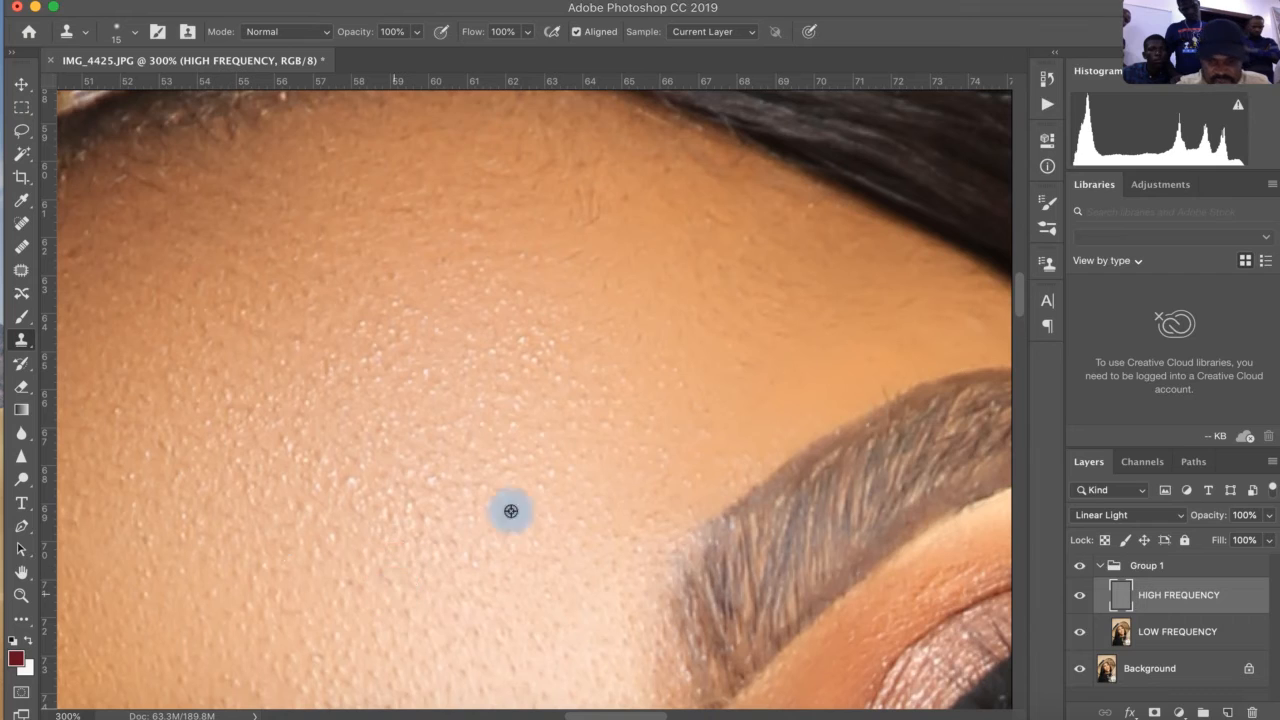
pyautogui.keyDown('alt'); pyautogui.click(611, 528); pyautogui.keyUp('alt')
pyautogui.click(637, 542)
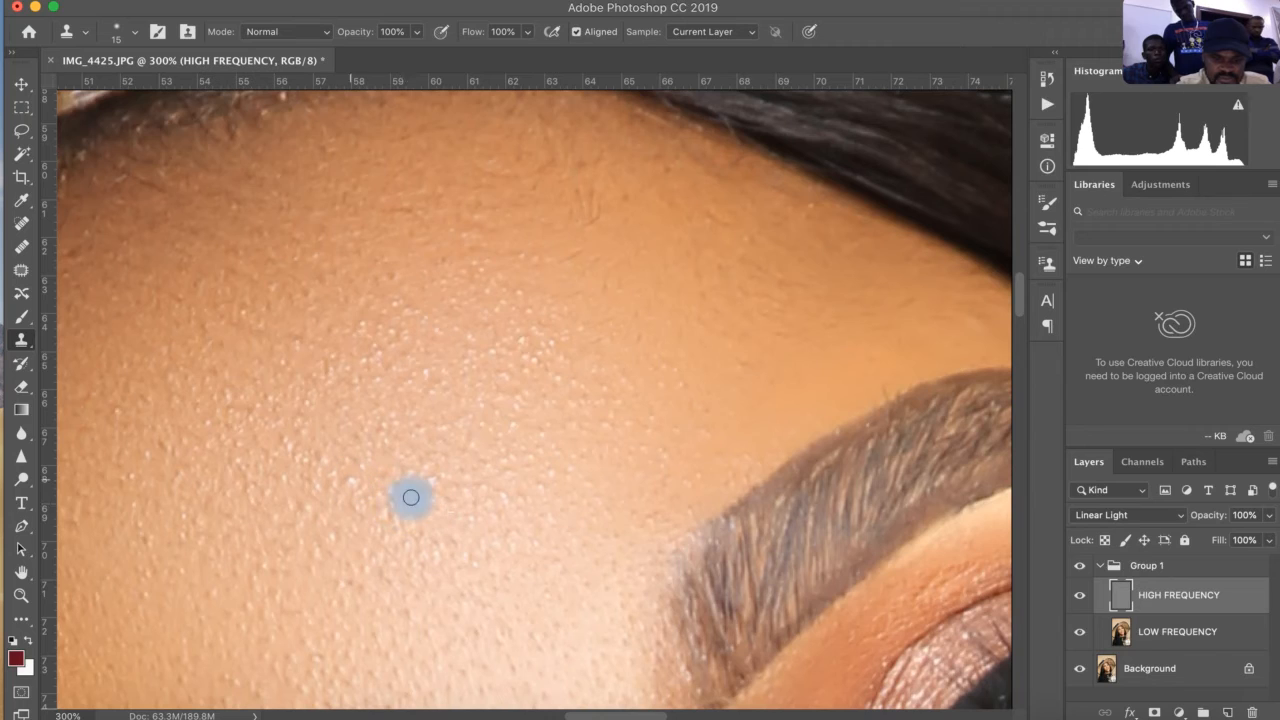
# Clone clean texture over the leftover fine hairs from the upper forehead across to the skin above the eyebrow arch.
pyautogui.keyDown('alt'); pyautogui.click(624, 244); pyautogui.keyUp('alt')
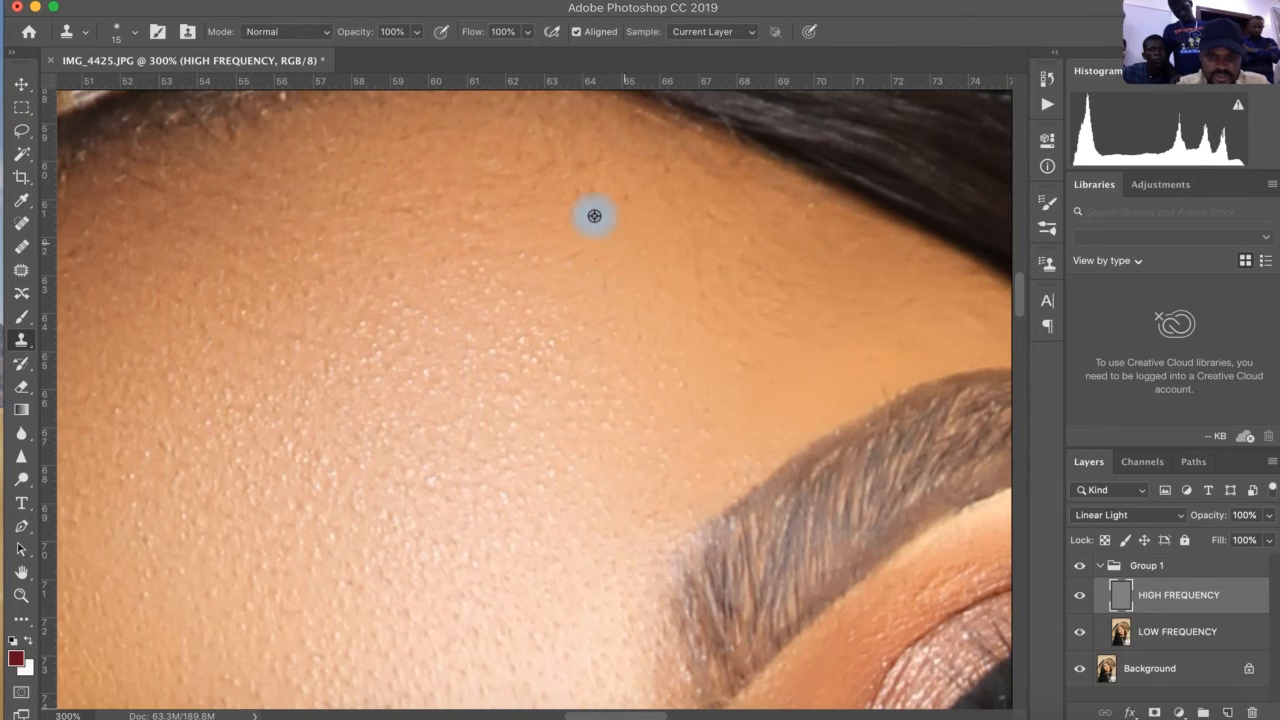
pyautogui.moveTo(595, 216); pyautogui.dragTo(596, 205)
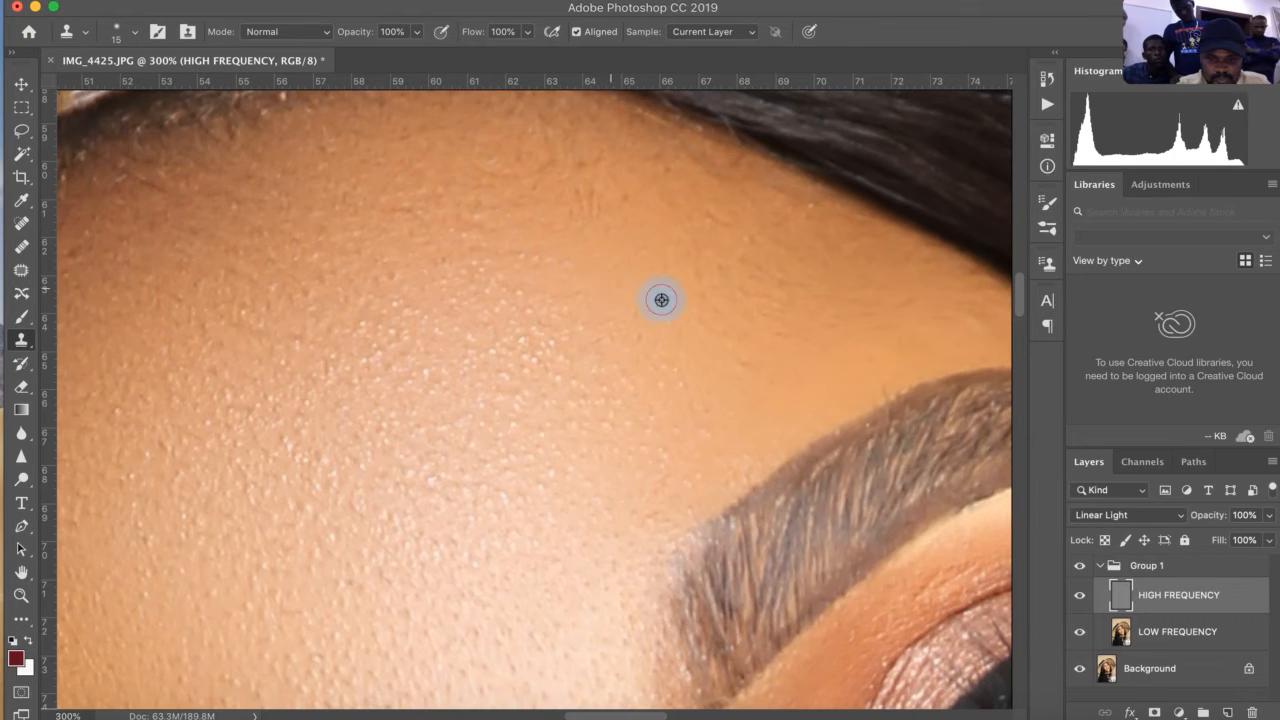
pyautogui.moveTo(636, 332); pyautogui.dragTo(638, 320)
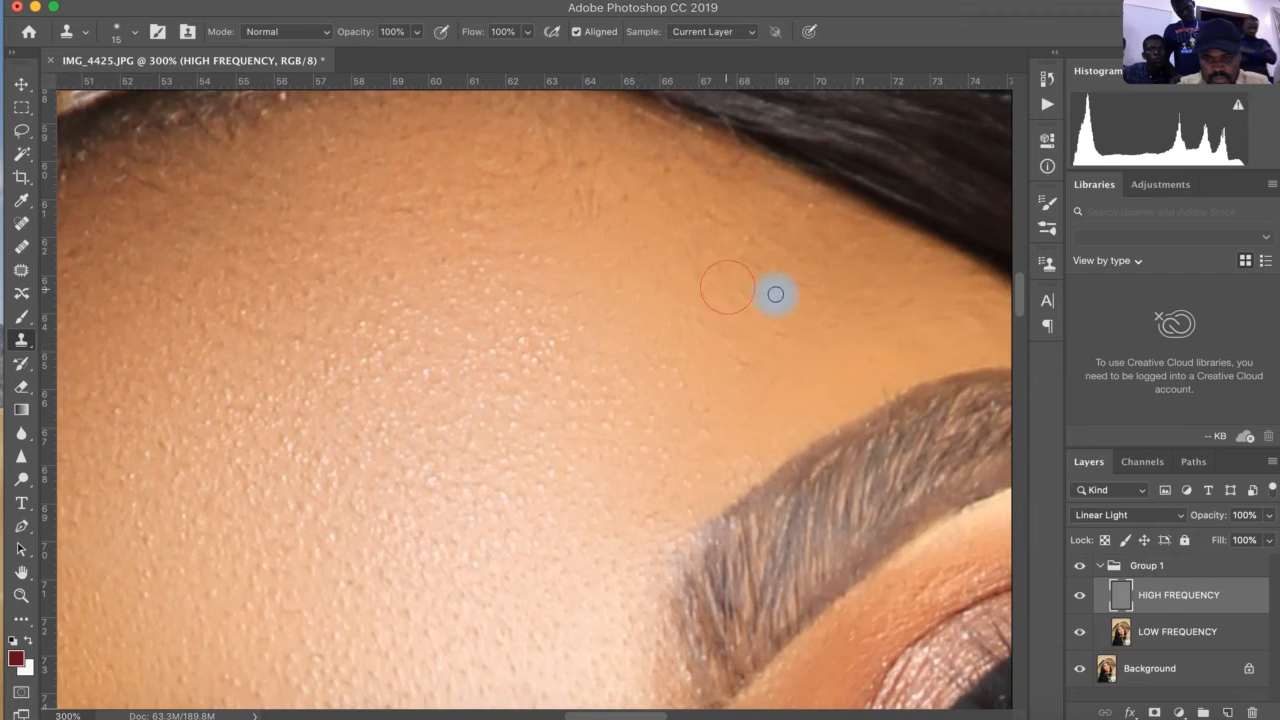
pyautogui.moveTo(771, 287); pyautogui.dragTo(779, 323)
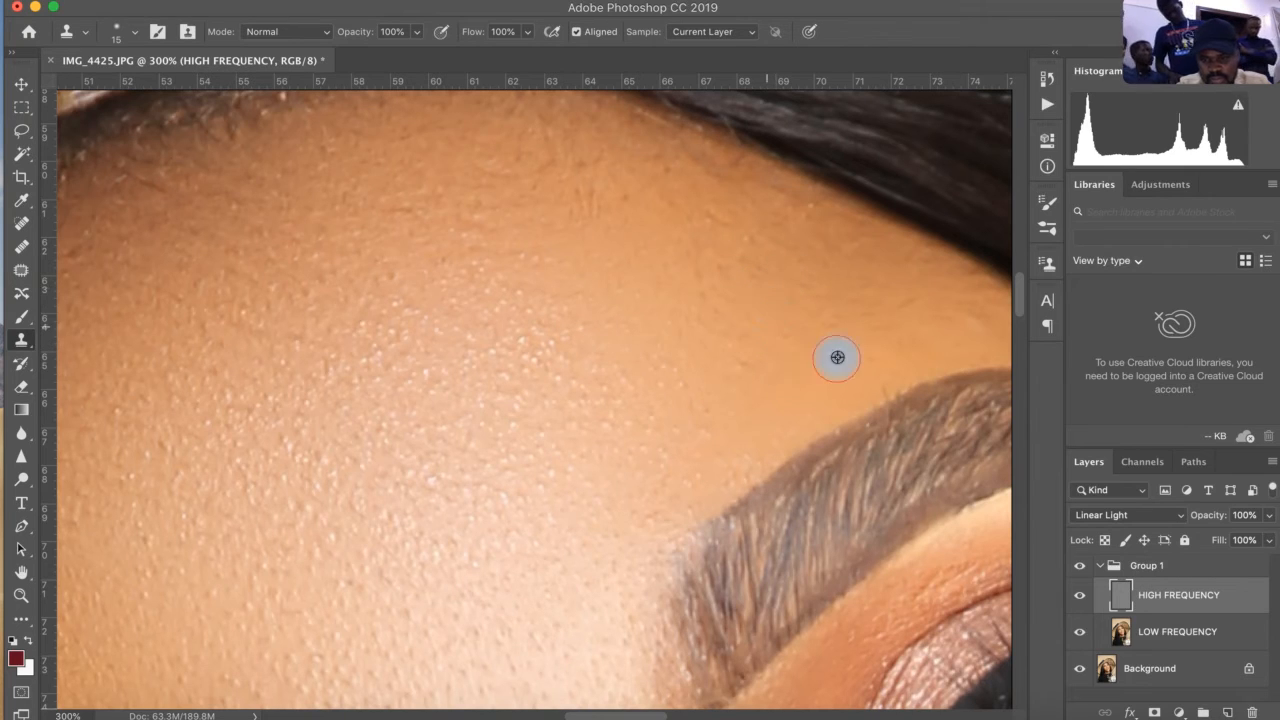
pyautogui.keyDown('alt'); pyautogui.click(889, 330); pyautogui.keyUp('alt')
pyautogui.moveTo(916, 303)
pyautogui.mouseDown()
pyautogui.moveTo(841, 326)
pyautogui.moveTo(829, 343)
pyautogui.mouseUp()
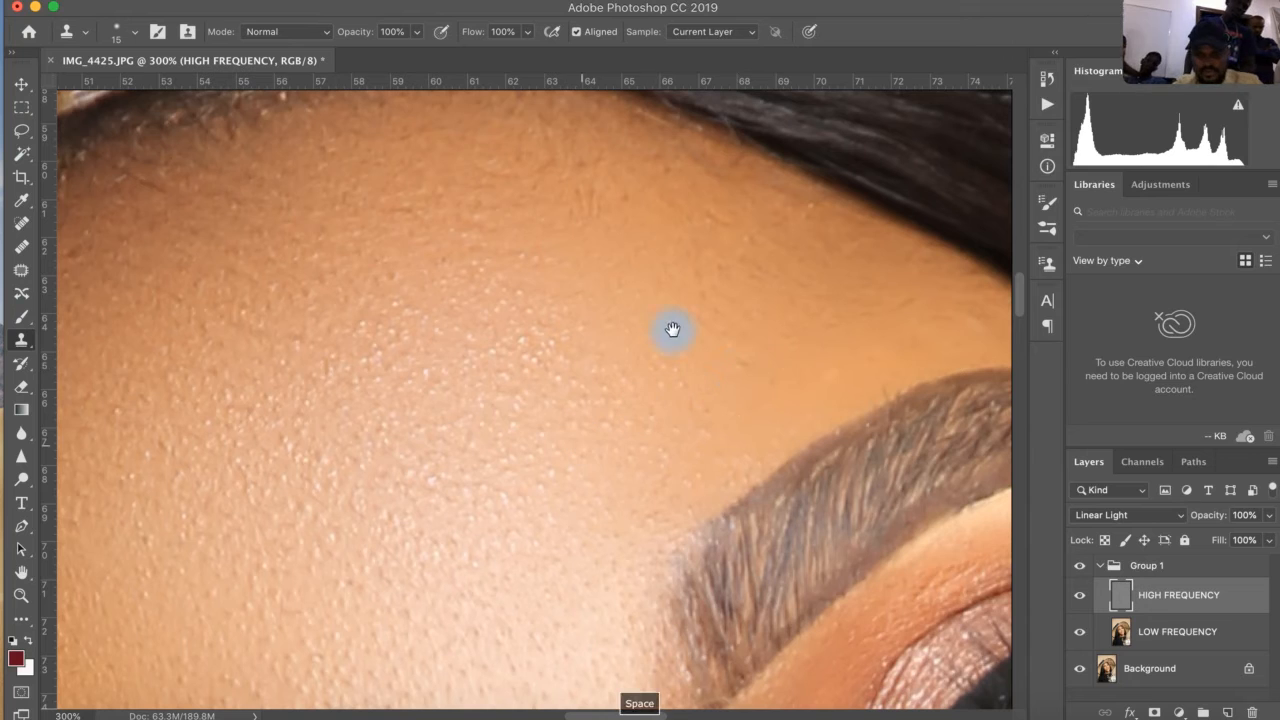
# Clone sampled skin texture over the rough spots and fine hairs on the temple above the outer part of the eyebrow.
pyautogui.moveTo(417, 443)
pyautogui.mouseDown()
pyautogui.moveTo(509, 363)
pyautogui.moveTo(720, 272)
pyautogui.mouseUp()
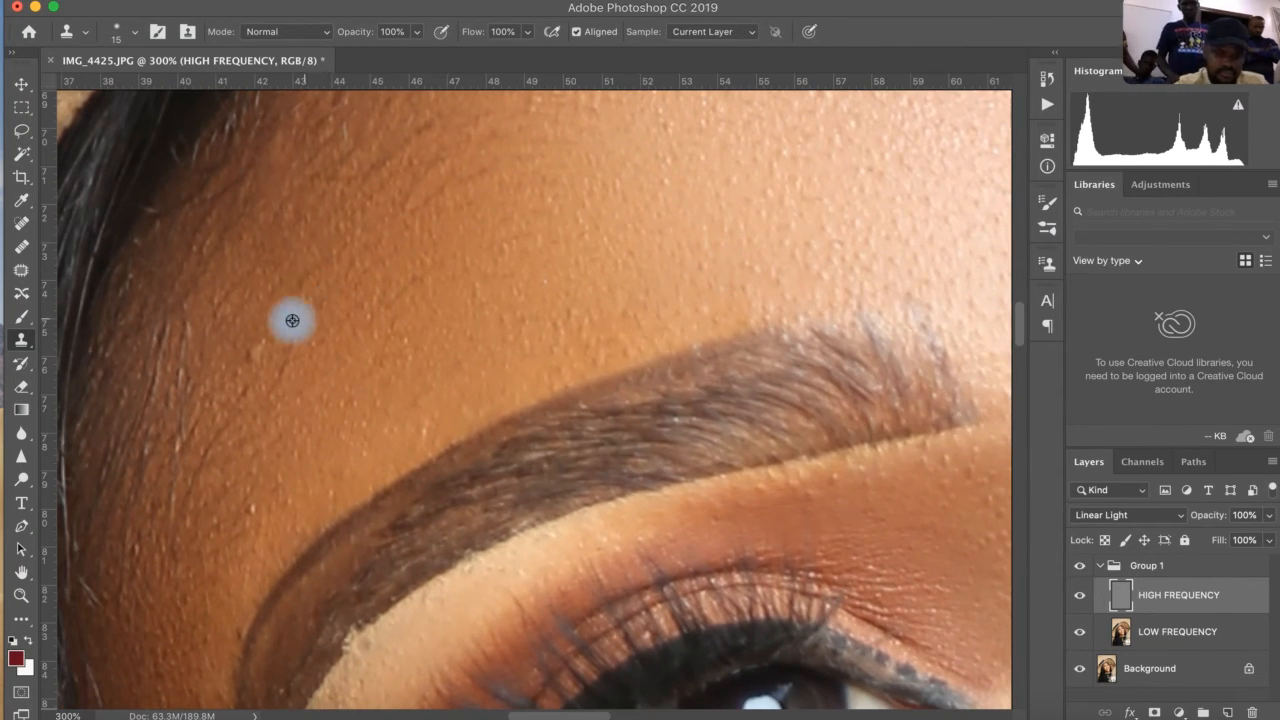
pyautogui.keyDown('alt'); pyautogui.click(256, 358); pyautogui.keyUp('alt')
pyautogui.click(251, 360)
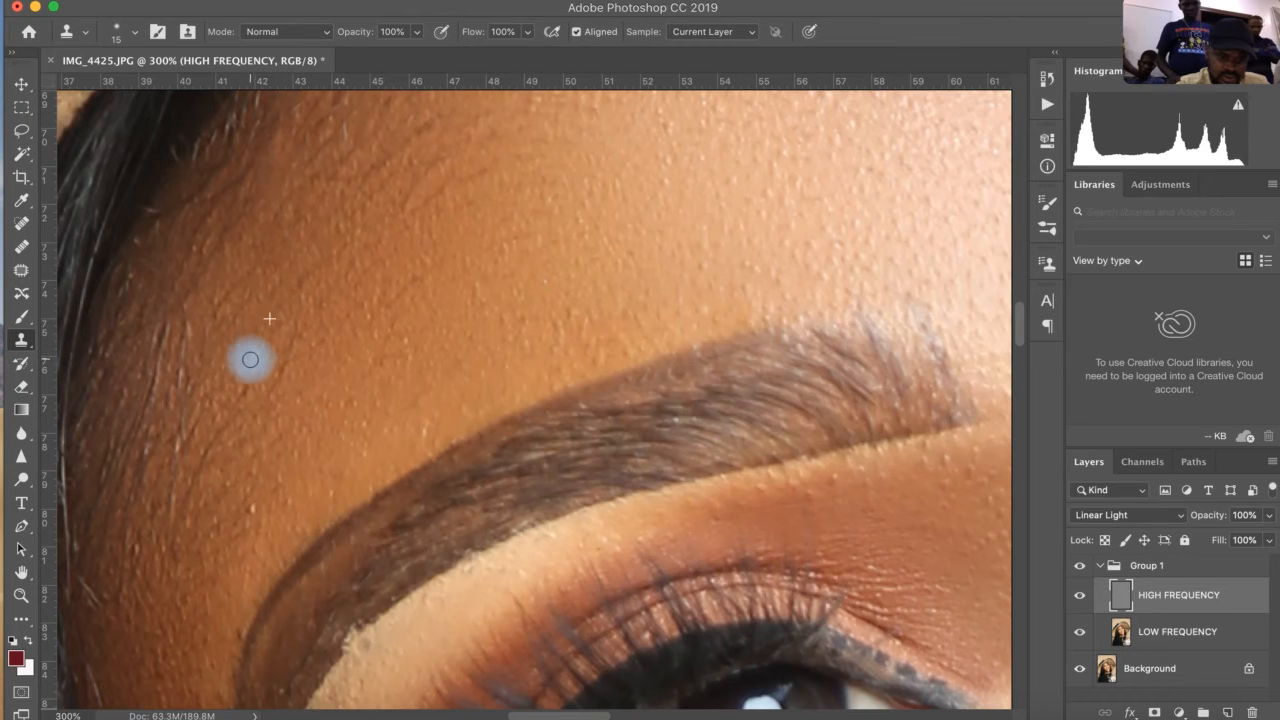
pyautogui.keyDown('alt'); pyautogui.click(283, 419); pyautogui.keyUp('alt')
pyautogui.click(301, 325)
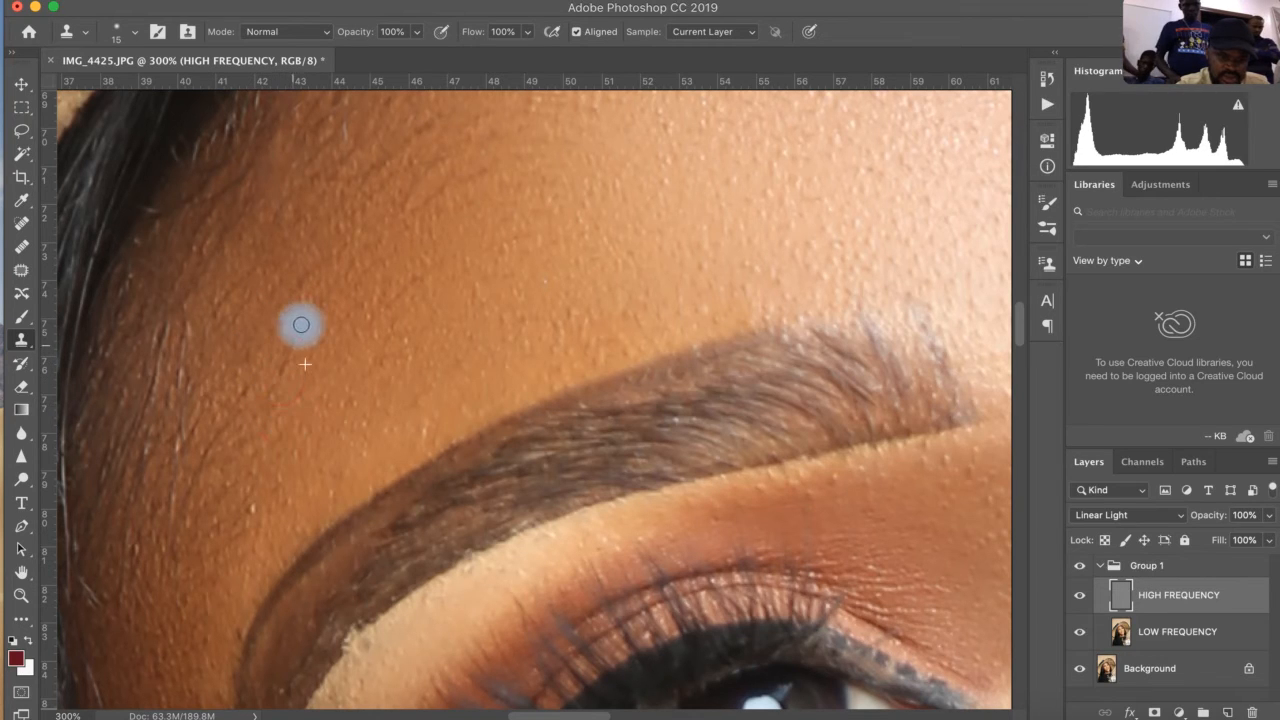
pyautogui.keyDown('alt'); pyautogui.click(431, 340); pyautogui.keyUp('alt')
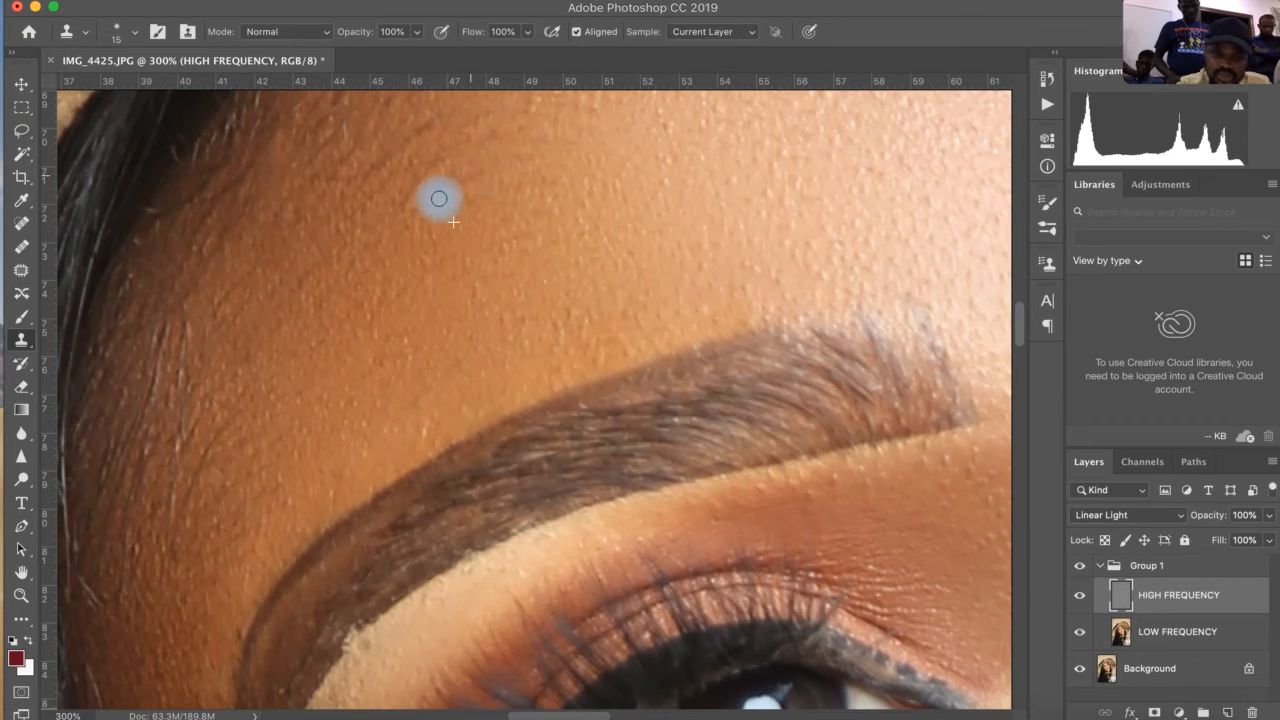
pyautogui.press('space')
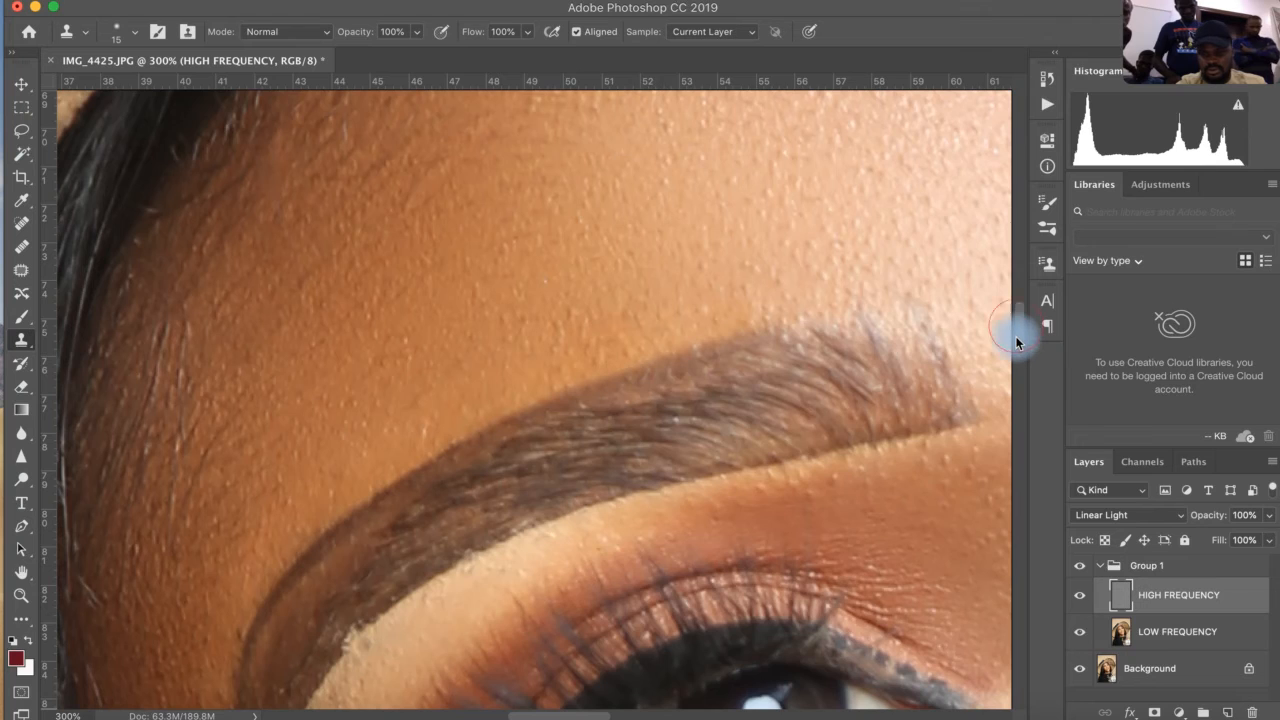
# Clone clean texture over the small brown spot in the white of the eye.
pyautogui.scroll(-10, 1020, 345)
pyautogui.scroll(2, 1023, 351)
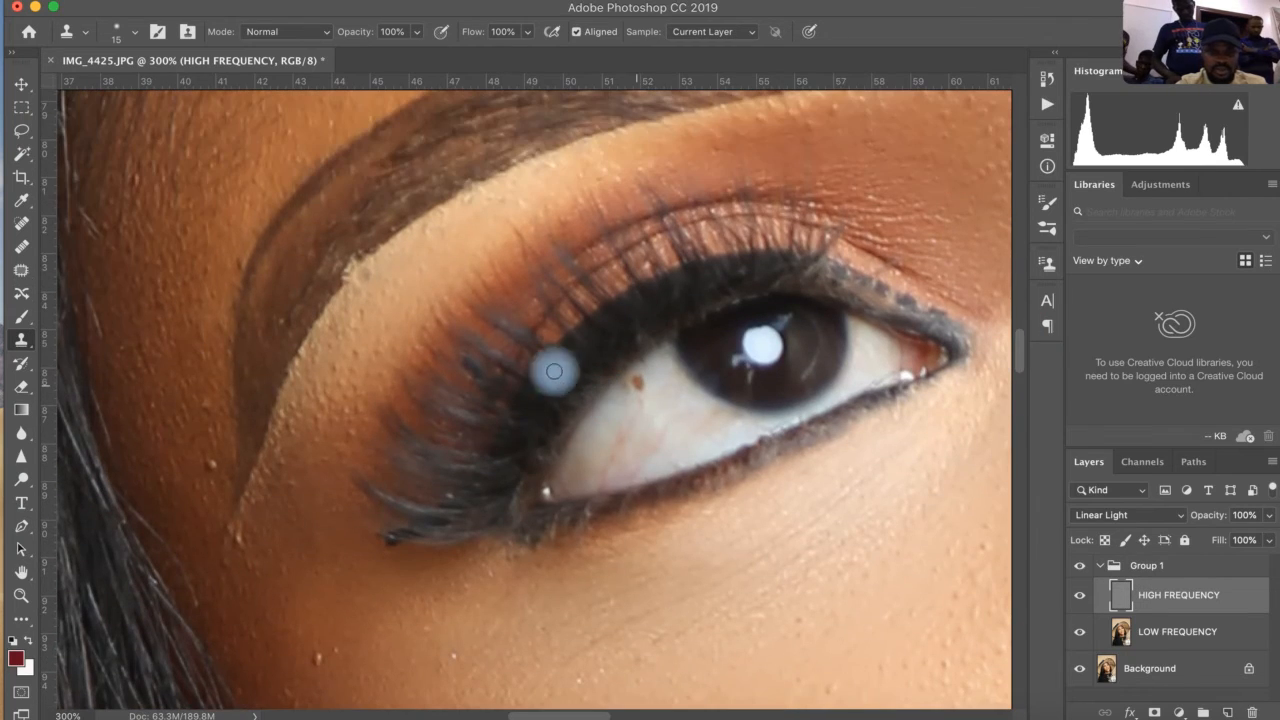
pyautogui.click(640, 383)
pyautogui.click(640, 380)
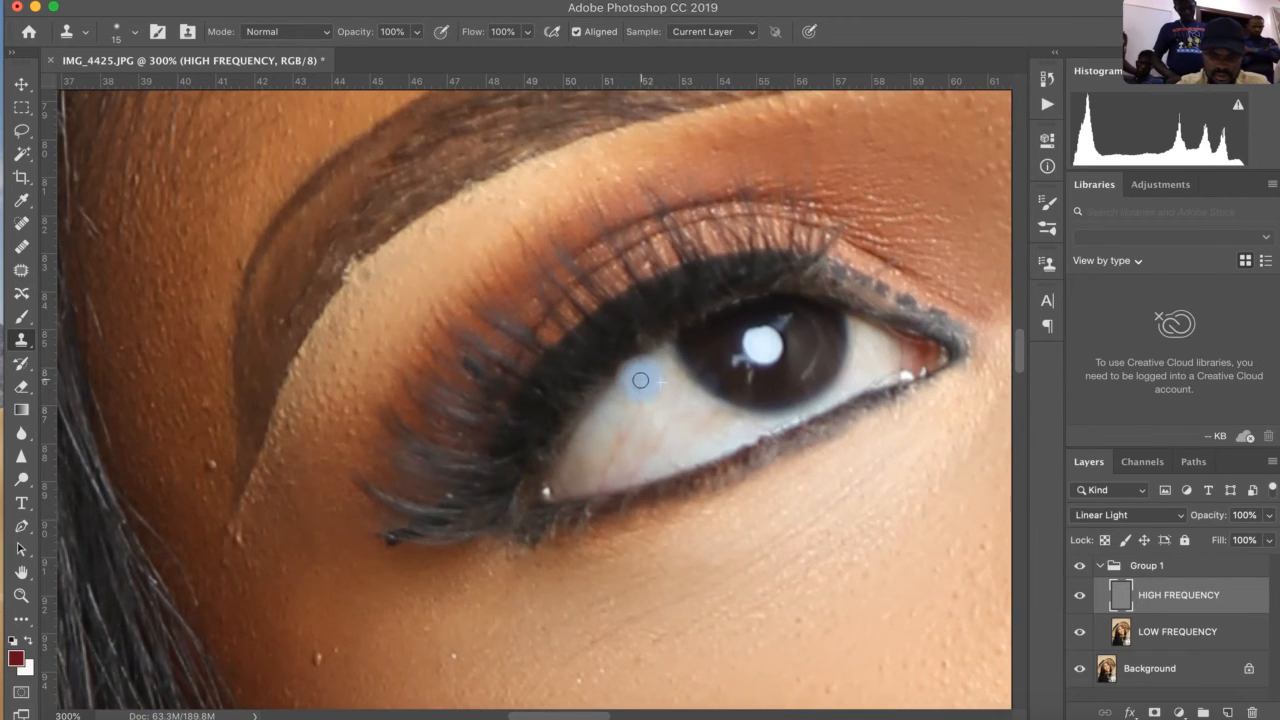
pyautogui.keyDown('alt'); pyautogui.click(650, 378); pyautogui.keyUp('alt')
pyautogui.click(634, 385)
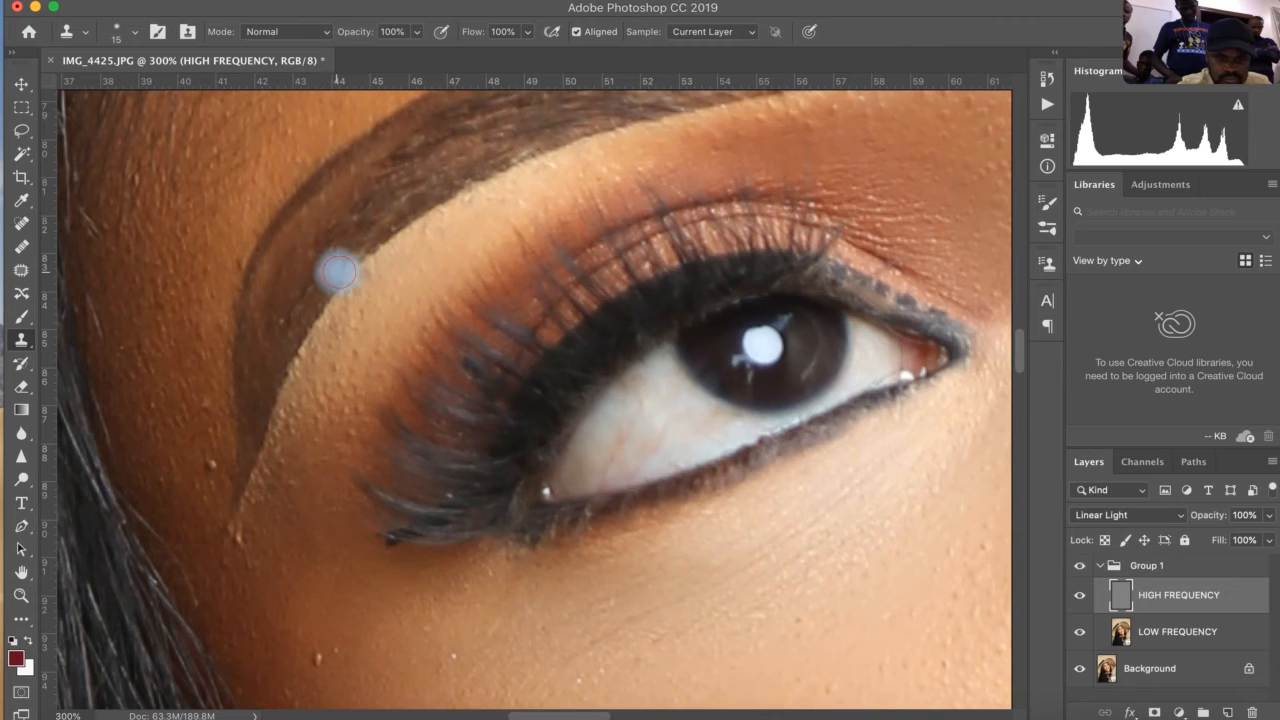
# Clone over the uneven patch of concealer along the lower edge of the eyebrow, sampling from the brow above.
pyautogui.click(342, 270)
pyautogui.keyDown('alt'); pyautogui.click(377, 219); pyautogui.keyUp('alt')
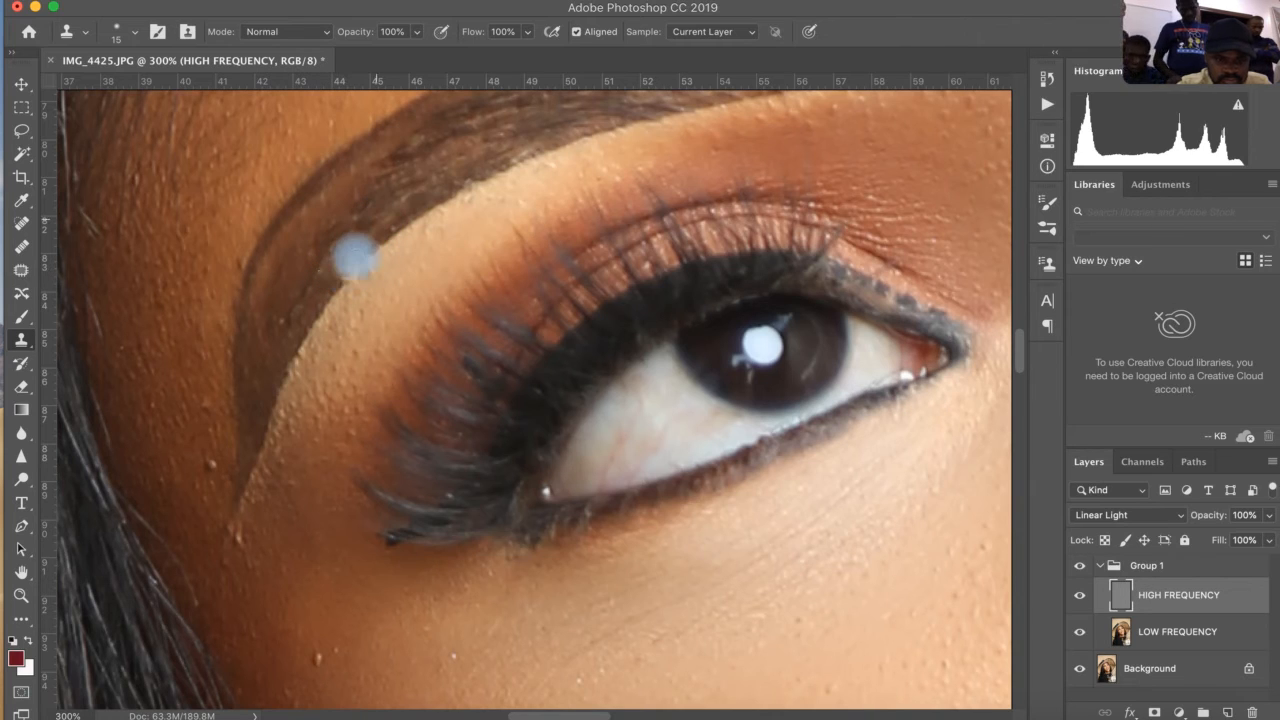
pyautogui.moveTo(354, 257); pyautogui.dragTo(346, 270)
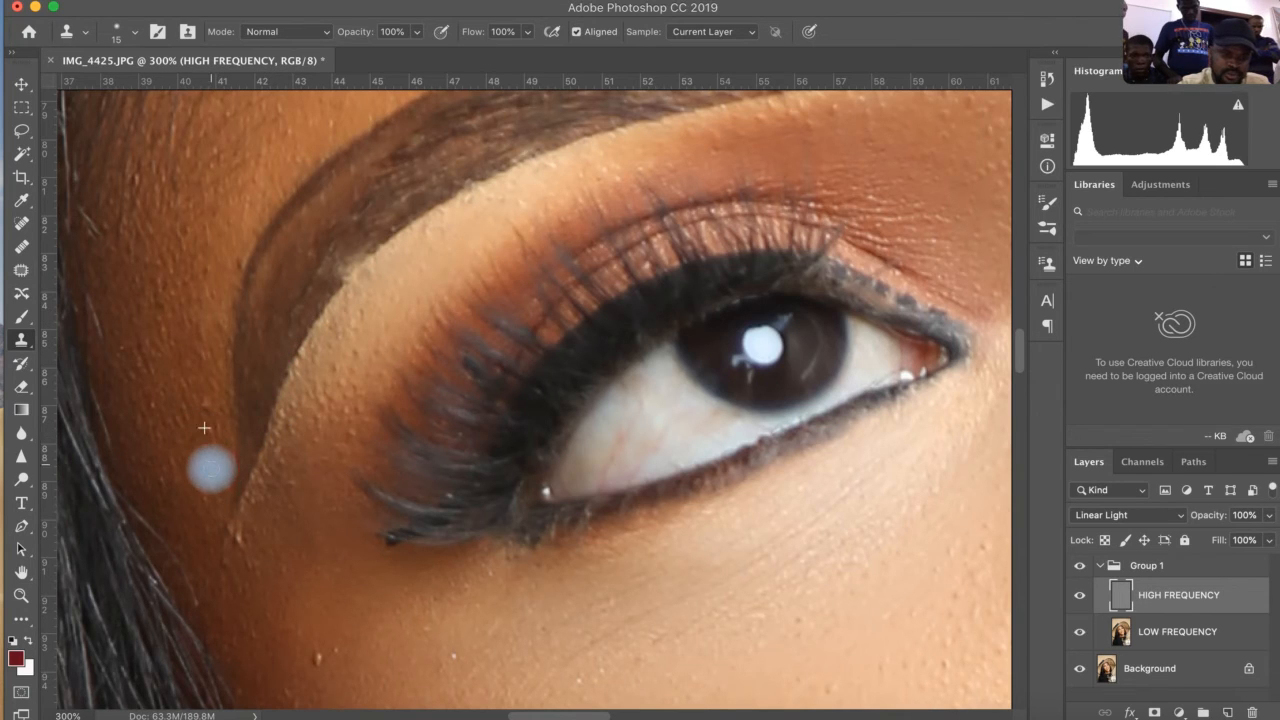
# Clone clean texture over the bumps below the eyebrow's tail and the bright speck beneath the outer eye corner.
pyautogui.keyDown('alt'); pyautogui.click(298, 576); pyautogui.keyUp('alt')
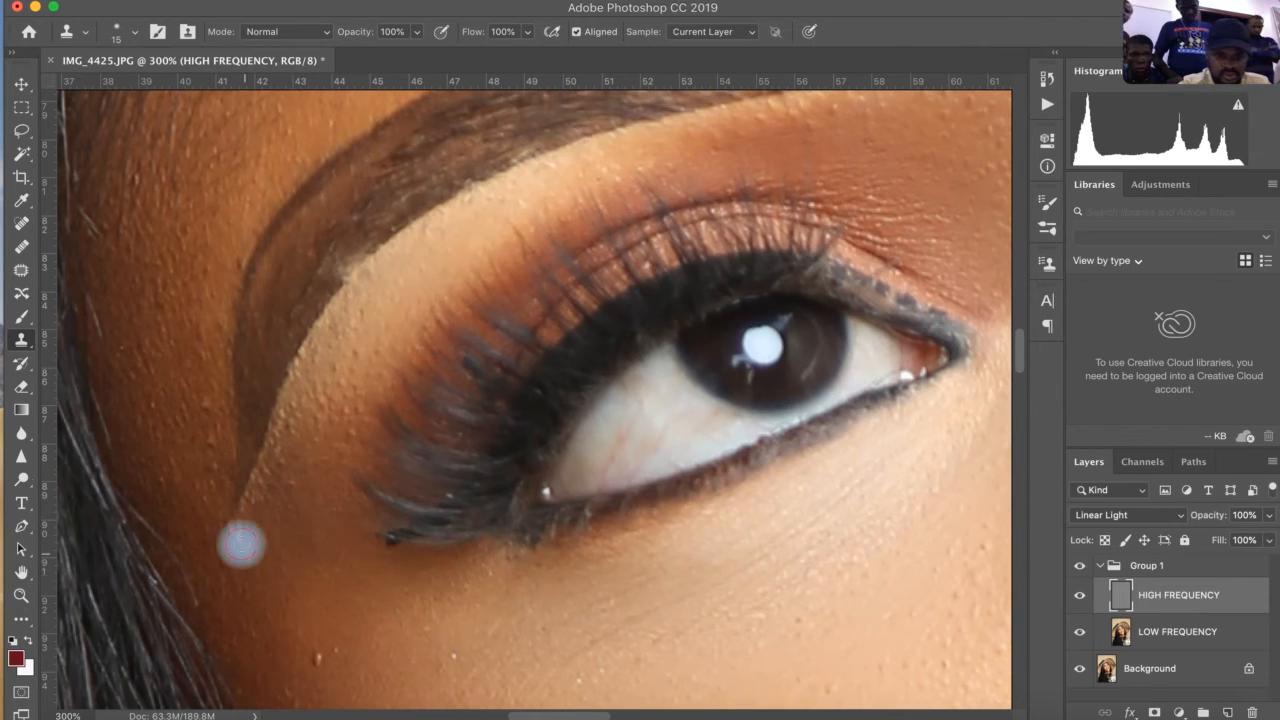
pyautogui.moveTo(241, 543); pyautogui.dragTo(242, 530)
pyautogui.keyDown('alt'); pyautogui.click(300, 593); pyautogui.keyUp('alt')
pyautogui.click(320, 657)
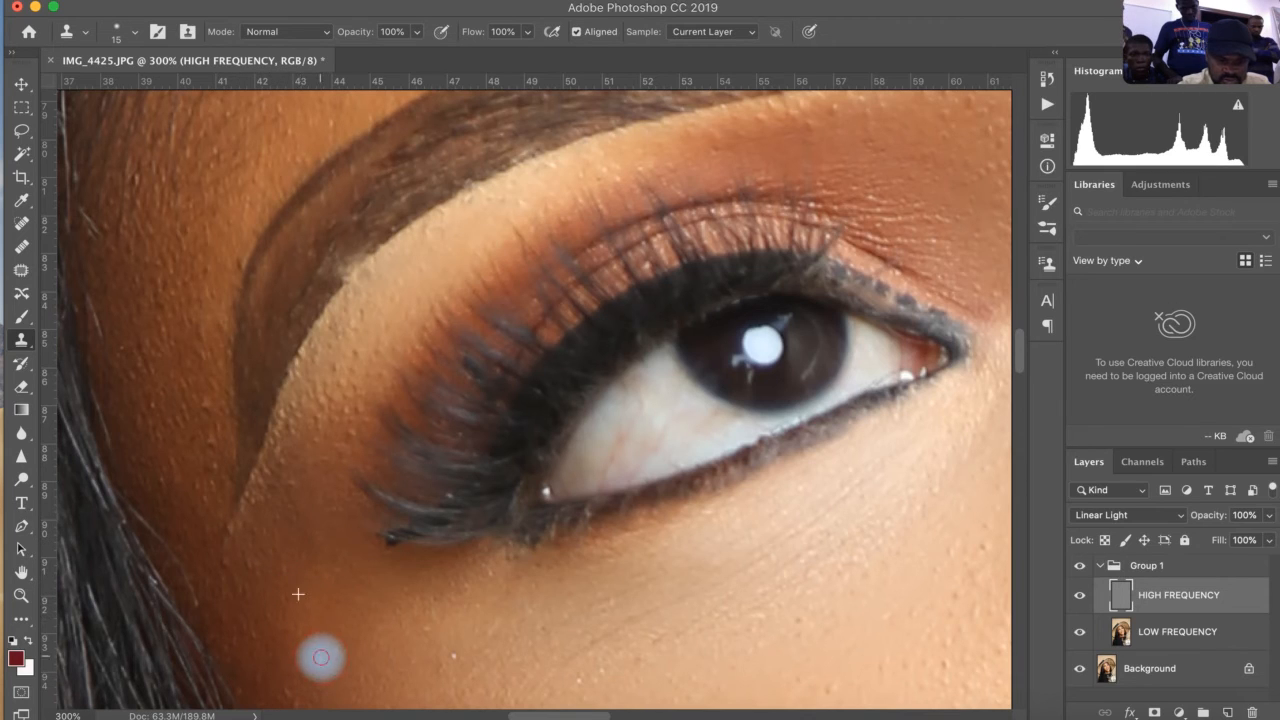
pyautogui.click(320, 662)
pyautogui.keyDown('alt'); pyautogui.click(426, 645); pyautogui.keyUp('alt')
pyautogui.click(458, 656)
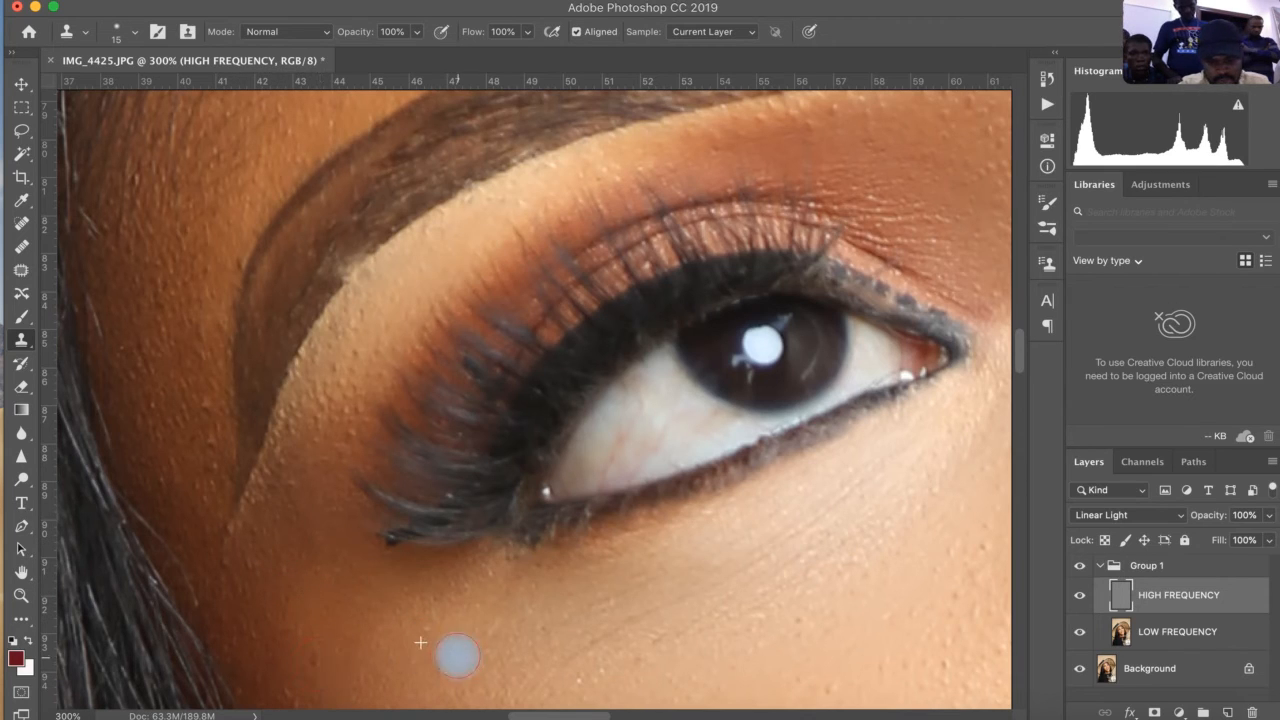
pyautogui.keyDown('alt'); pyautogui.click(548, 647); pyautogui.keyUp('alt')
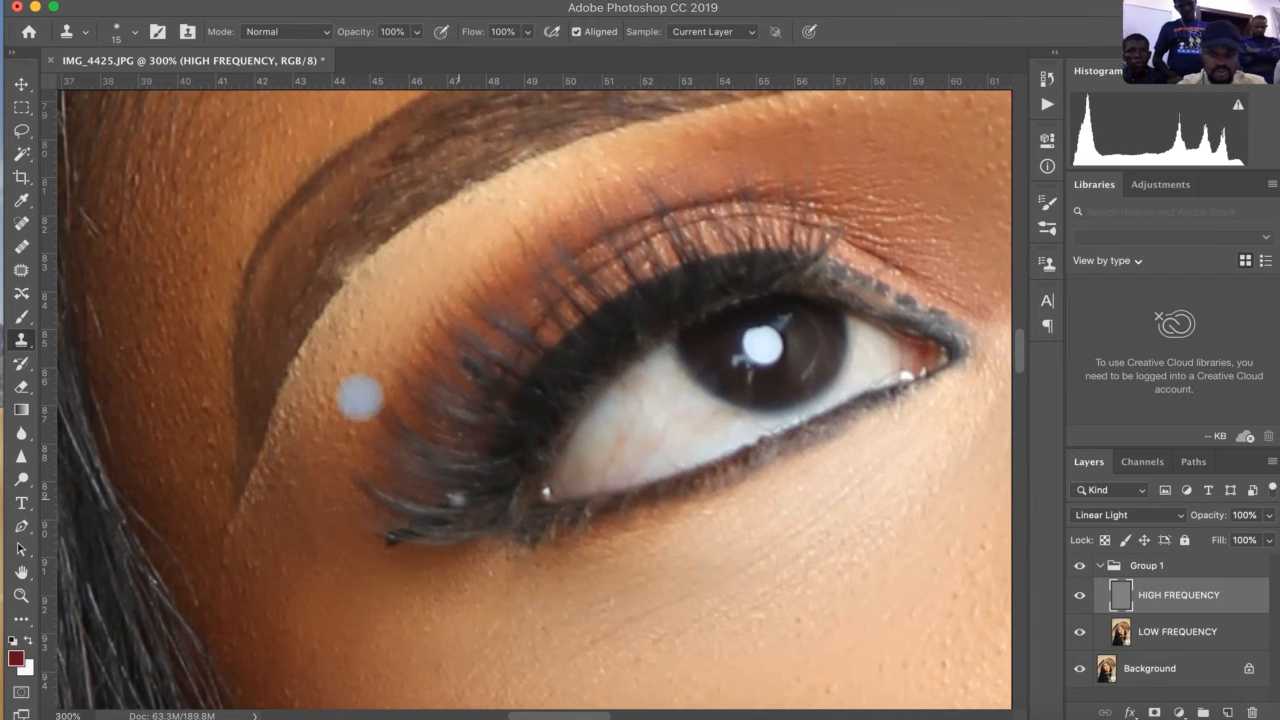
# Clone smooth texture over the spots on the upper eyelid between the outer lashes and the brow bone.
pyautogui.keyDown('alt'); pyautogui.click(351, 431); pyautogui.keyUp('alt')
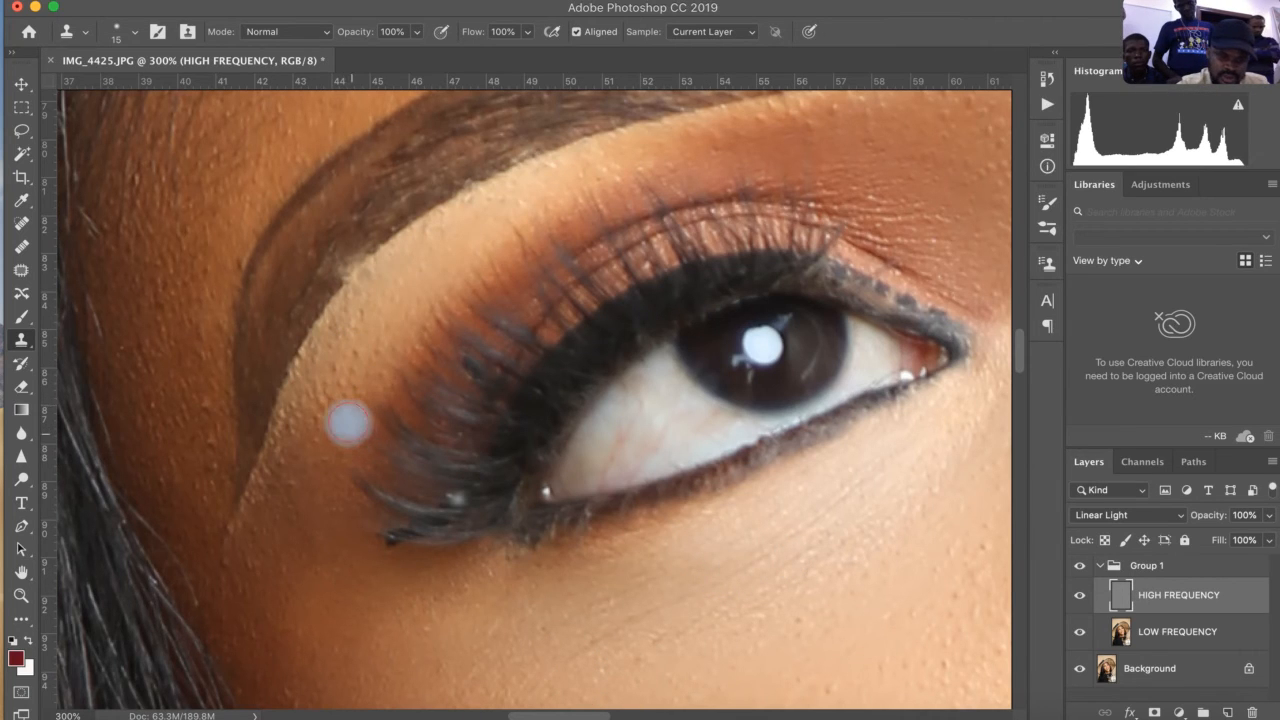
pyautogui.click(350, 397)
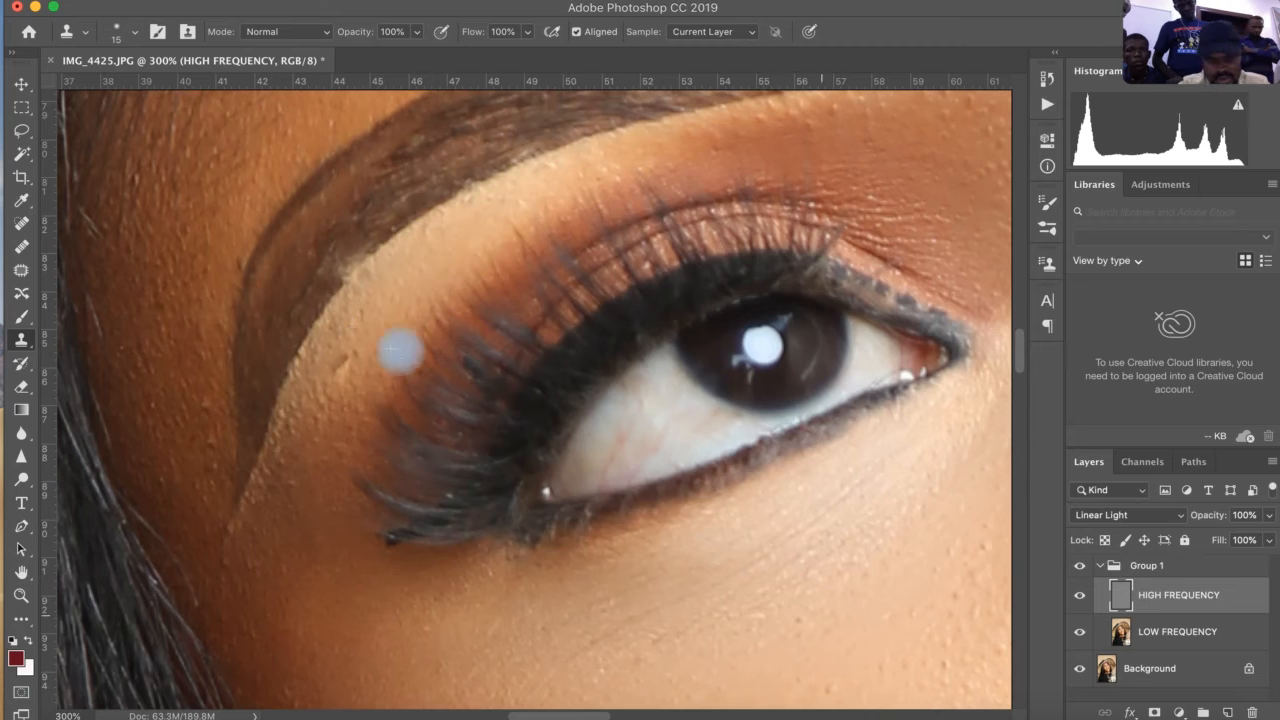
pyautogui.keyDown('alt'); pyautogui.click(367, 325); pyautogui.keyUp('alt')
pyautogui.moveTo(349, 358)
pyautogui.mouseDown()
pyautogui.moveTo(337, 371)
pyautogui.moveTo(353, 355)
pyautogui.mouseUp()
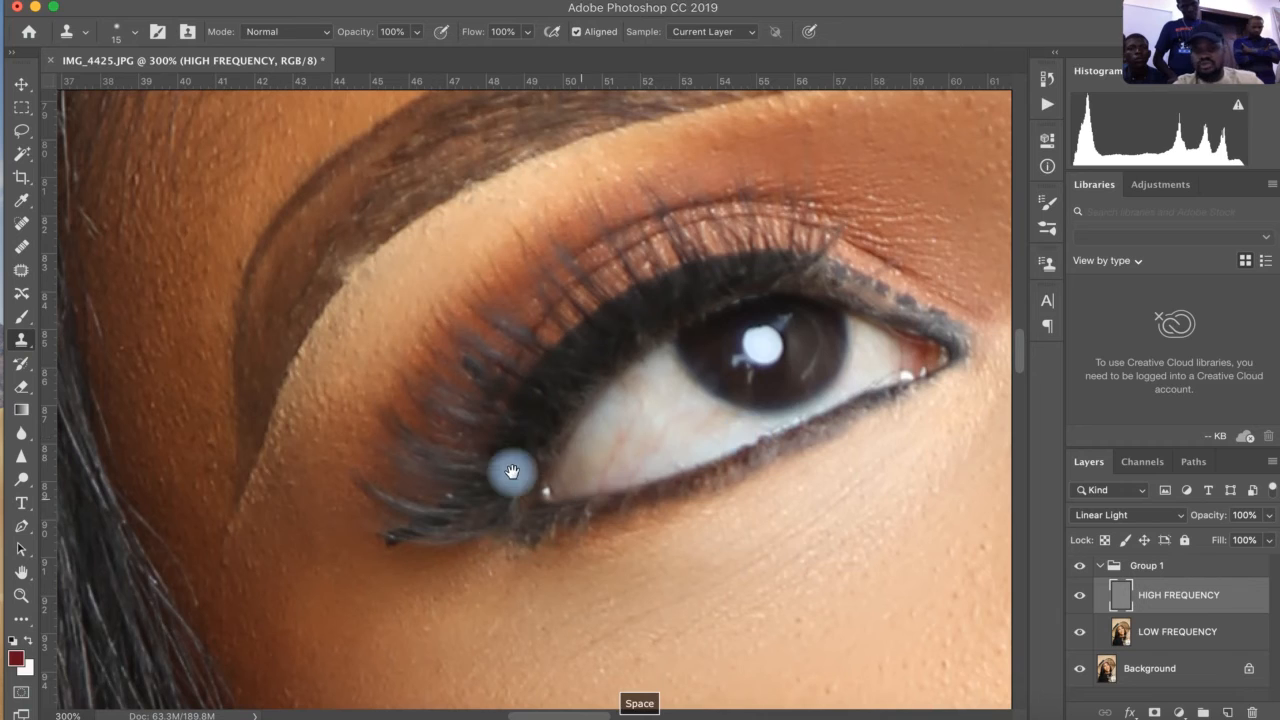
# Clone sampled skin over the bumps beside and just below the tip of the eyebrow's tail.
pyautogui.moveTo(486, 443); pyautogui.dragTo(243, 378)
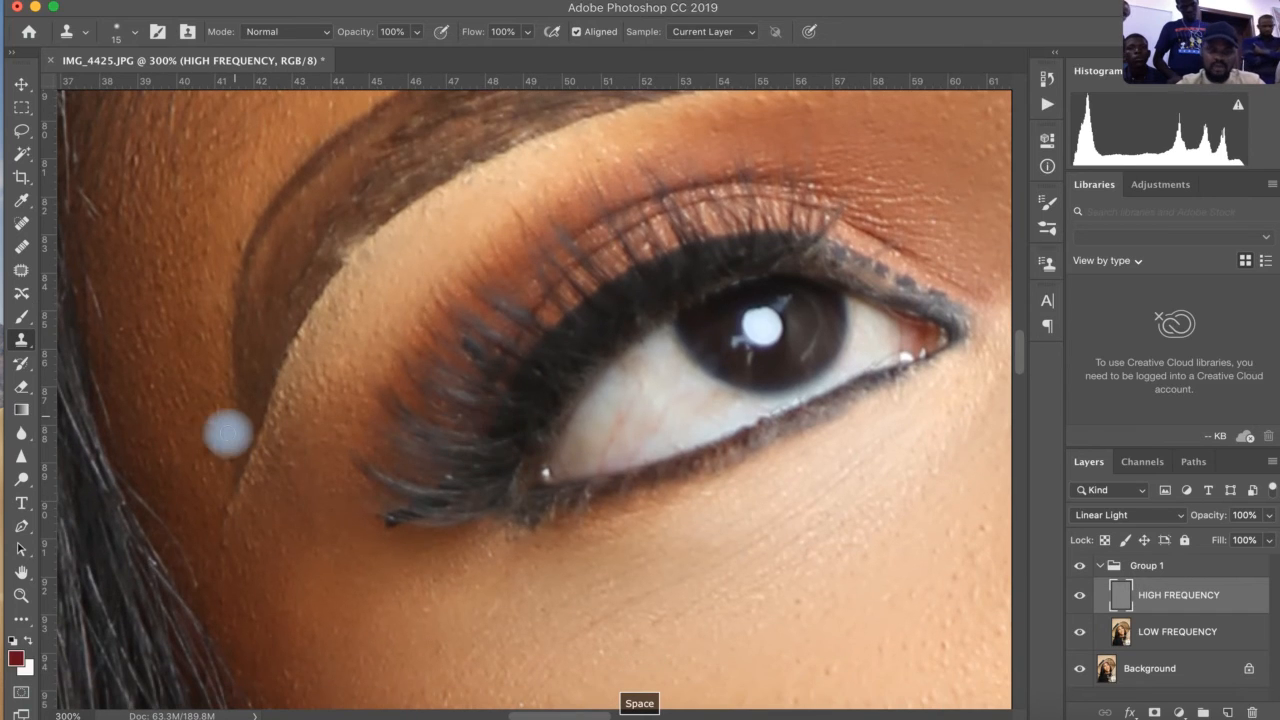
pyautogui.moveTo(212, 423); pyautogui.dragTo(211, 446)
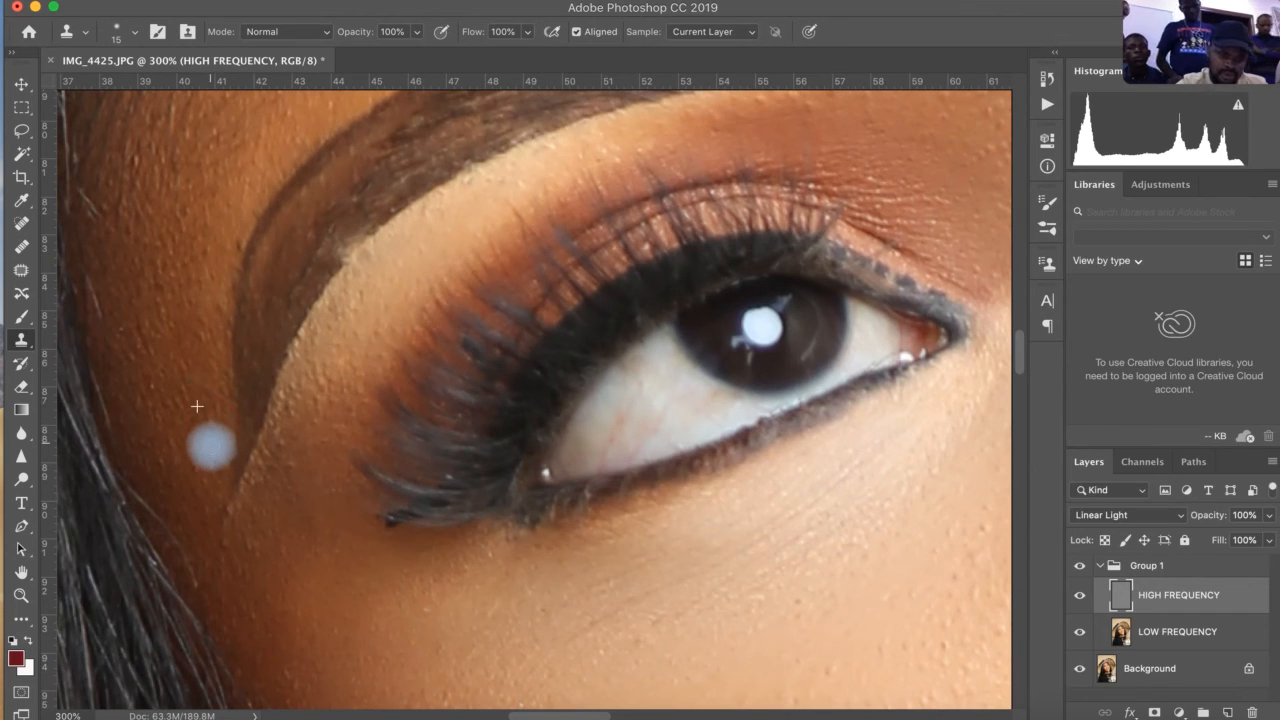
pyautogui.keyDown('alt'); pyautogui.click(286, 560); pyautogui.keyUp('alt')
pyautogui.moveTo(231, 538); pyautogui.dragTo(226, 517)
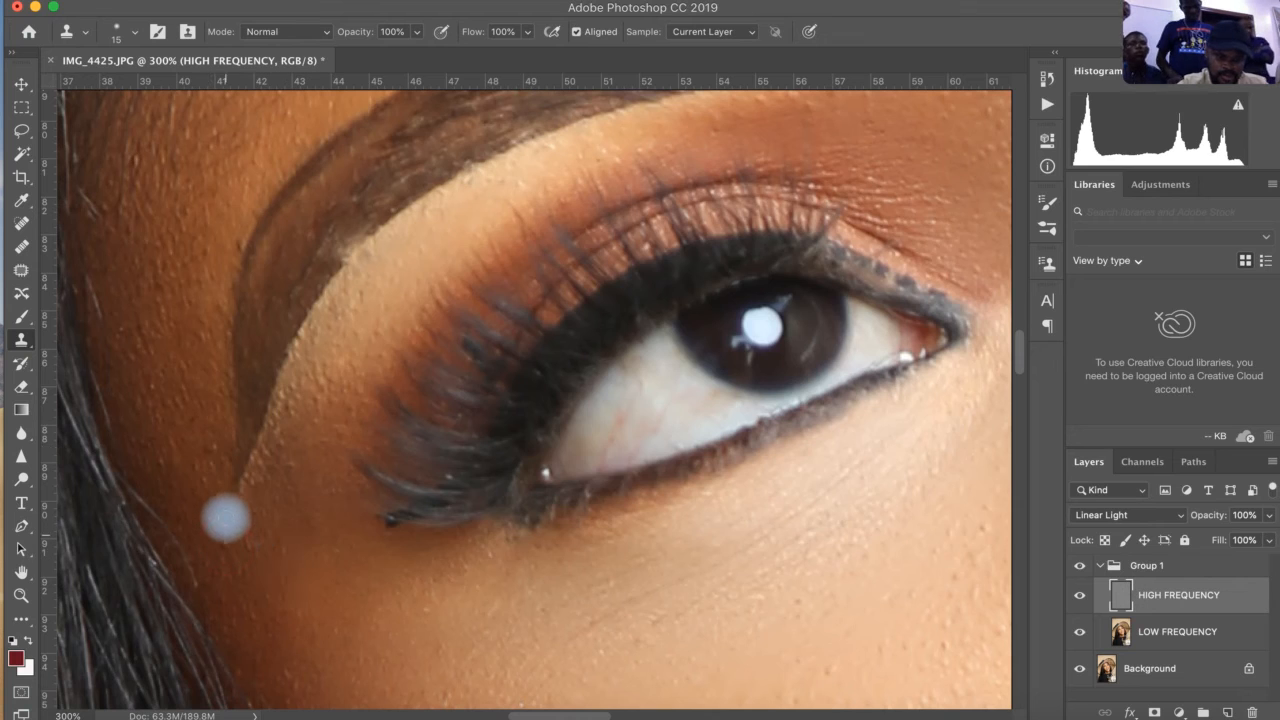
# Clone smoother texture over the bumps under the eye, beside the nose and on the large raised spot of the upper cheek.
pyautogui.press('space')
pyautogui.moveTo(626, 546)
pyautogui.mouseDown()
pyautogui.moveTo(571, 477)
pyautogui.moveTo(534, 470)
pyautogui.mouseUp()
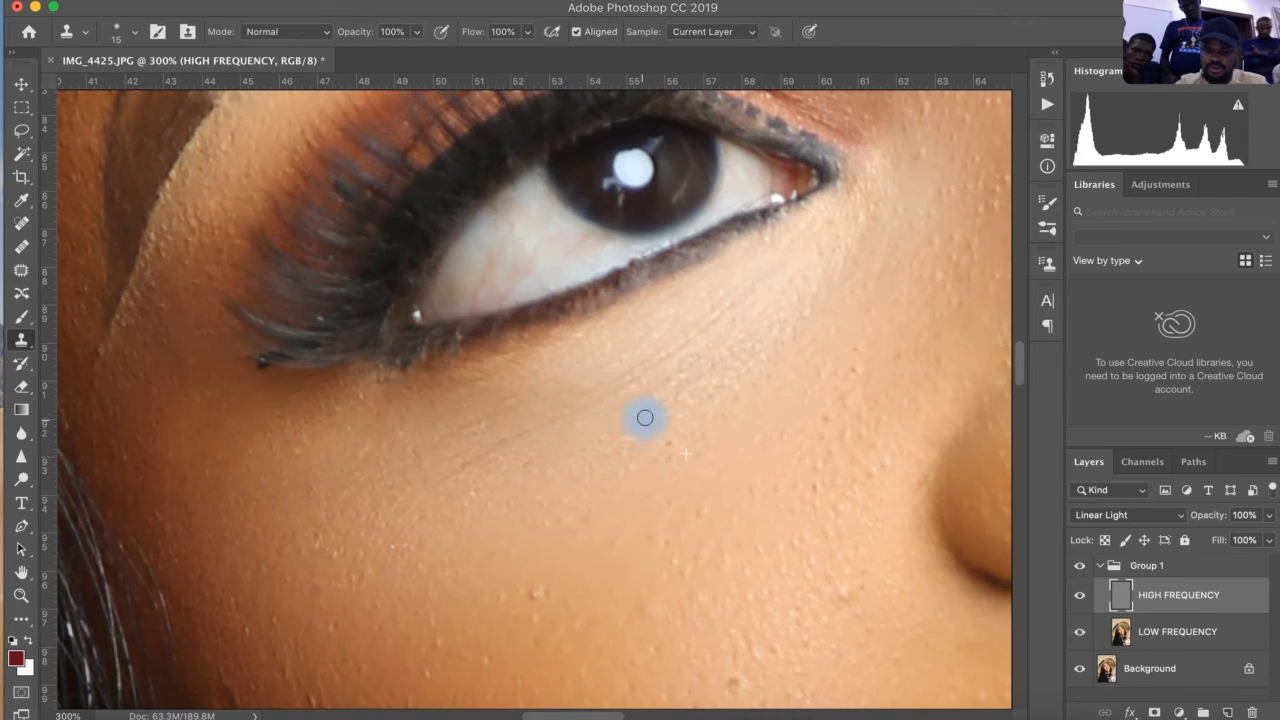
pyautogui.moveTo(645, 418)
pyautogui.mouseDown()
pyautogui.moveTo(726, 437)
pyautogui.moveTo(665, 445)
pyautogui.moveTo(668, 463)
pyautogui.mouseUp()
pyautogui.keyDown('alt'); pyautogui.click(777, 411); pyautogui.keyUp('alt')
pyautogui.moveTo(850, 376)
pyautogui.mouseDown()
pyautogui.moveTo(848, 422)
pyautogui.moveTo(838, 400)
pyautogui.moveTo(862, 391)
pyautogui.moveTo(827, 424)
pyautogui.moveTo(853, 489)
pyautogui.mouseUp()
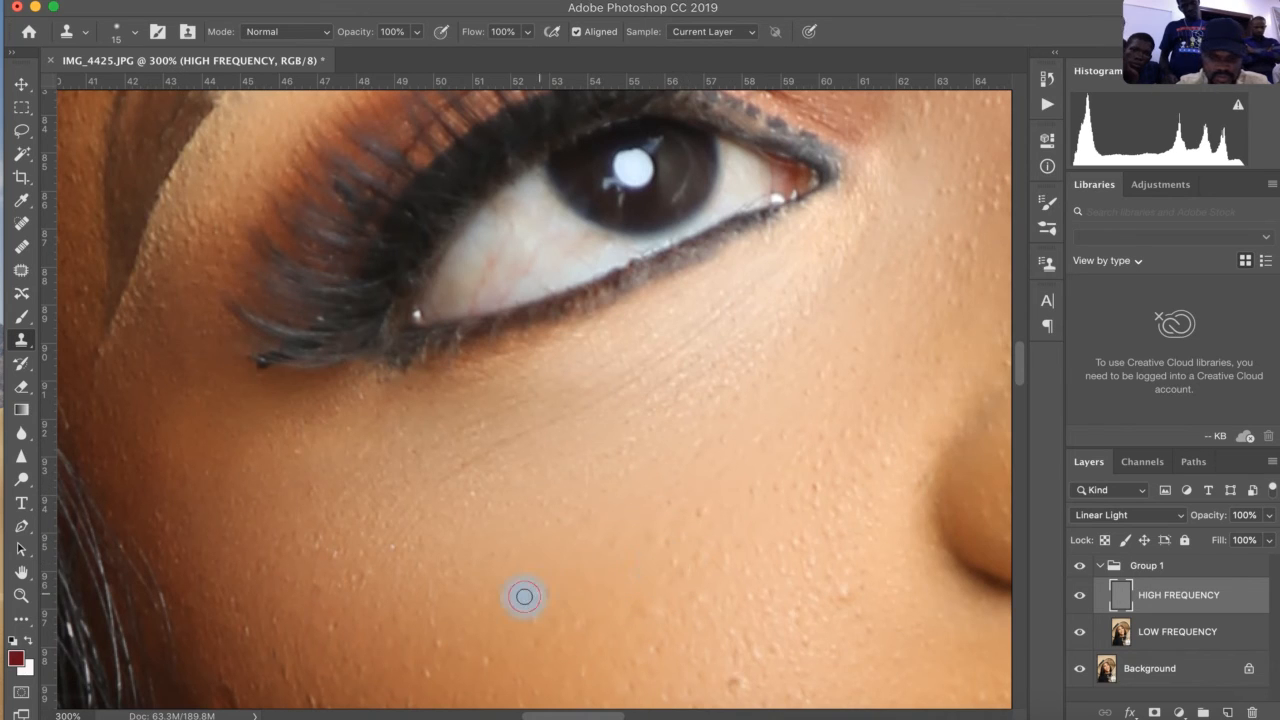
pyautogui.moveTo(531, 596); pyautogui.dragTo(546, 586)
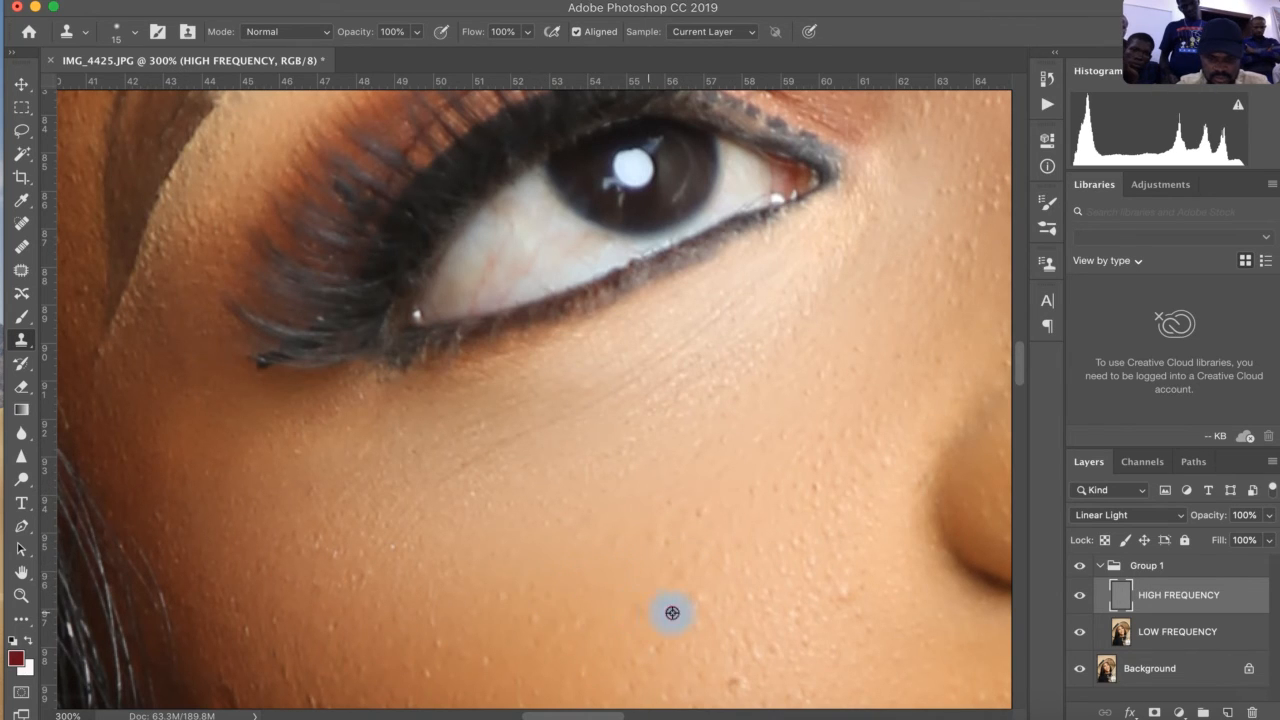
# Clone clean texture over the dark blemish and nearby bumps on the outer cheek next to the hair.
pyautogui.press('space')
pyautogui.moveTo(629, 614); pyautogui.dragTo(680, 437)
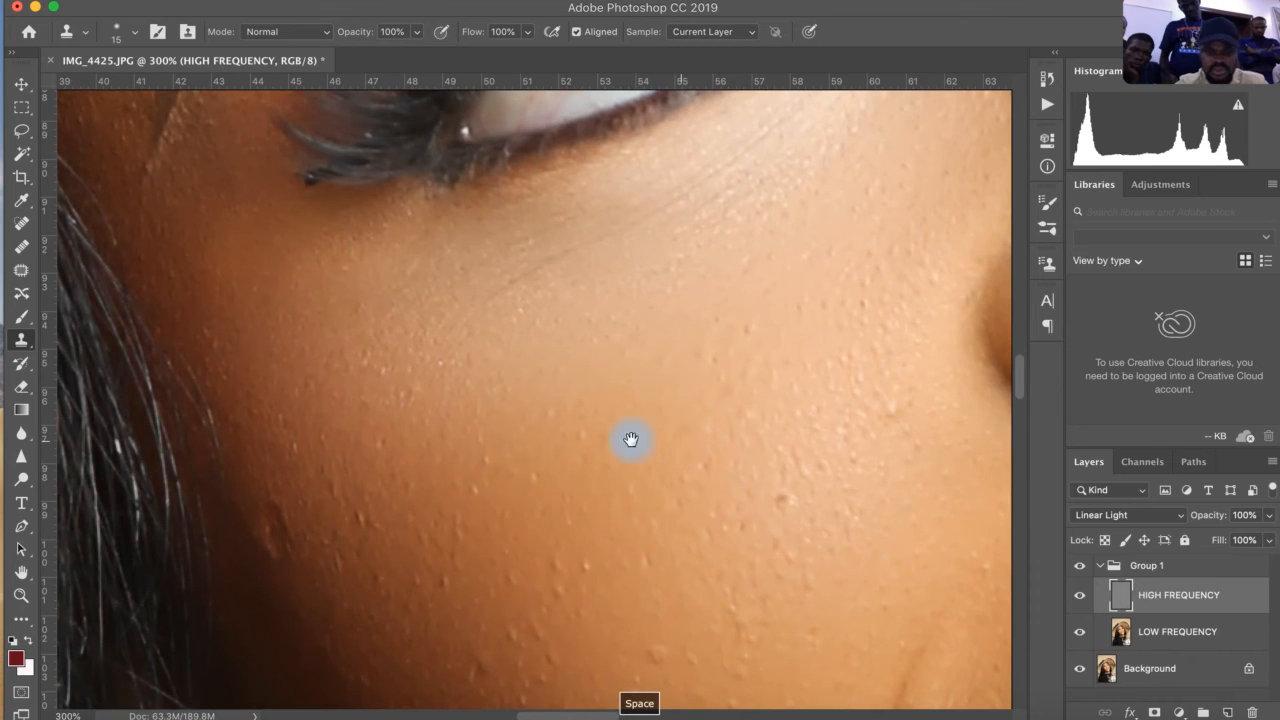
pyautogui.moveTo(312, 508)
pyautogui.mouseDown()
pyautogui.moveTo(284, 549)
pyautogui.moveTo(251, 478)
pyautogui.moveTo(276, 543)
pyautogui.moveTo(278, 526)
pyautogui.moveTo(291, 559)
pyautogui.moveTo(312, 556)
pyautogui.moveTo(266, 534)
pyautogui.mouseUp()
pyautogui.keyDown('alt'); pyautogui.click(250, 478); pyautogui.keyUp('alt')
pyautogui.keyDown('alt'); pyautogui.click(312, 557); pyautogui.keyUp('alt')
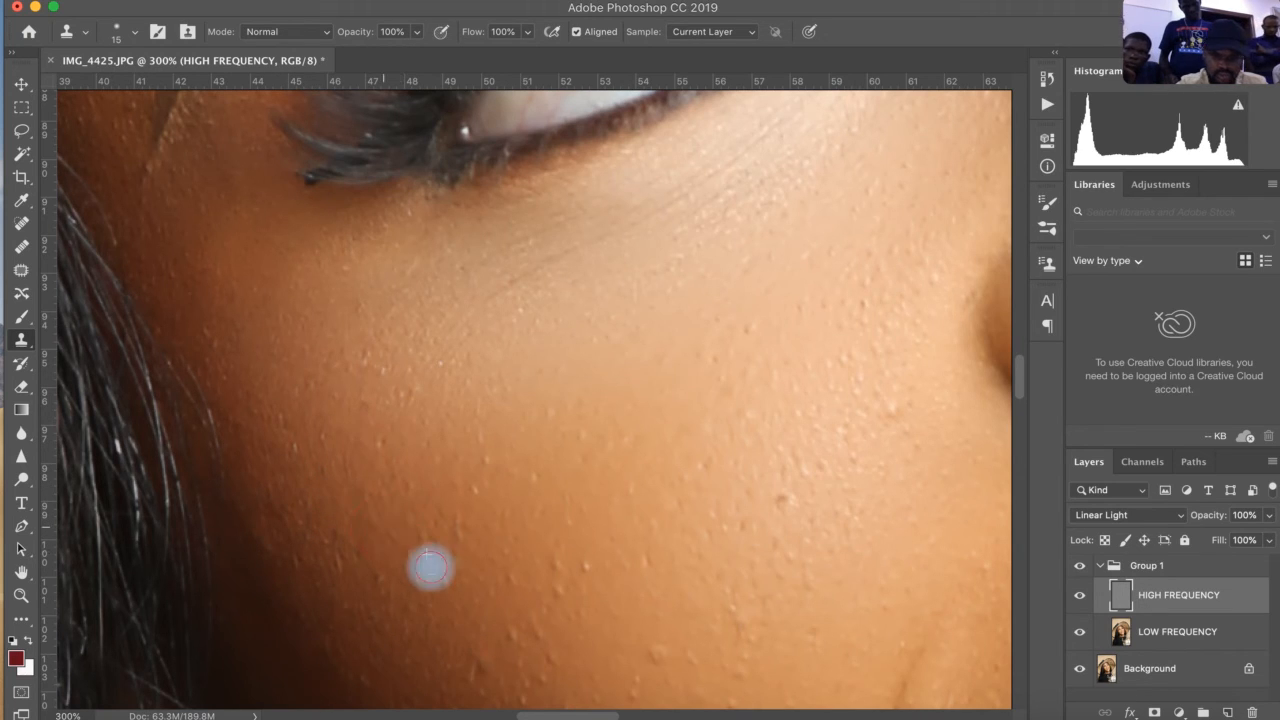
pyautogui.click(338, 541)
pyautogui.keyDown('alt'); pyautogui.click(290, 483); pyautogui.keyUp('alt')
pyautogui.click(285, 525)
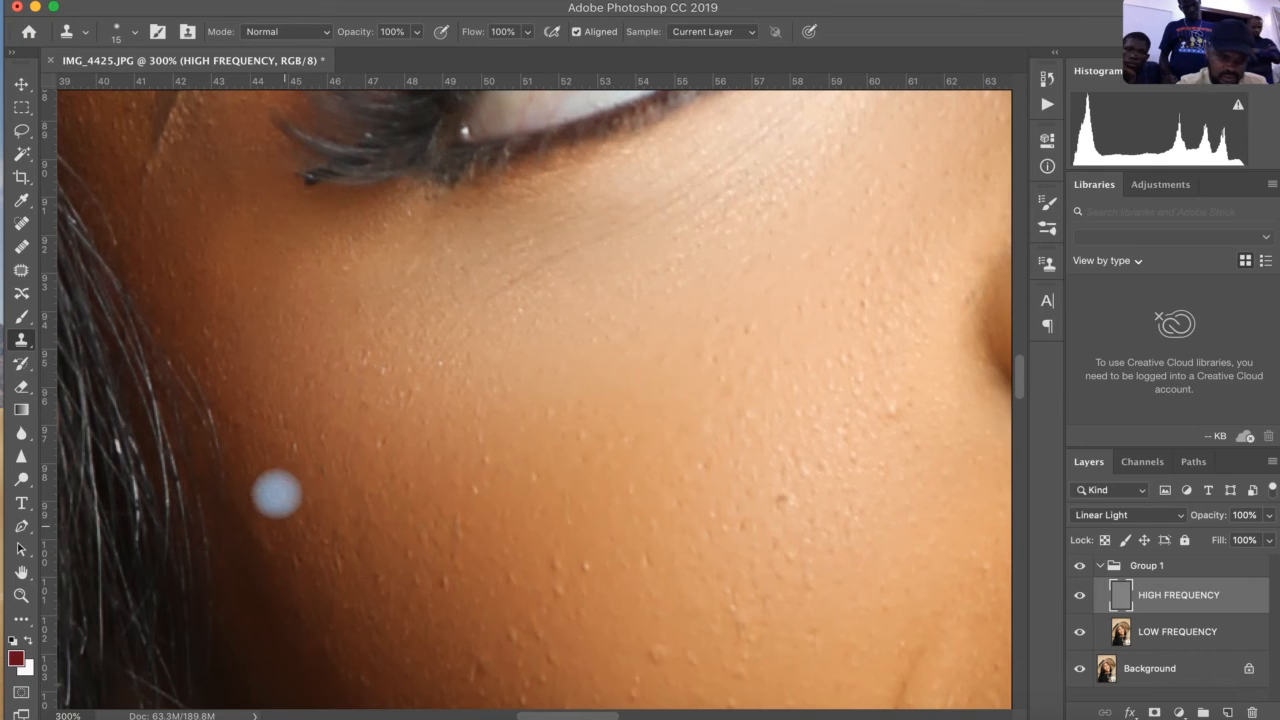
pyautogui.click(278, 496)
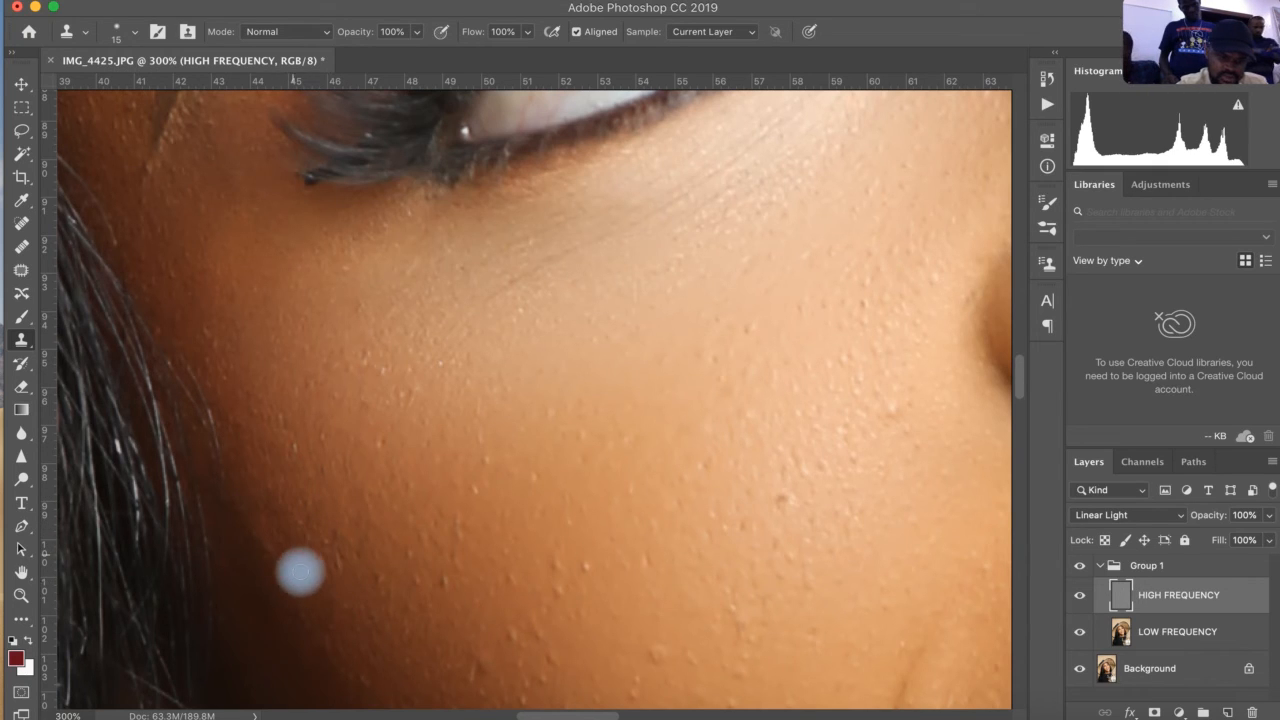
# Clone over the bumps on the lower outer cheek and the dark spot on the cheek's bright area.
pyautogui.click(403, 571)
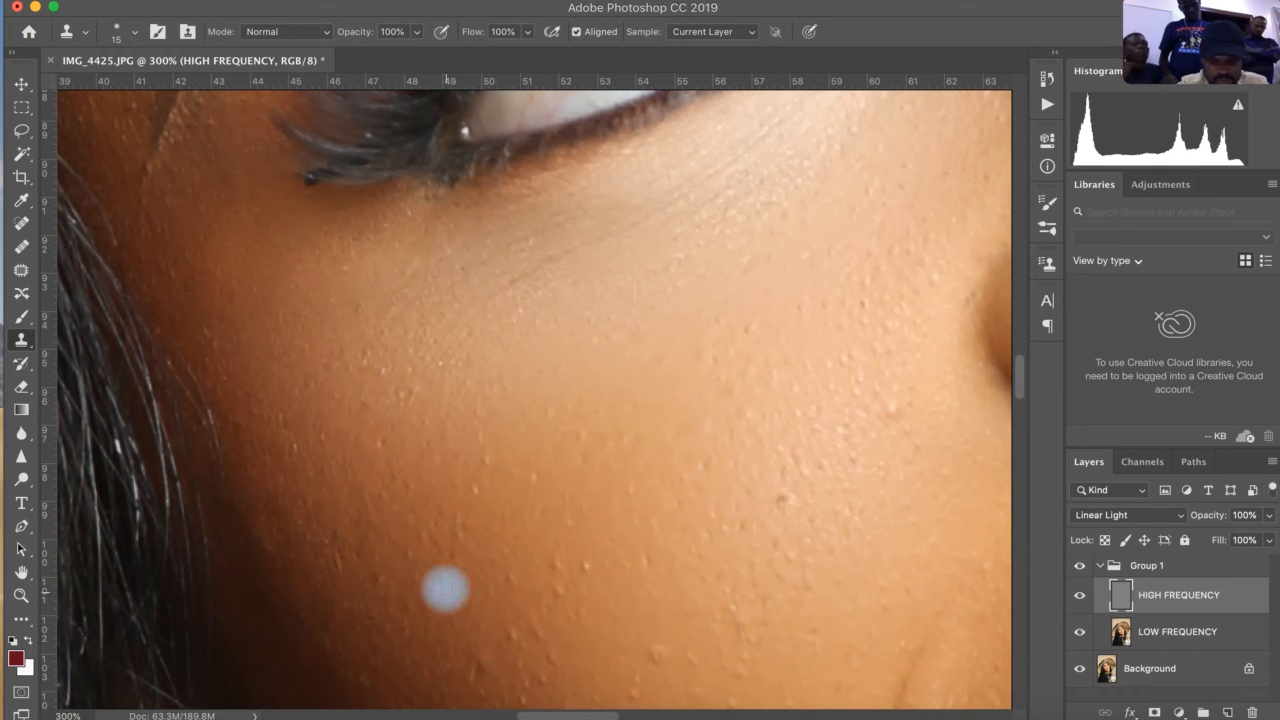
pyautogui.click(446, 588)
pyautogui.click(783, 490)
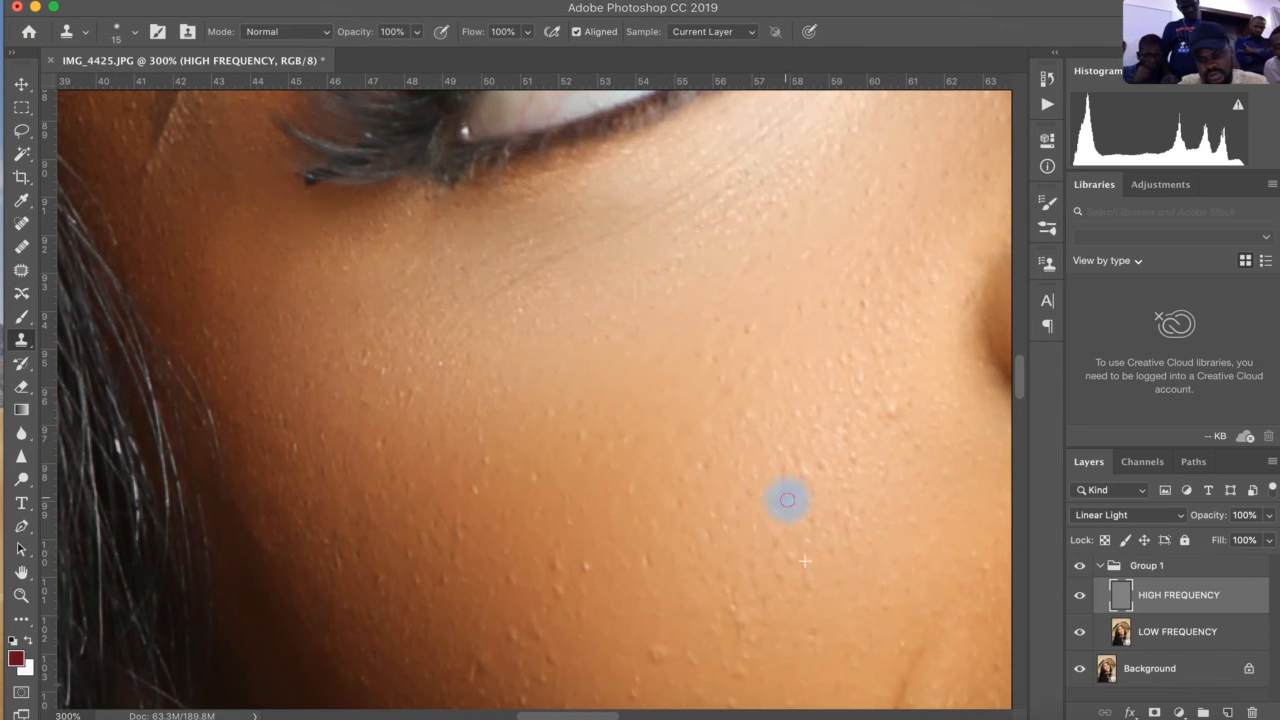
# Clone sampled texture over the cluster of raised bumps in the shaded lower part of the cheek.
pyautogui.press('space')
pyautogui.moveTo(771, 537); pyautogui.dragTo(780, 274)
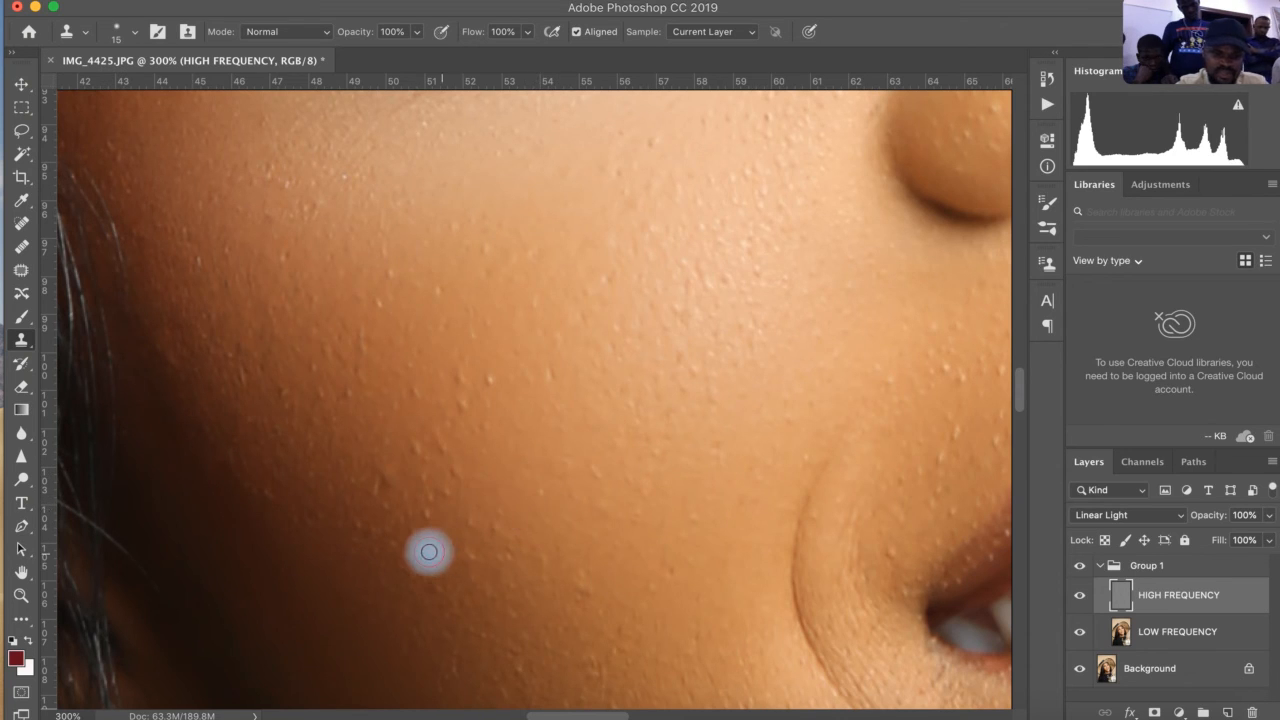
pyautogui.keyDown('alt'); pyautogui.click(406, 519); pyautogui.keyUp('alt')
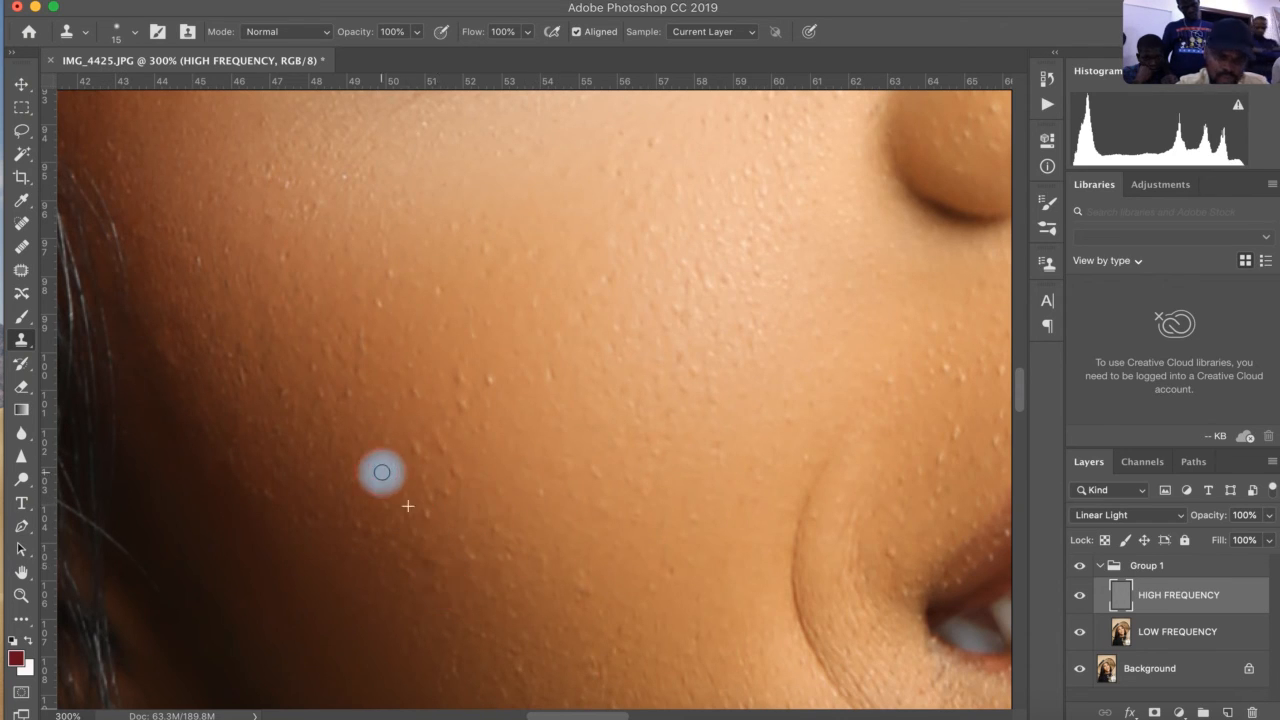
pyautogui.click(381, 486)
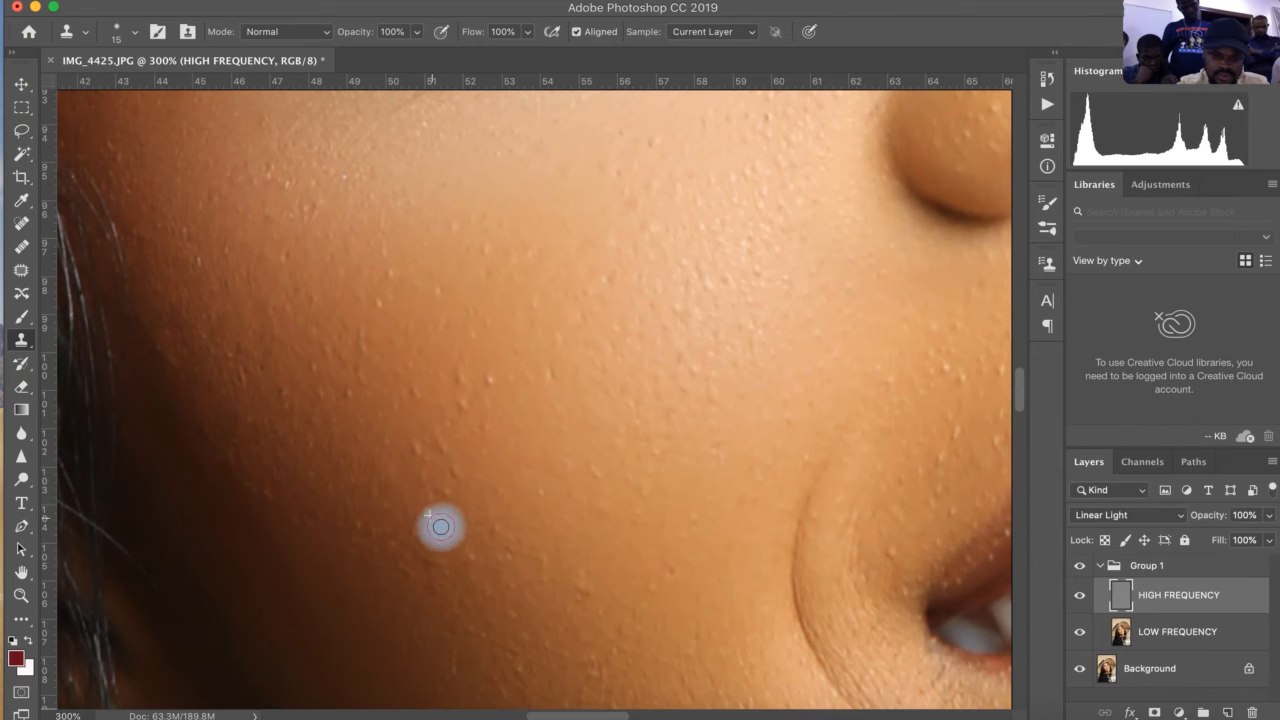
pyautogui.keyDown('alt'); pyautogui.click(429, 475); pyautogui.keyUp('alt')
pyautogui.click(439, 488)
pyautogui.keyDown('alt'); pyautogui.click(439, 474); pyautogui.keyUp('alt')
pyautogui.click(451, 466)
# Clone clean texture over the remaining prominent bumps in the middle of the cheek, just above the shaded area.
pyautogui.keyDown('alt'); pyautogui.click(439, 455); pyautogui.keyUp('alt')
pyautogui.click(473, 454)
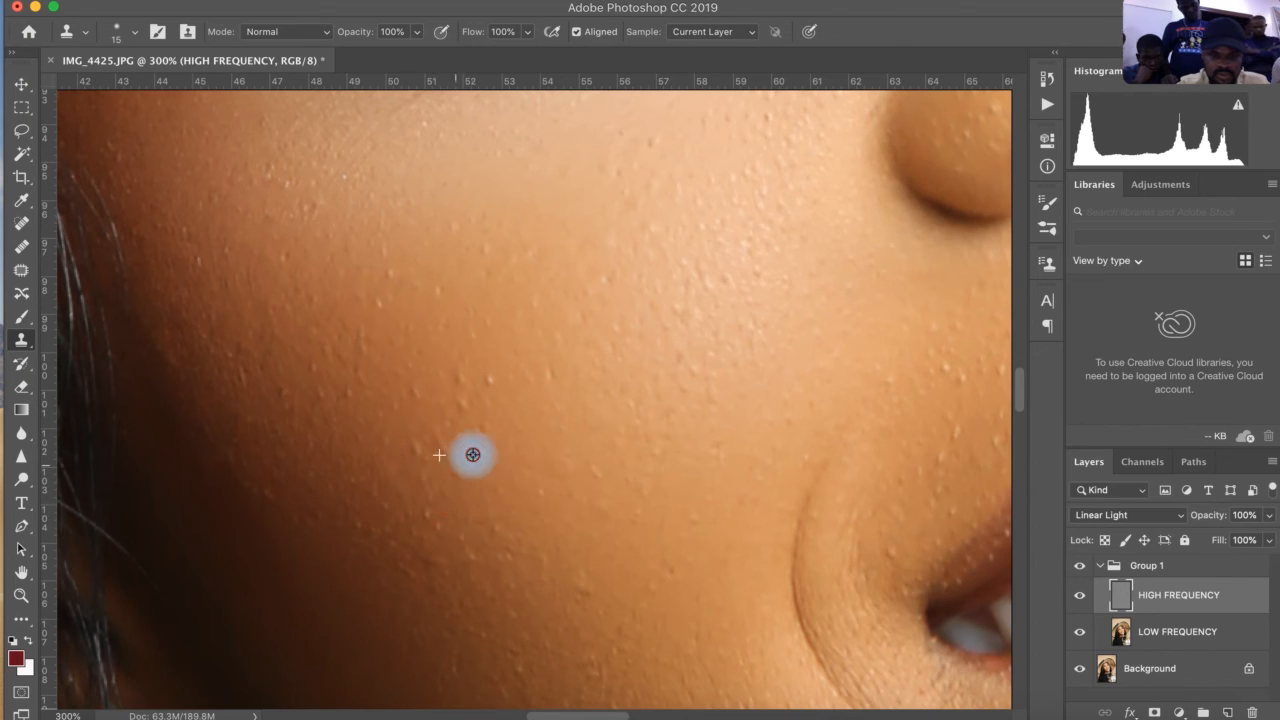
pyautogui.click(467, 406)
pyautogui.click(463, 374)
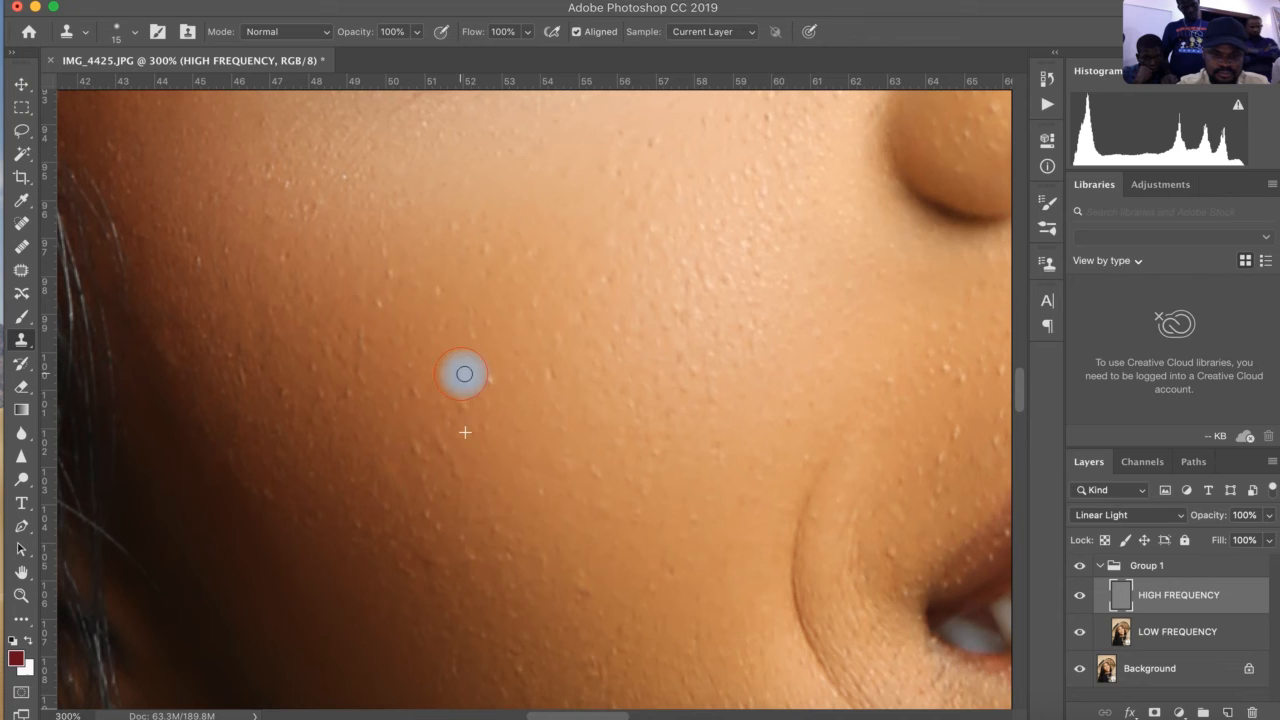
pyautogui.click(489, 378)
pyautogui.keyDown('alt'); pyautogui.click(509, 406); pyautogui.keyUp('alt')
pyautogui.click(415, 449)
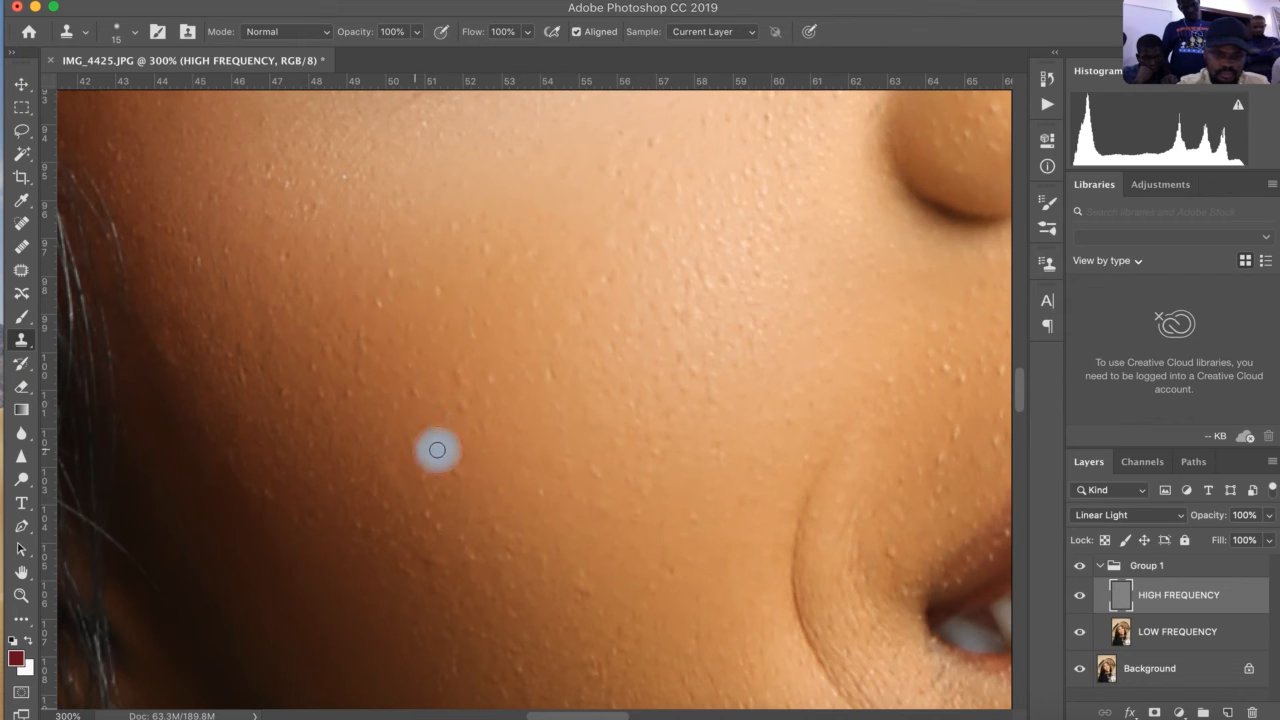
# Clone nearby clean texture over the remaining bumps in the middle and outer part of the cheek.
pyautogui.click(421, 473)
pyautogui.keyDown('alt'); pyautogui.click(375, 385); pyautogui.keyUp('alt')
pyautogui.click(358, 352)
pyautogui.keyDown('alt'); pyautogui.click(384, 361); pyautogui.keyUp('alt')
pyautogui.click(357, 337)
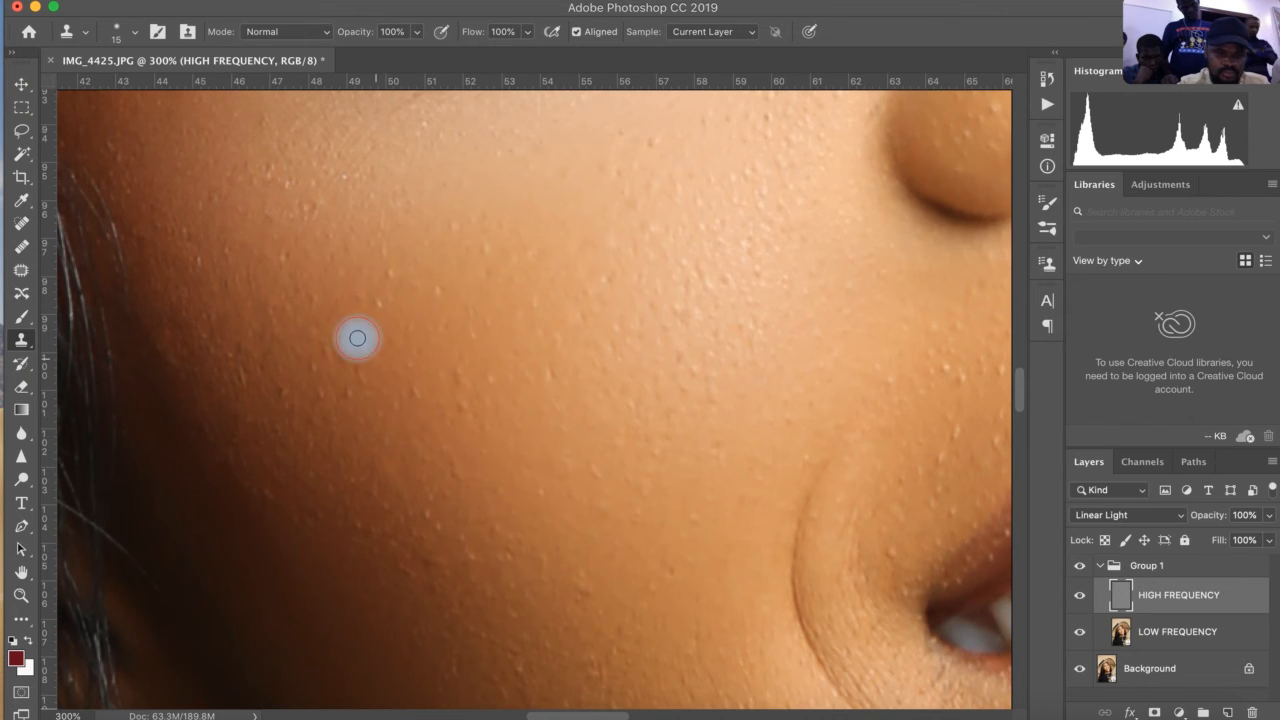
pyautogui.click(350, 387)
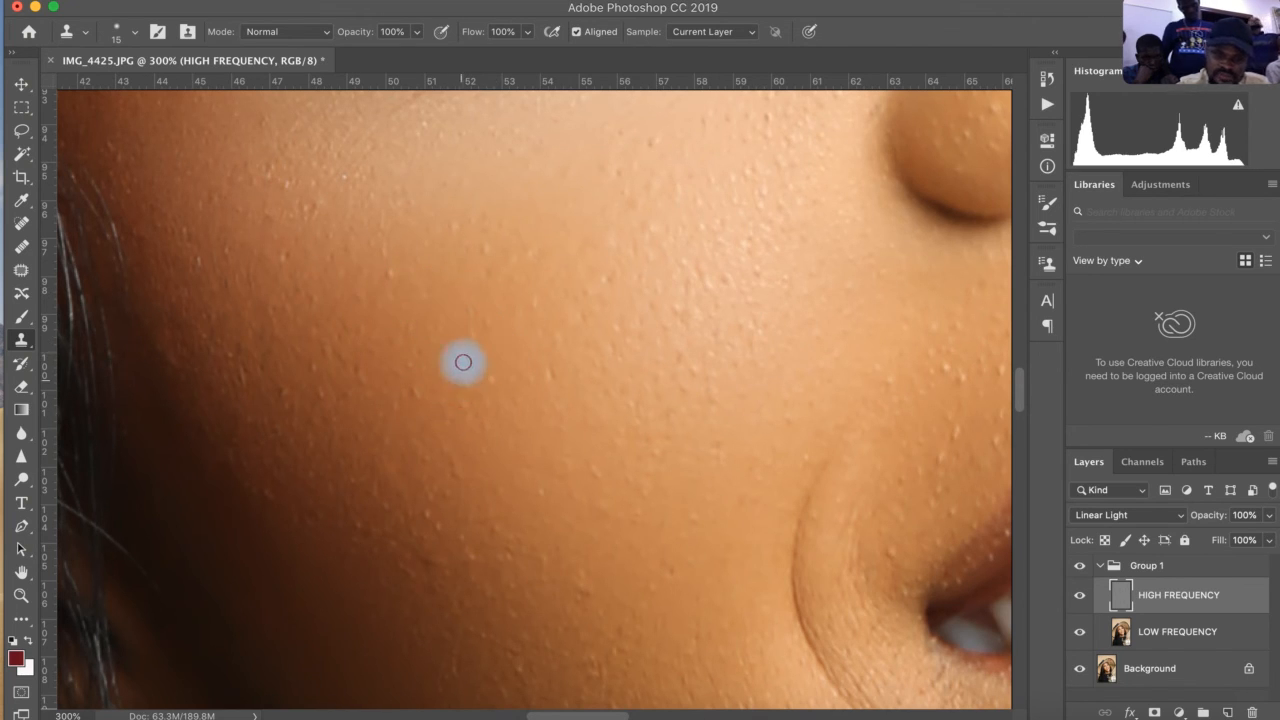
# Collapse Group 1 and toggle its visibility to compare the retouched face with the original, then inspect the face down to the neck.
pyautogui.press('z')
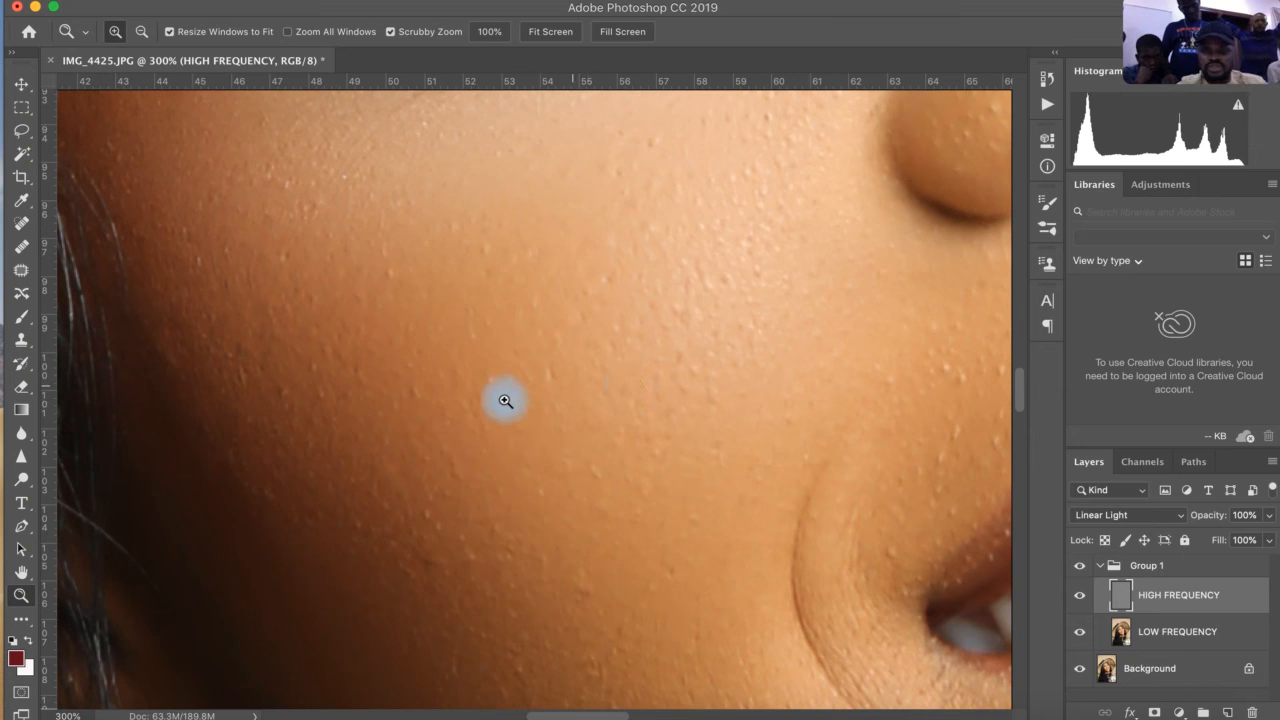
pyautogui.moveTo(591, 330); pyautogui.dragTo(485, 370)
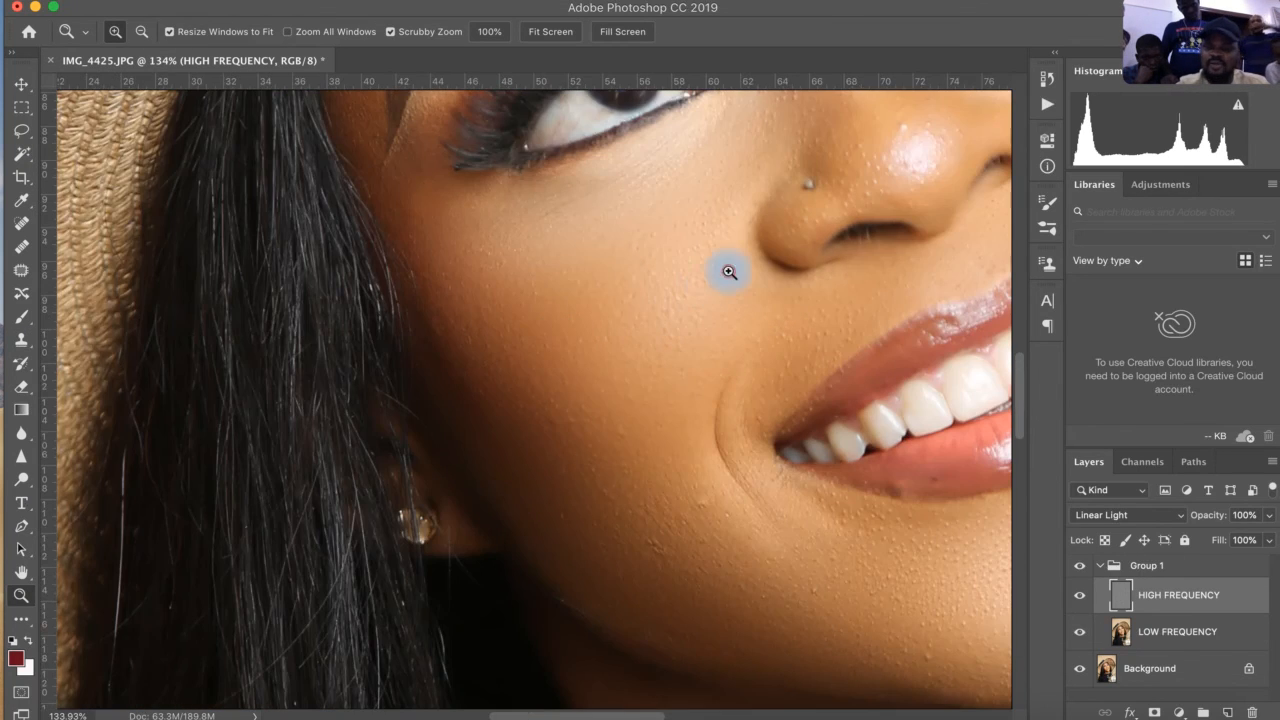
pyautogui.moveTo(755, 240); pyautogui.dragTo(560, 363)
pyautogui.press('space')
pyautogui.moveTo(517, 451); pyautogui.dragTo(546, 277)
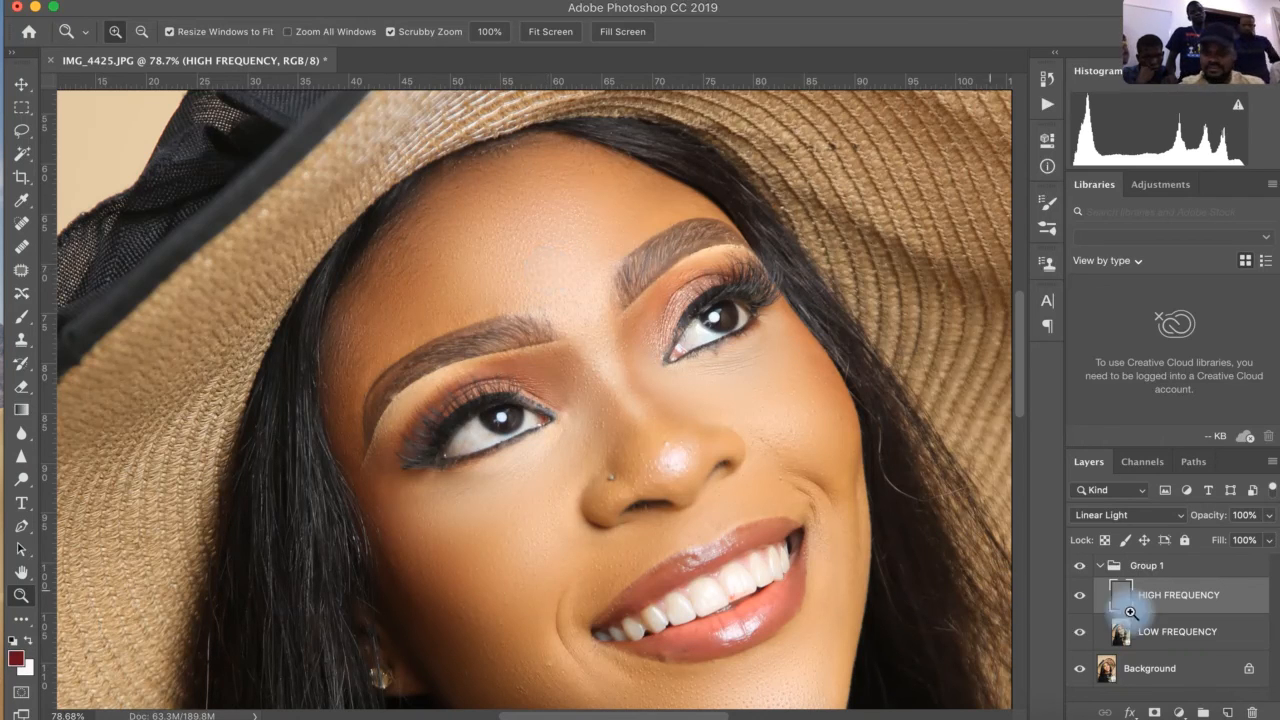
pyautogui.click(1106, 568)
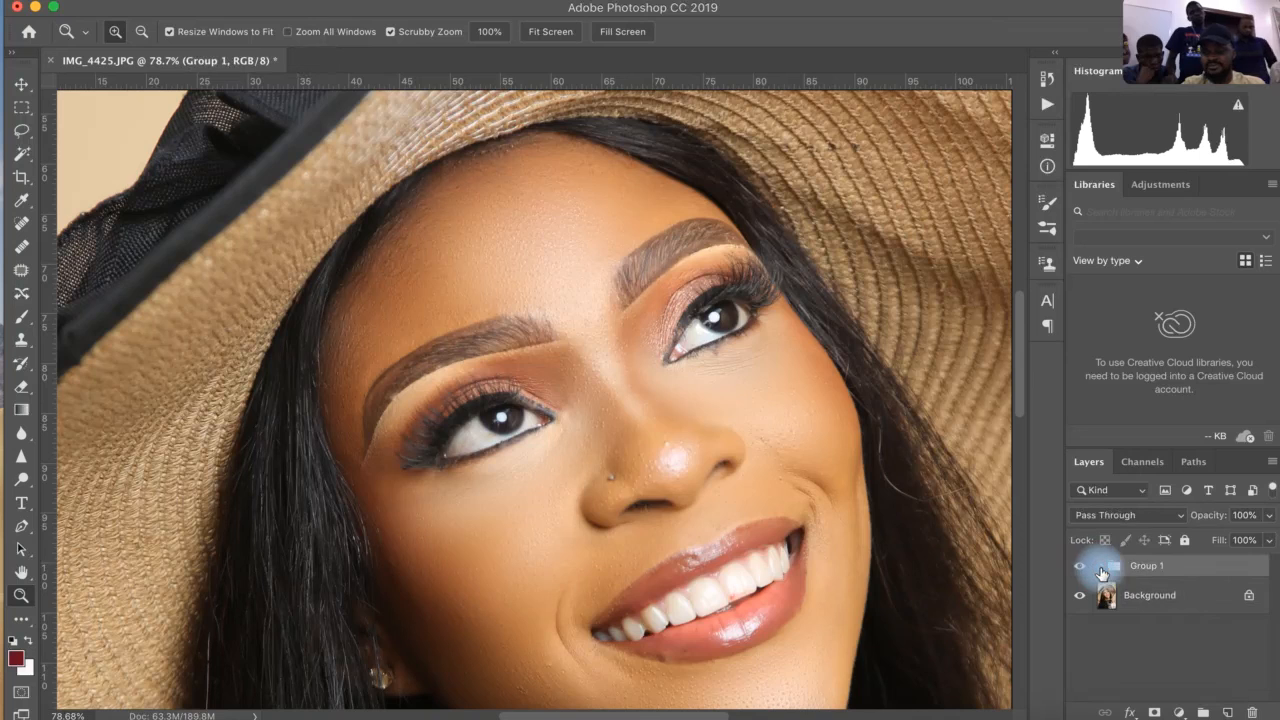
pyautogui.click(1076, 574)
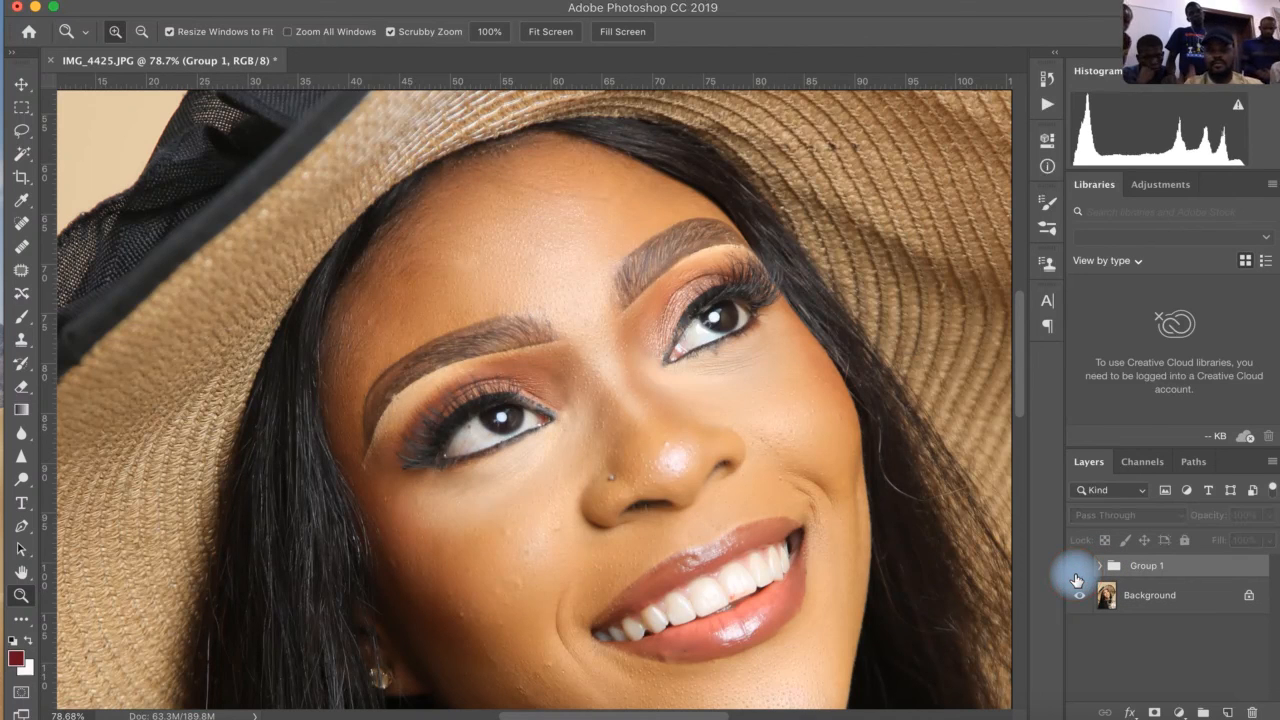
pyautogui.click(1076, 578)
pyautogui.click(1076, 578)
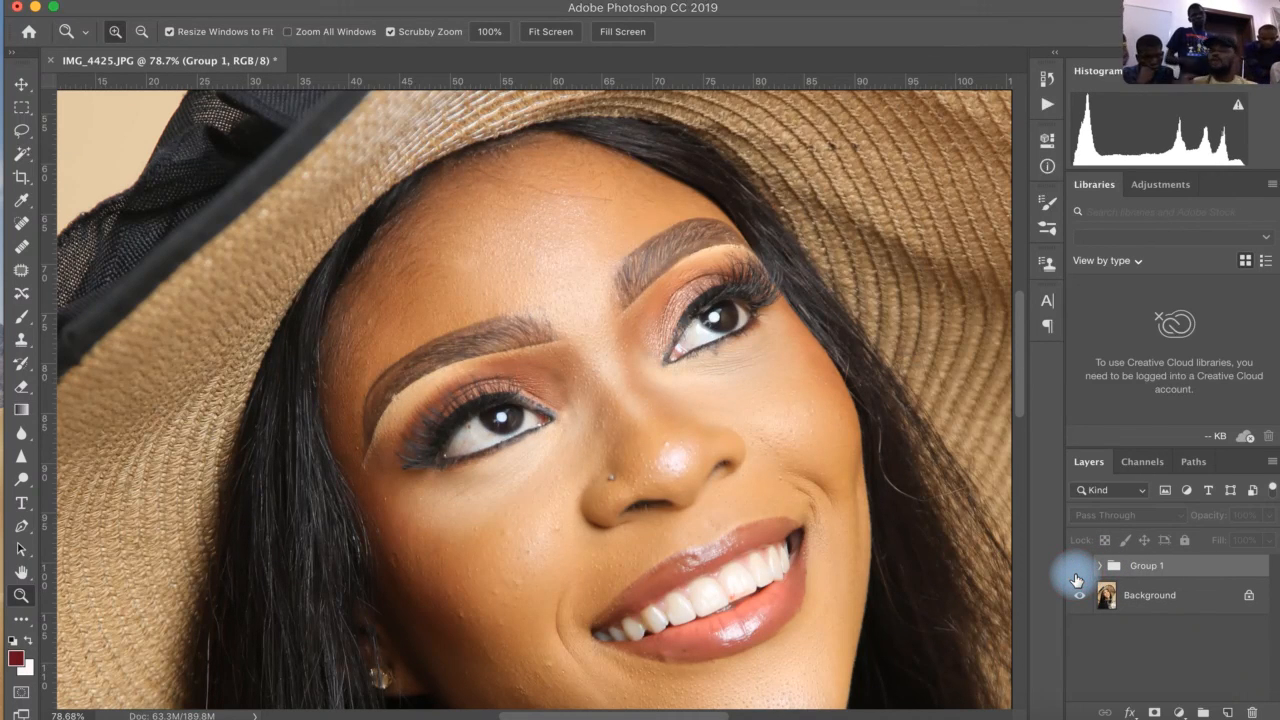
pyautogui.click(1076, 578)
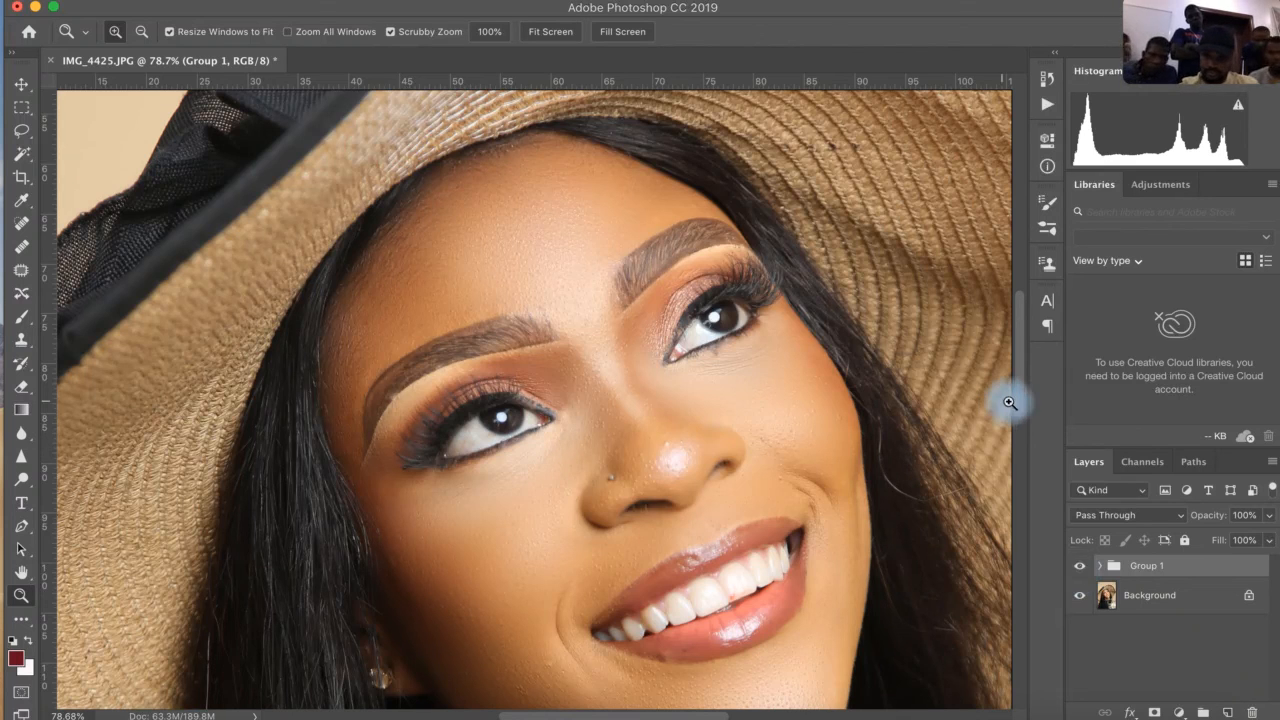
pyautogui.scroll(-5, 1021, 407)
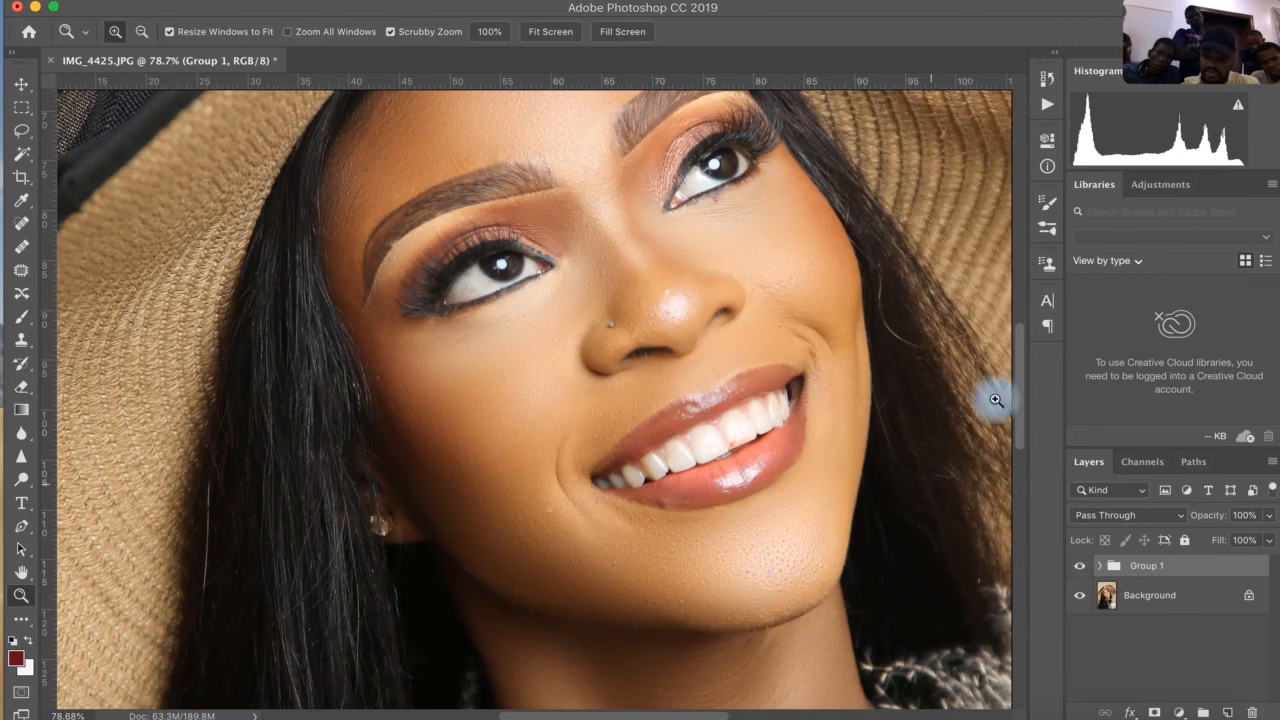
pyautogui.scroll(-5, 1020, 392)
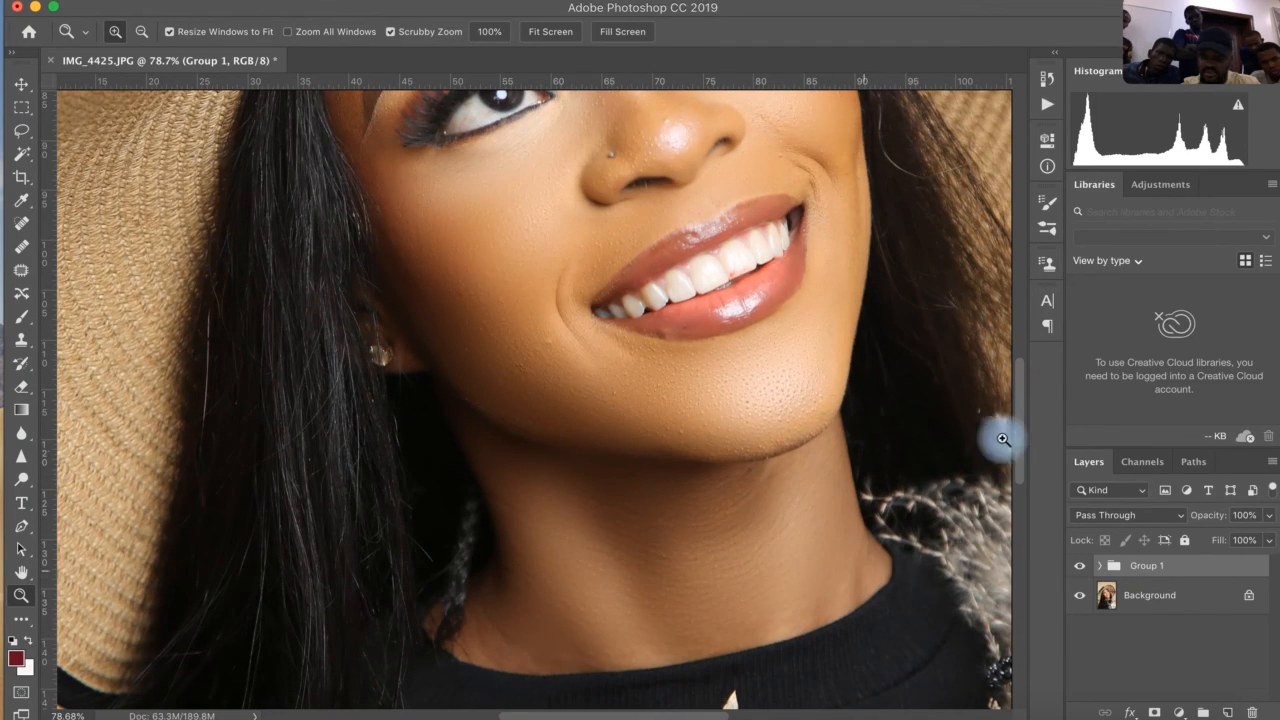
pyautogui.scroll(5, 1018, 420)
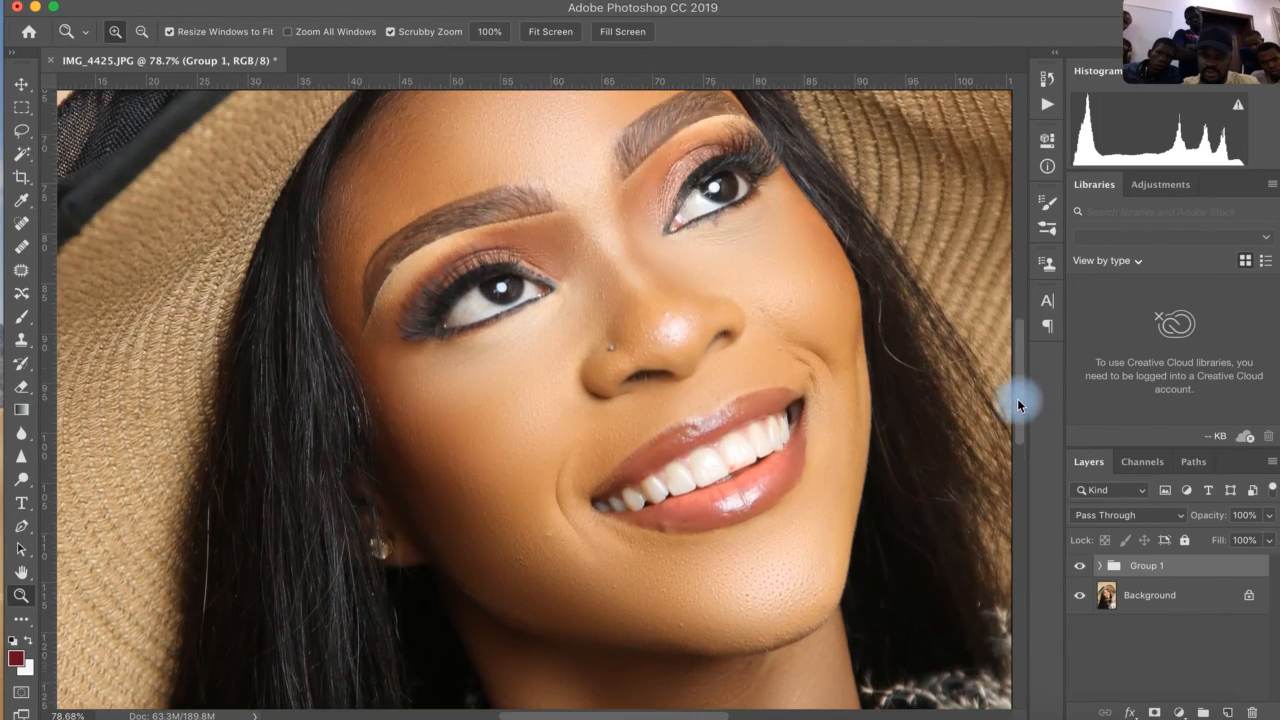
# On the HIGH FREQUENCY layer in Group 1, clone clean texture over the bumps above and beside the nose tip's highlight.
pyautogui.click(675, 316)
pyautogui.click(674, 300)
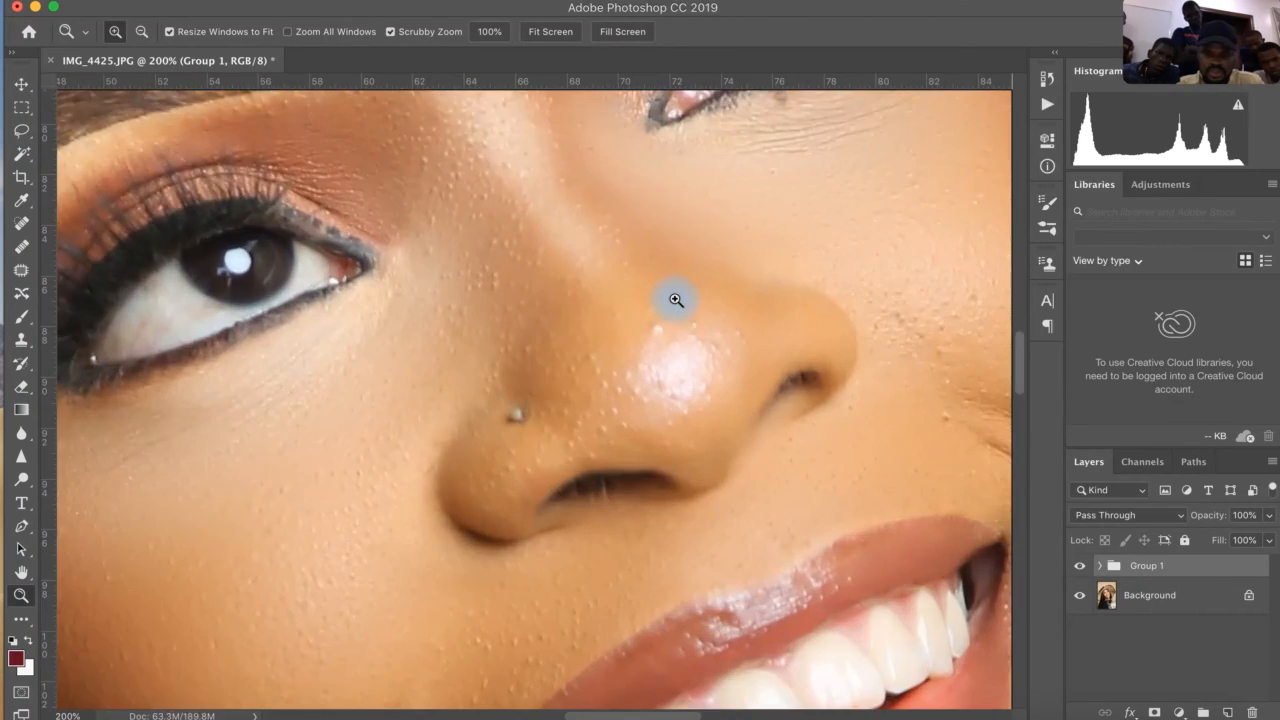
pyautogui.click(674, 300)
pyautogui.press('s')
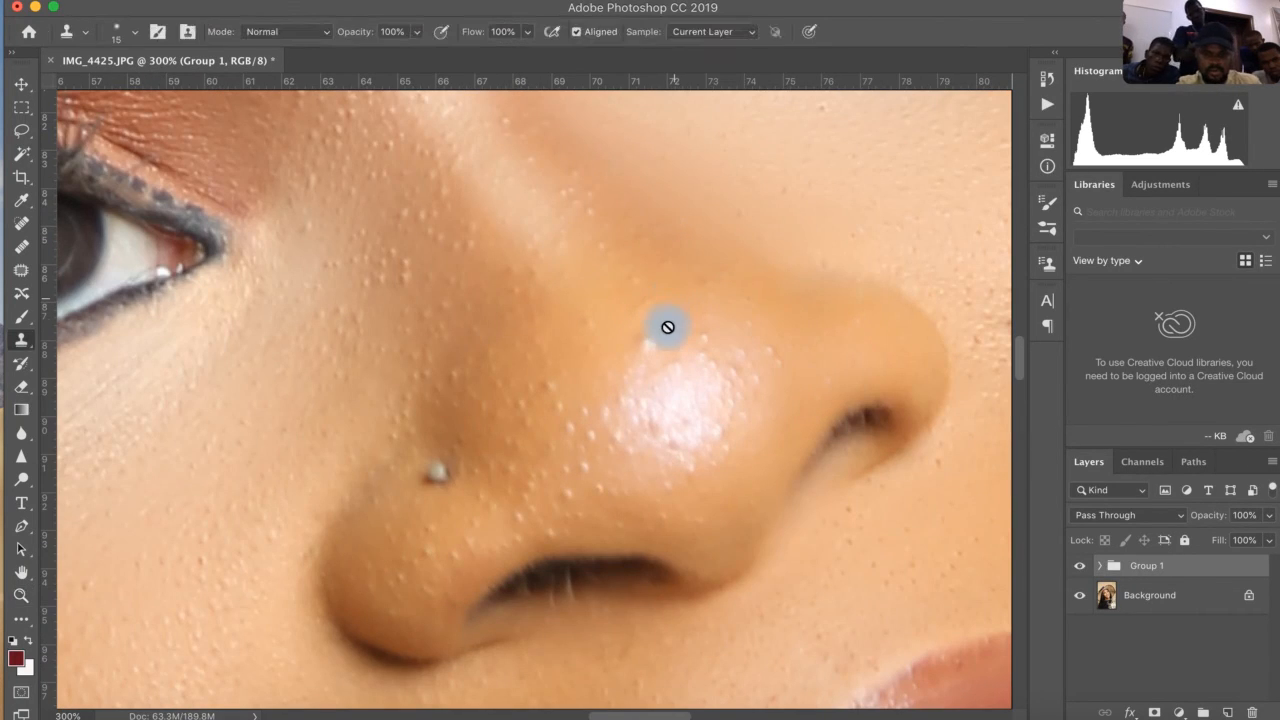
pyautogui.click(1101, 566)
pyautogui.click(1158, 597)
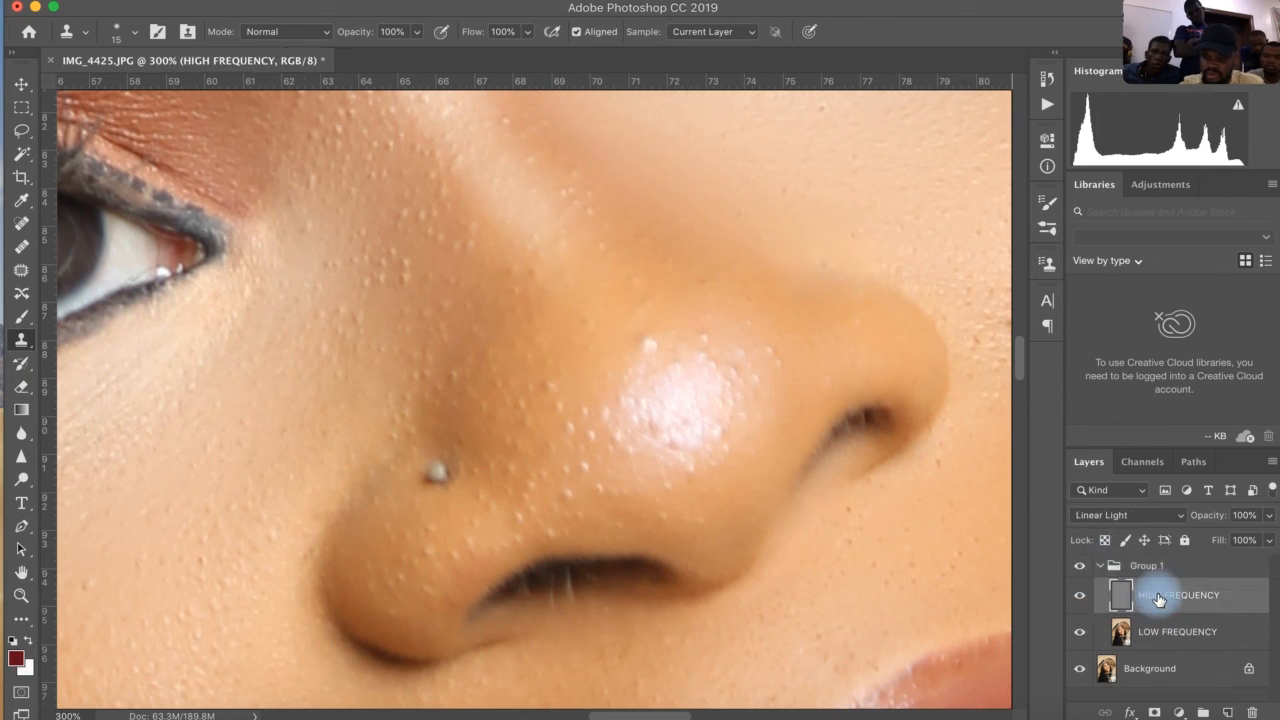
pyautogui.keyDown('alt'); pyautogui.click(653, 373); pyautogui.keyUp('alt')
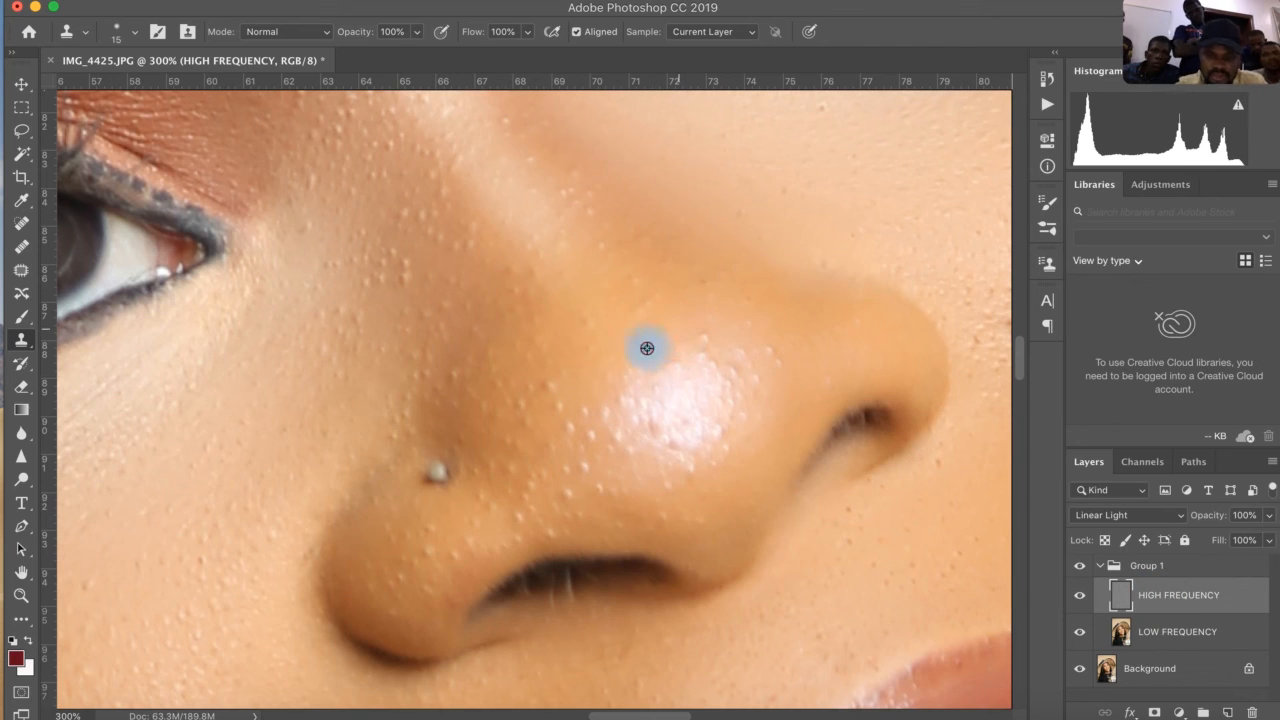
pyautogui.click(706, 348)
pyautogui.click(706, 322)
pyautogui.click(734, 335)
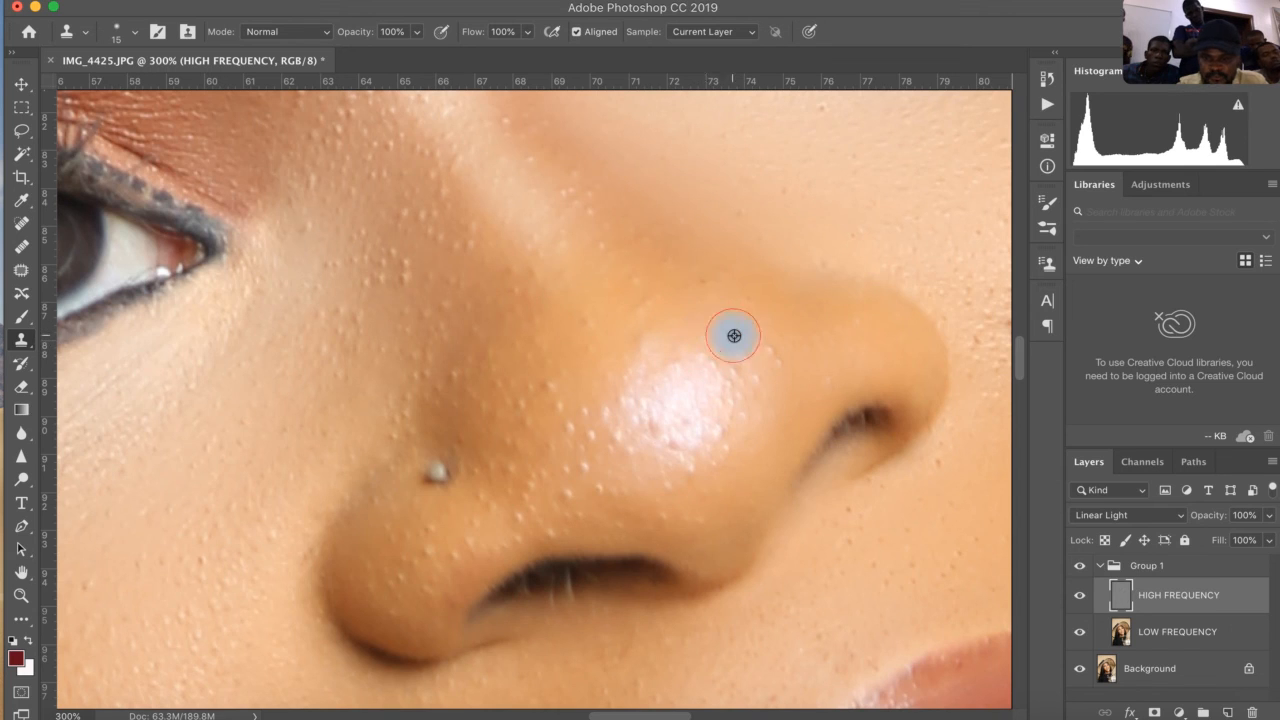
pyautogui.click(744, 346)
pyautogui.click(781, 362)
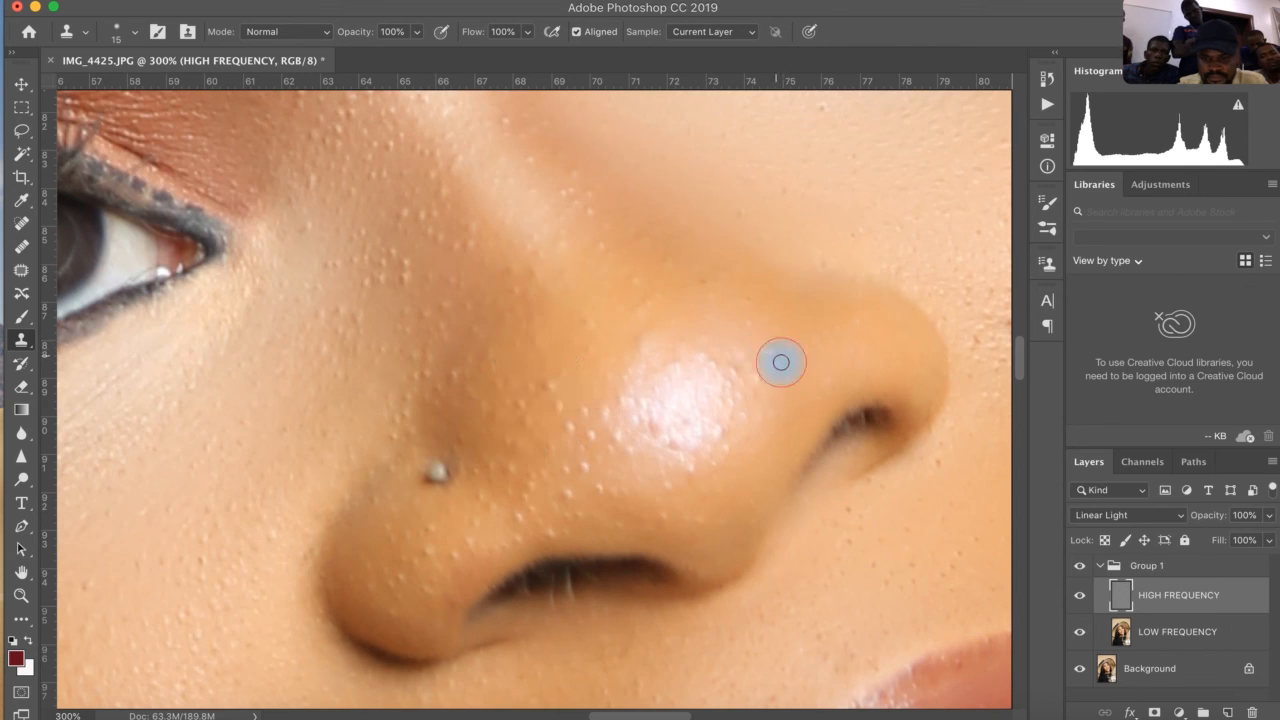
# Clone over the bumps on the side of the nose next to the highlight and along the highlight's upper edge.
pyautogui.click(541, 382)
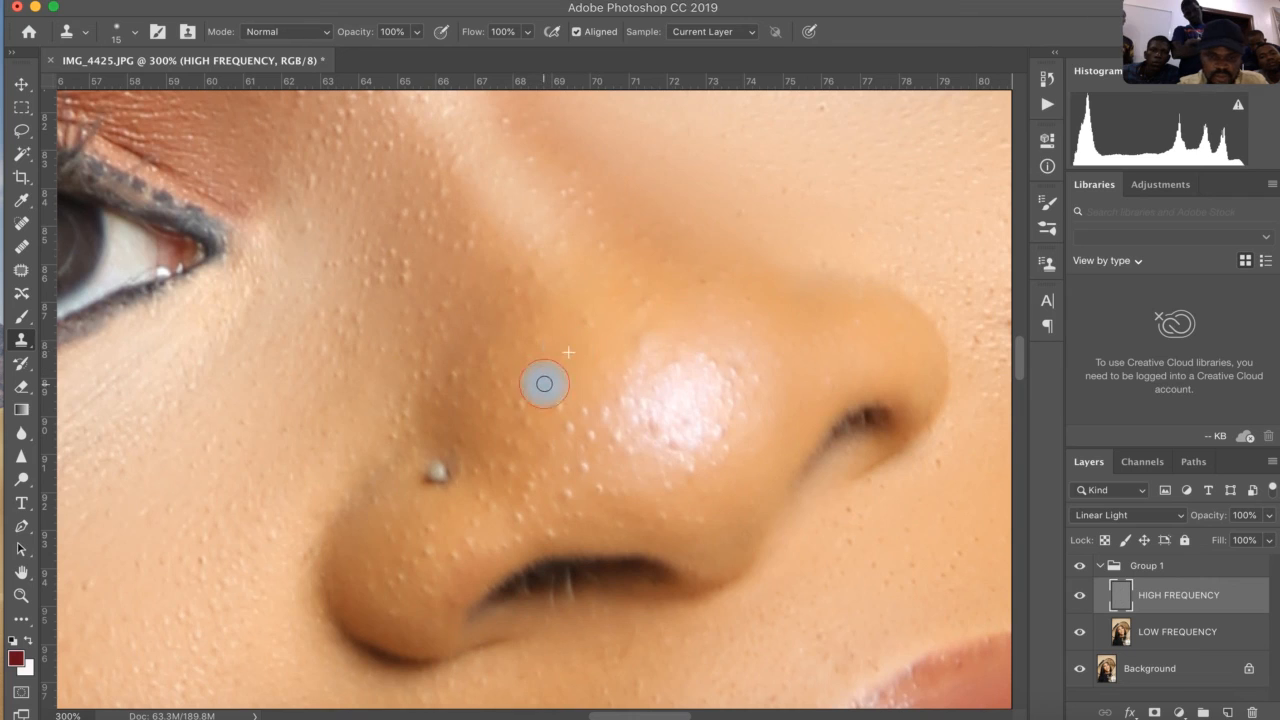
pyautogui.click(570, 432)
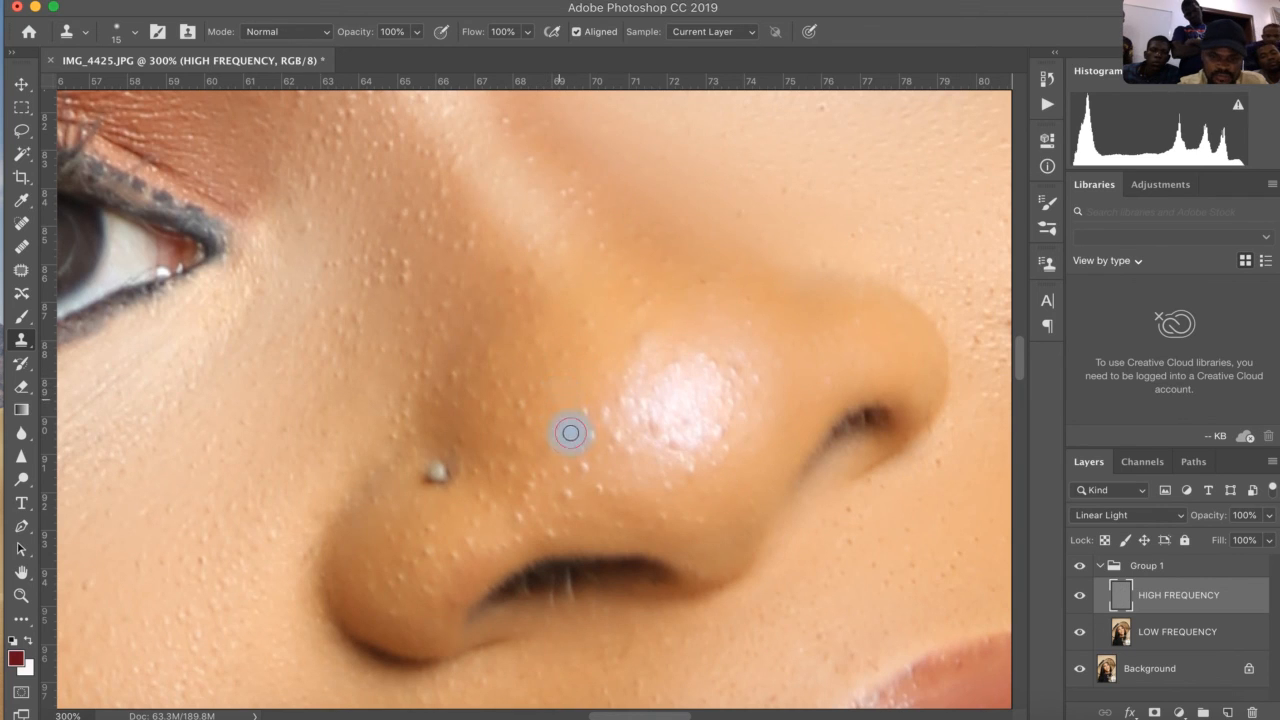
pyautogui.click(598, 457)
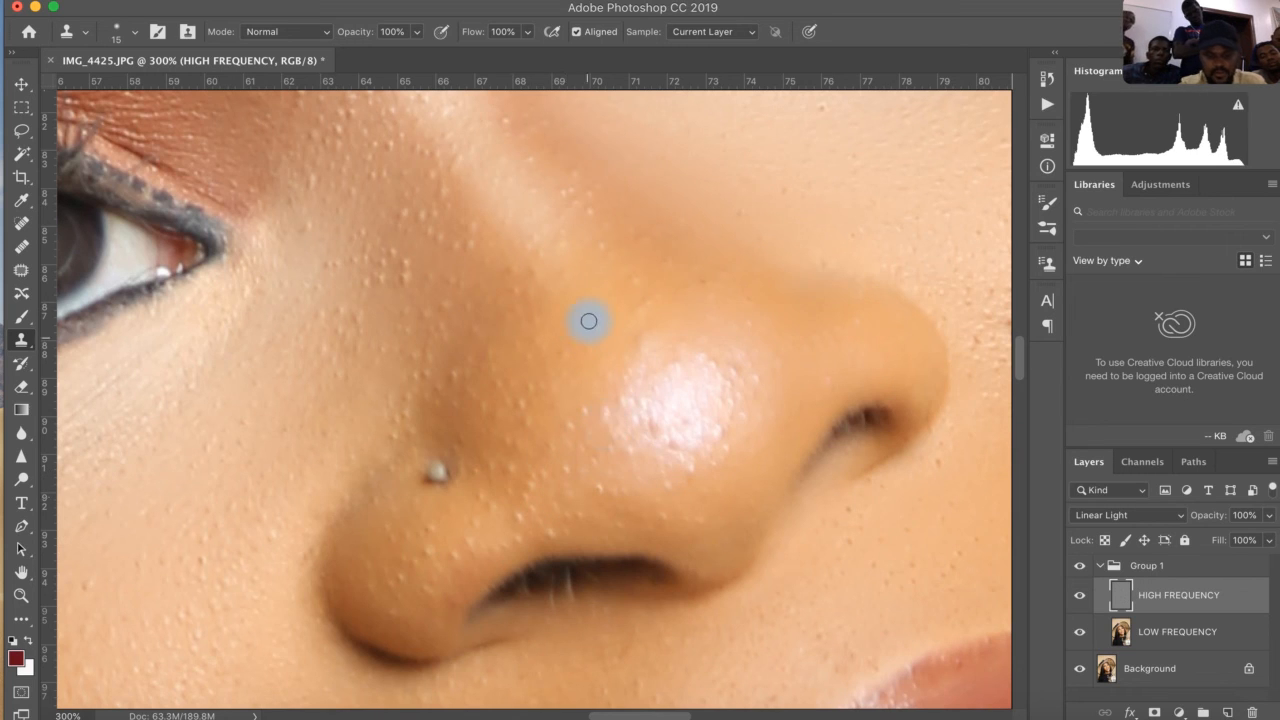
pyautogui.press('z')
pyautogui.moveTo(543, 343); pyautogui.dragTo(551, 346)
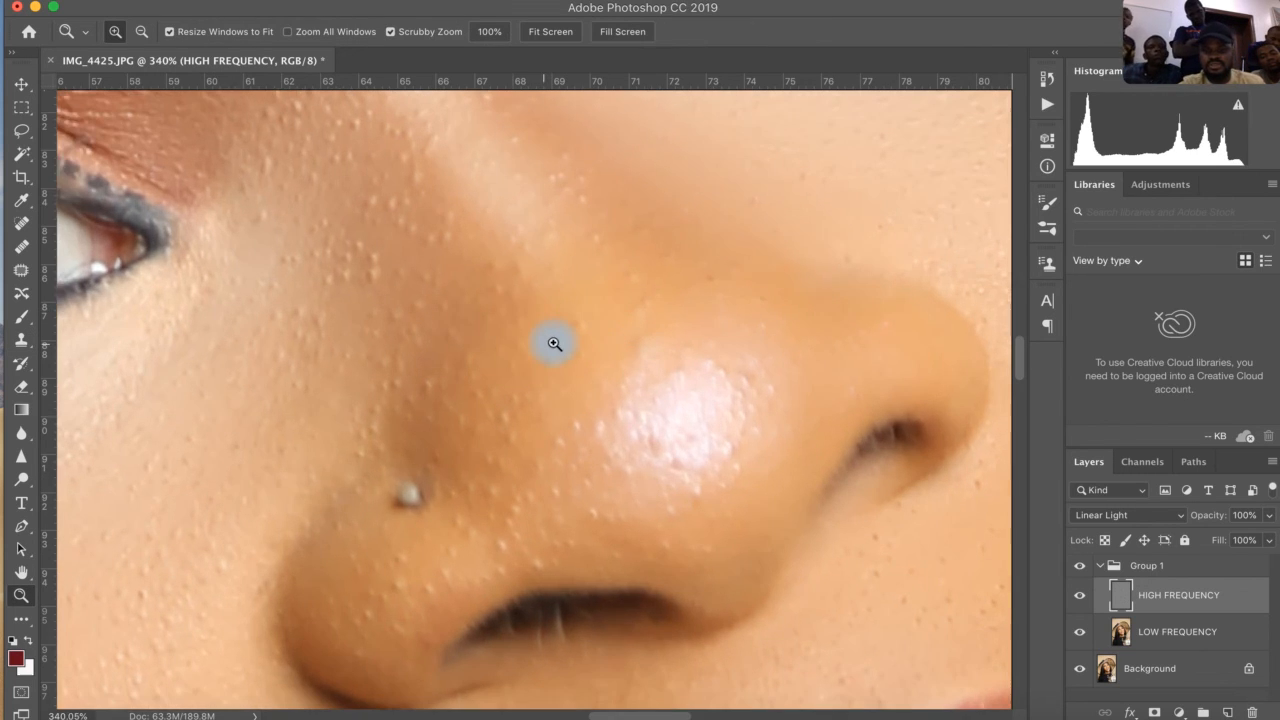
pyautogui.press('s')
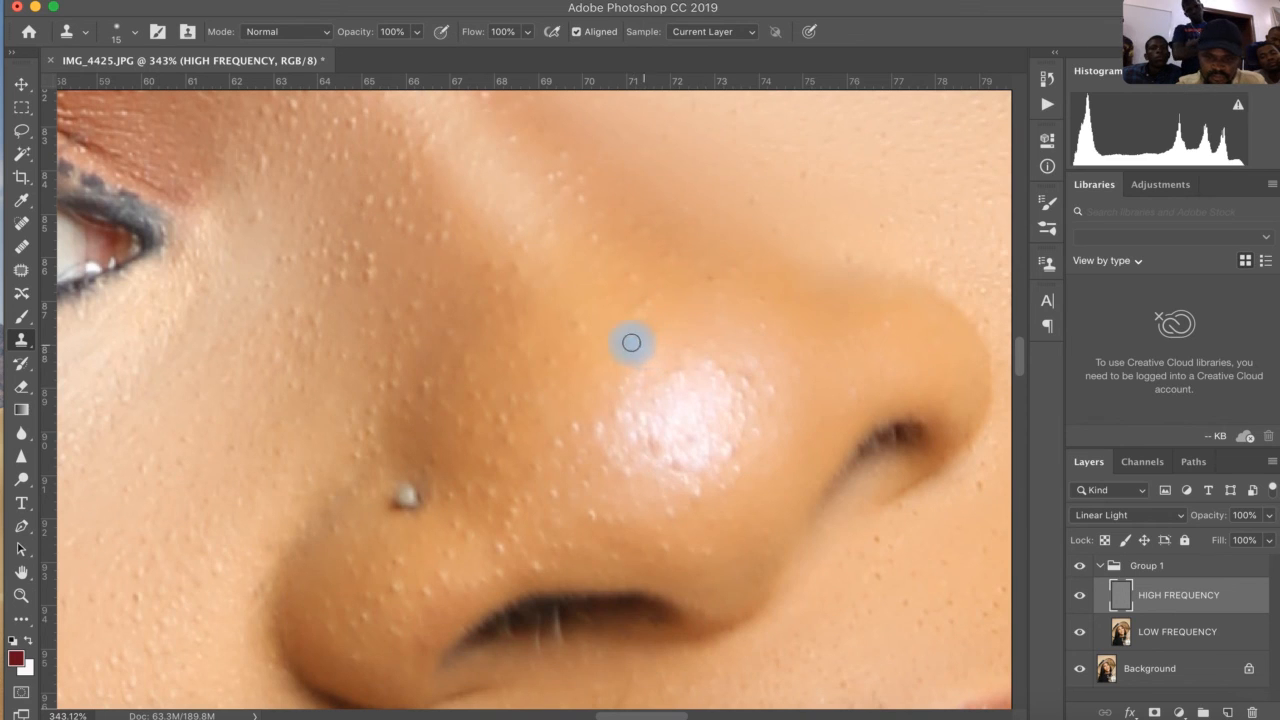
pyautogui.click(687, 357)
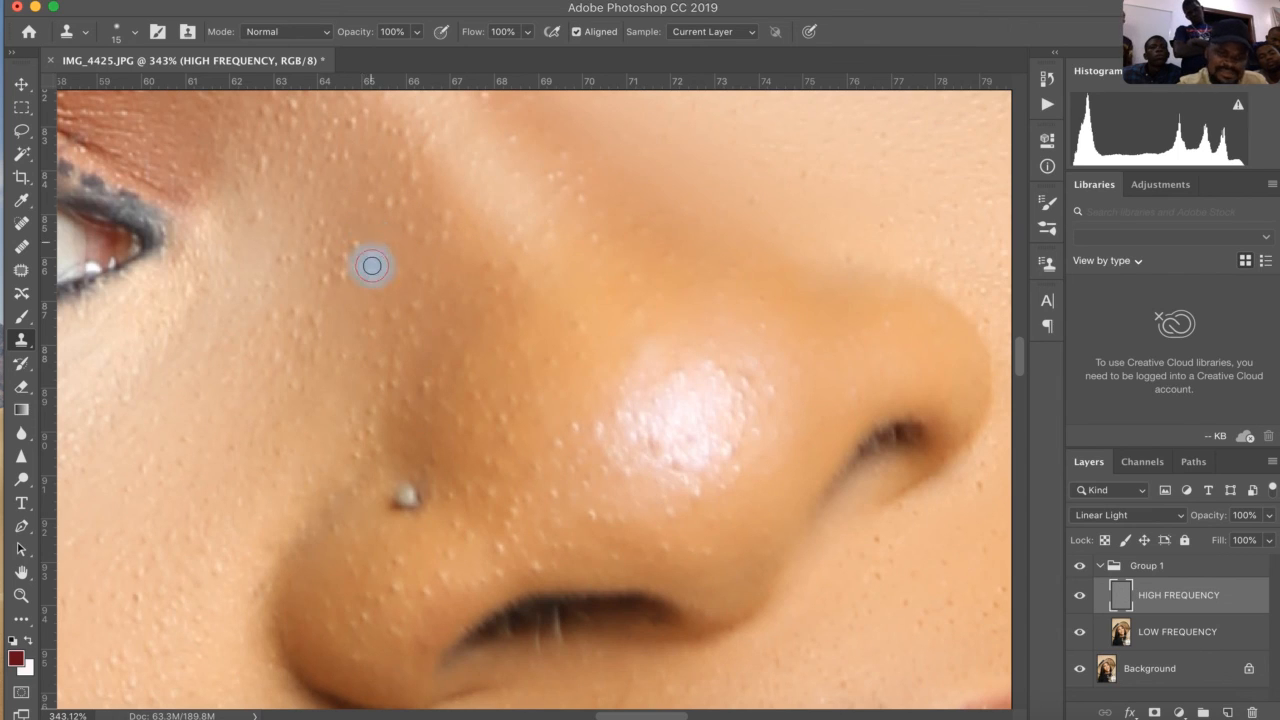
# Undo the stray dark clone dab beside the nose and clone resampled texture over bumps near the inner eye corner.
pyautogui.click(340, 245)
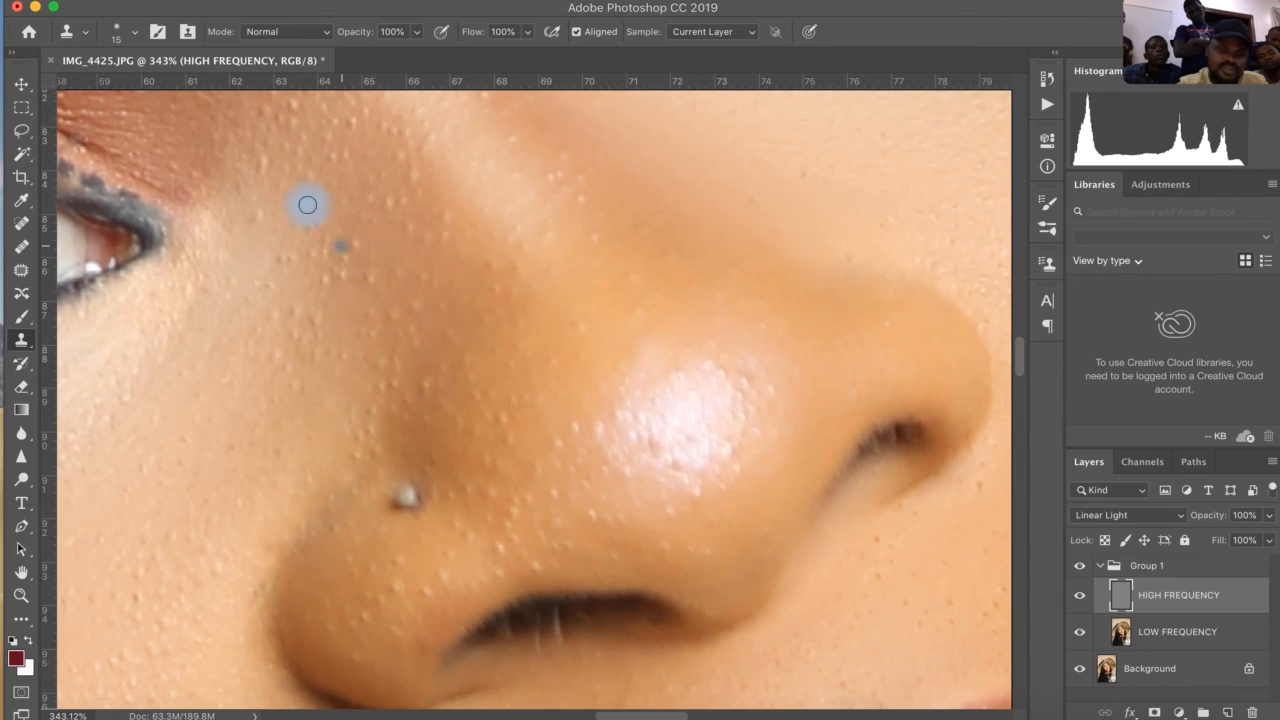
pyautogui.keyDown('alt'); pyautogui.click(257, 214); pyautogui.keyUp('alt')
pyautogui.press('super+z')
pyautogui.click(264, 162)
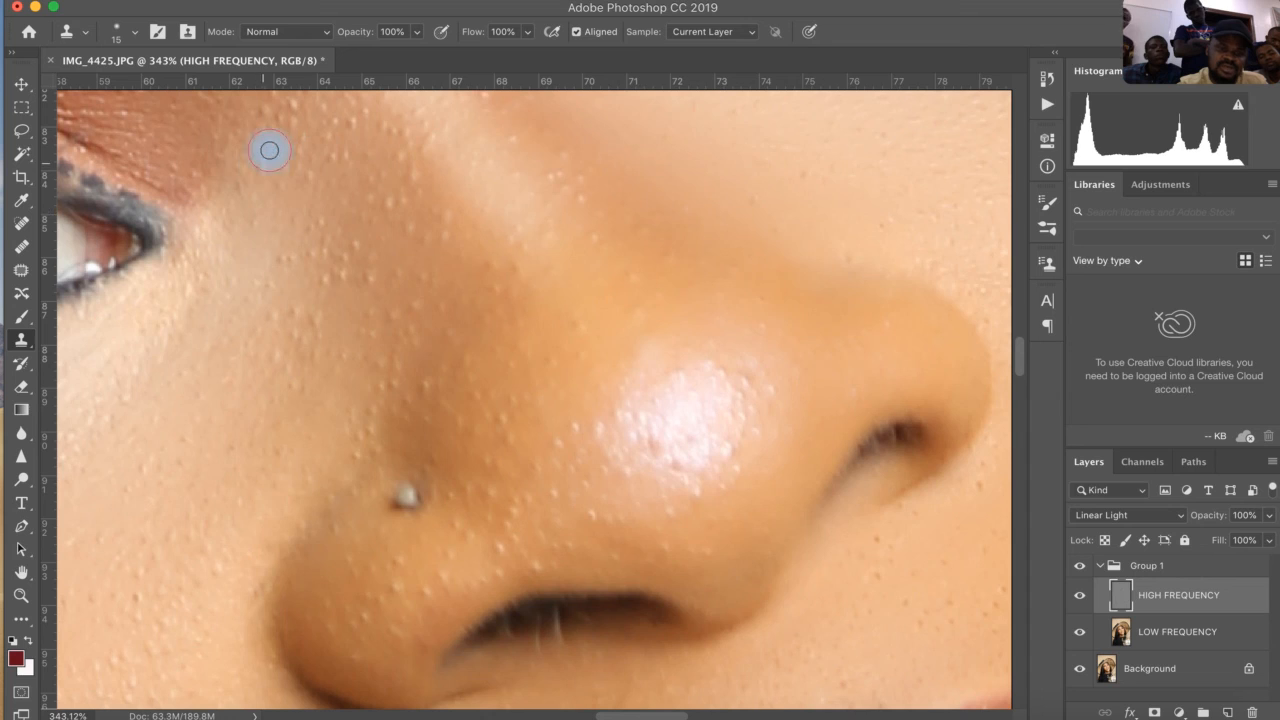
pyautogui.click(313, 168)
pyautogui.click(347, 257)
pyautogui.click(352, 272)
# Clone freshly sampled texture over the bumps along the shaded side of the nose, down towards the nose stud.
pyautogui.keyDown('alt'); pyautogui.click(354, 274); pyautogui.keyUp('alt')
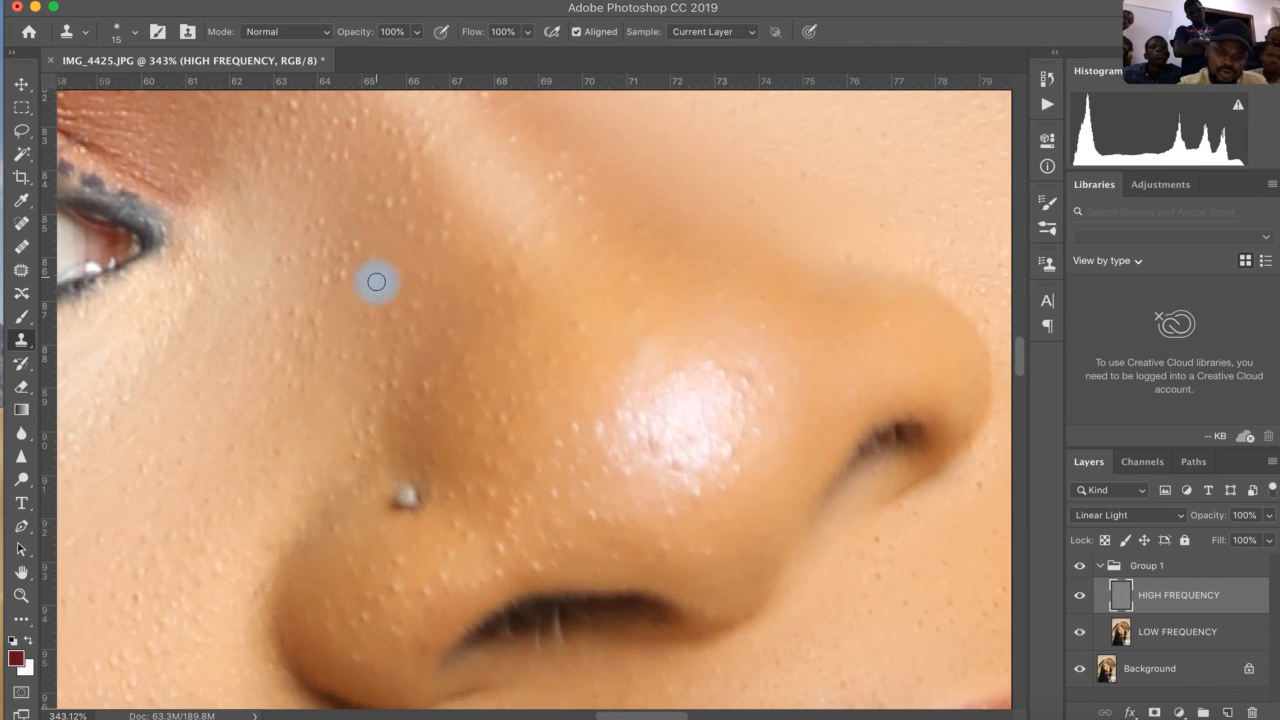
pyautogui.click(376, 282)
pyautogui.keyDown('alt'); pyautogui.click(404, 319); pyautogui.keyUp('alt')
pyautogui.click(462, 370)
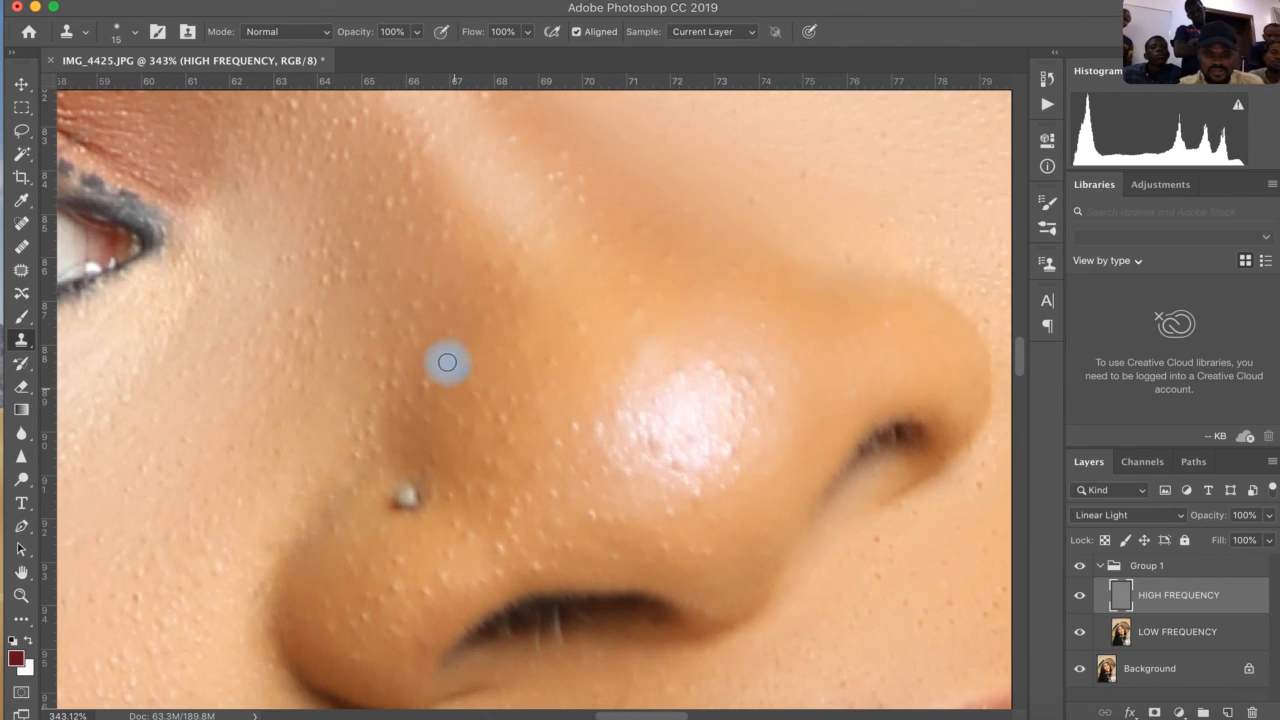
pyautogui.keyDown('alt'); pyautogui.click(447, 362); pyautogui.keyUp('alt')
pyautogui.click(427, 386)
pyautogui.click(426, 407)
# Examine the retouched face as a whole and the skin around the eye on the far side.
pyautogui.press('z')
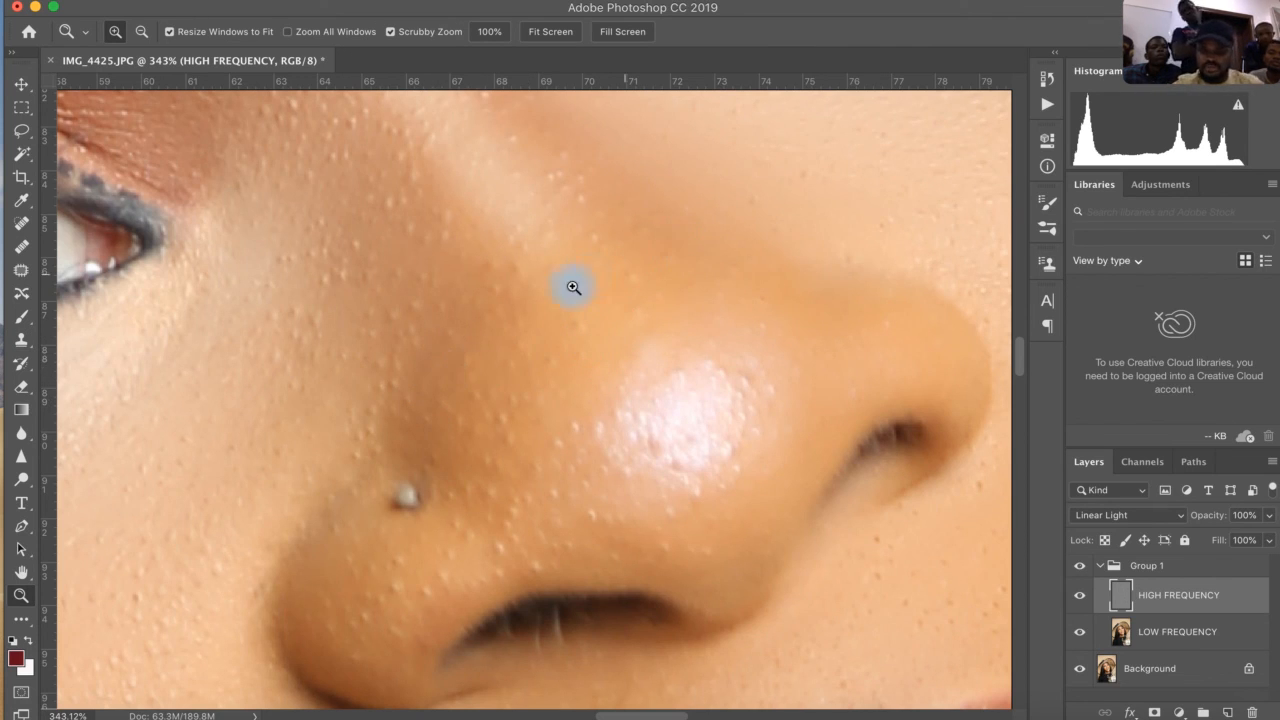
pyautogui.moveTo(763, 189); pyautogui.dragTo(634, 240)
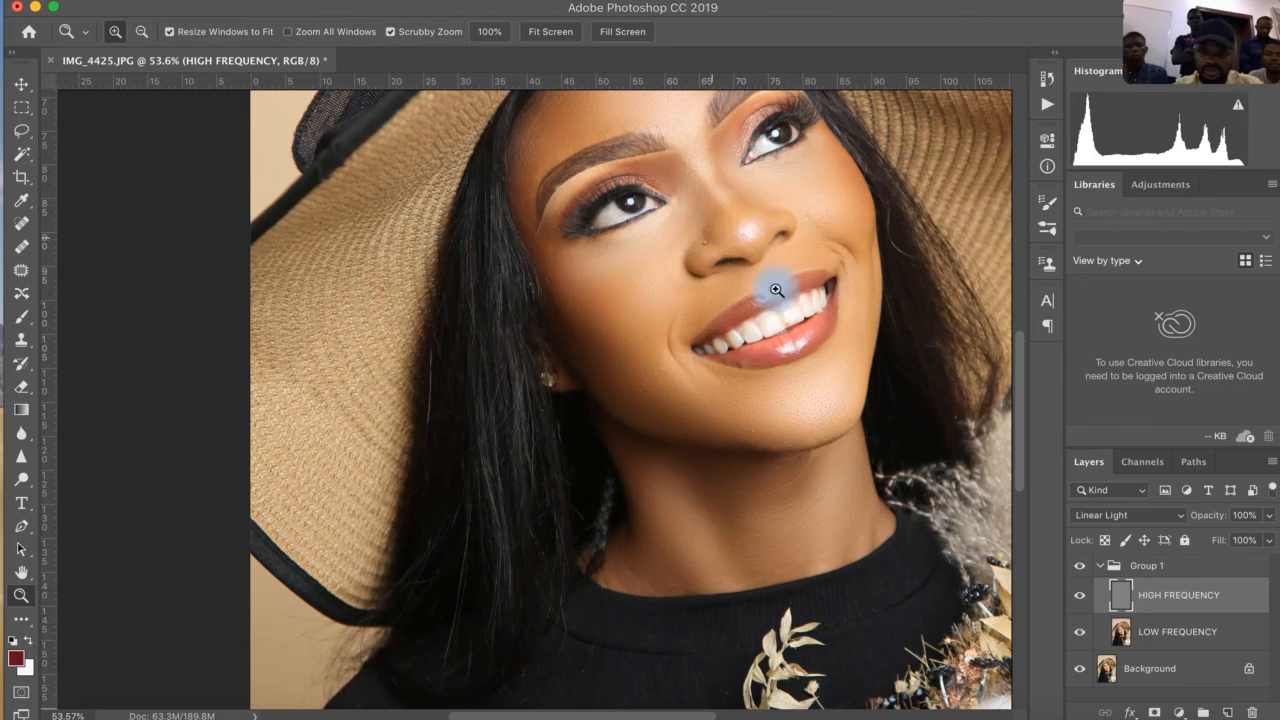
pyautogui.scroll(3, 1018, 375)
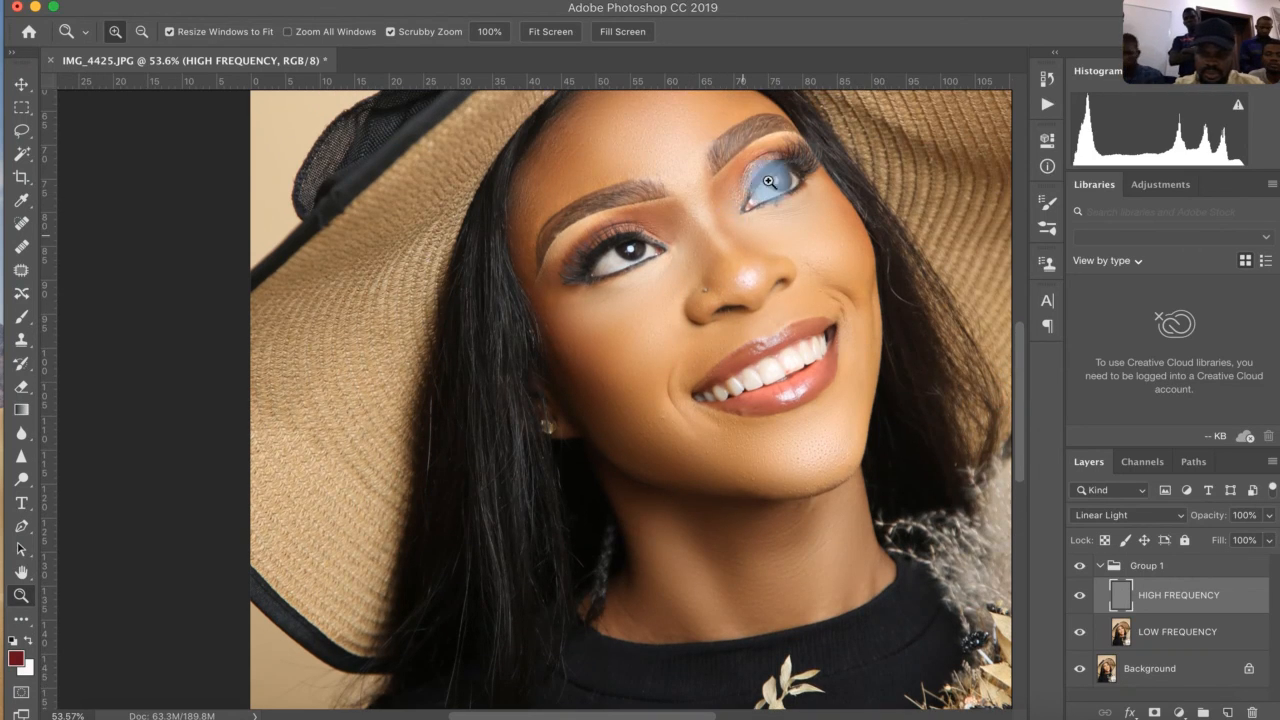
pyautogui.click(795, 178)
pyautogui.click(795, 178)
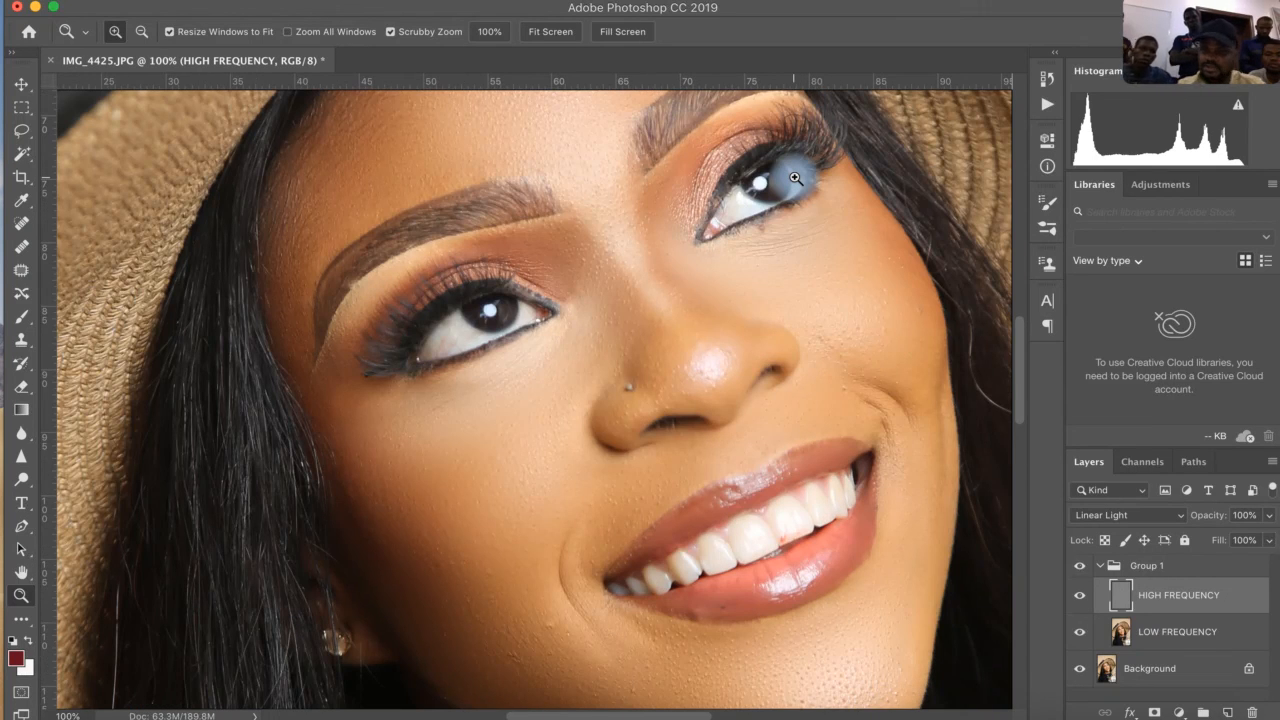